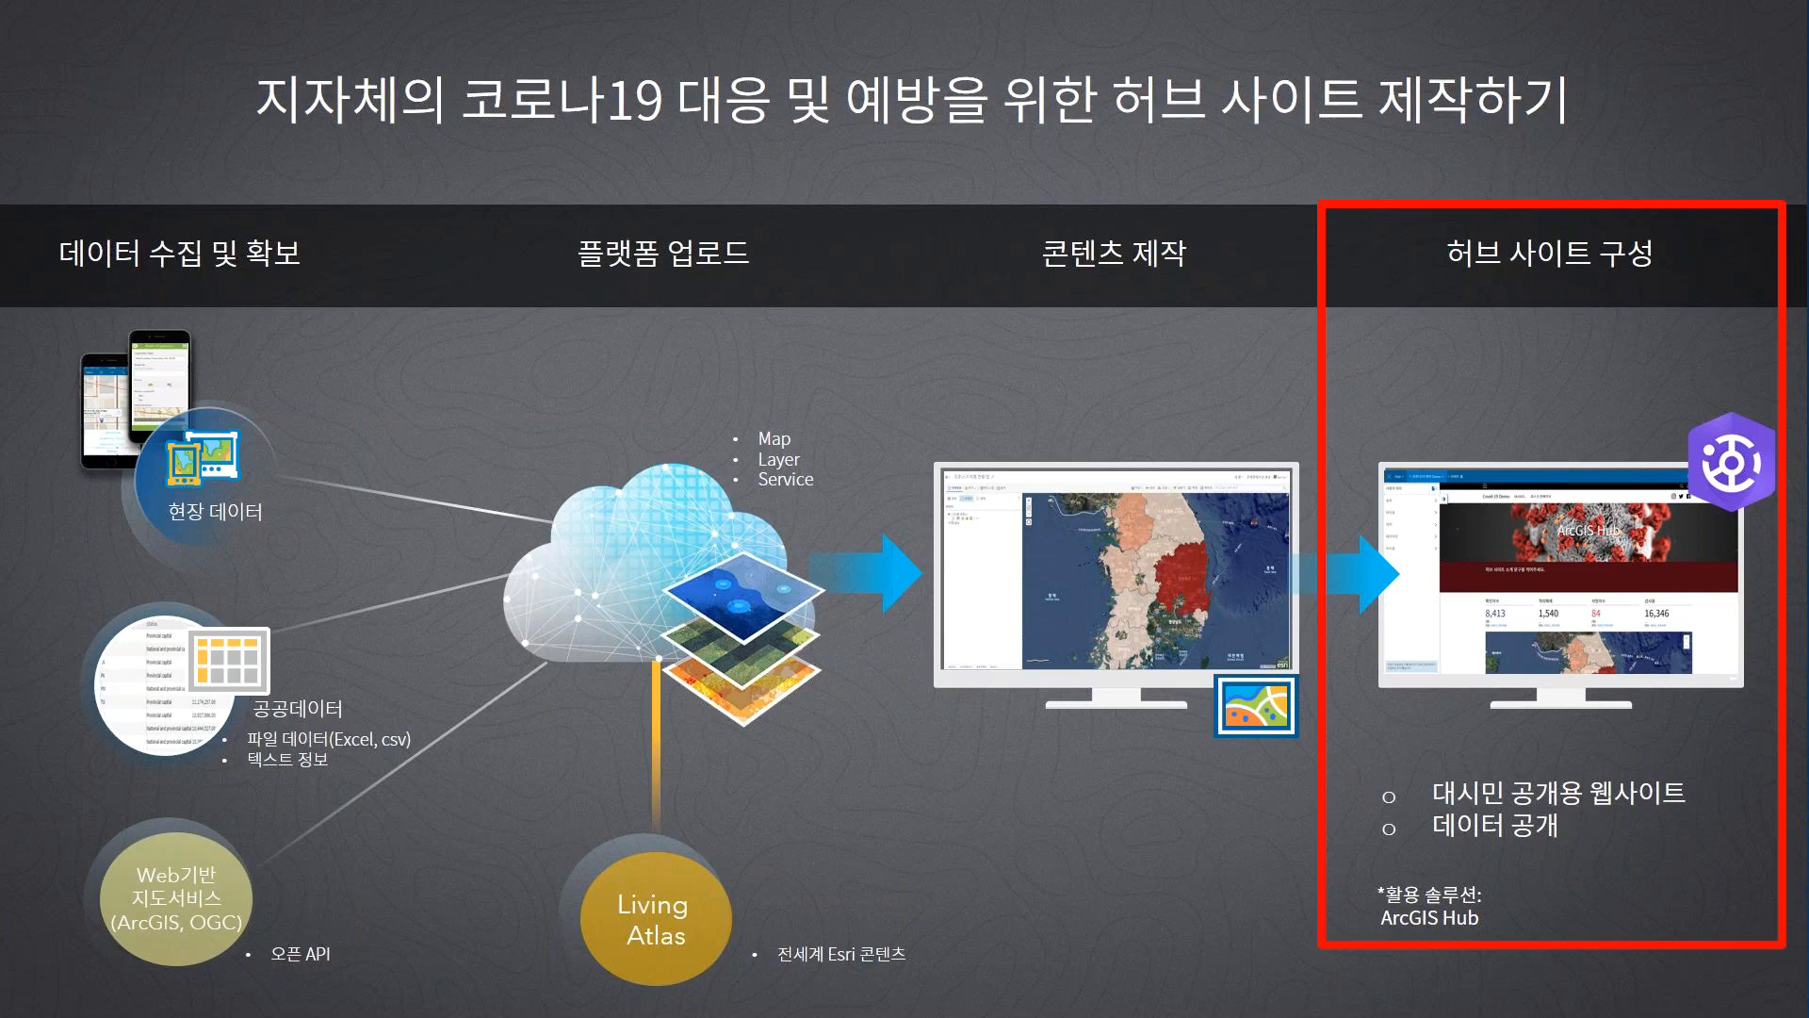
# End the slideshow and switch to the Chrome window with the ArcGIS Hub overview page.
pyautogui.press('Right')
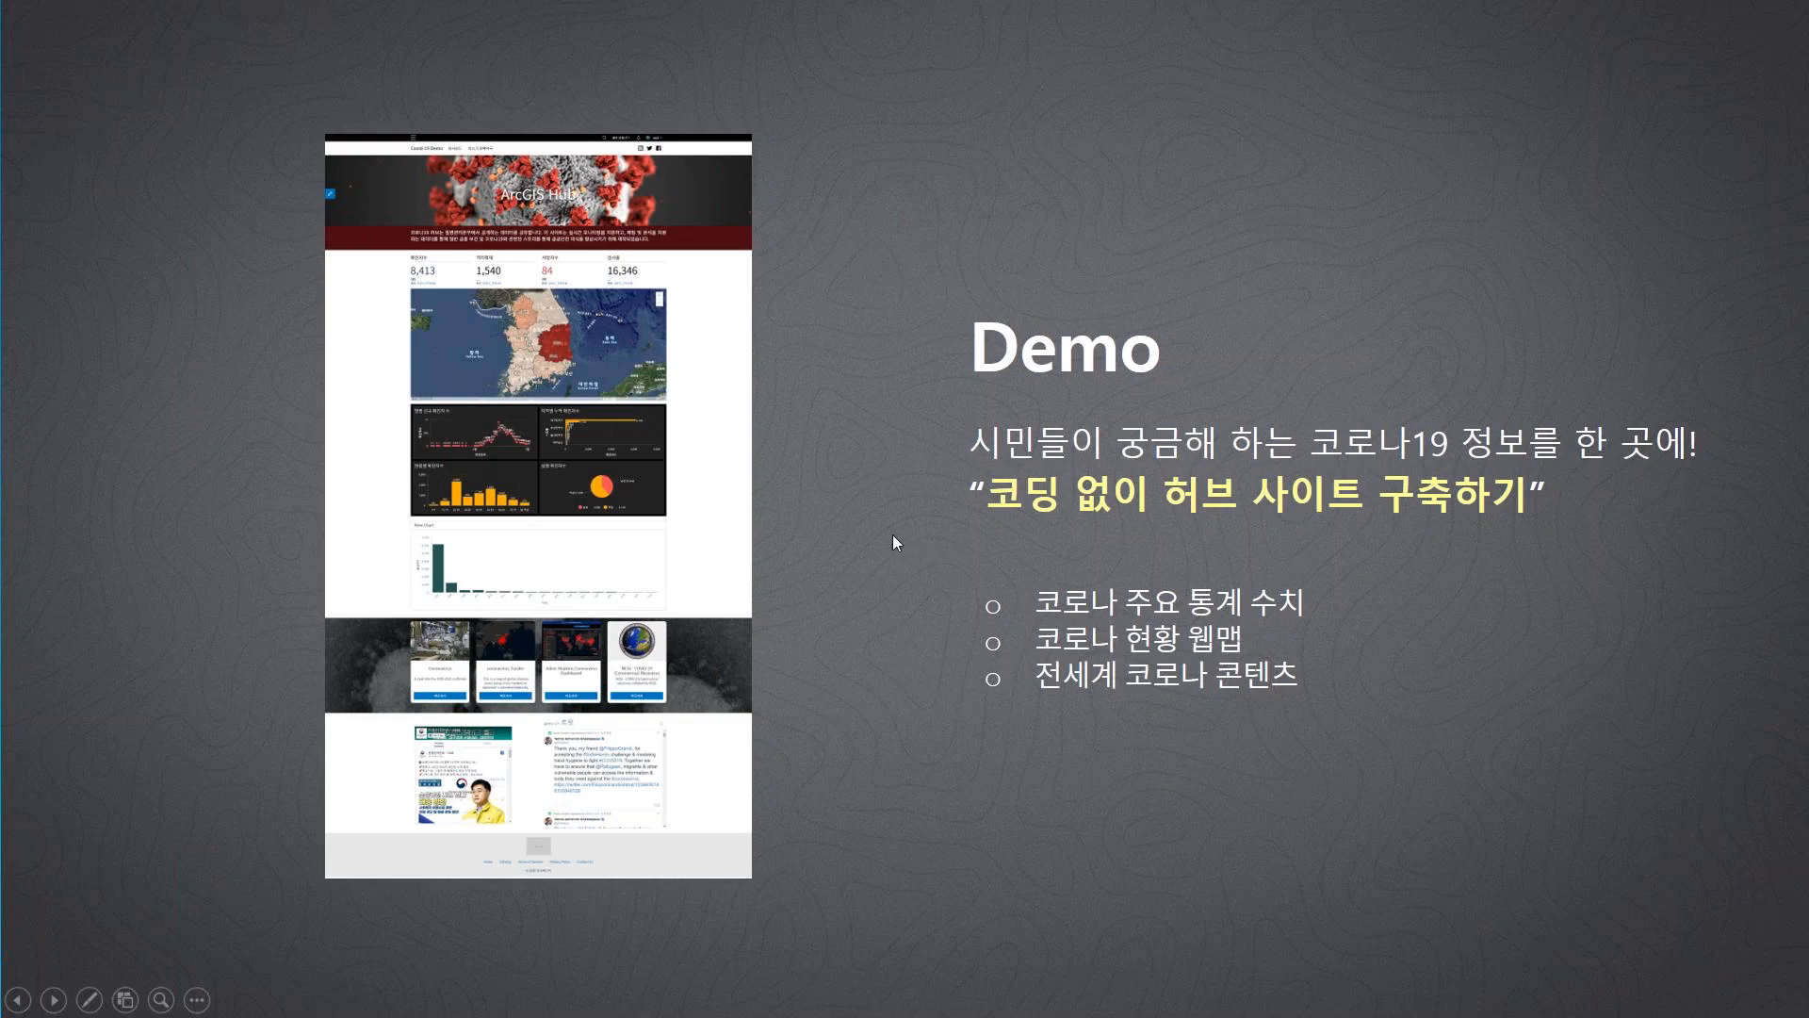
pyautogui.press('Escape')
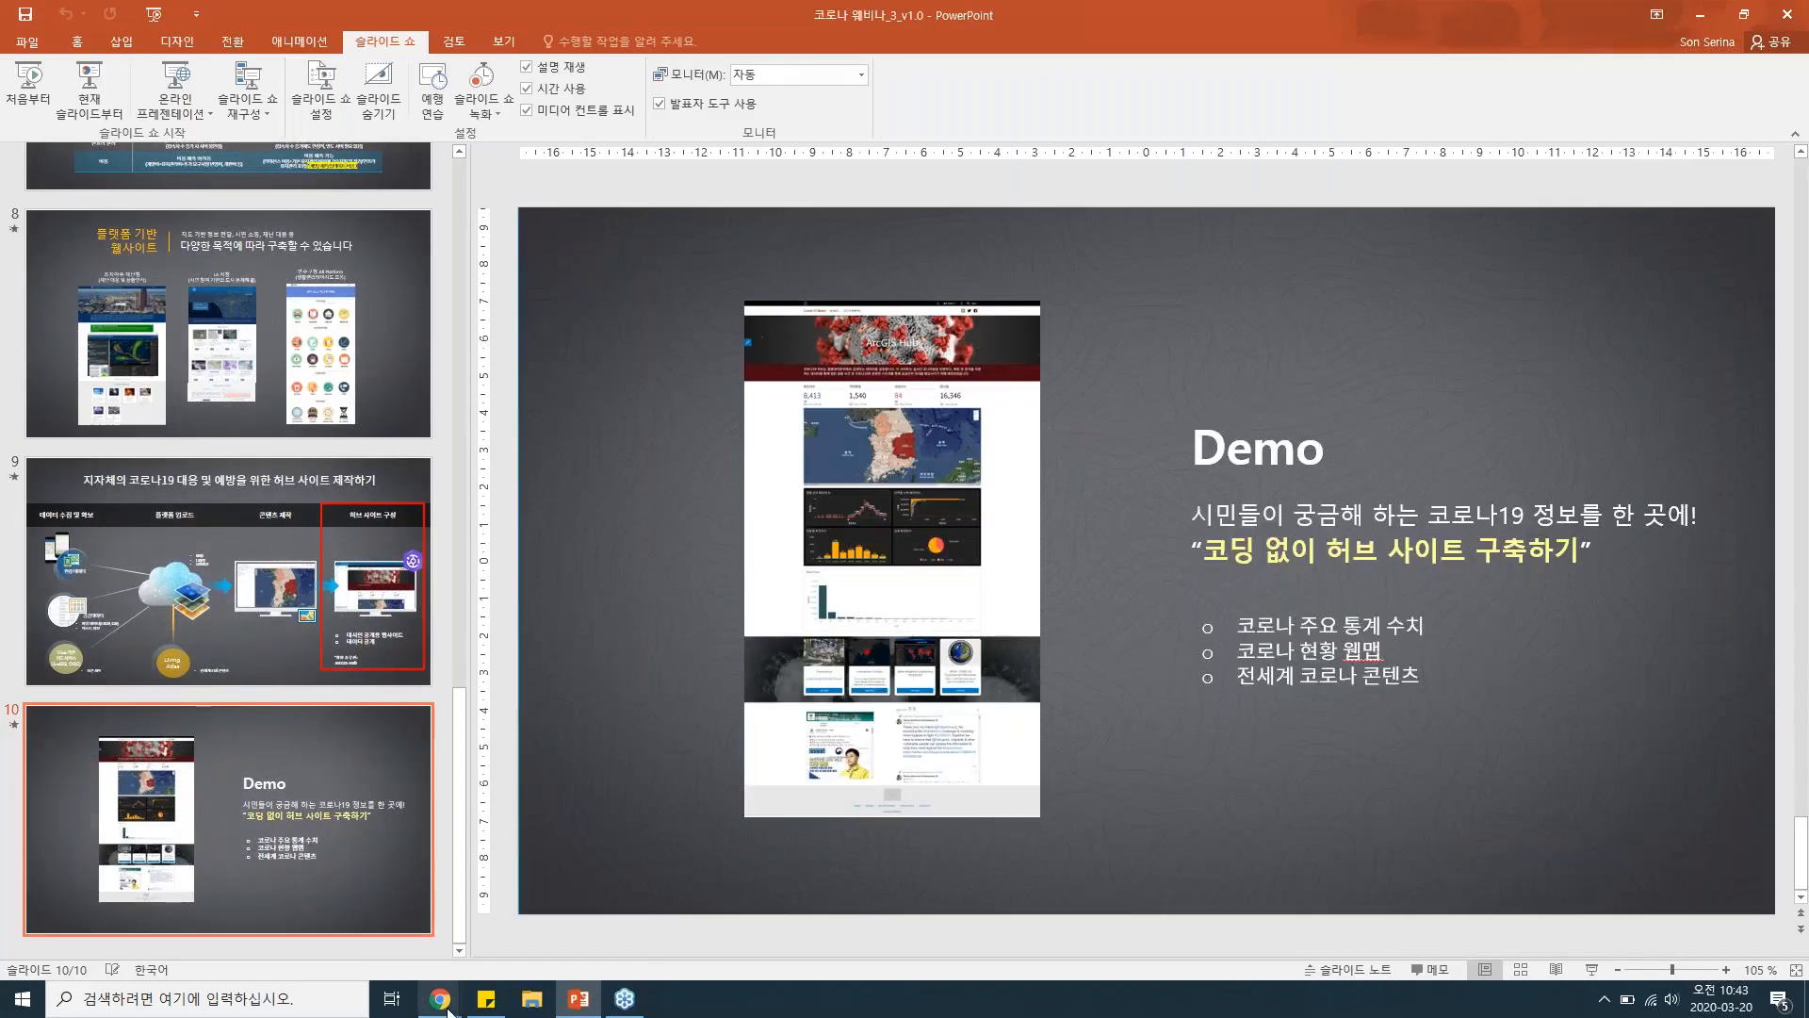
pyautogui.moveTo(439, 997)
pyautogui.click(401, 919)
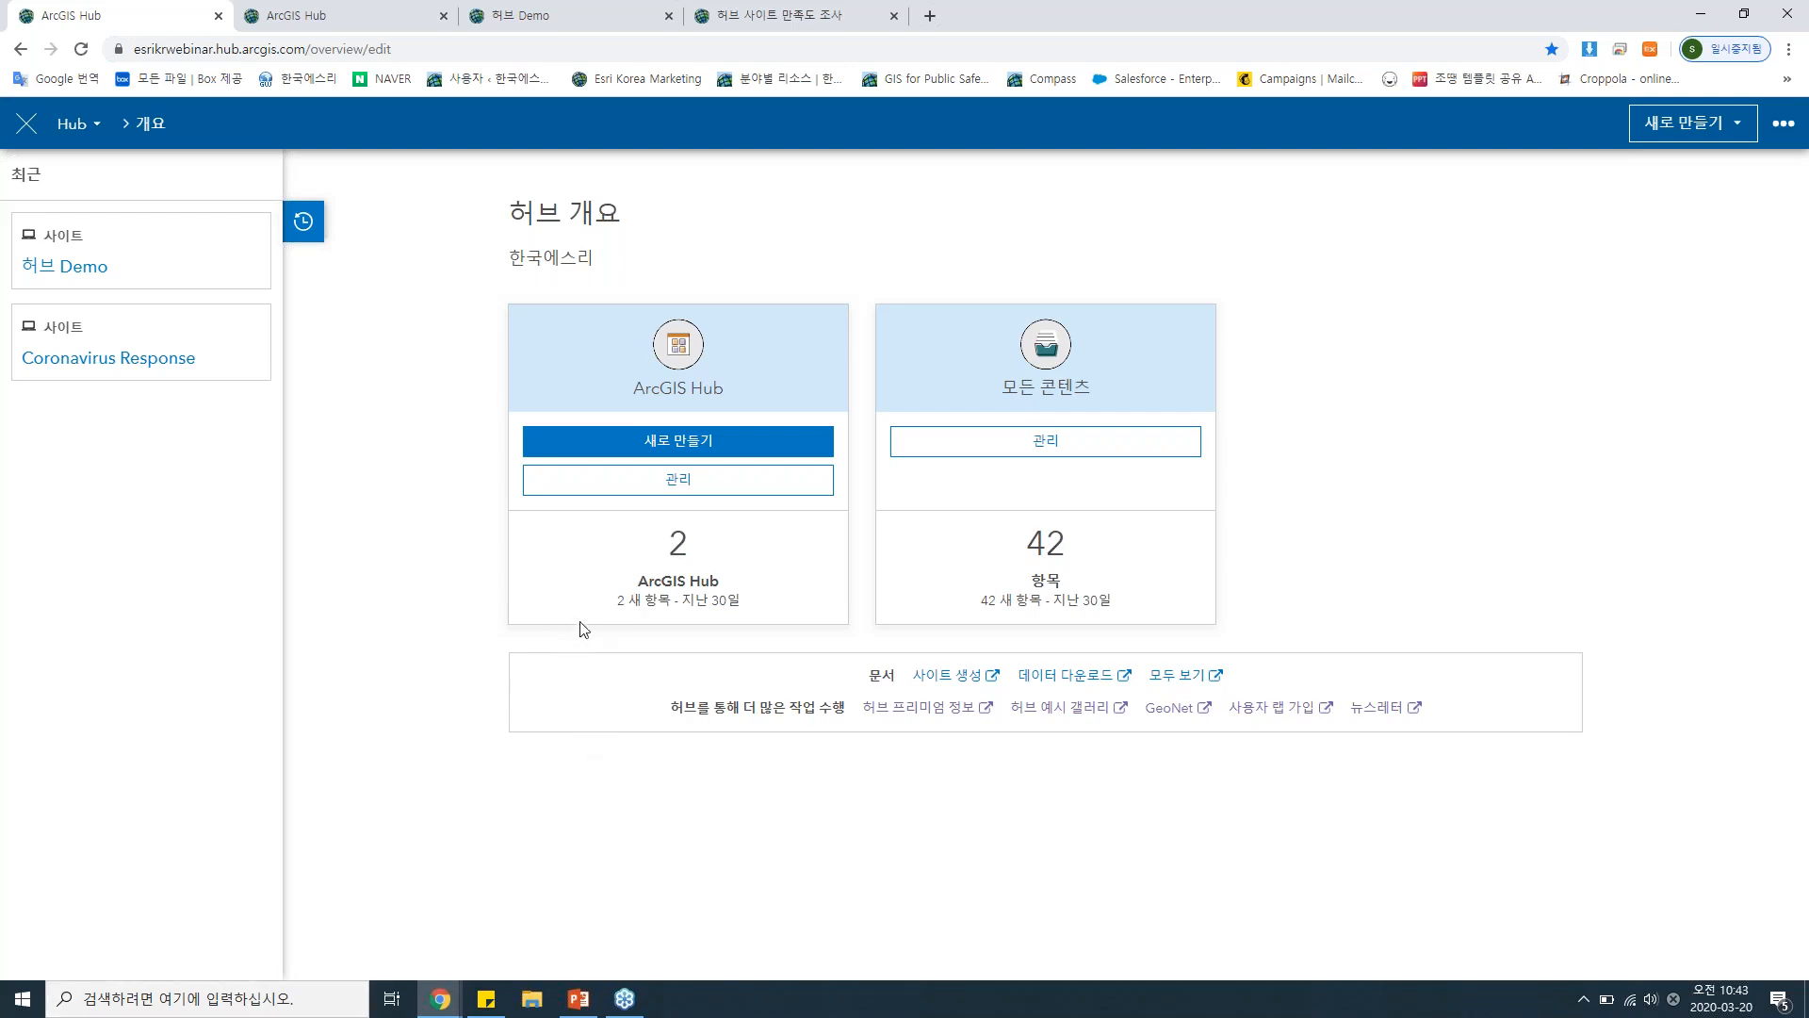
# Start a new ArcGIS Hub site and enter "코로나 19 허브 사이트" as its name.
pyautogui.click(692, 446)
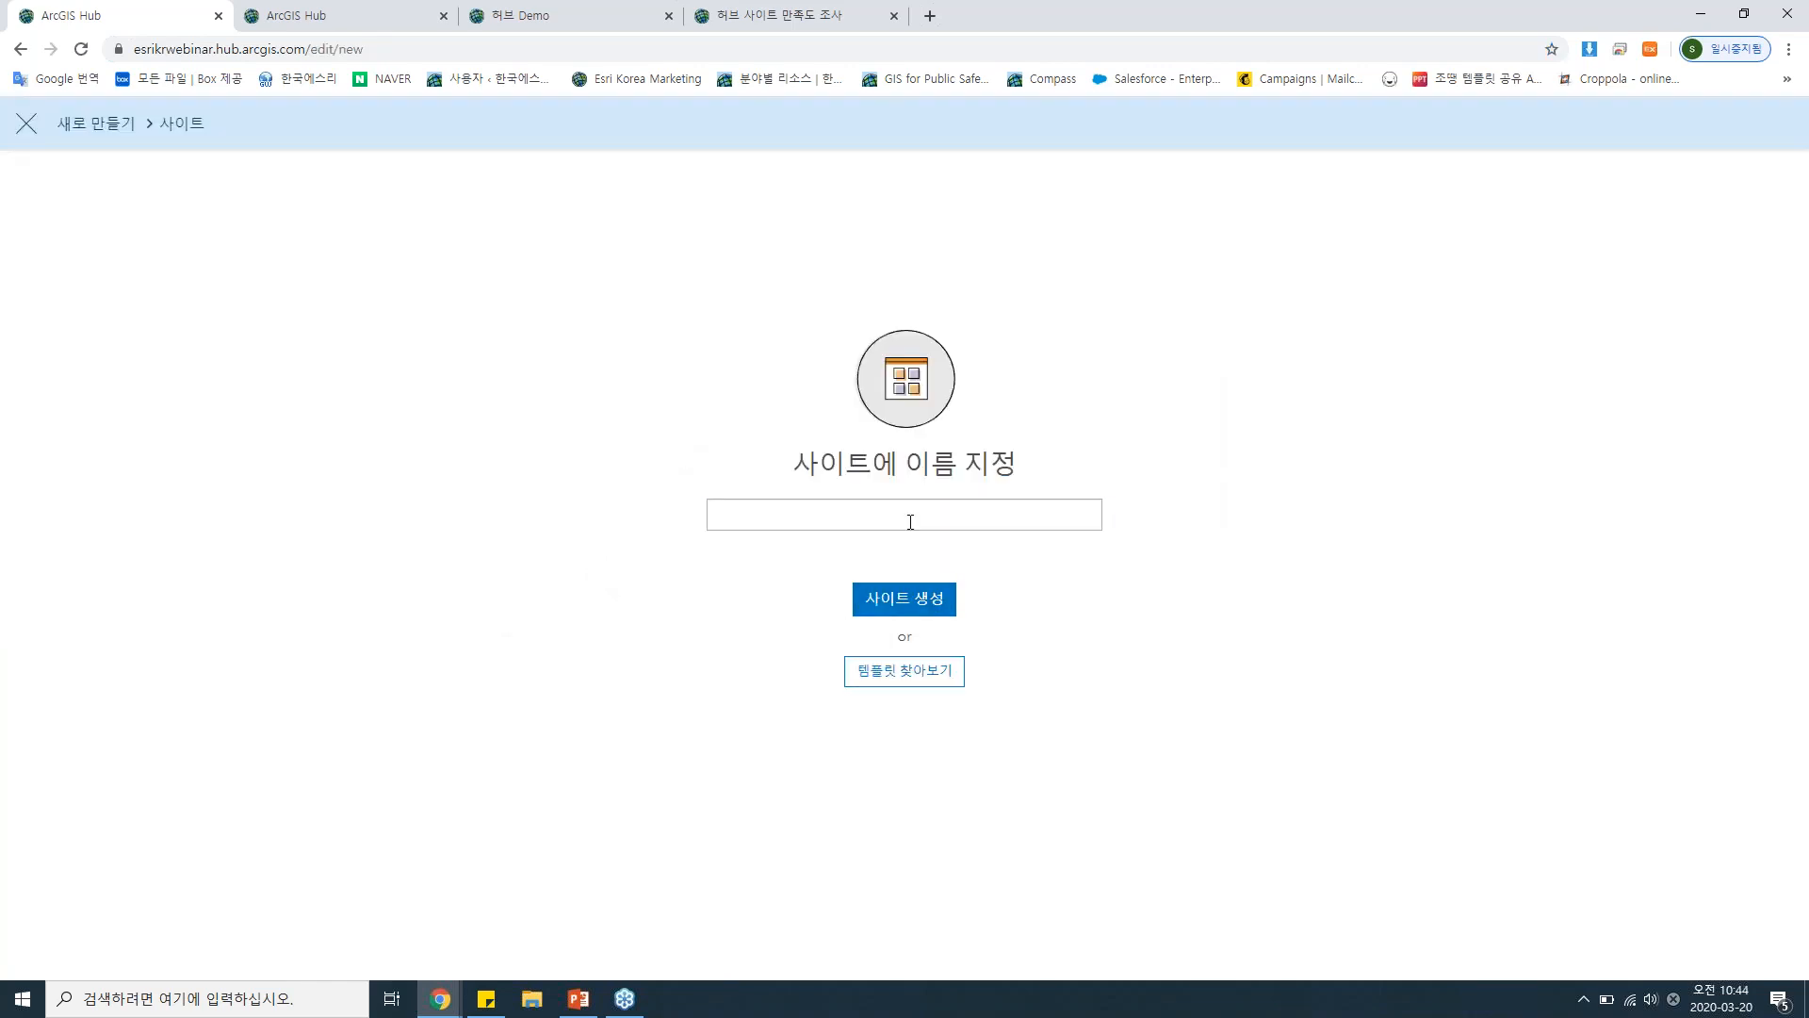
pyautogui.click(899, 516)
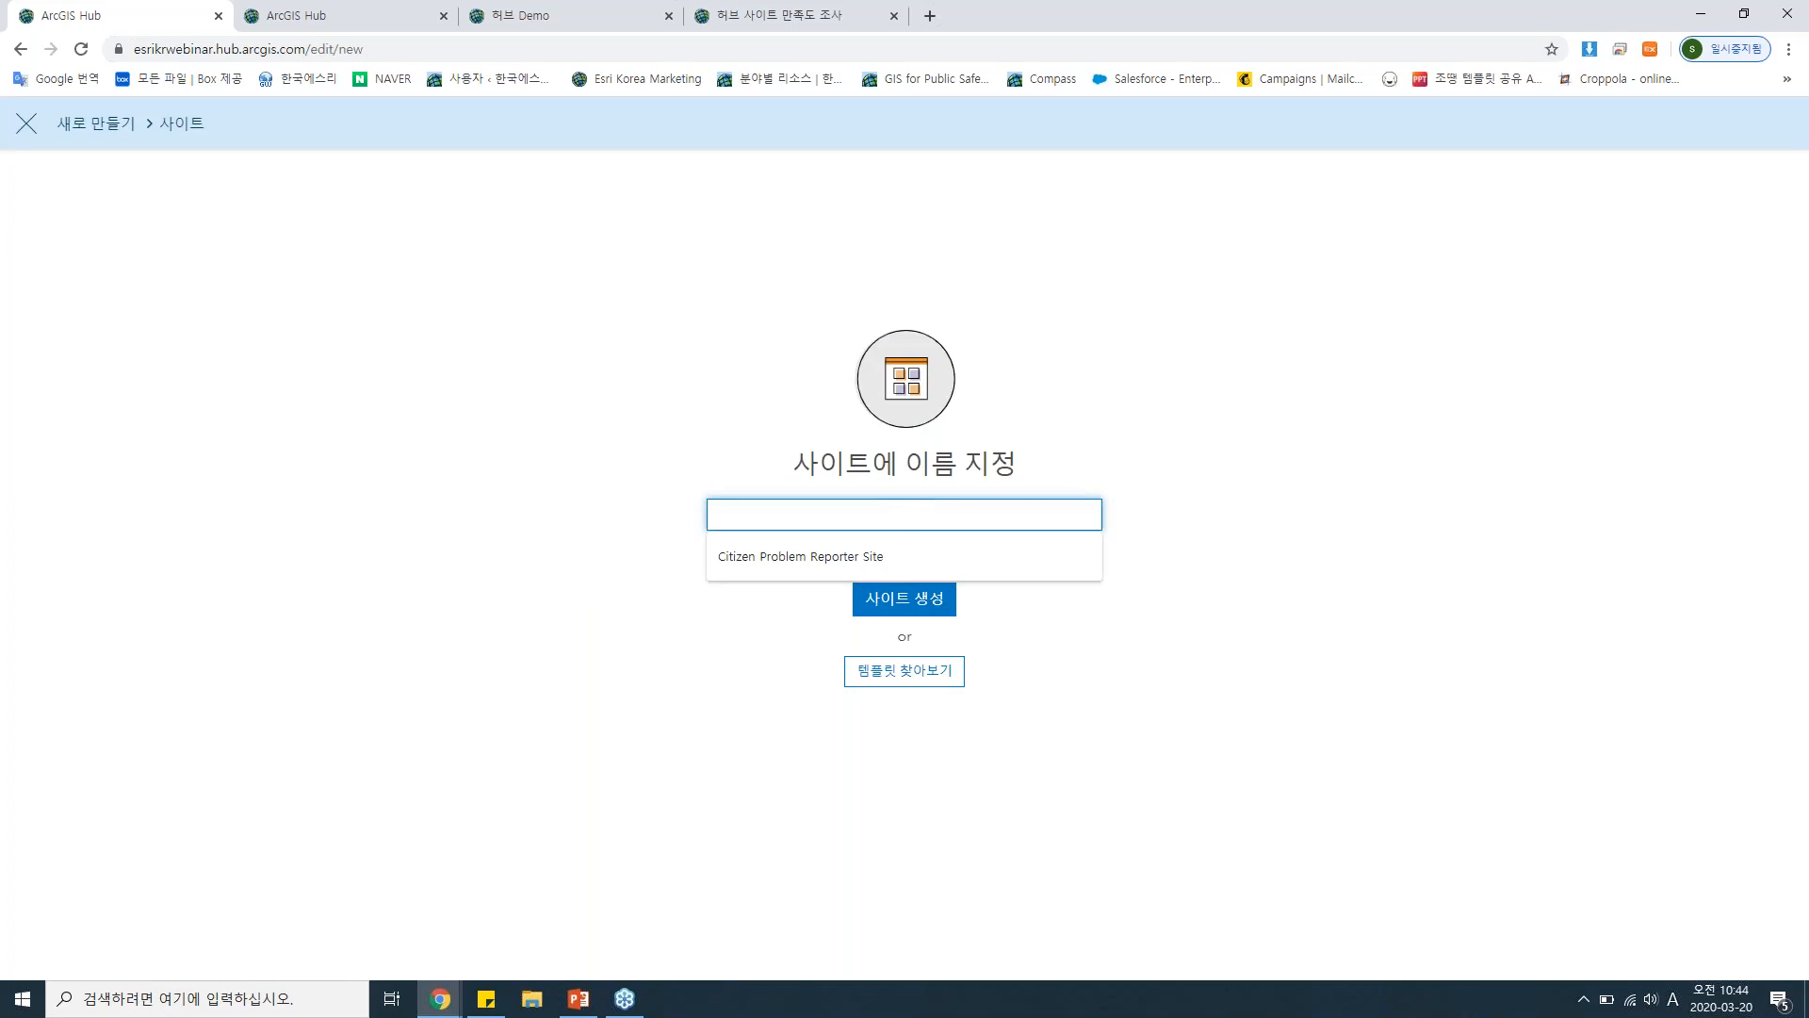
pyautogui.write('z')
pyautogui.press('BackSpace')
pyautogui.press('Hangul')
pyautogui.write('코')
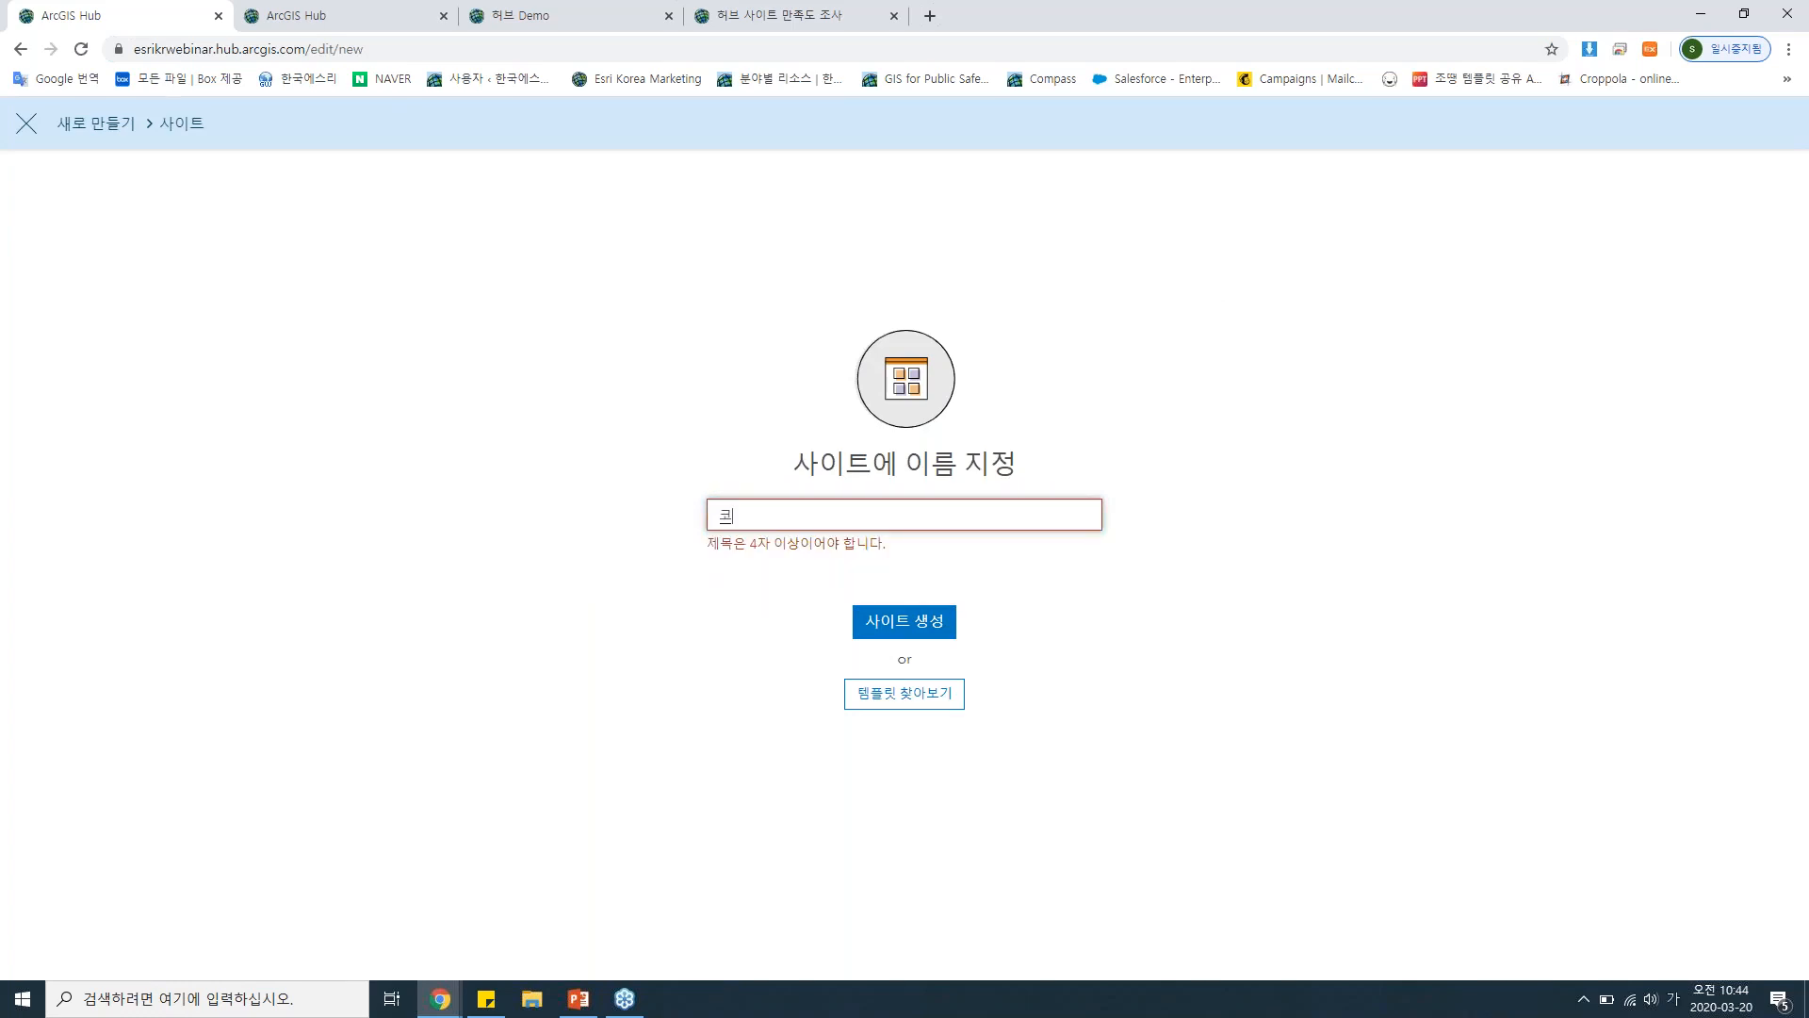
pyautogui.write('로나 19 허브')
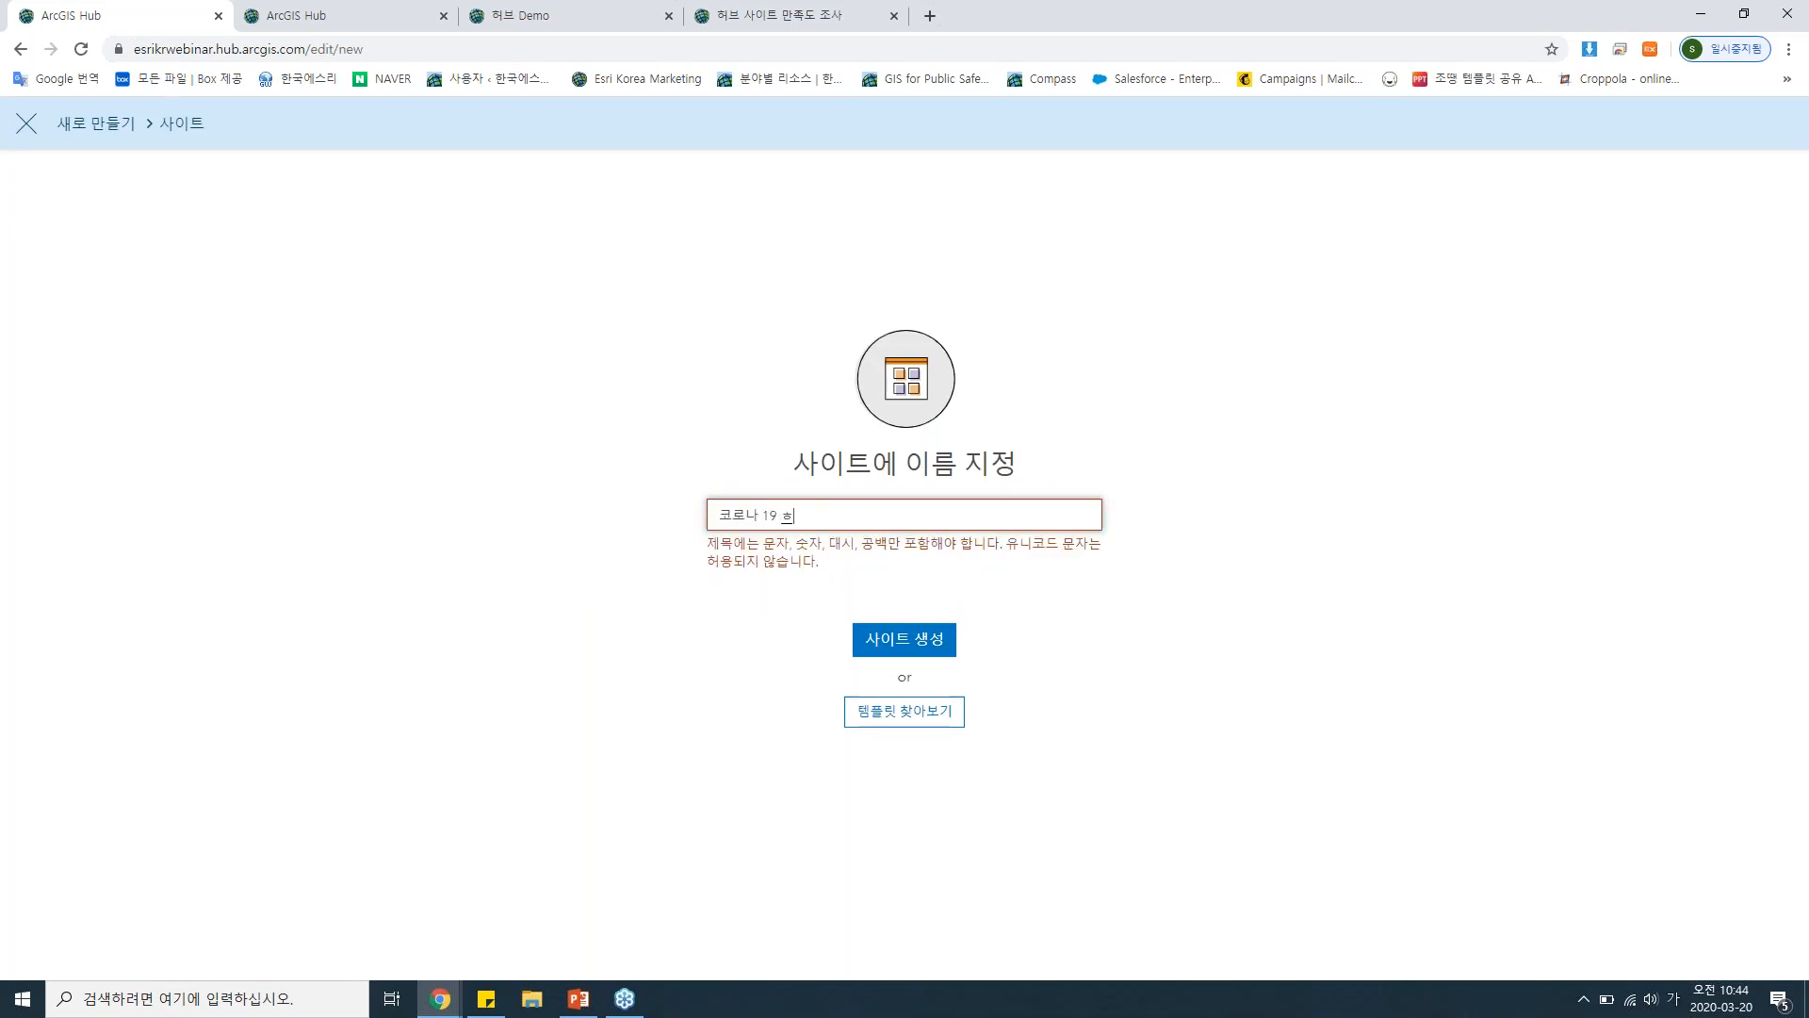
pyautogui.write(' 사이트')
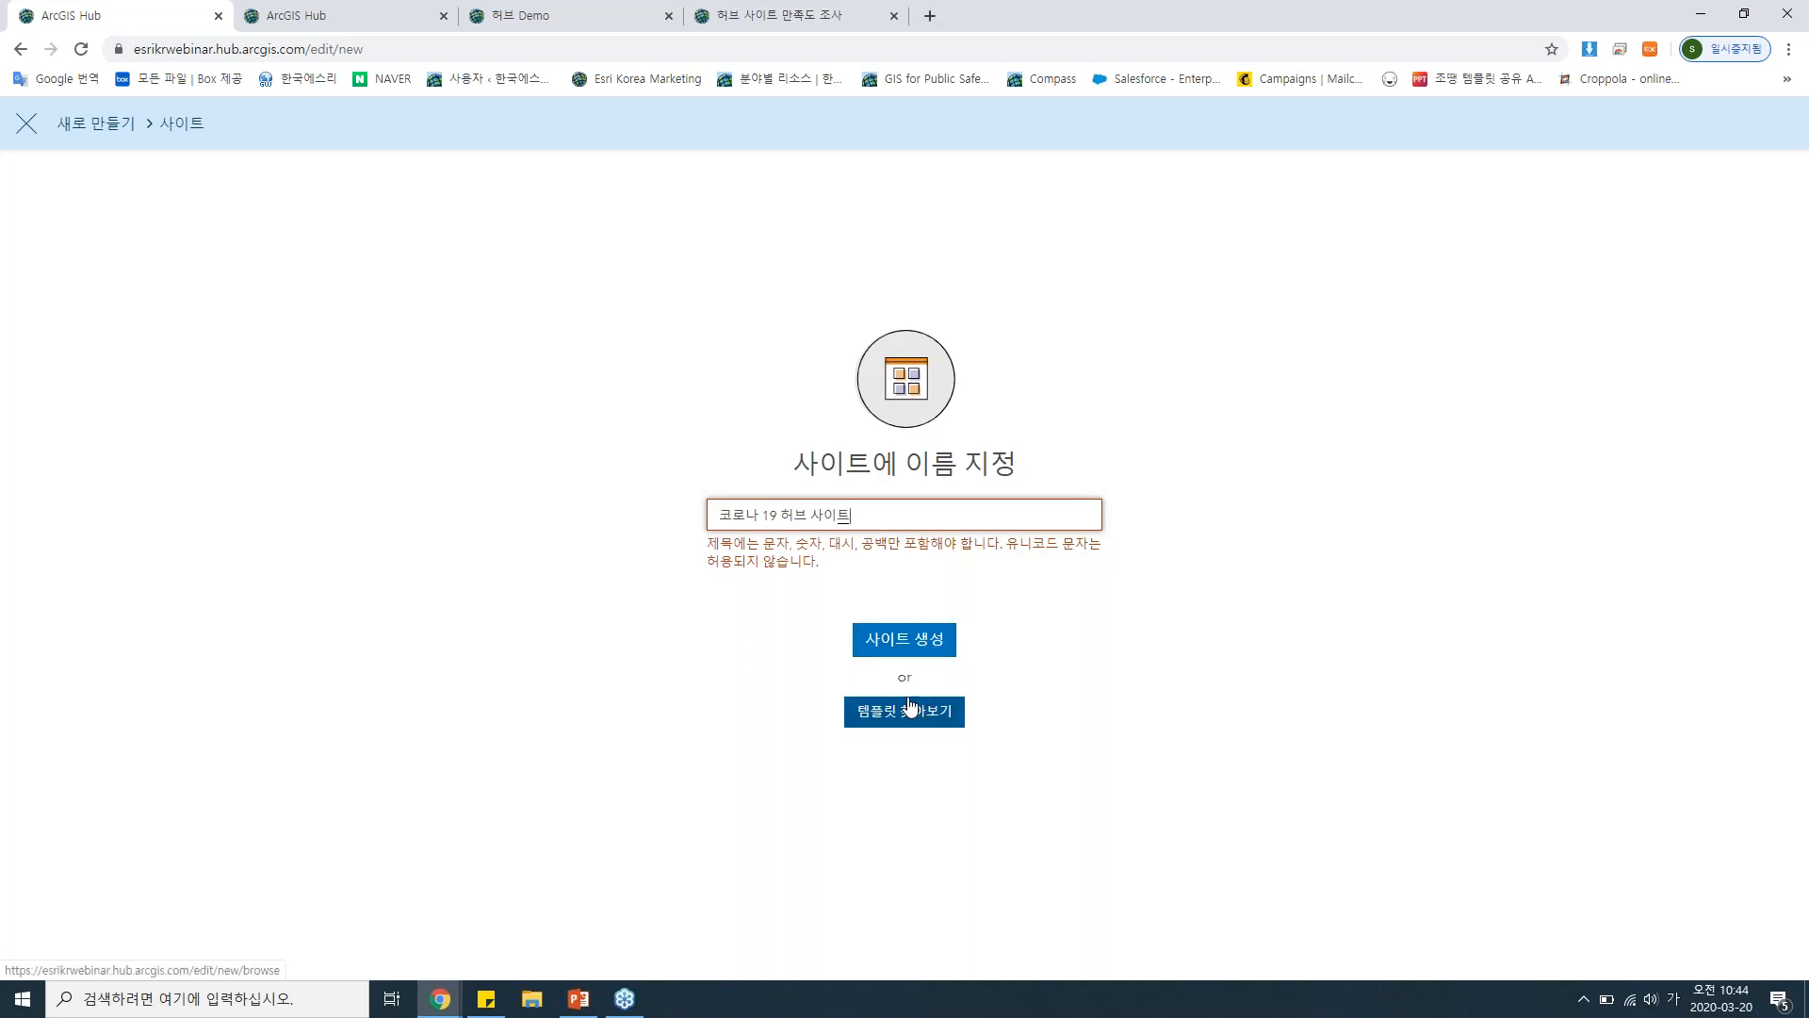
# Look through the available initiative templates, including Coronavirus Response and Share Open Data, and close the template page.
pyautogui.click(407, 9)
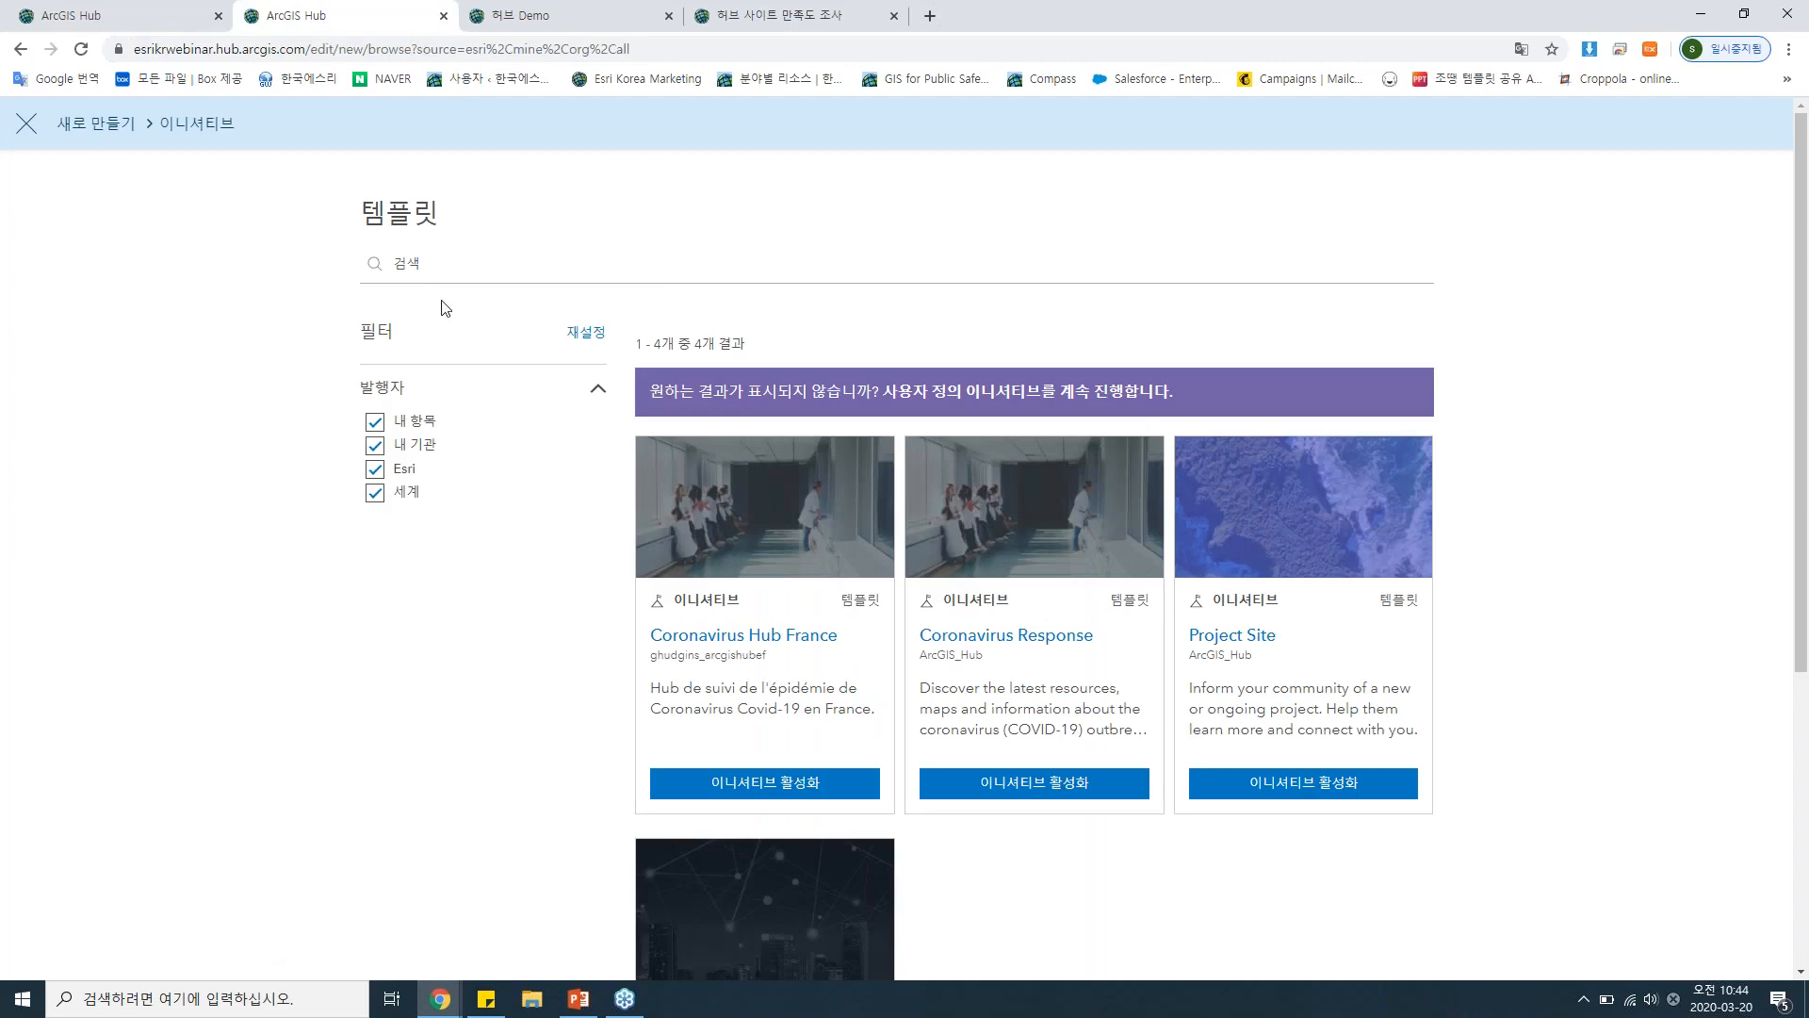
pyautogui.scroll(-2, 445, 311)
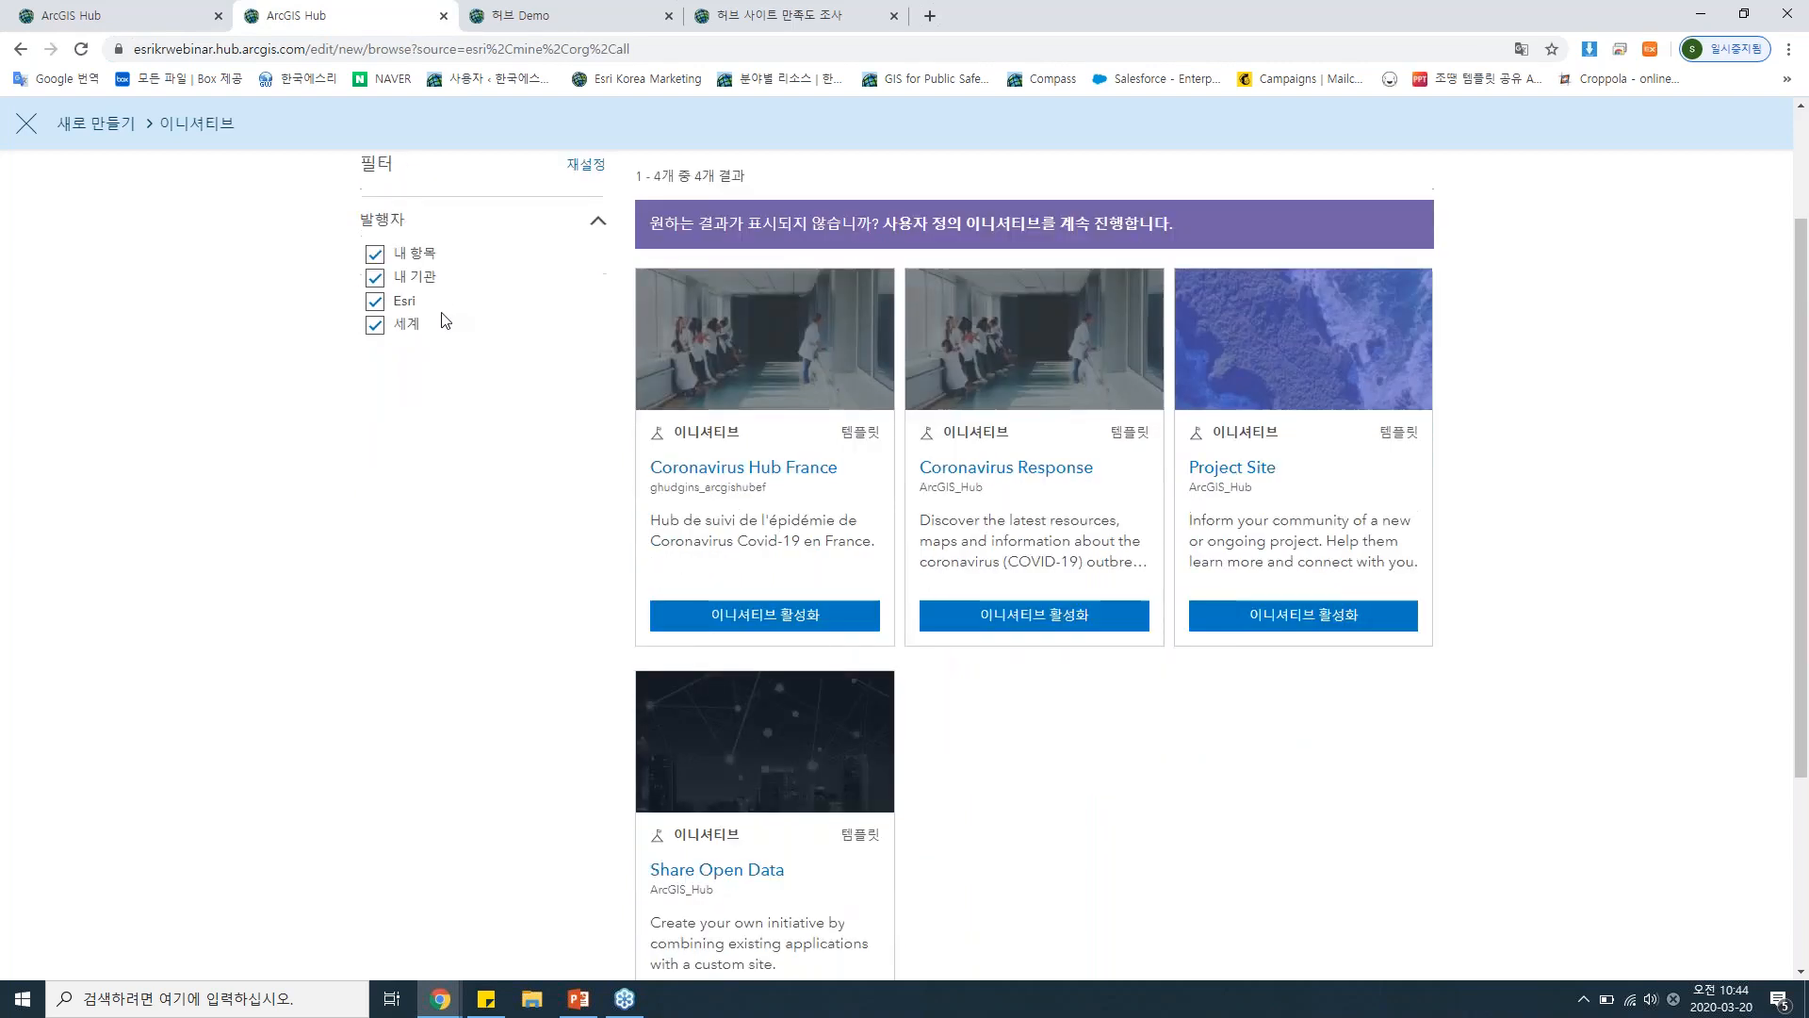
pyautogui.scroll(-2, 440, 314)
pyautogui.scroll(1, 438, 316)
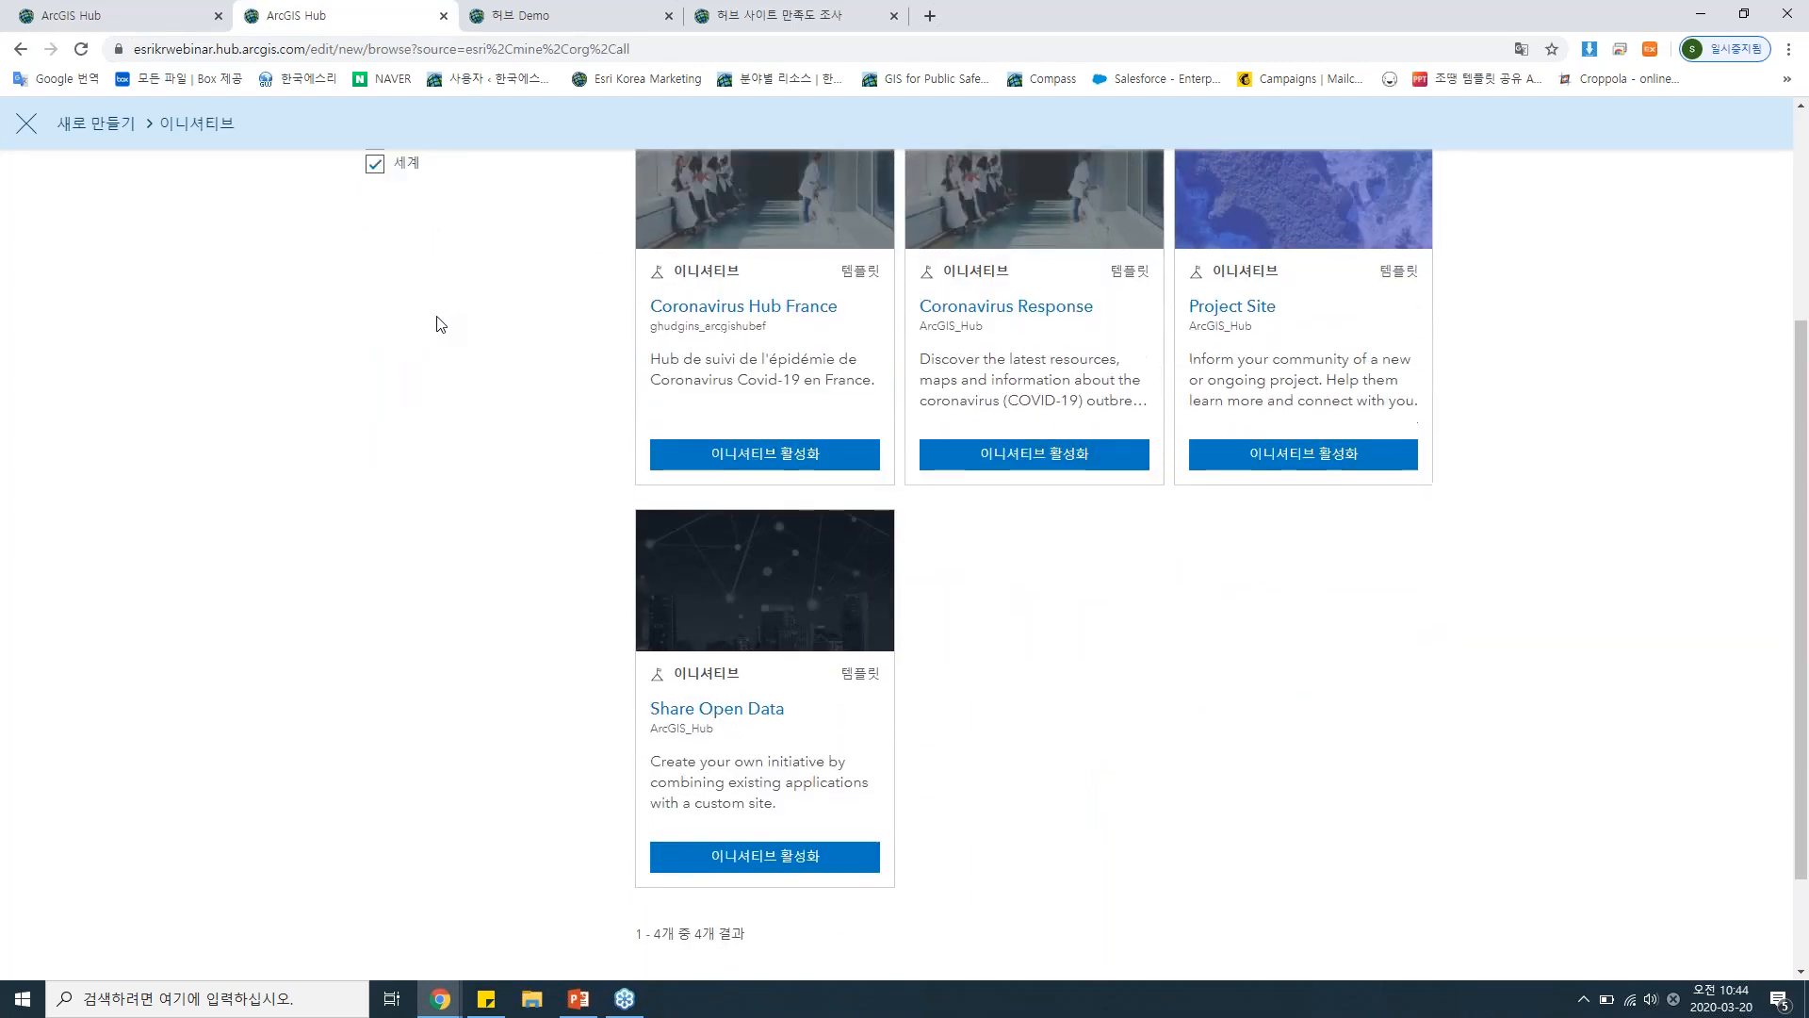
pyautogui.scroll(1, 437, 324)
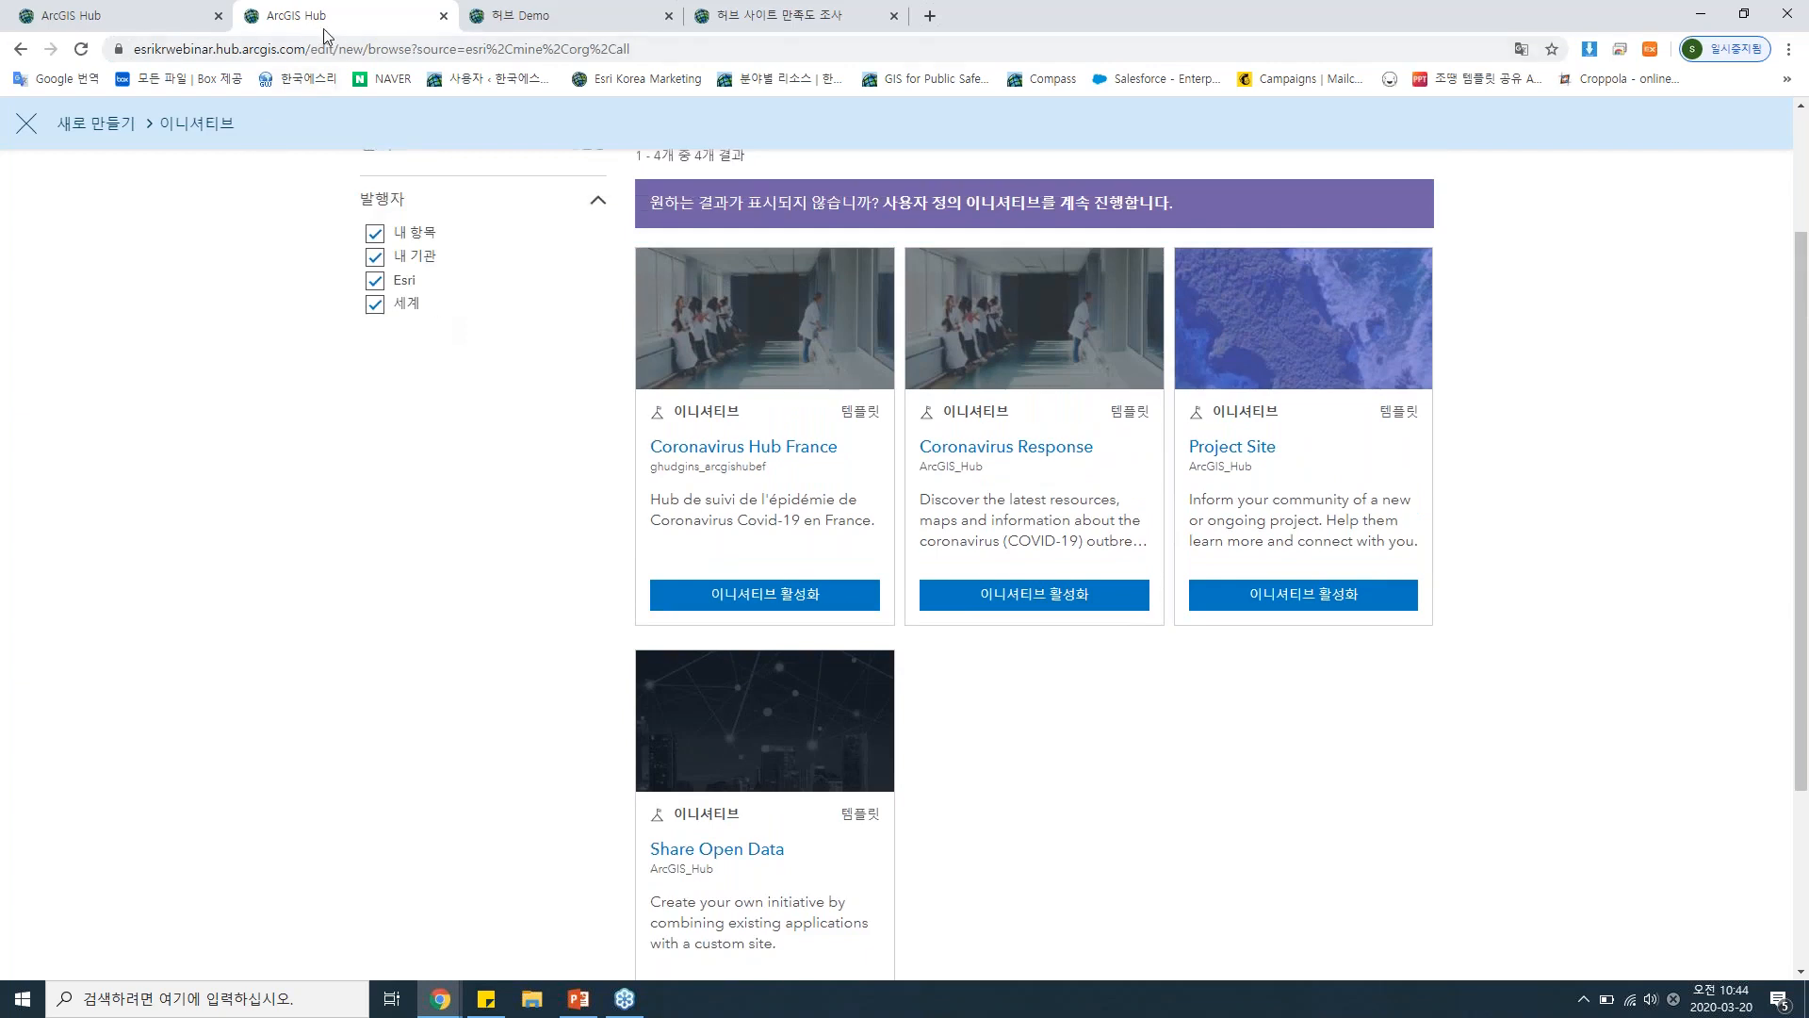
pyautogui.click(443, 16)
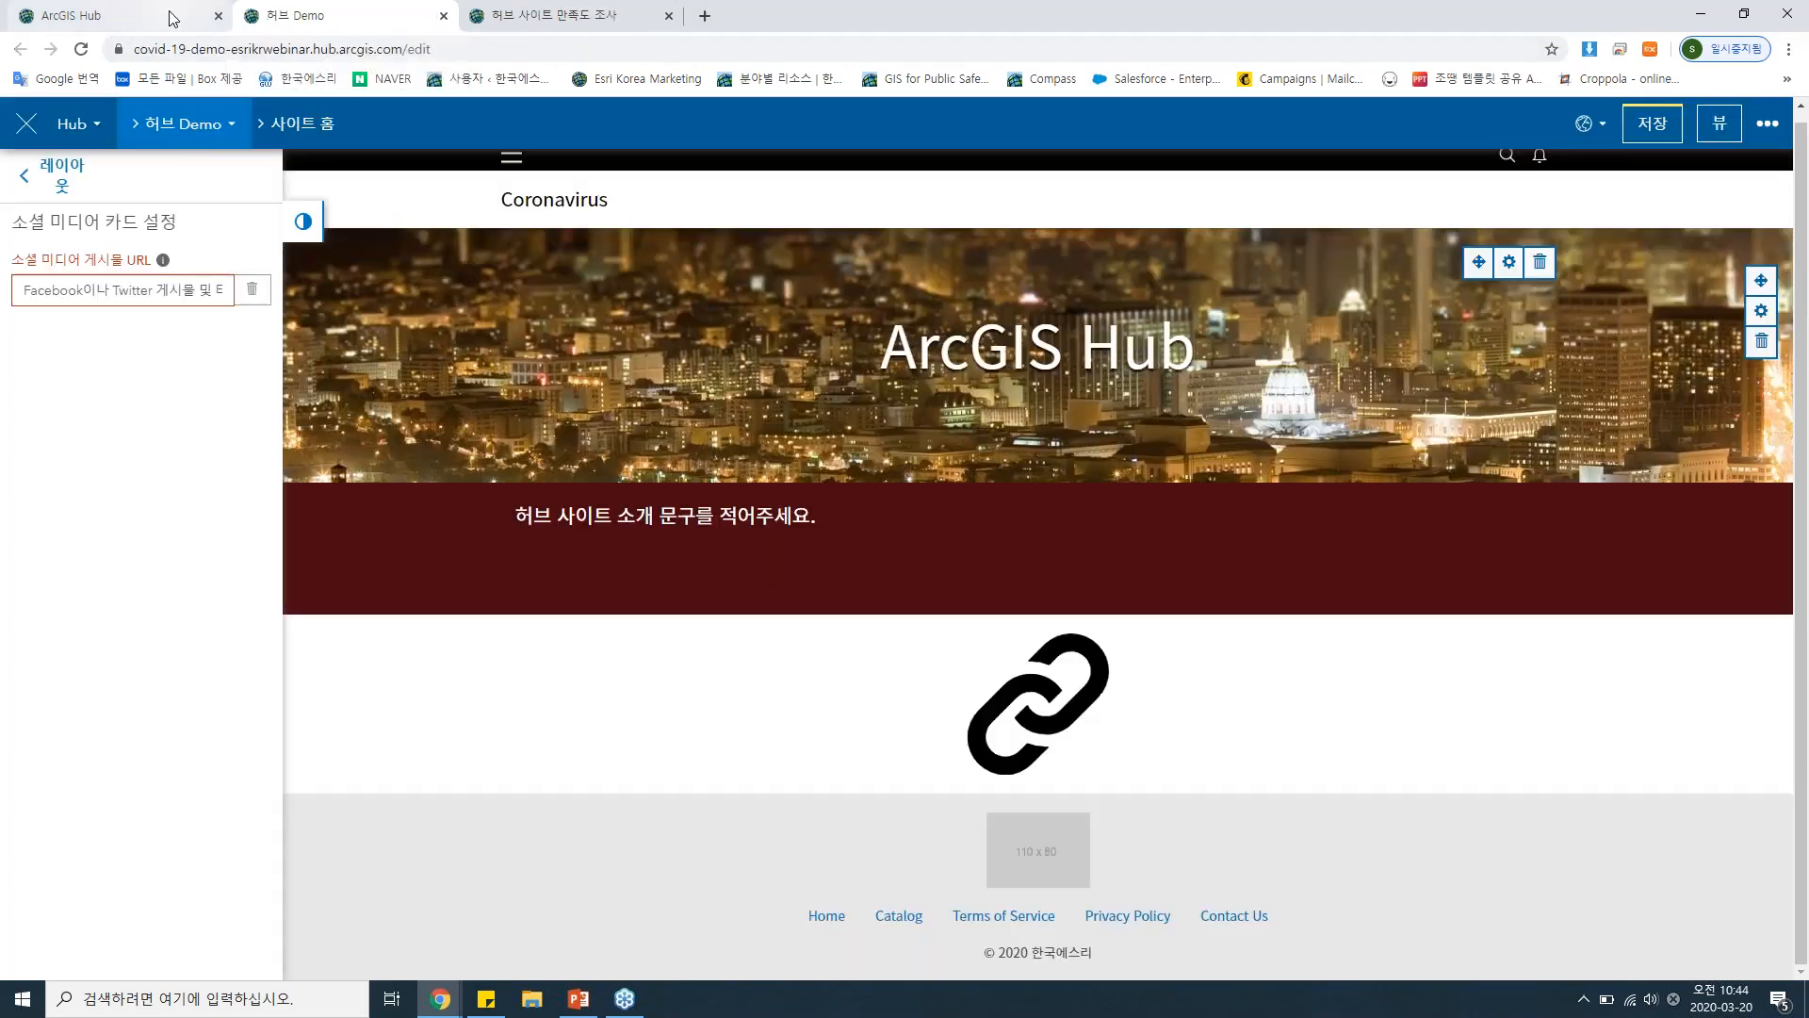
# Examine the 허브 Demo site's page list and the layout cards available for building the site.
pyautogui.click(169, 132)
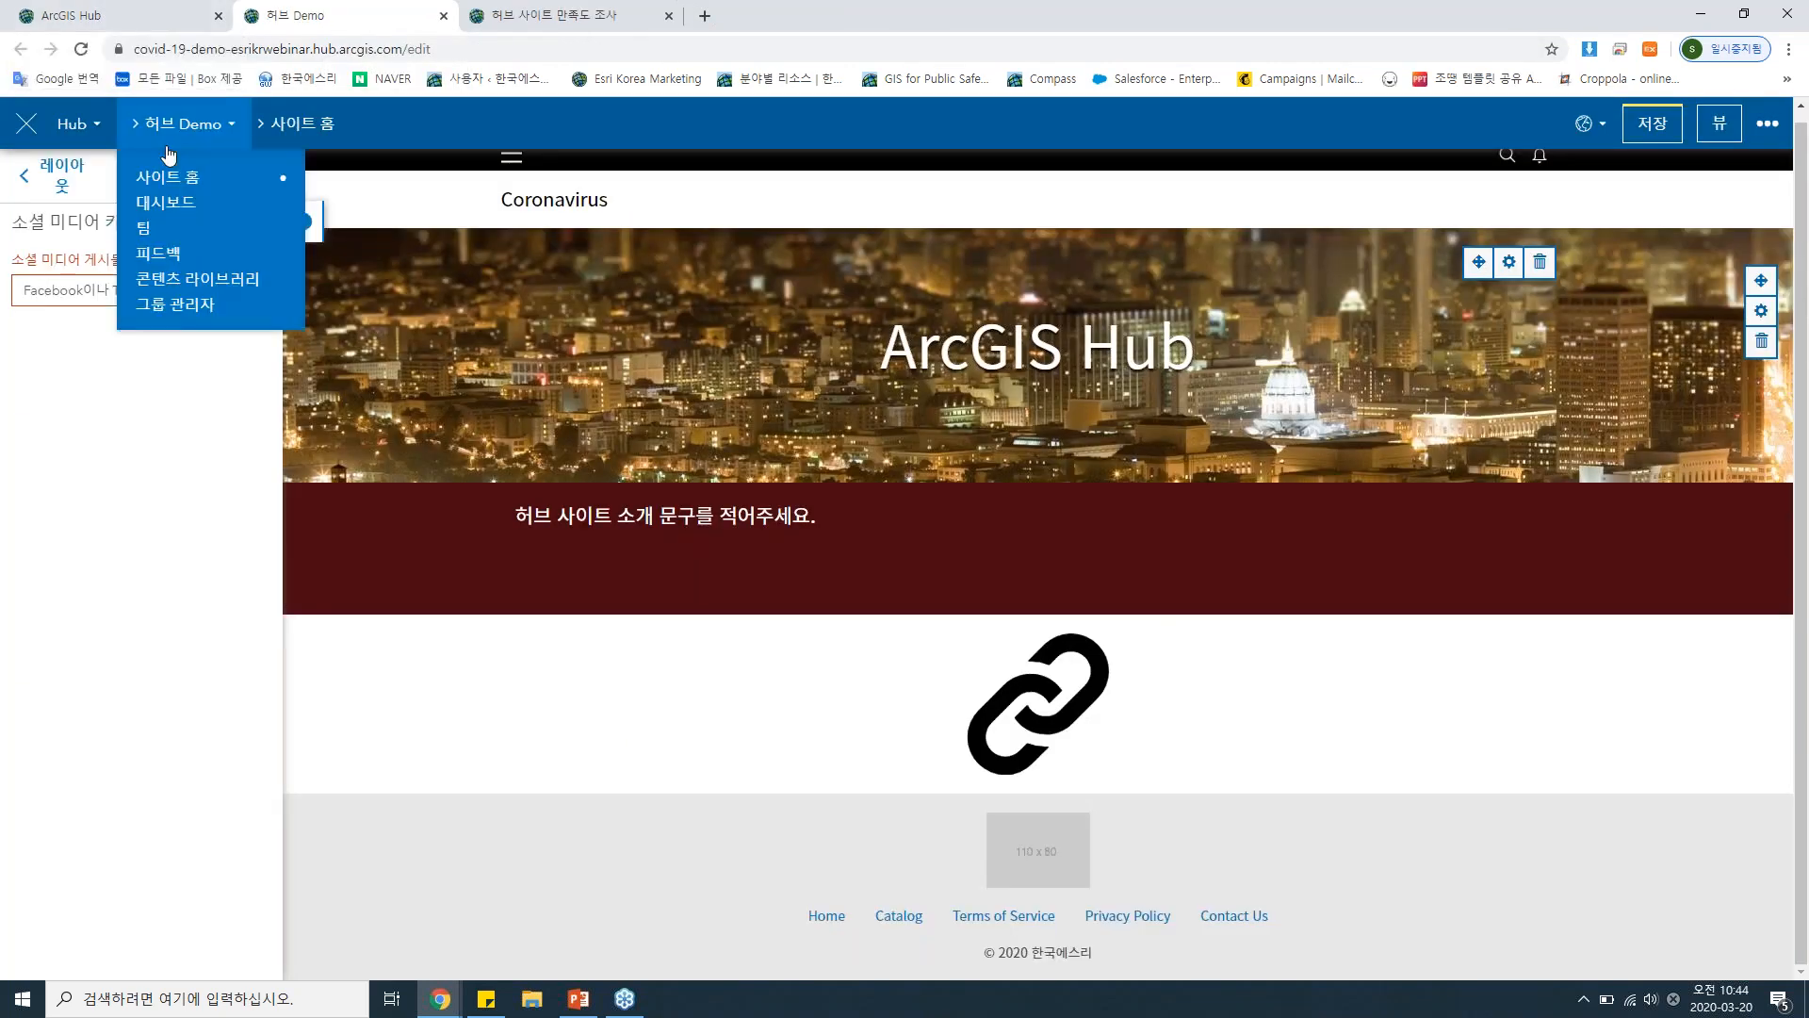
pyautogui.click(557, 325)
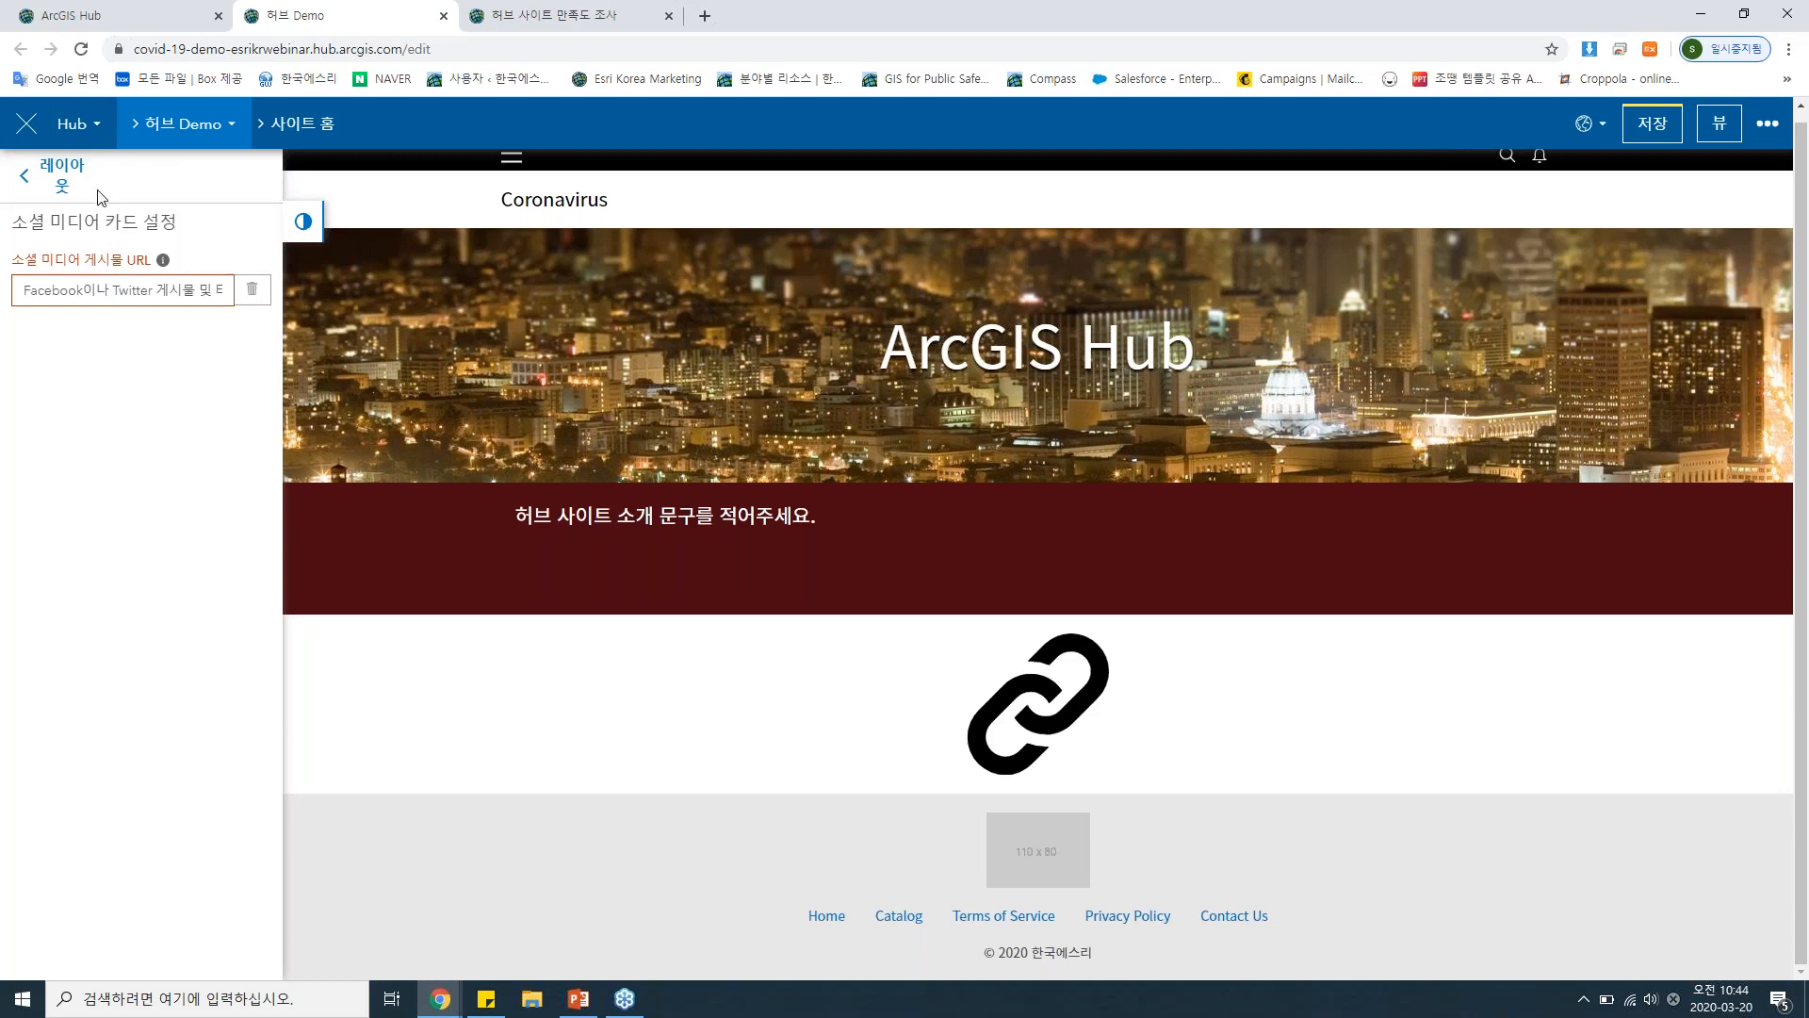
pyautogui.click(42, 177)
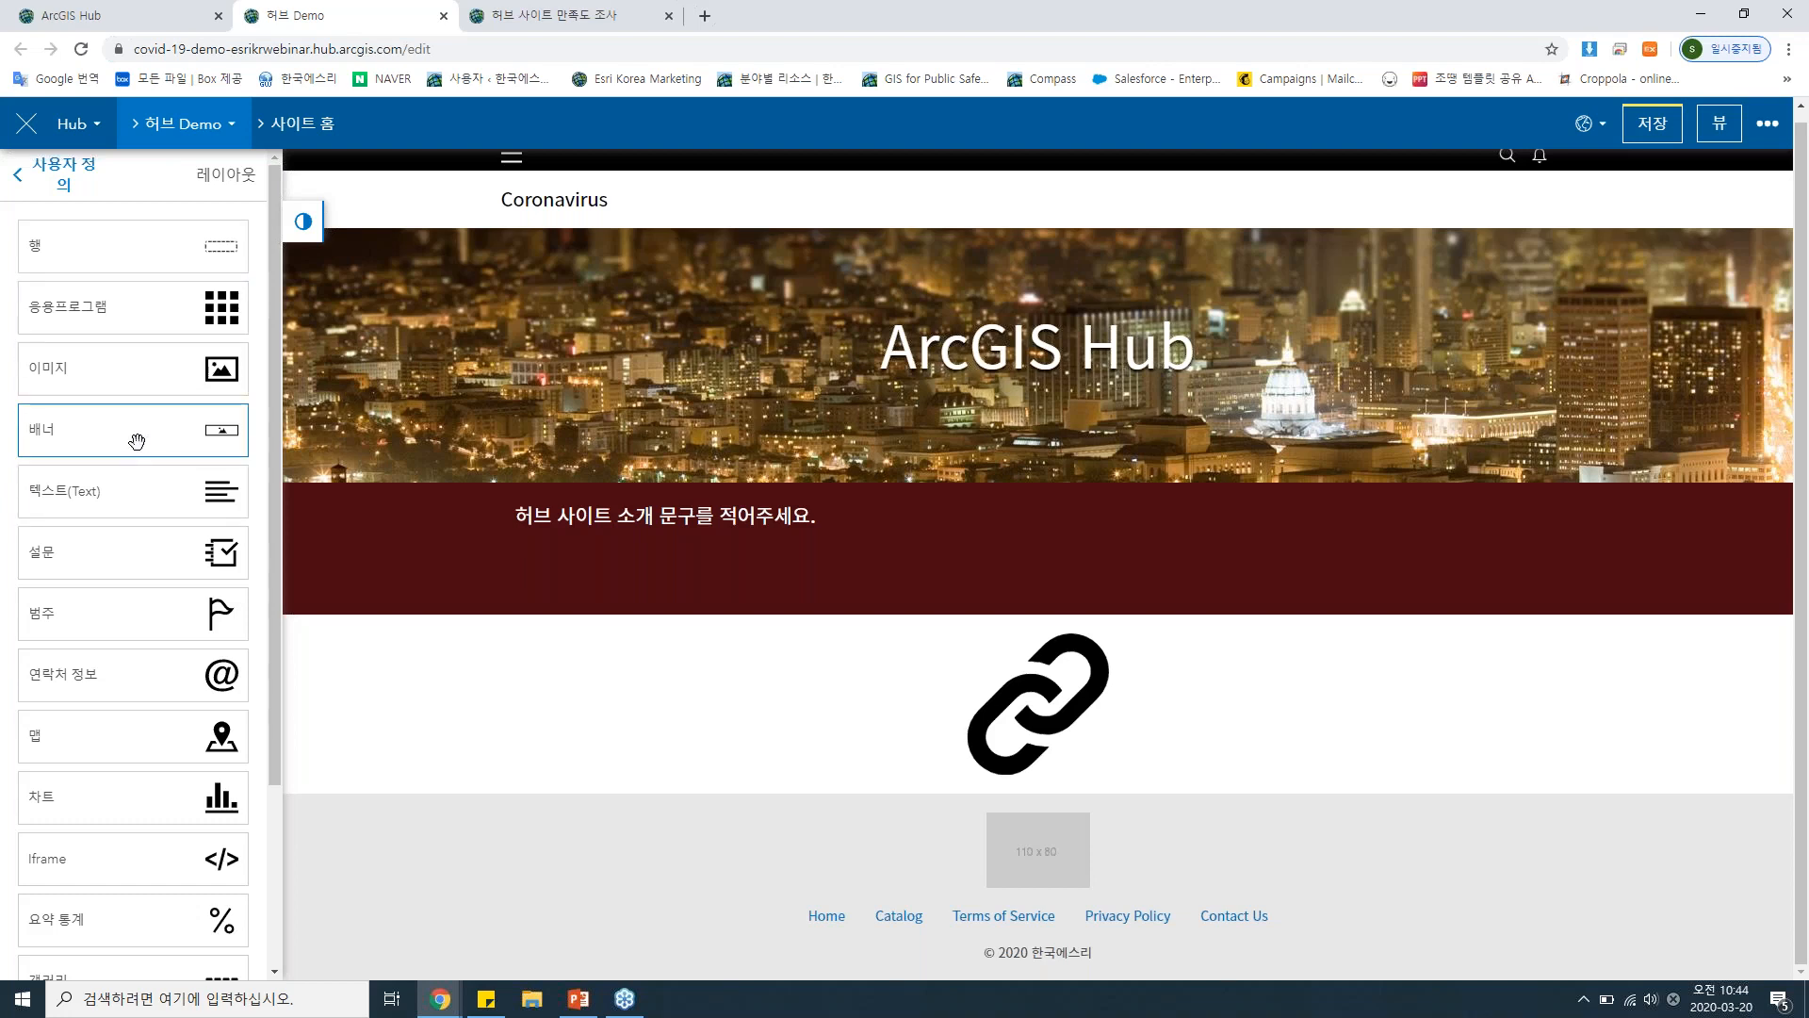
pyautogui.scroll(-1, 140, 642)
pyautogui.scroll(-1, 139, 644)
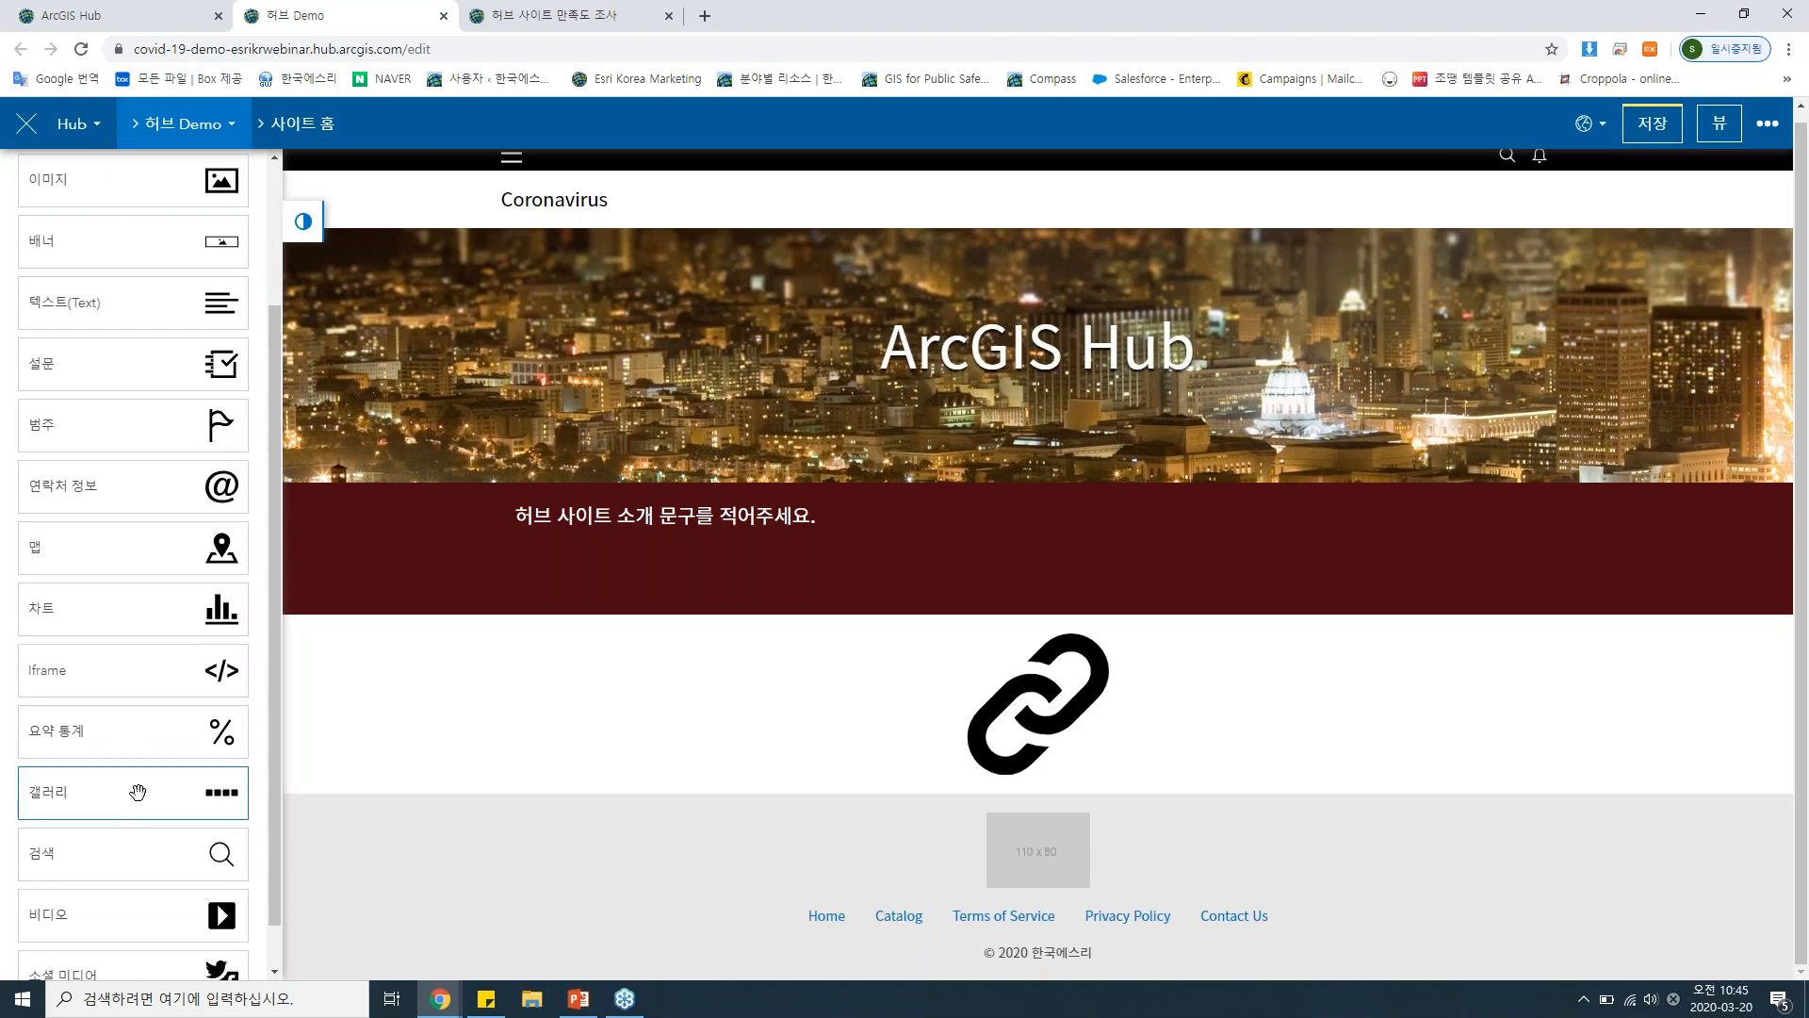
pyautogui.scroll(-1, 138, 795)
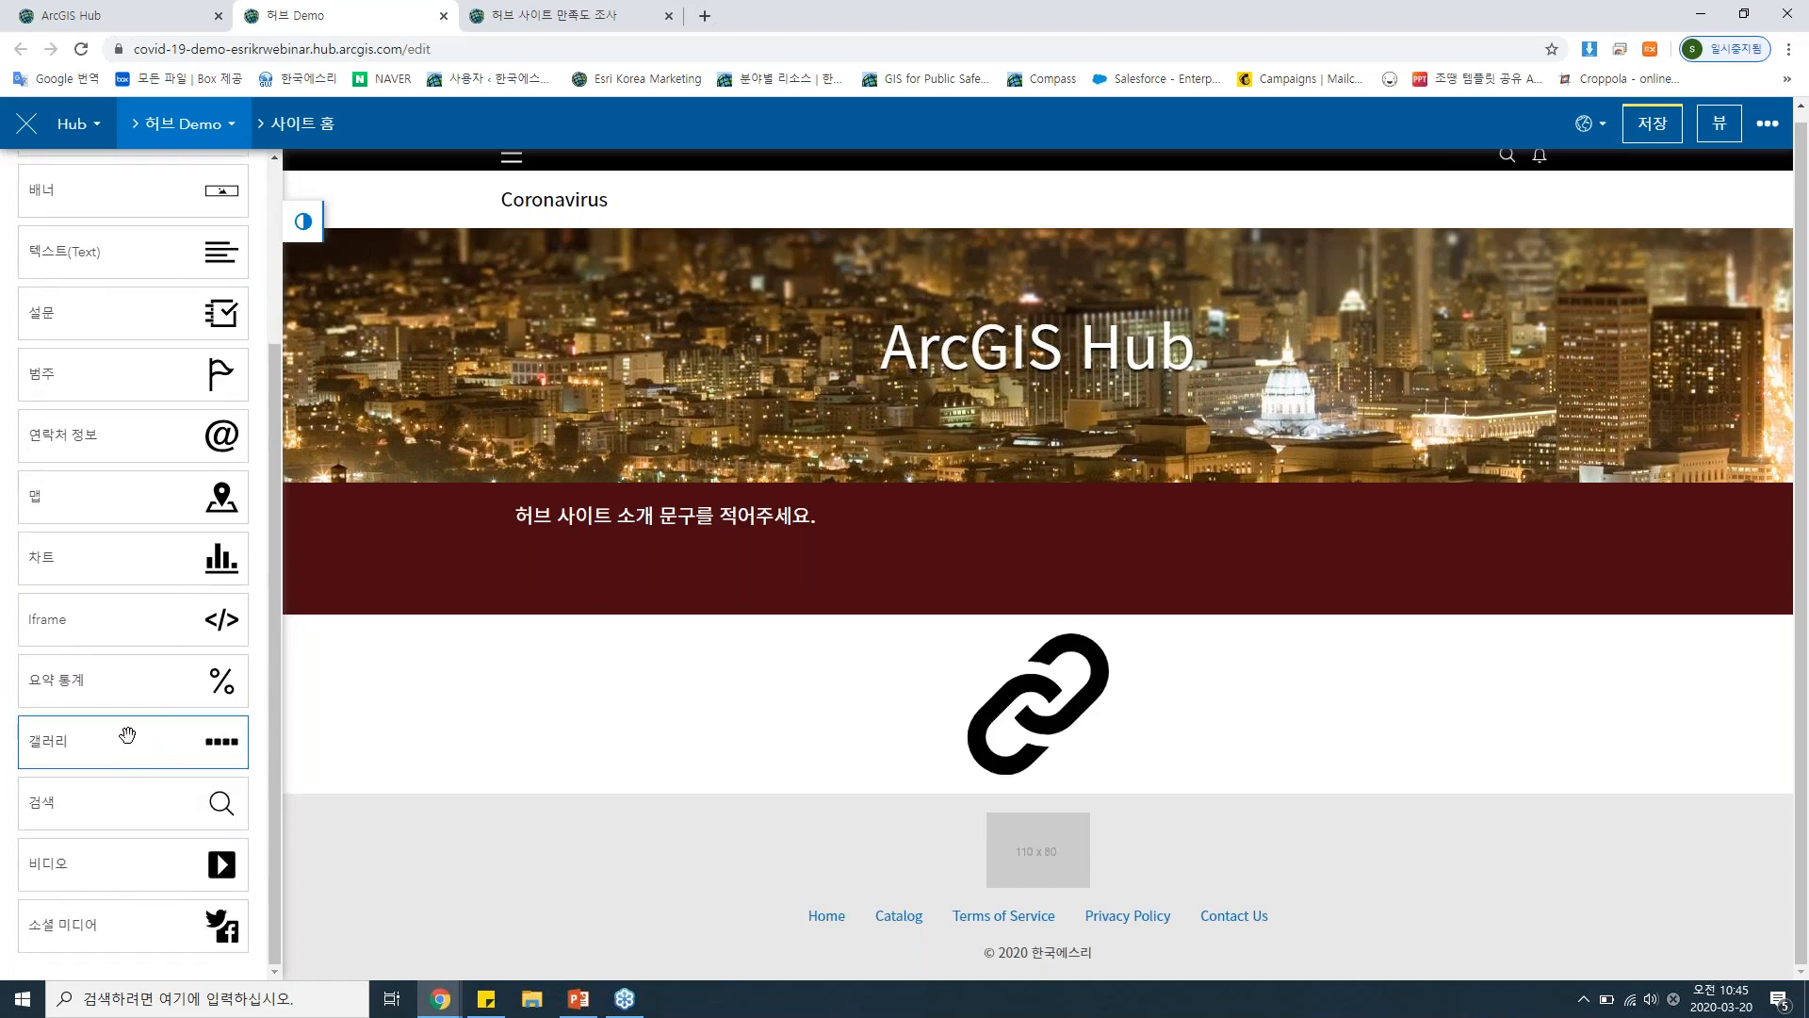
pyautogui.moveTo(133, 735); pyautogui.dragTo(138, 509)
pyautogui.scroll(1, 912, 424)
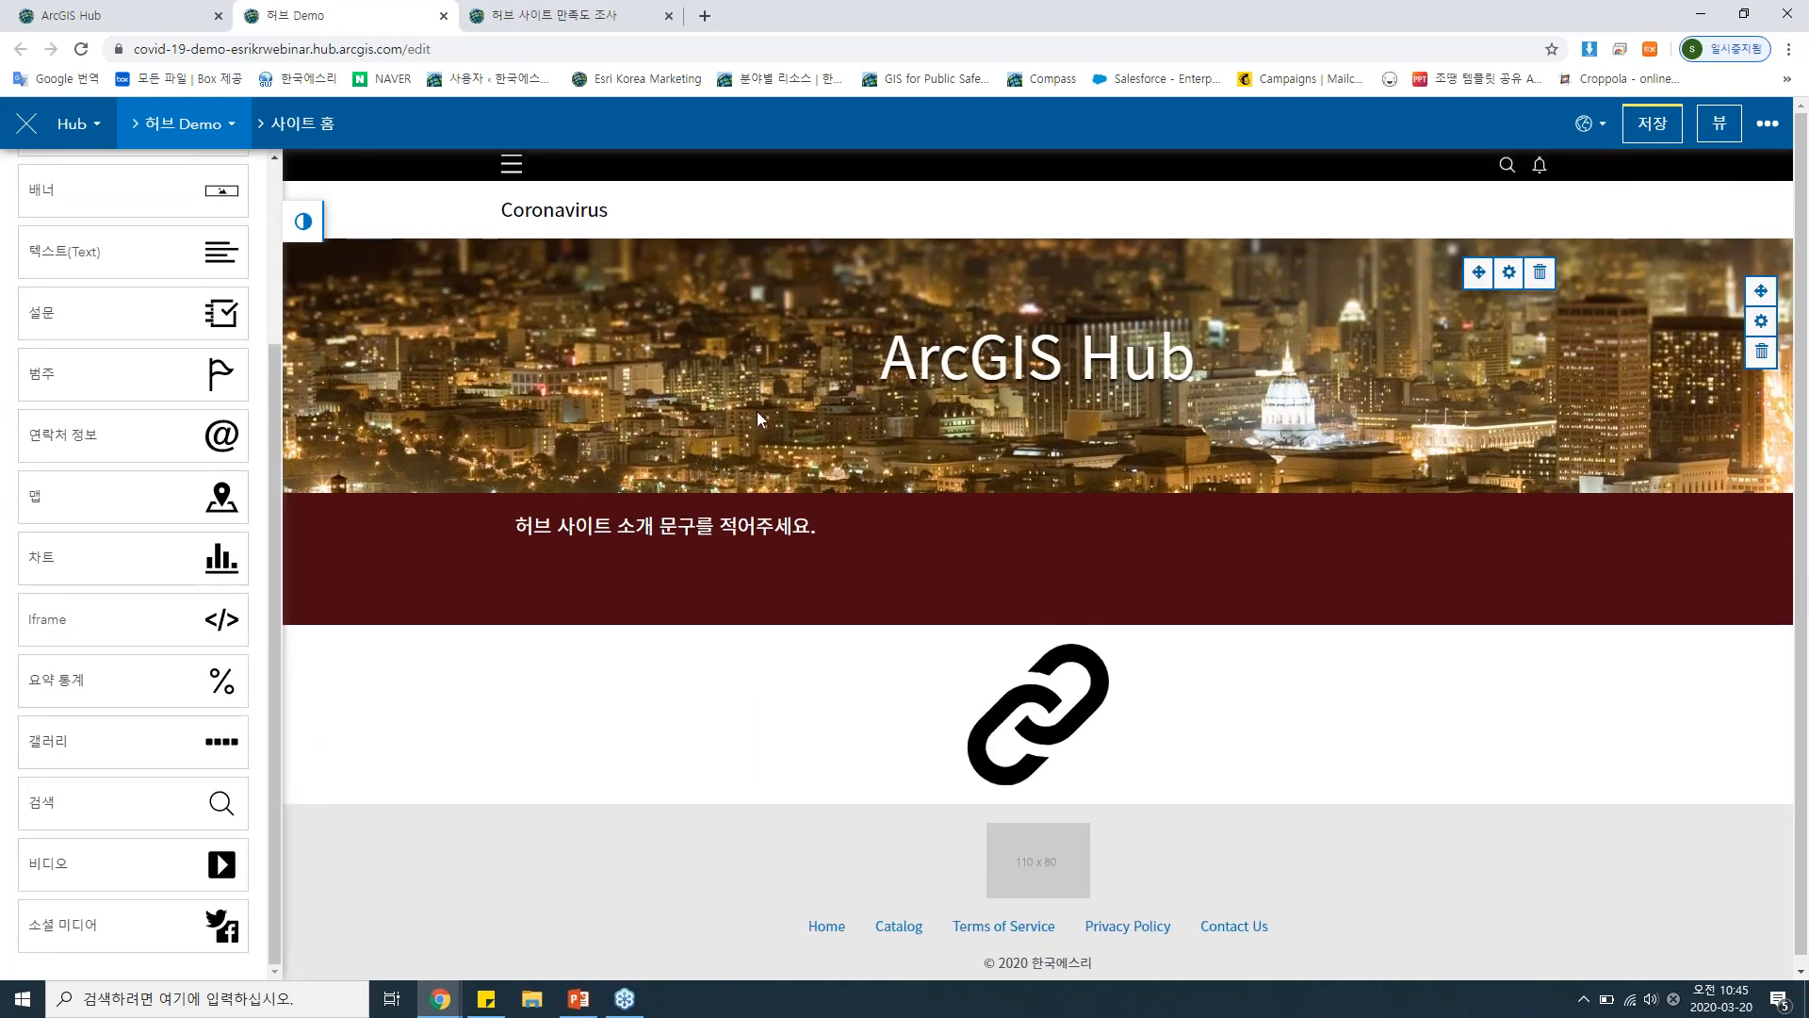
pyautogui.scroll(3, 175, 369)
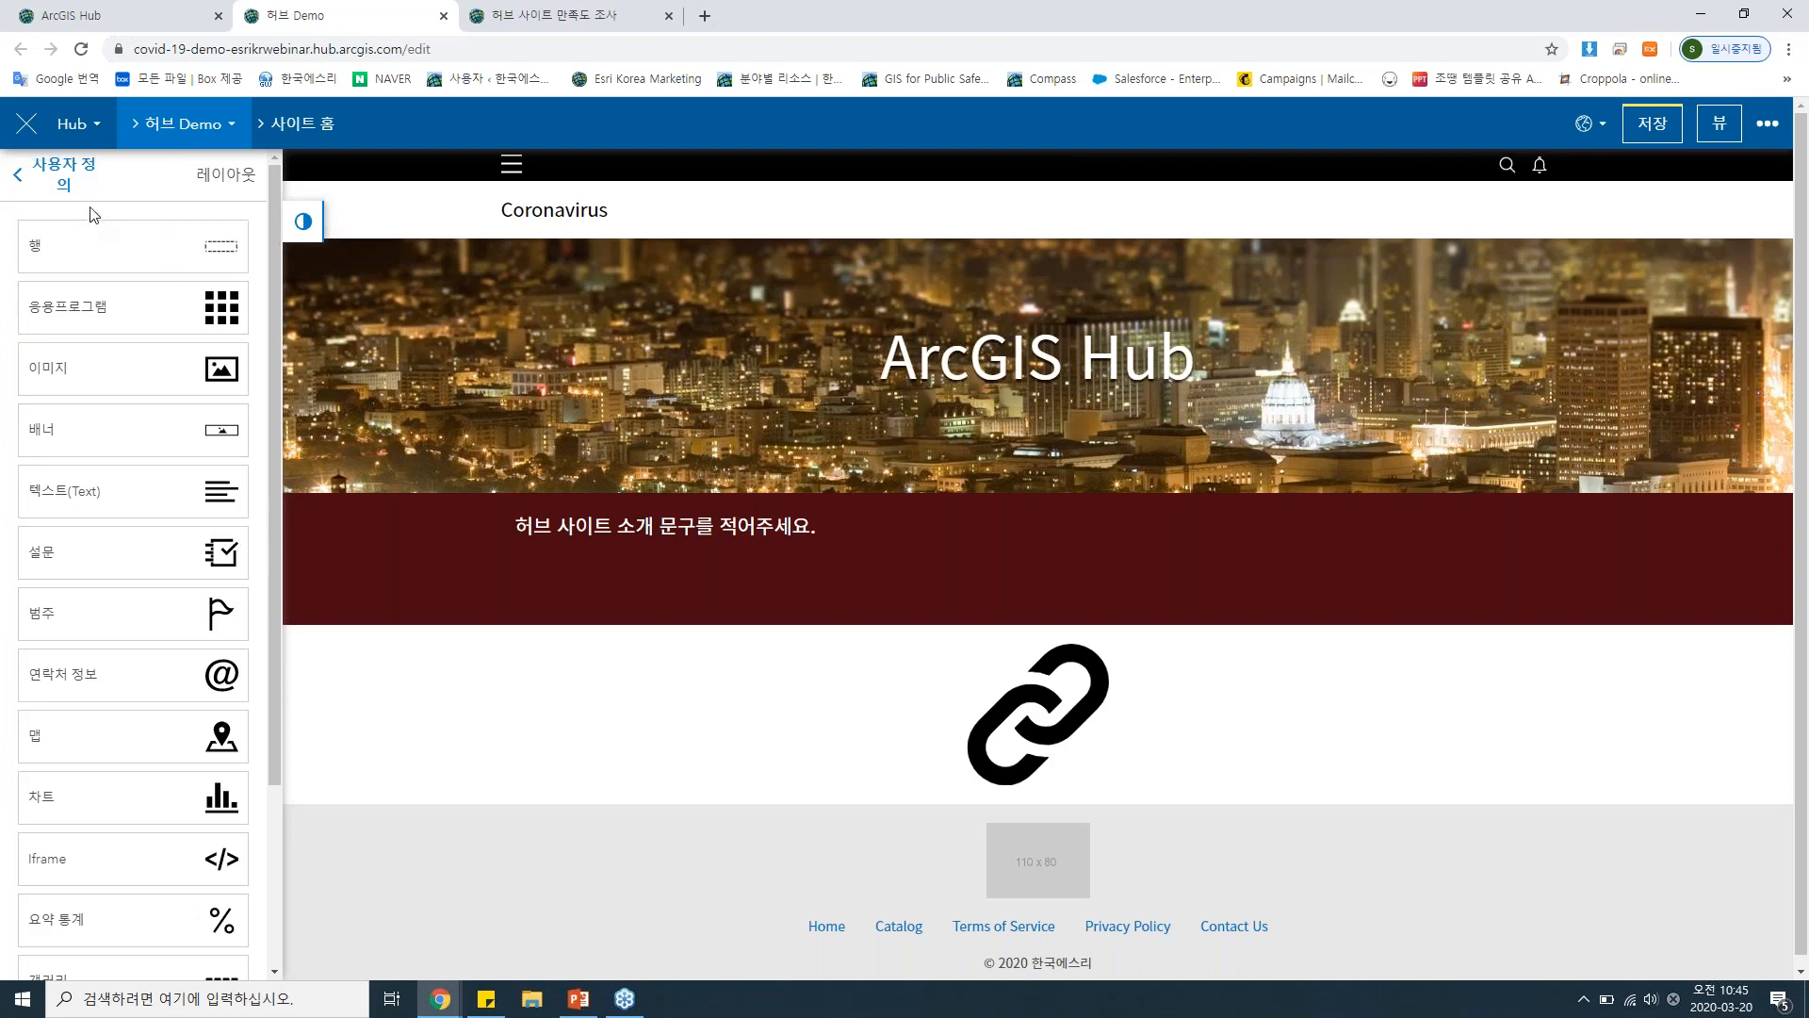
# Switch the site header to 사용자 정의 HTML/CSS, view its HTML in the enlarged editor, and cancel without editing.
pyautogui.click(55, 177)
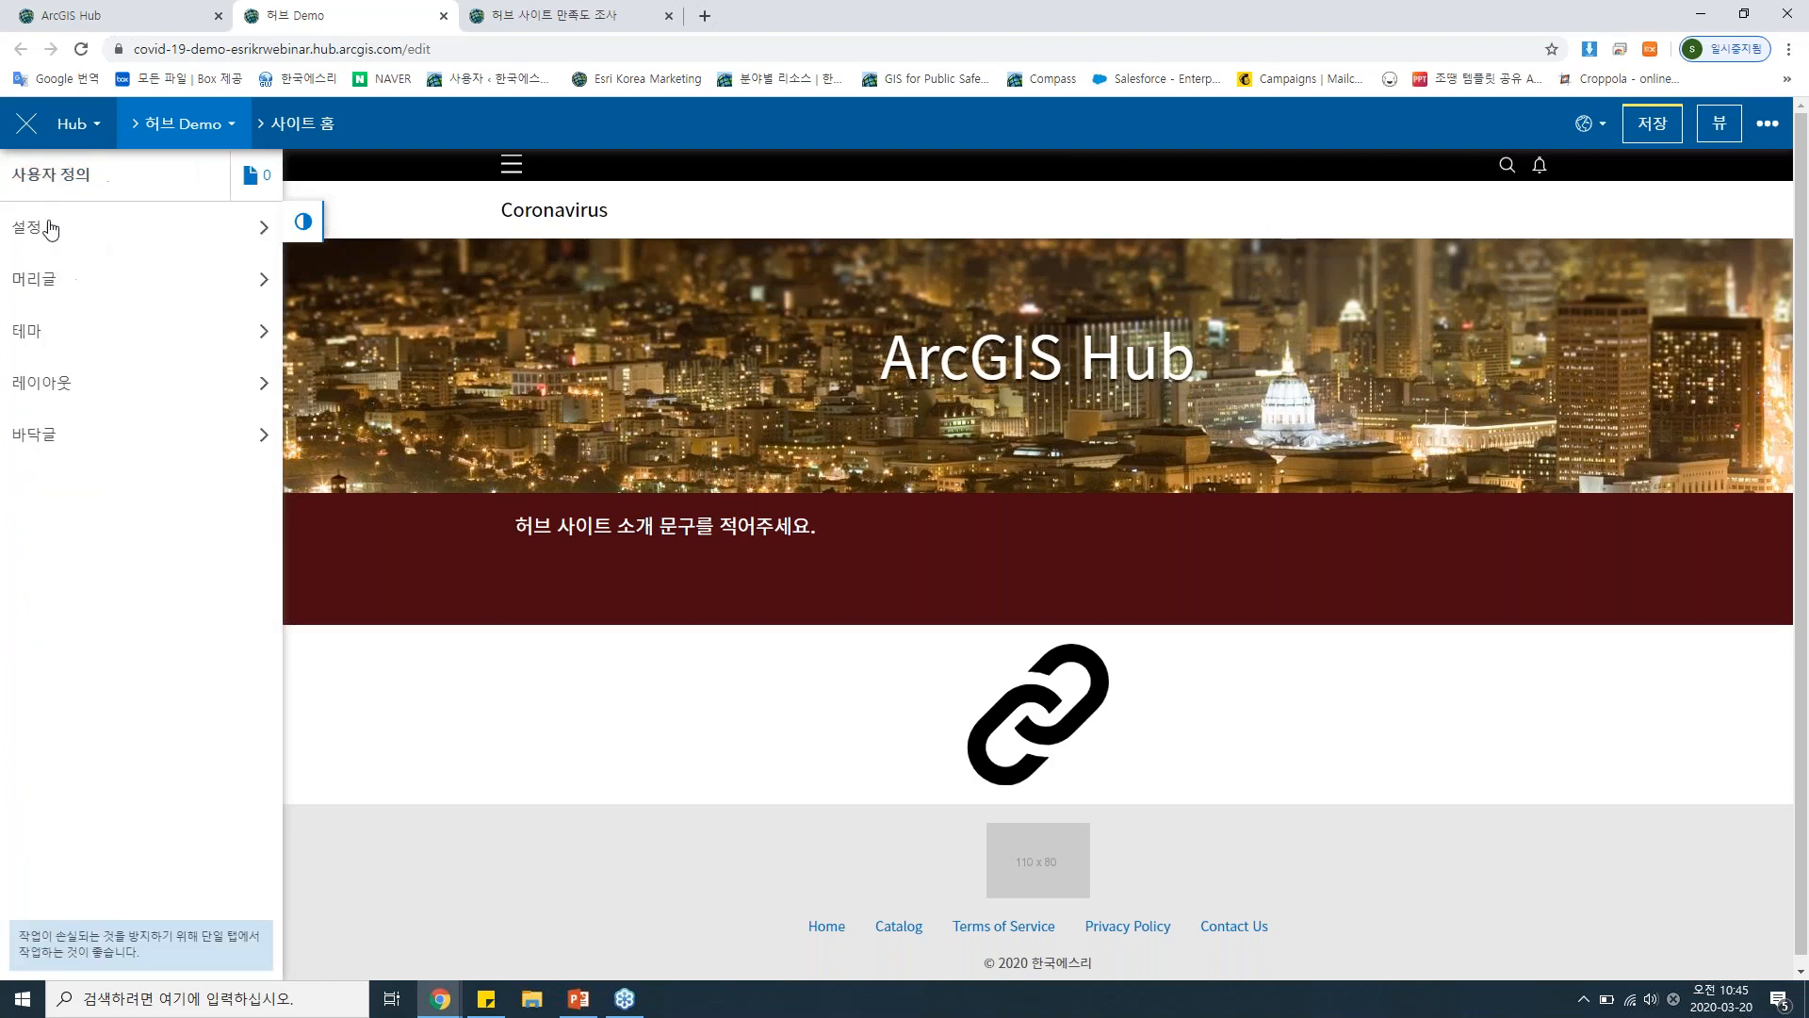
pyautogui.click(83, 289)
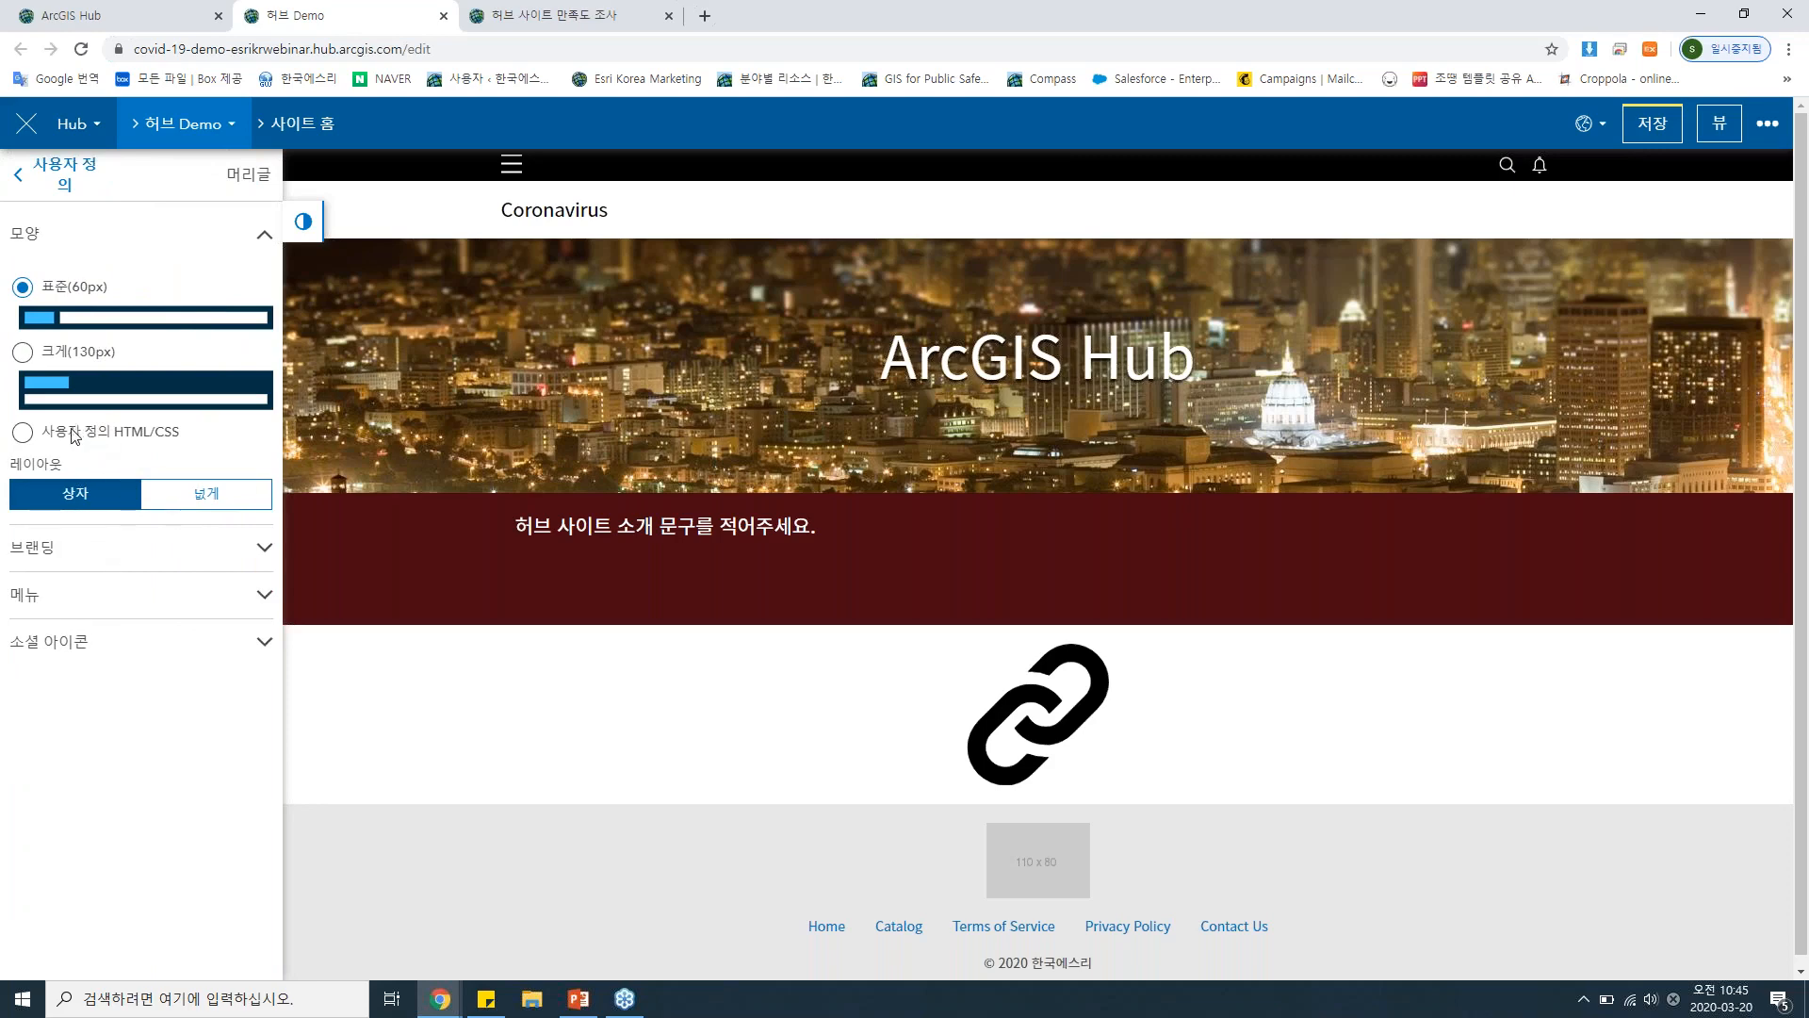
pyautogui.click(74, 434)
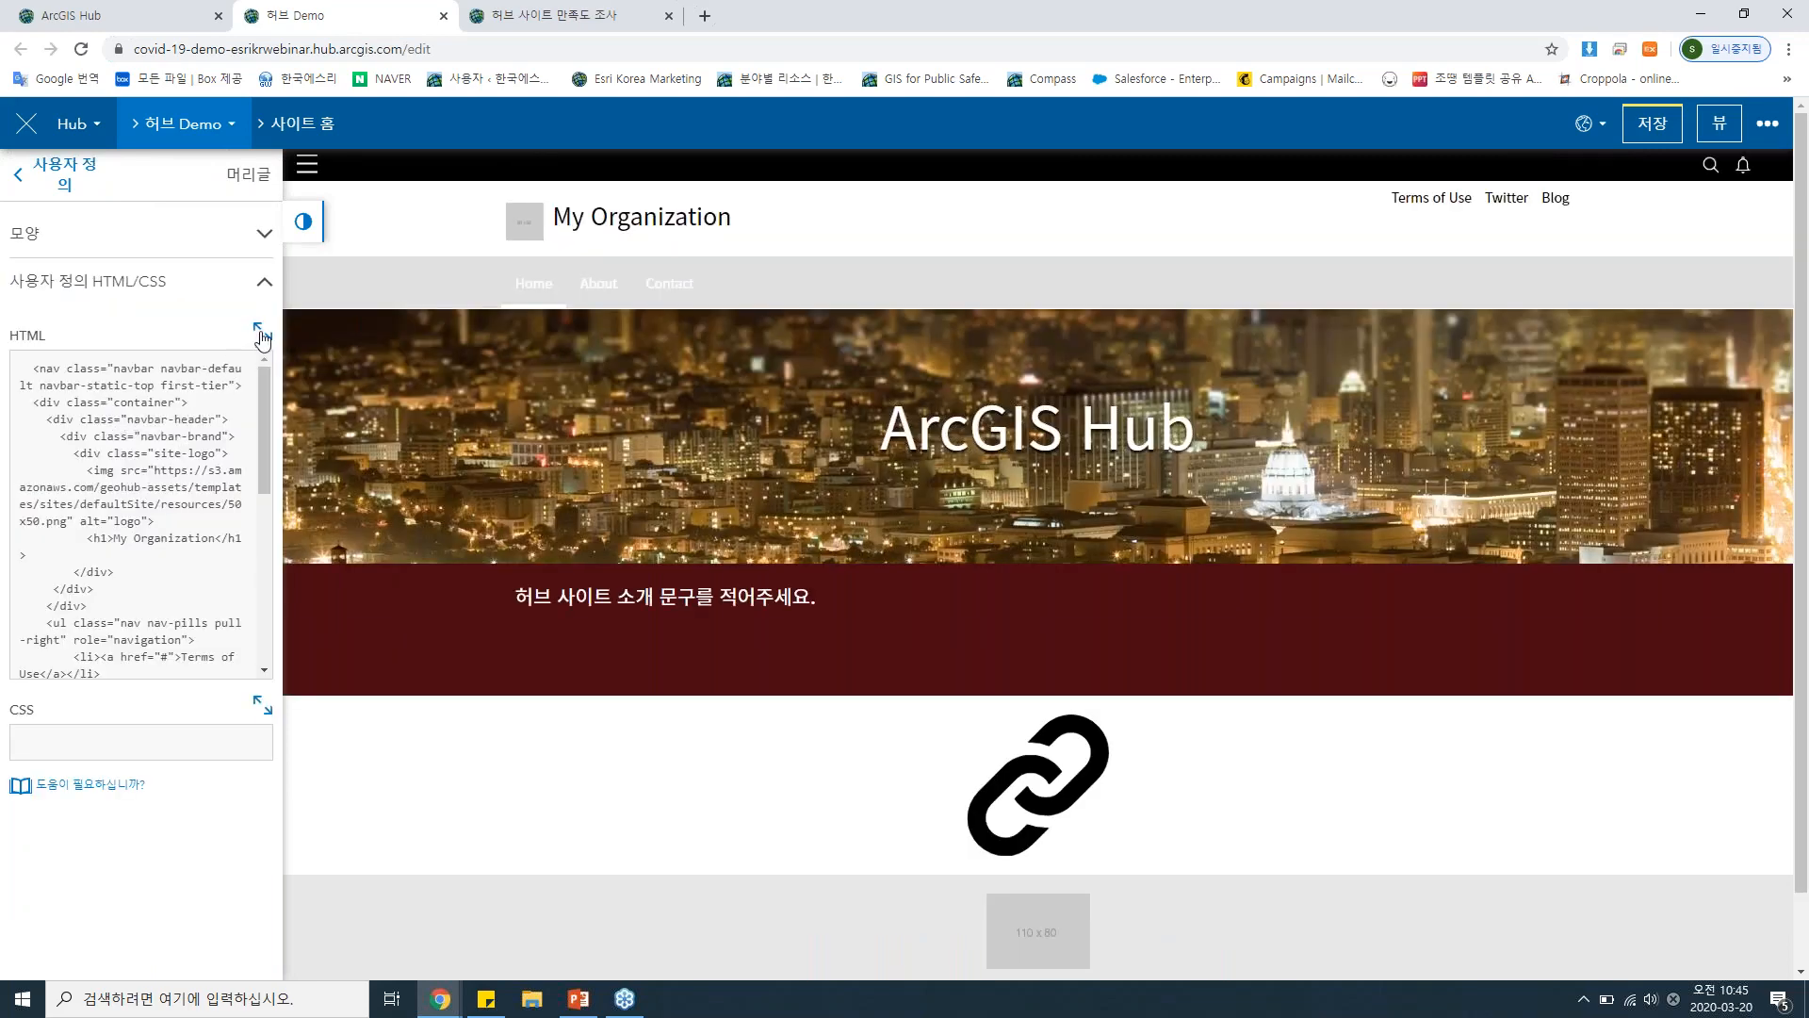
pyautogui.click(262, 332)
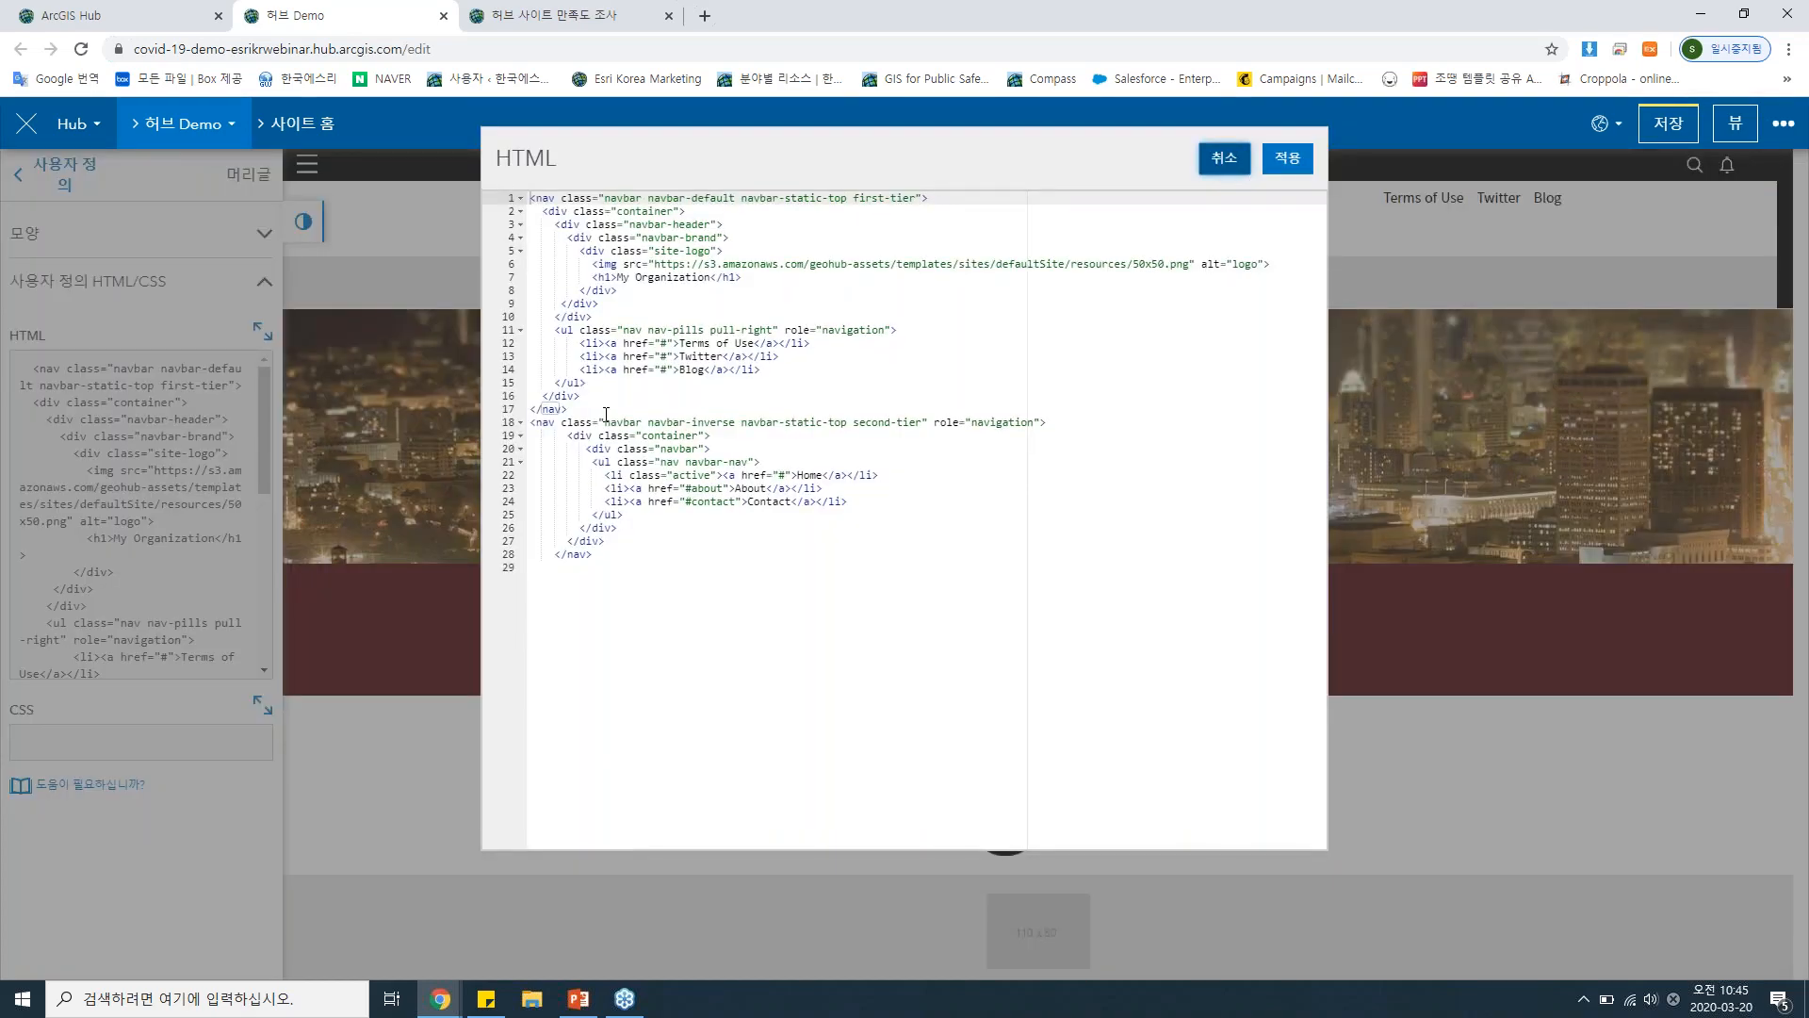
pyautogui.click(1215, 167)
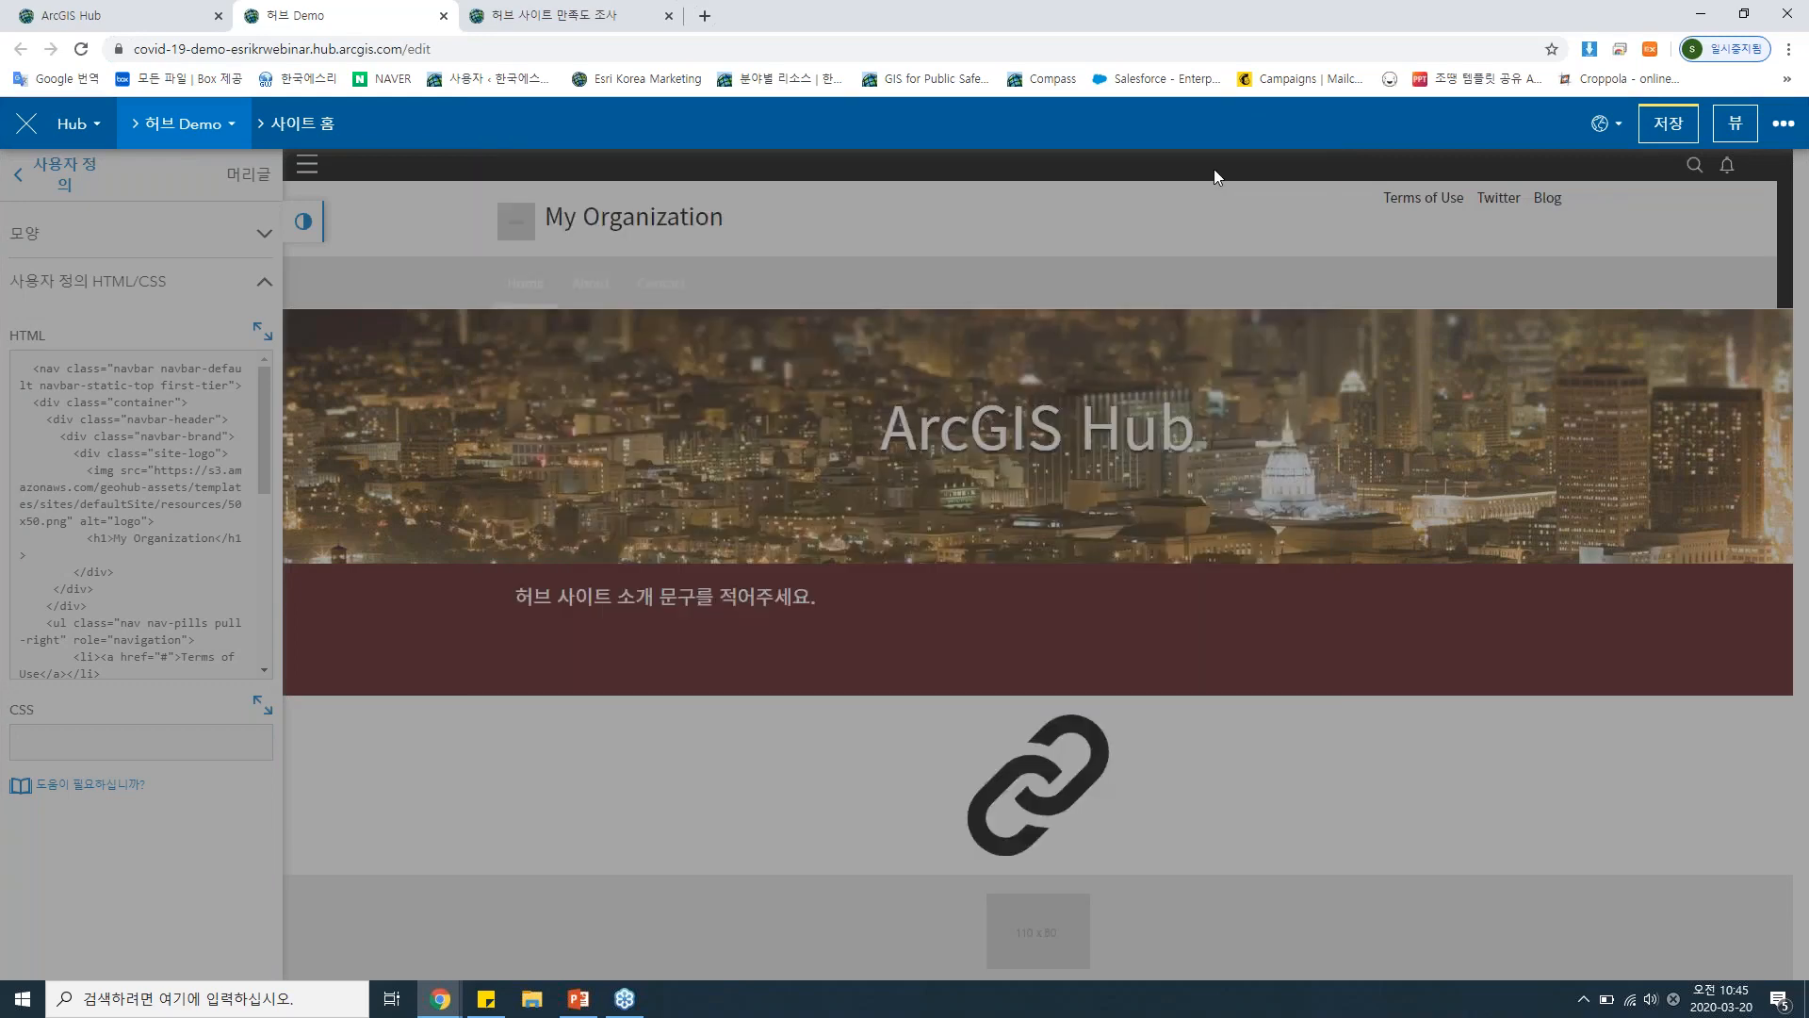
# Restore the site header to the 표준(60px) style and return to the customization list.
pyautogui.click(211, 245)
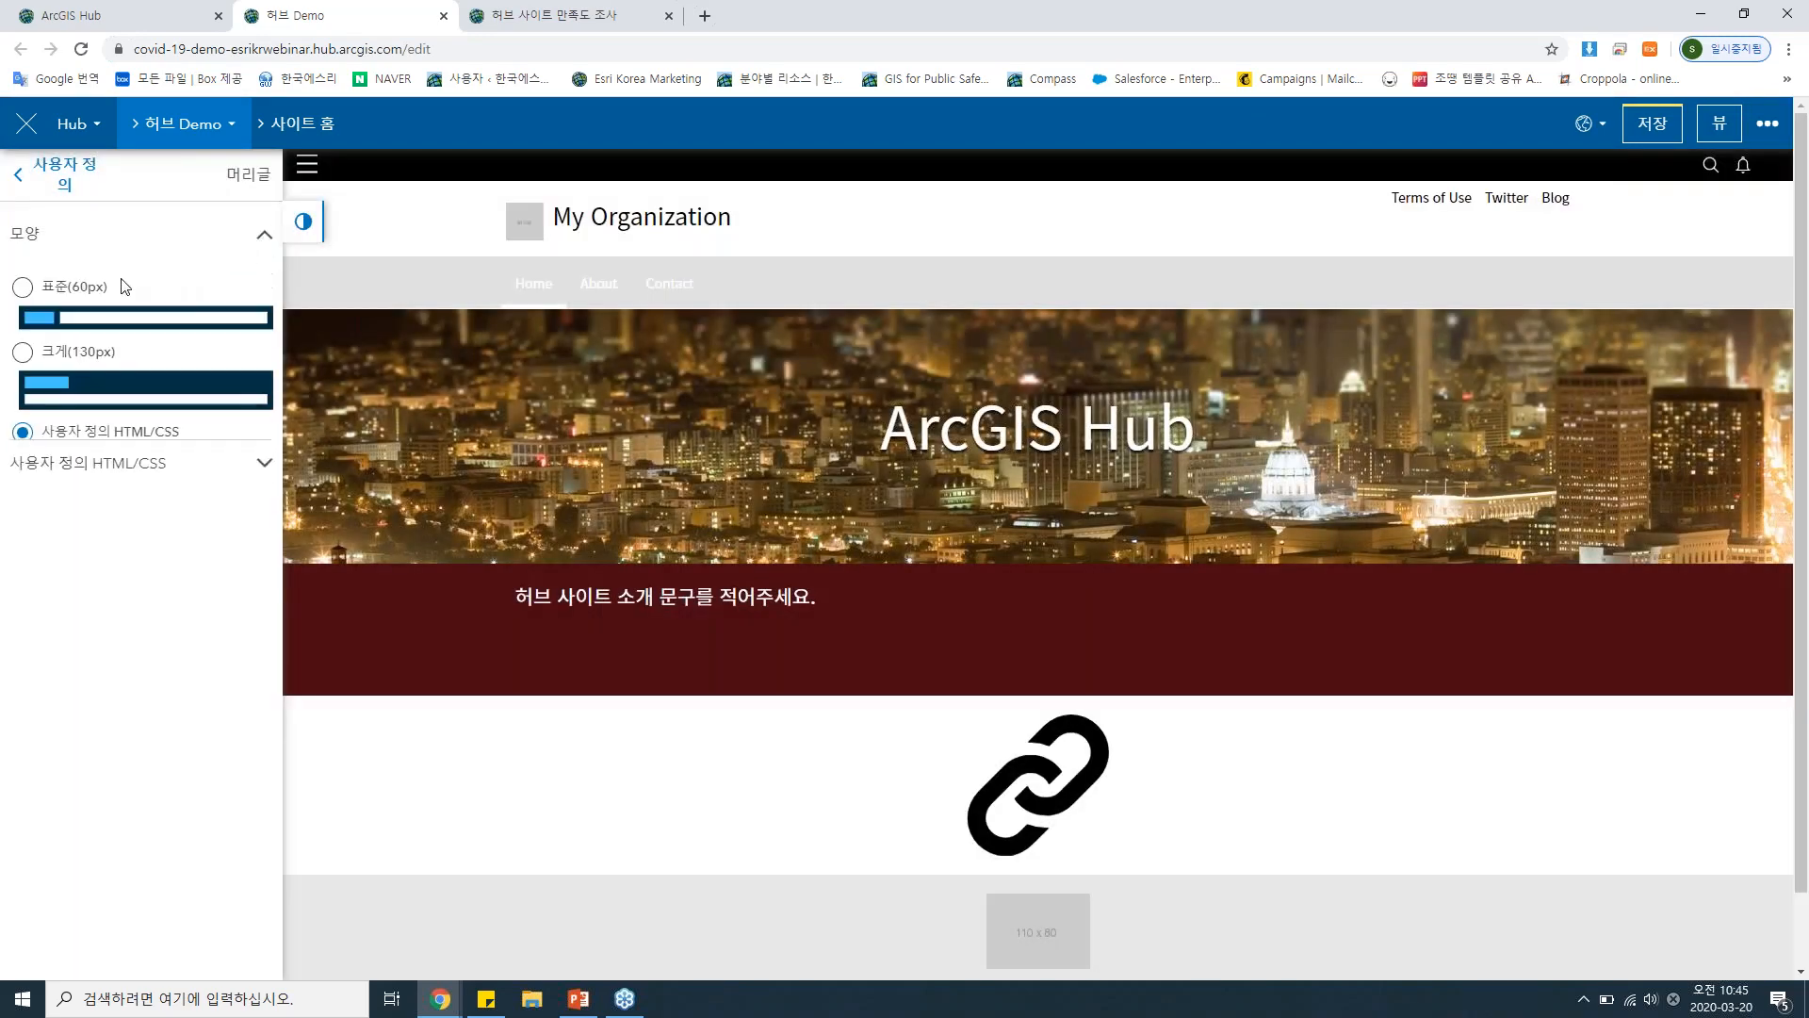
pyautogui.click(23, 287)
pyautogui.click(29, 174)
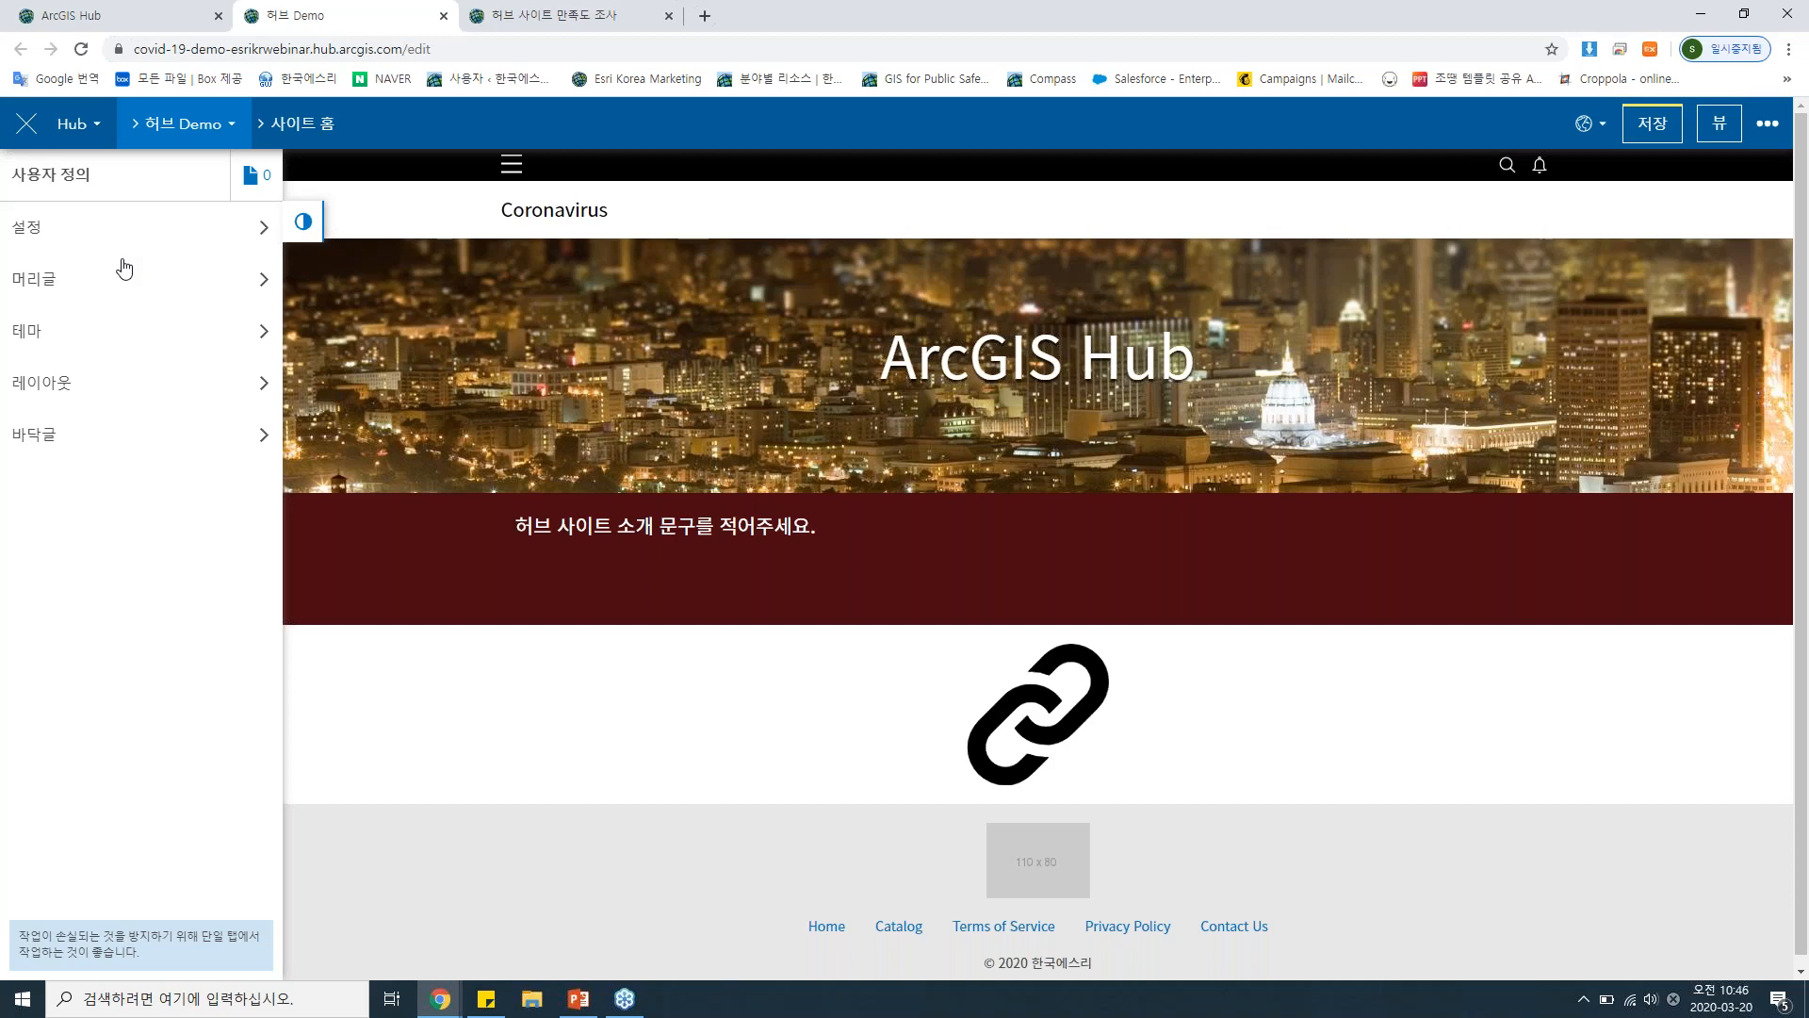
# Preview the site's responsive layout in device emulation for iPhone X and iPad, and return to the normal desktop view.
pyautogui.press('F12')
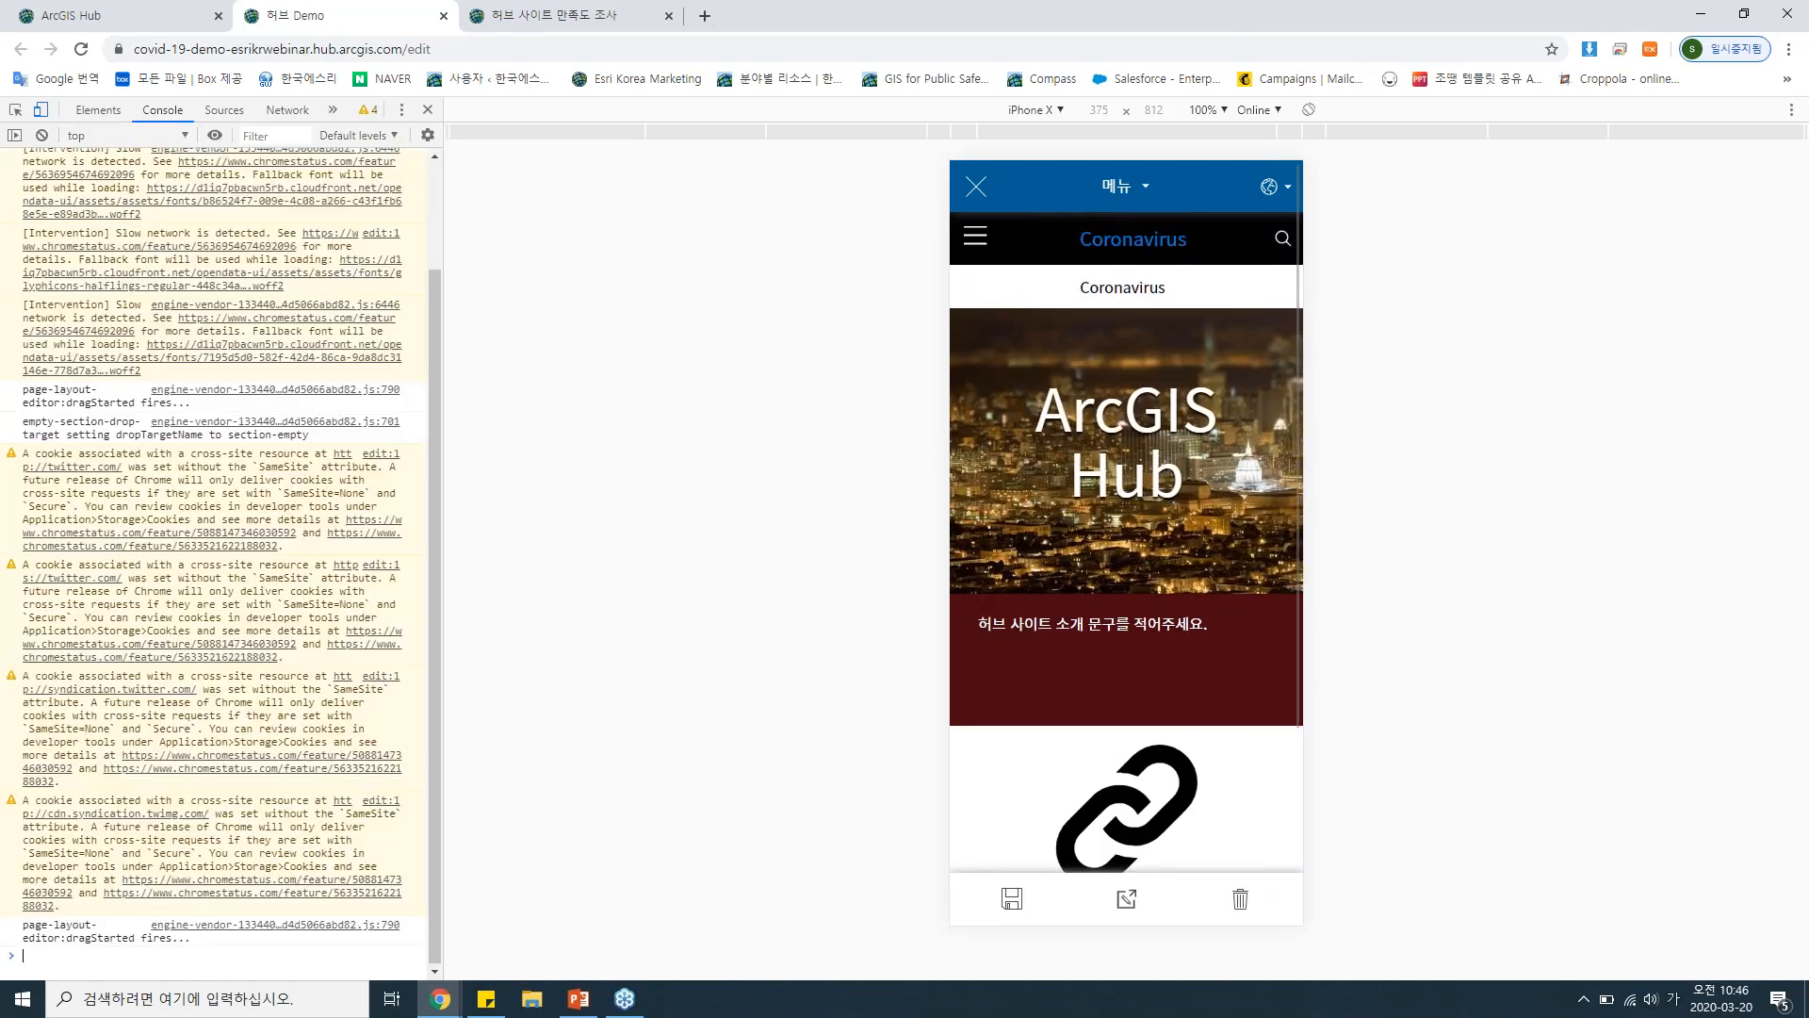
pyautogui.click(41, 111)
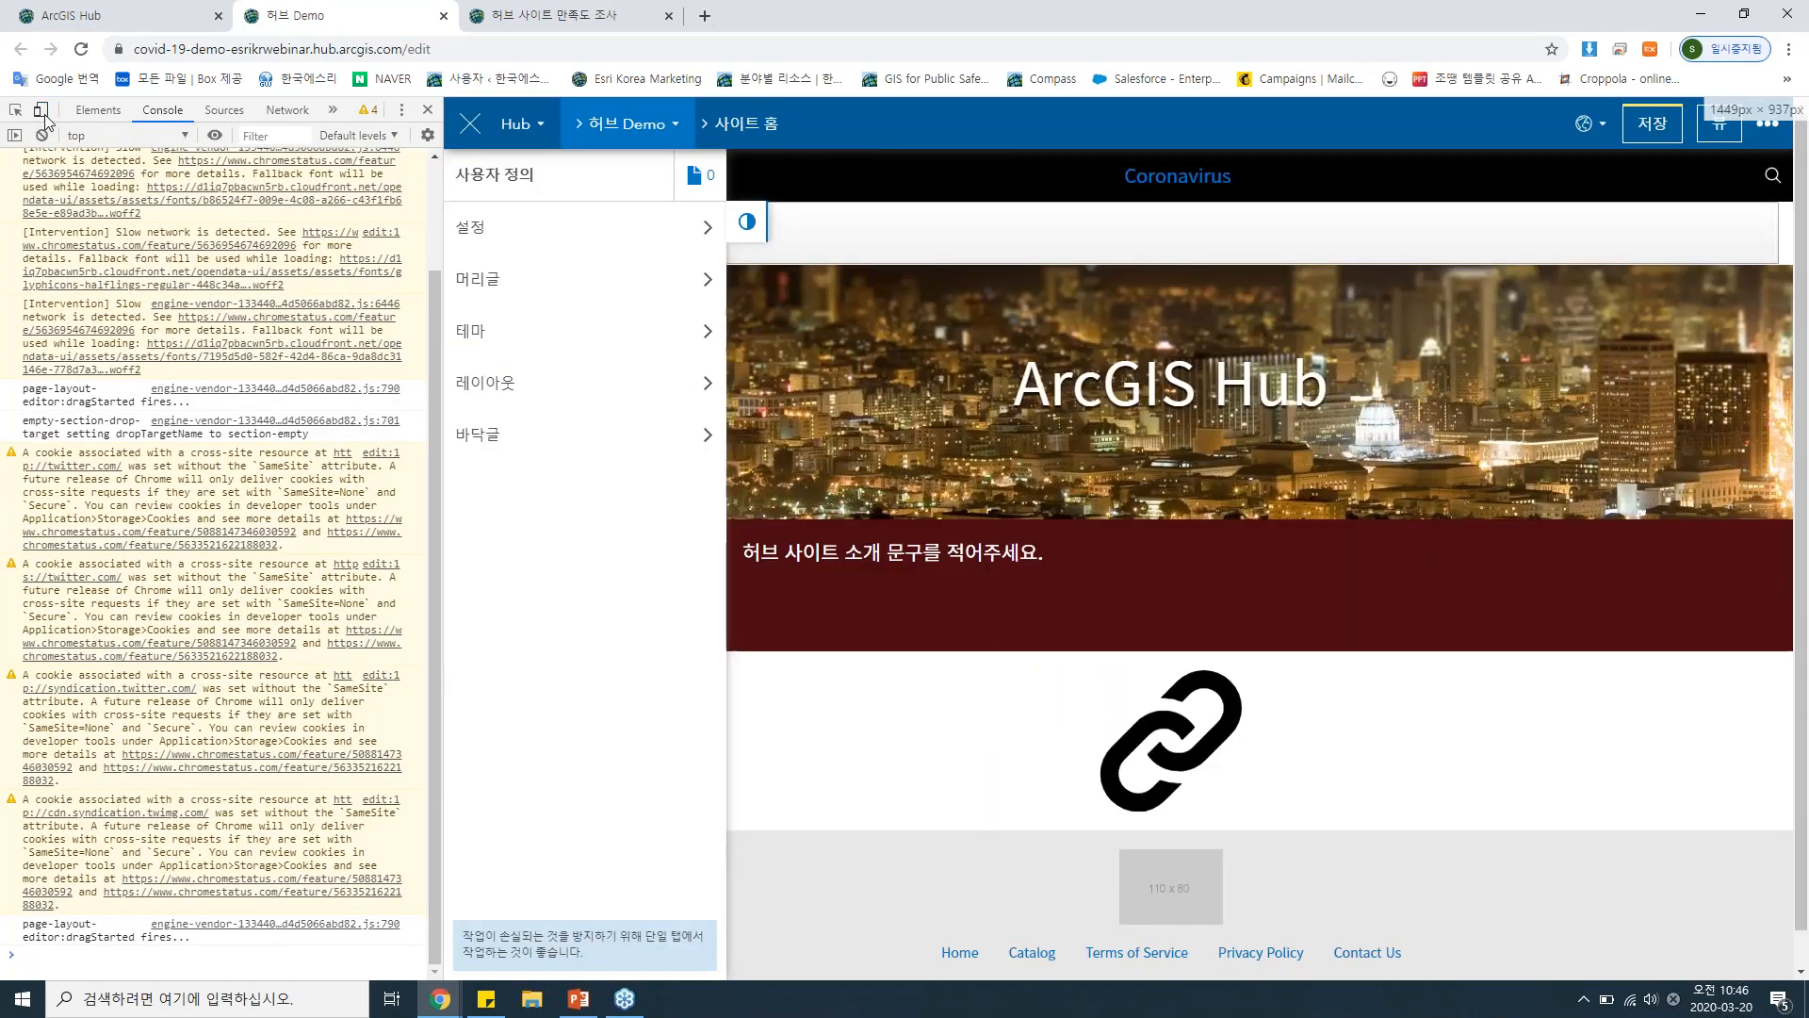
pyautogui.click(41, 110)
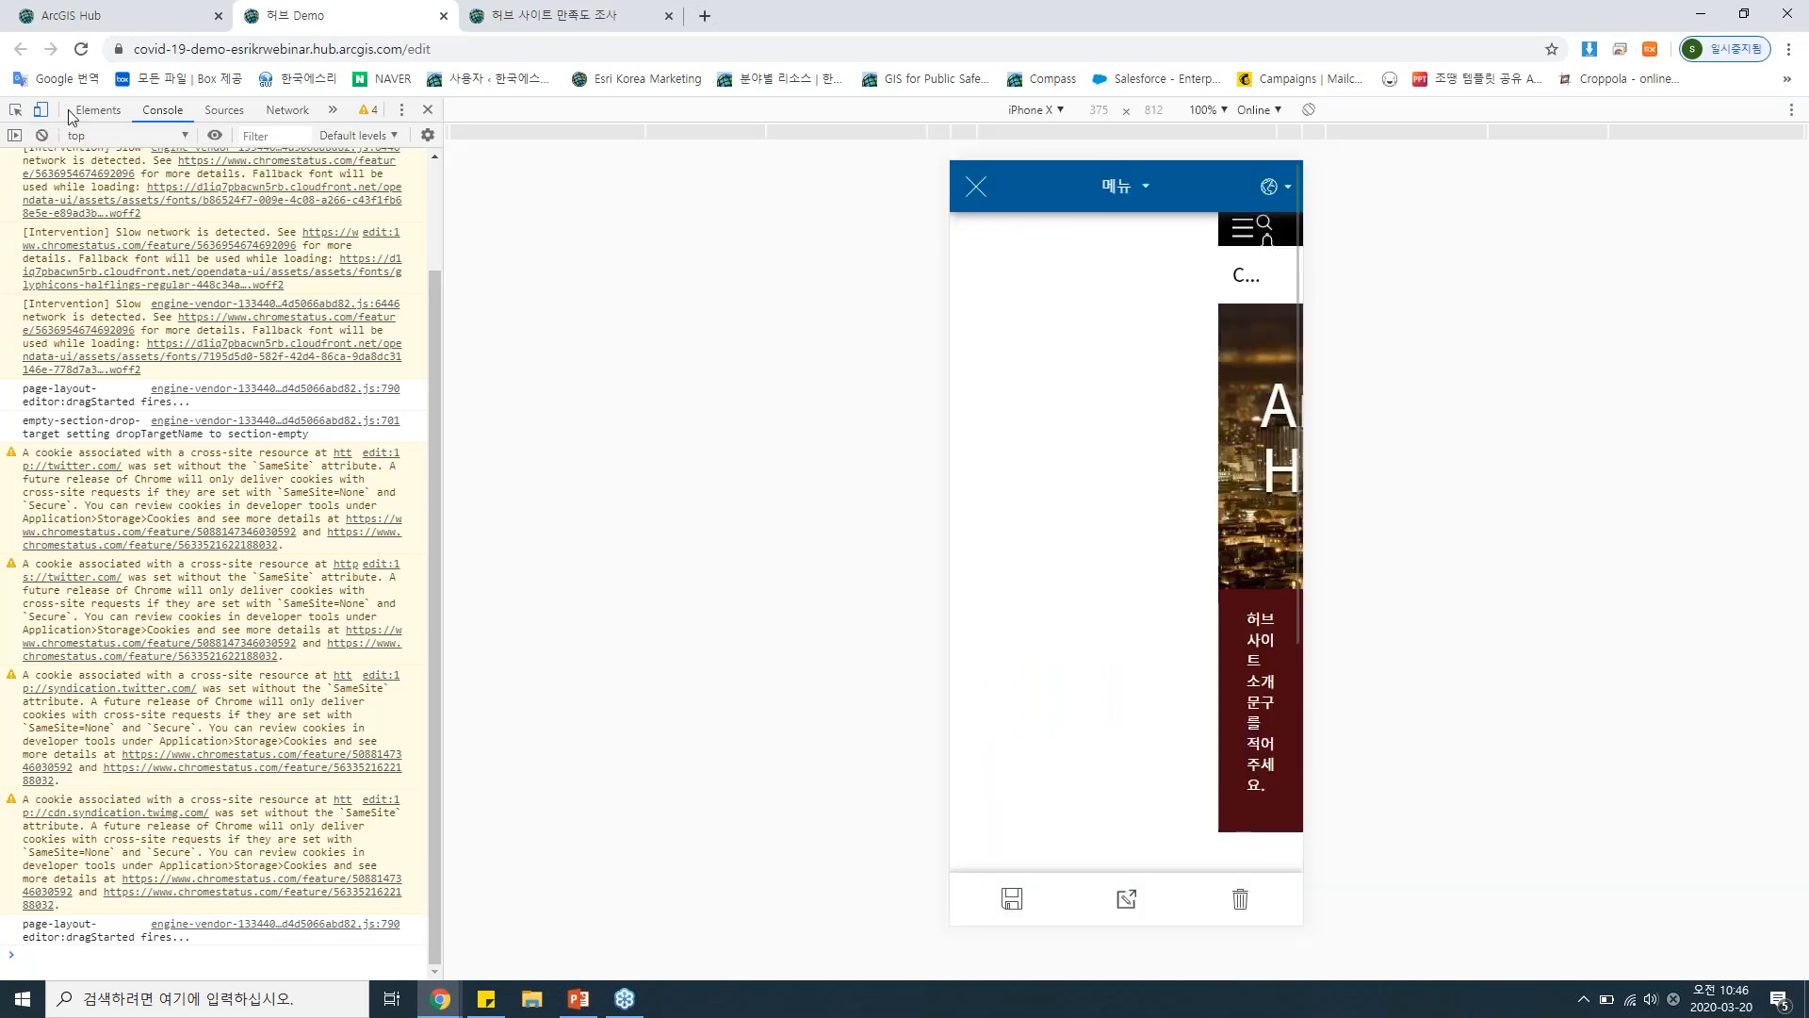
pyautogui.click(1034, 109)
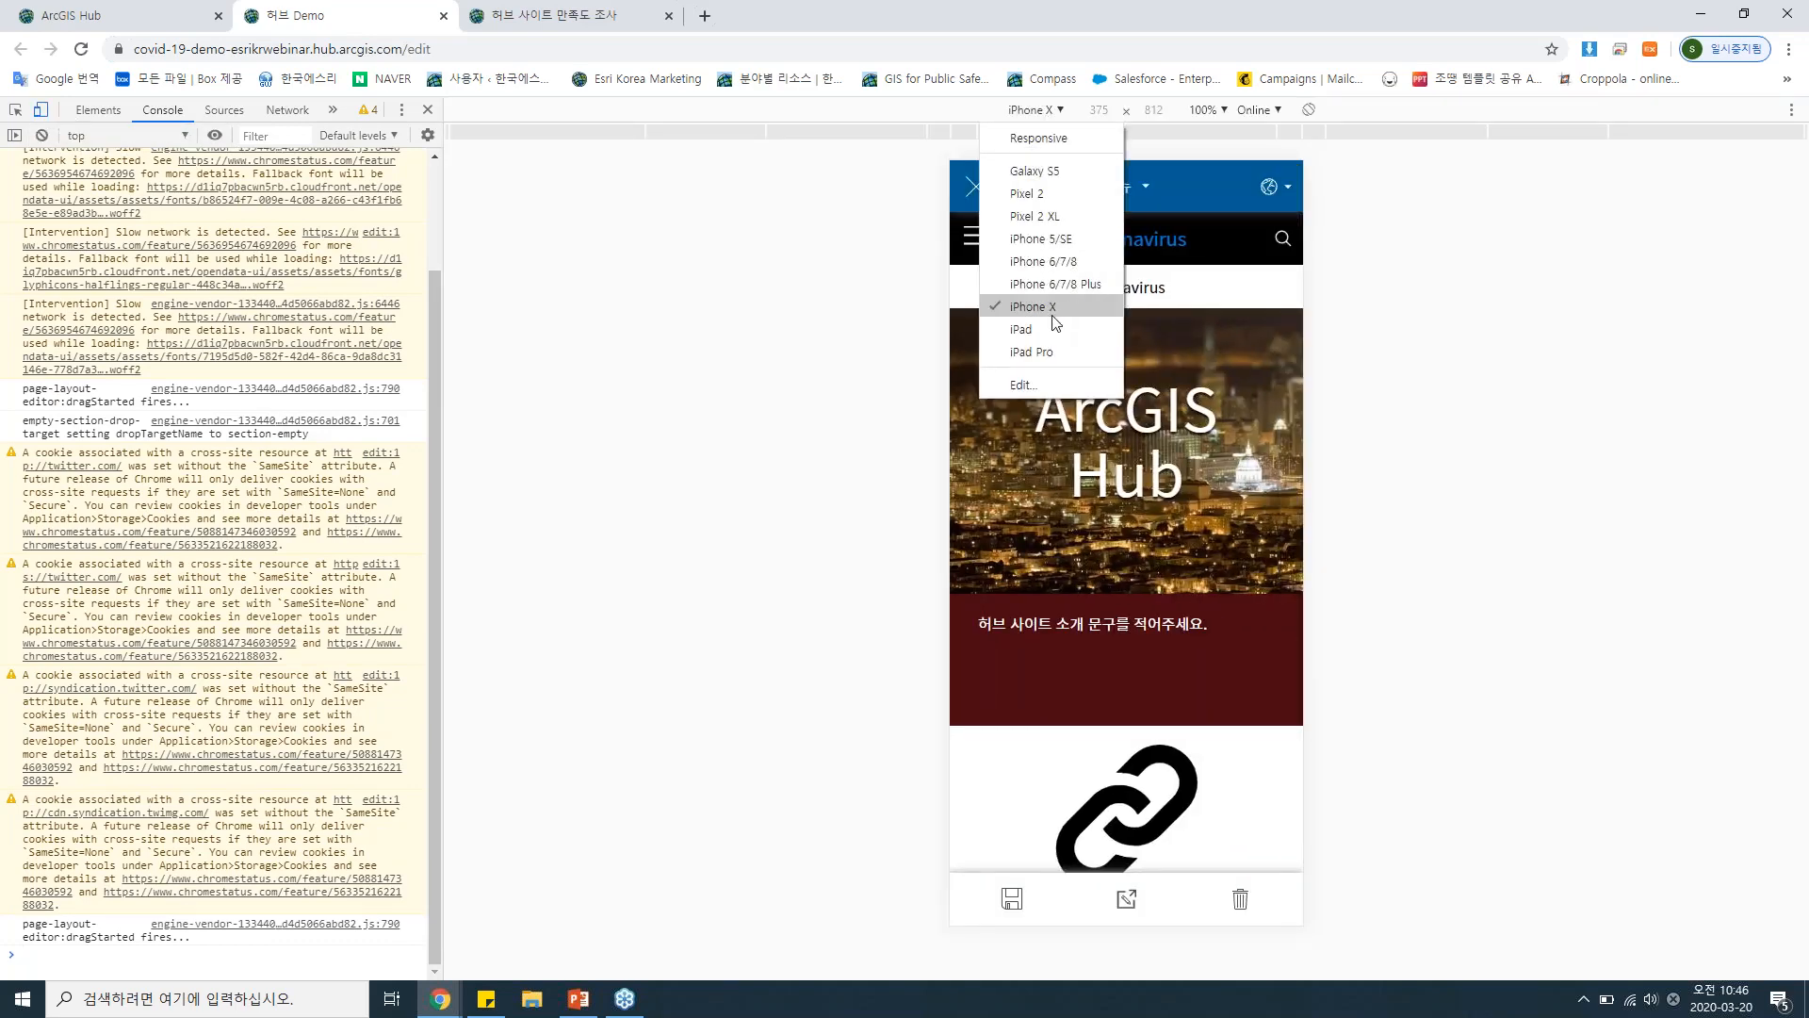
pyautogui.click(1058, 338)
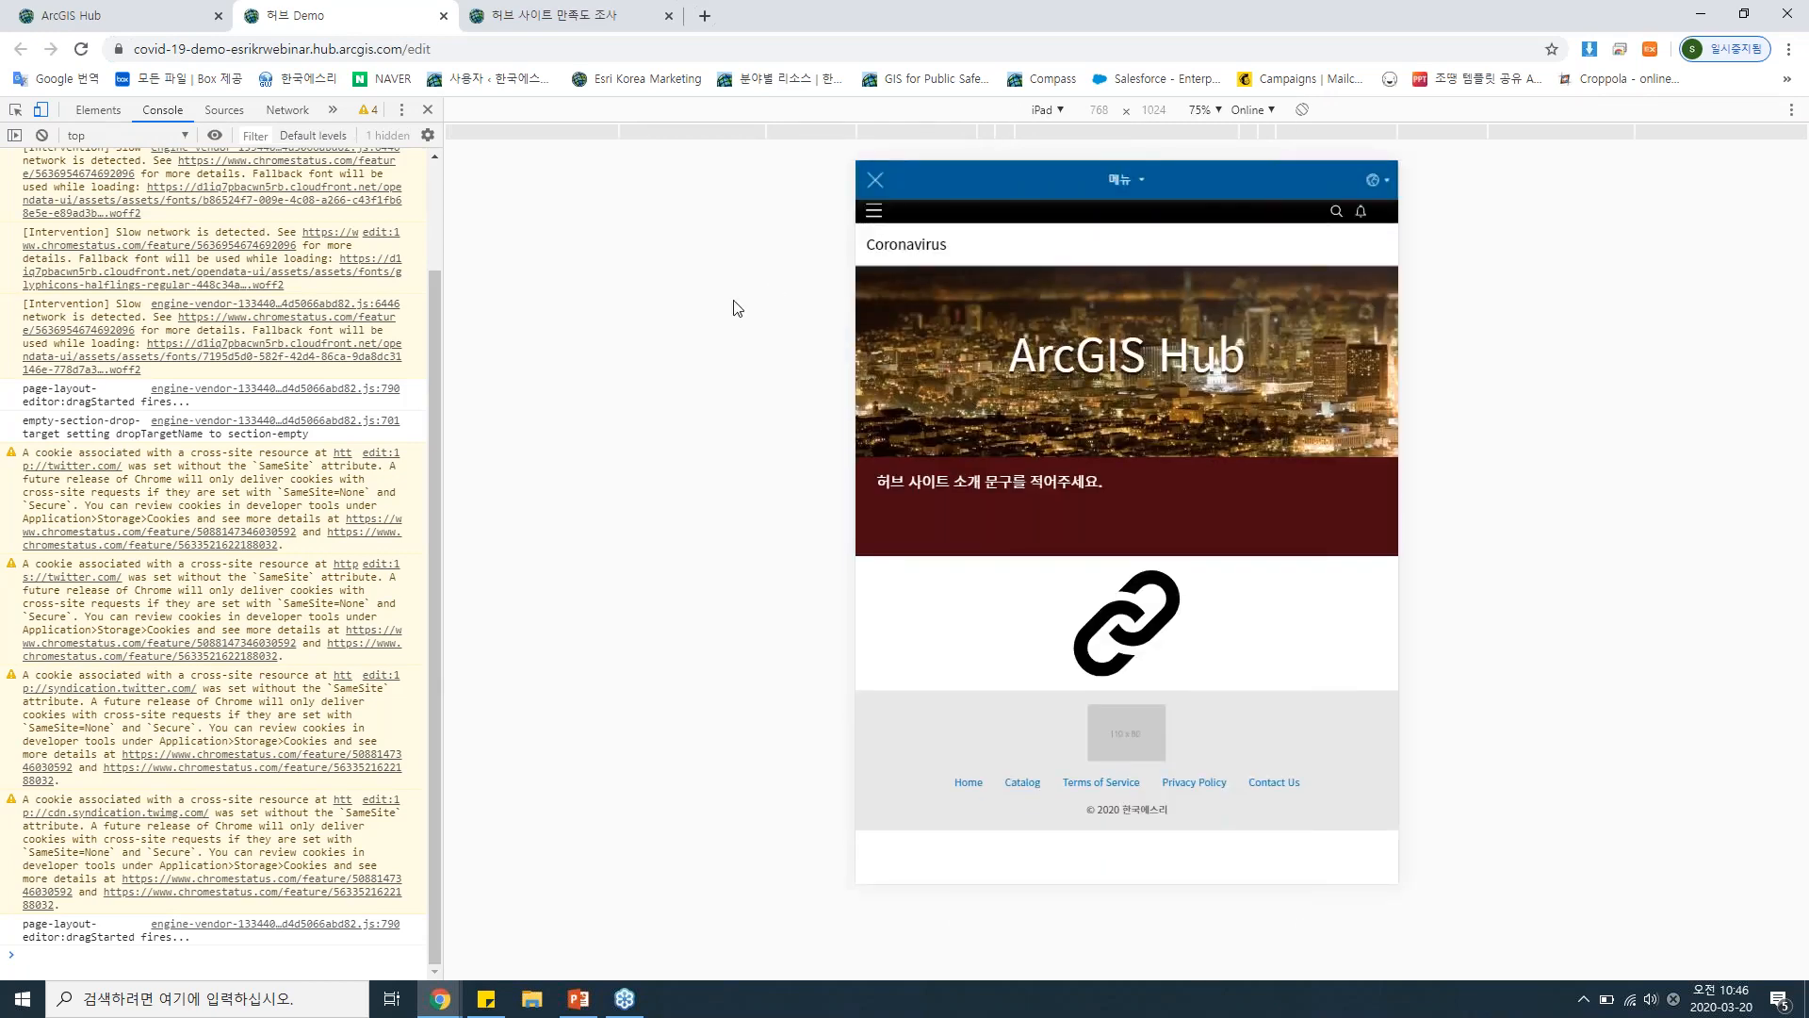
pyautogui.press('F12')
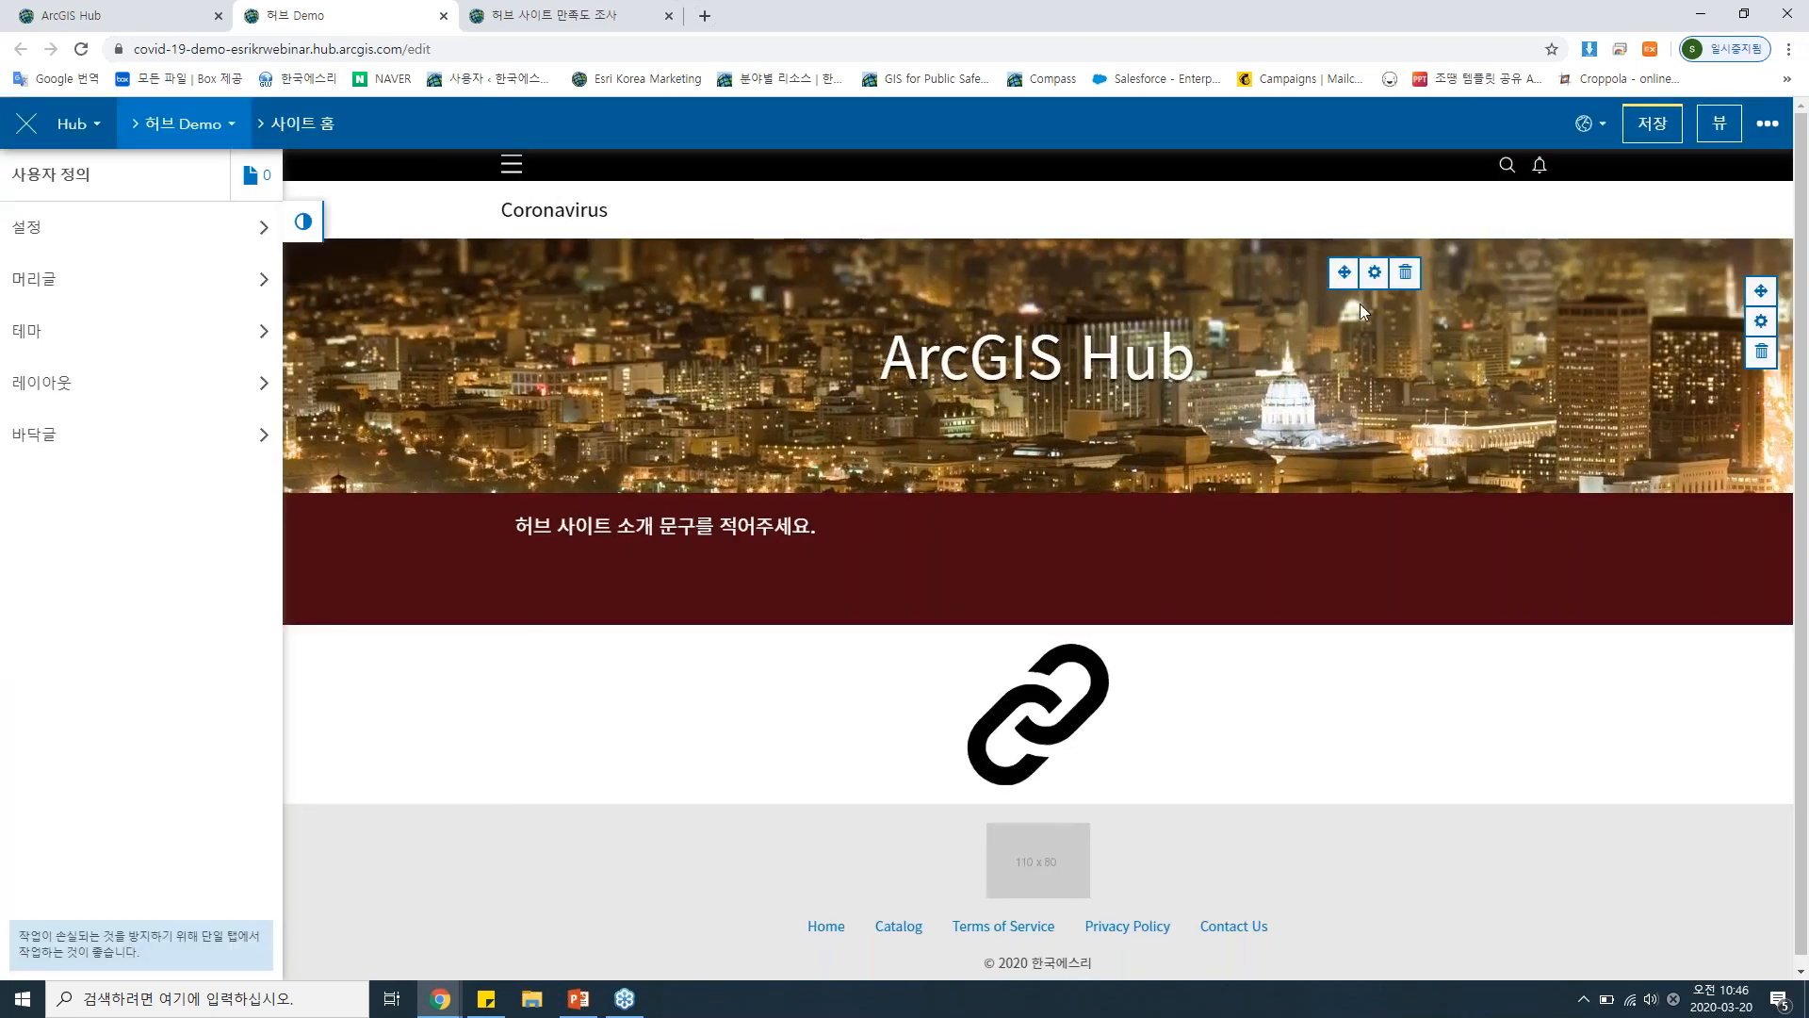
# Set the banner headline to "코로나 19 허브 사이트".
pyautogui.click(1374, 274)
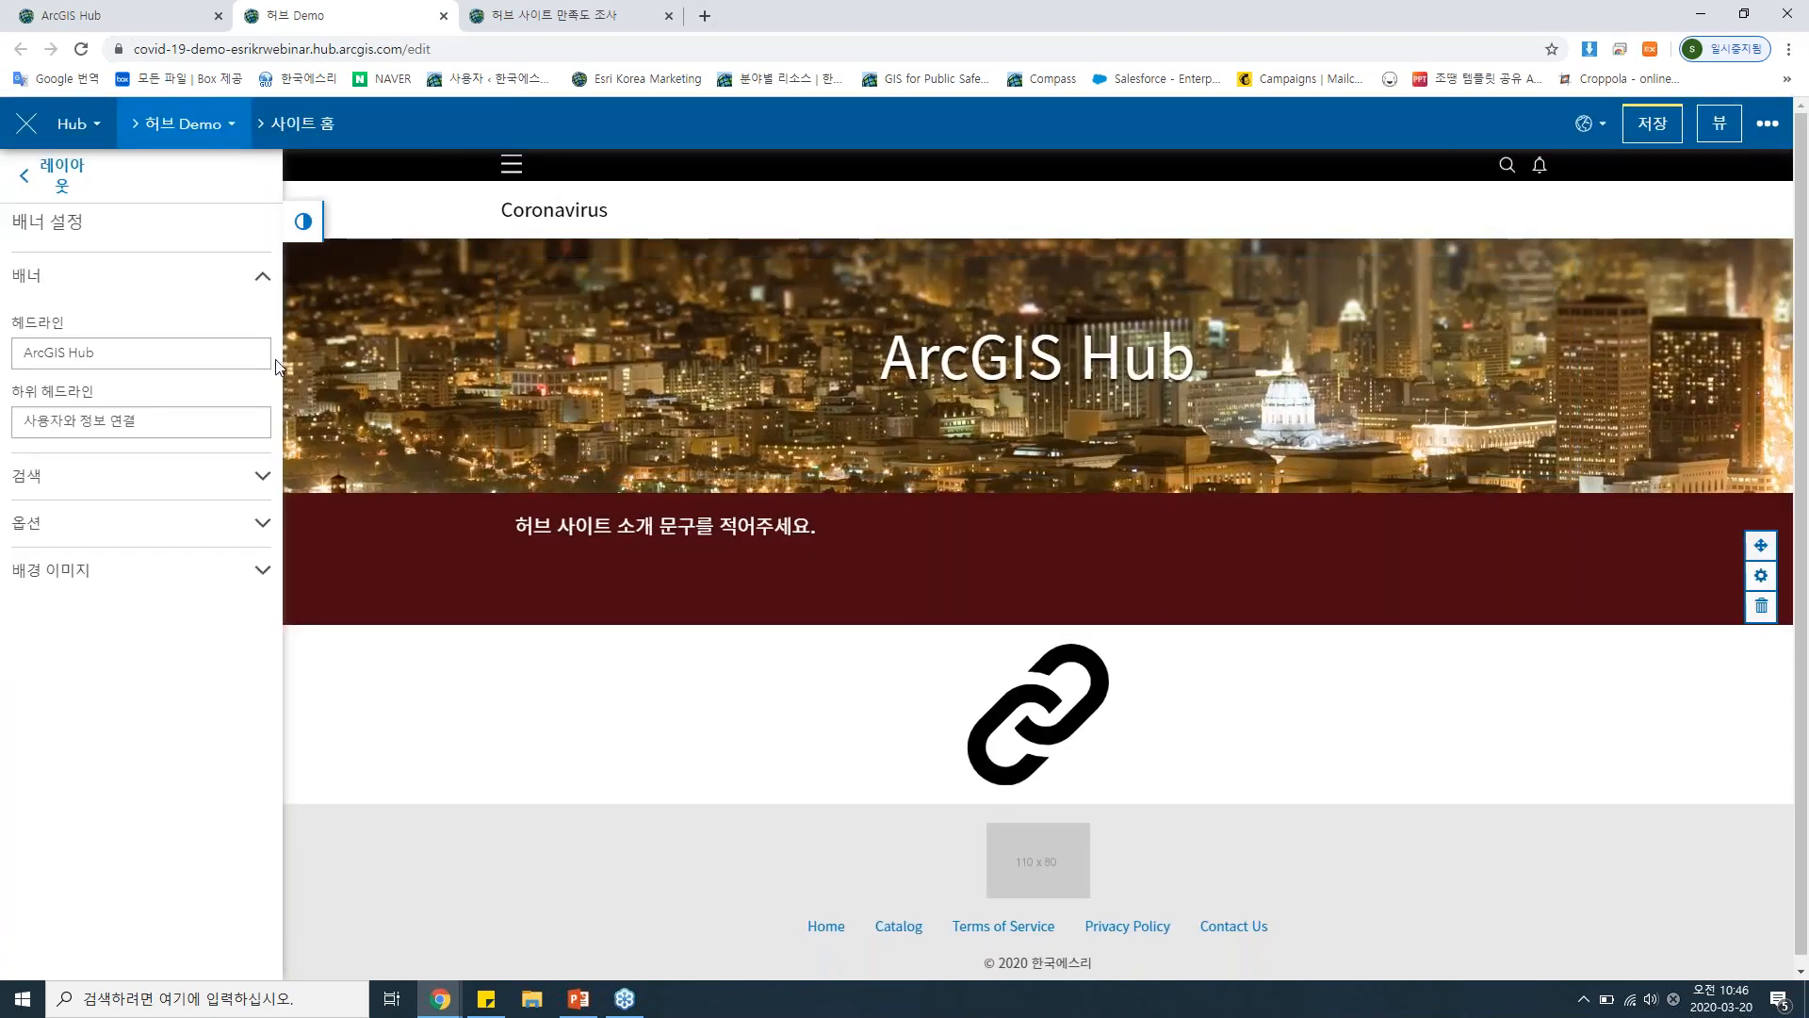
pyautogui.moveTo(117, 351); pyautogui.dragTo(13, 371)
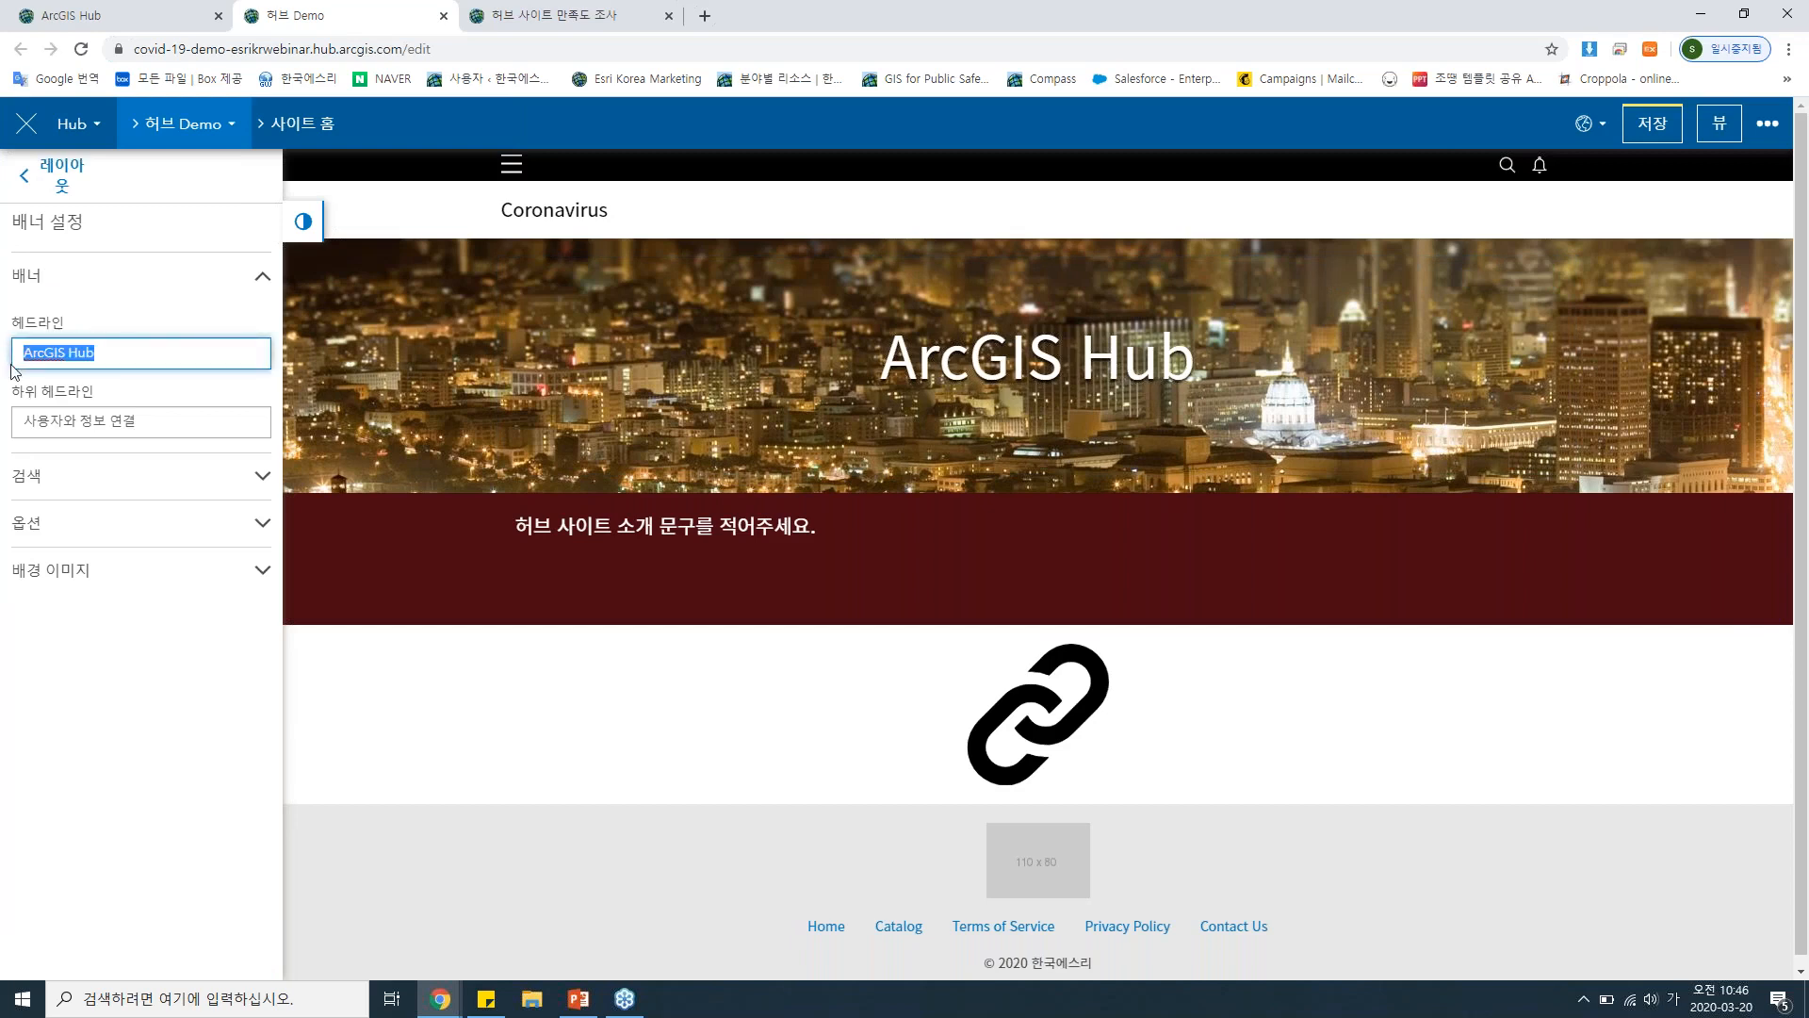
pyautogui.write('코로나 19')
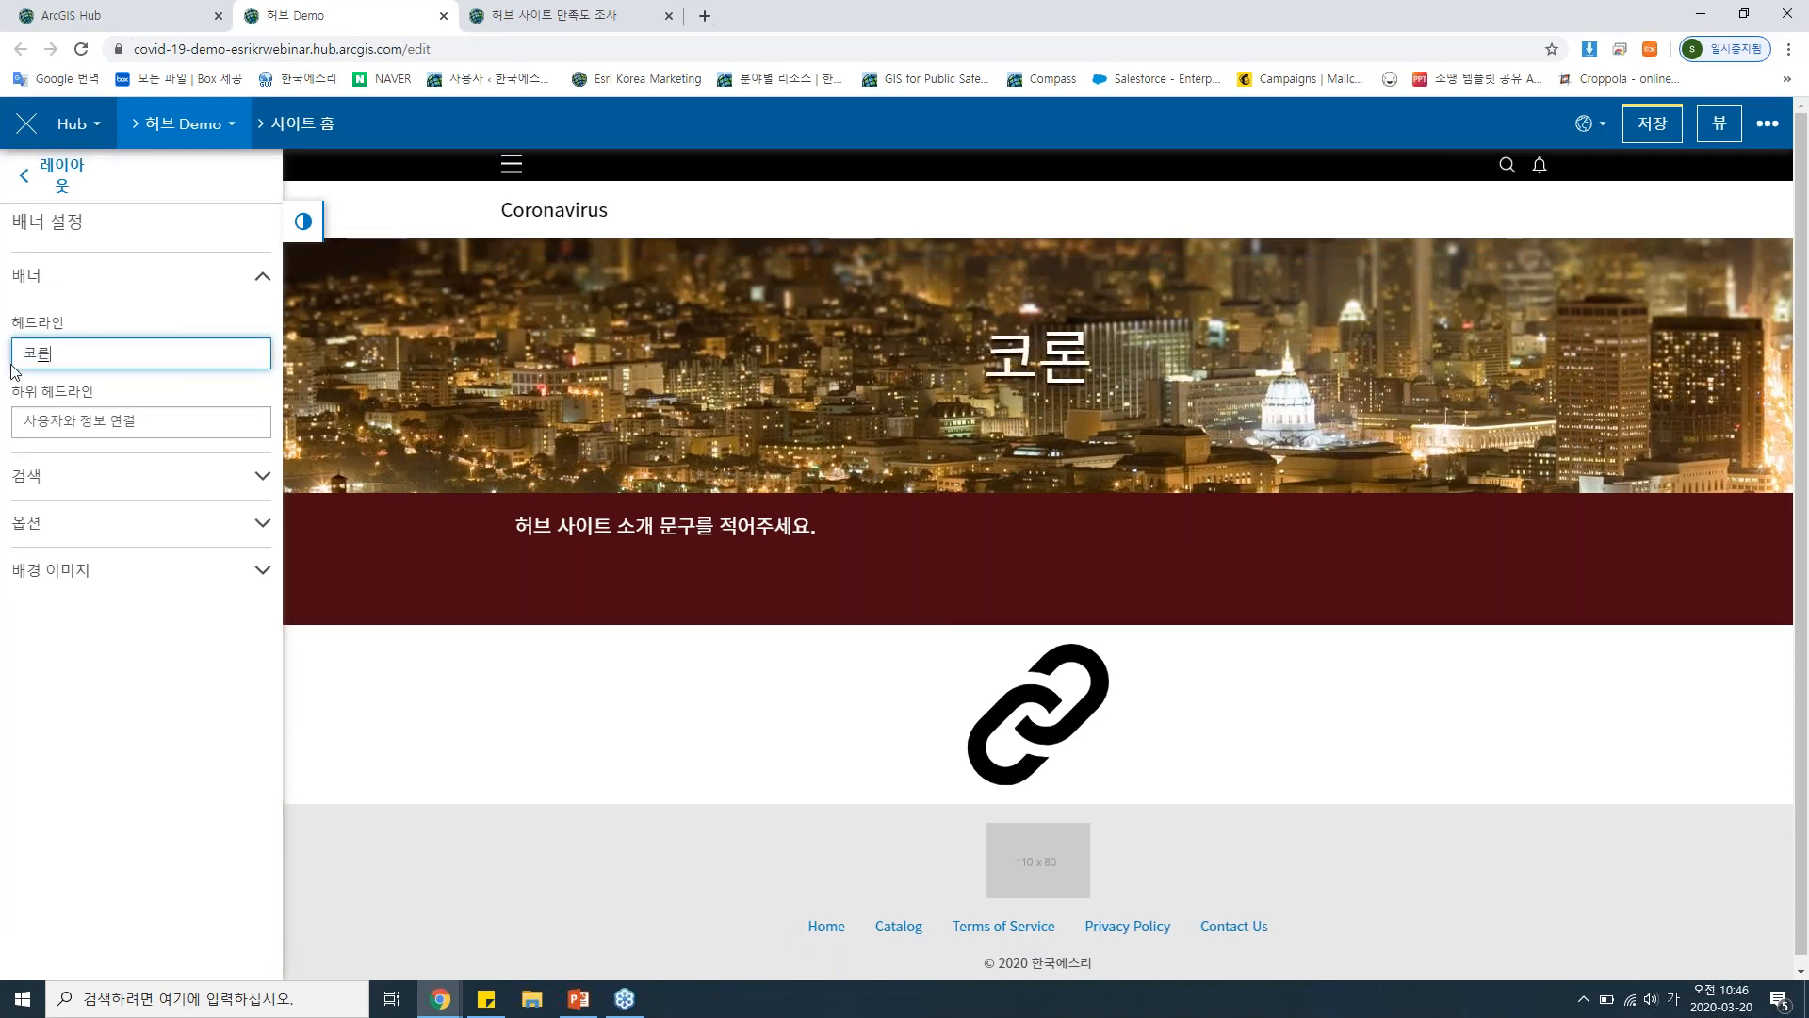
pyautogui.write(' 허브')
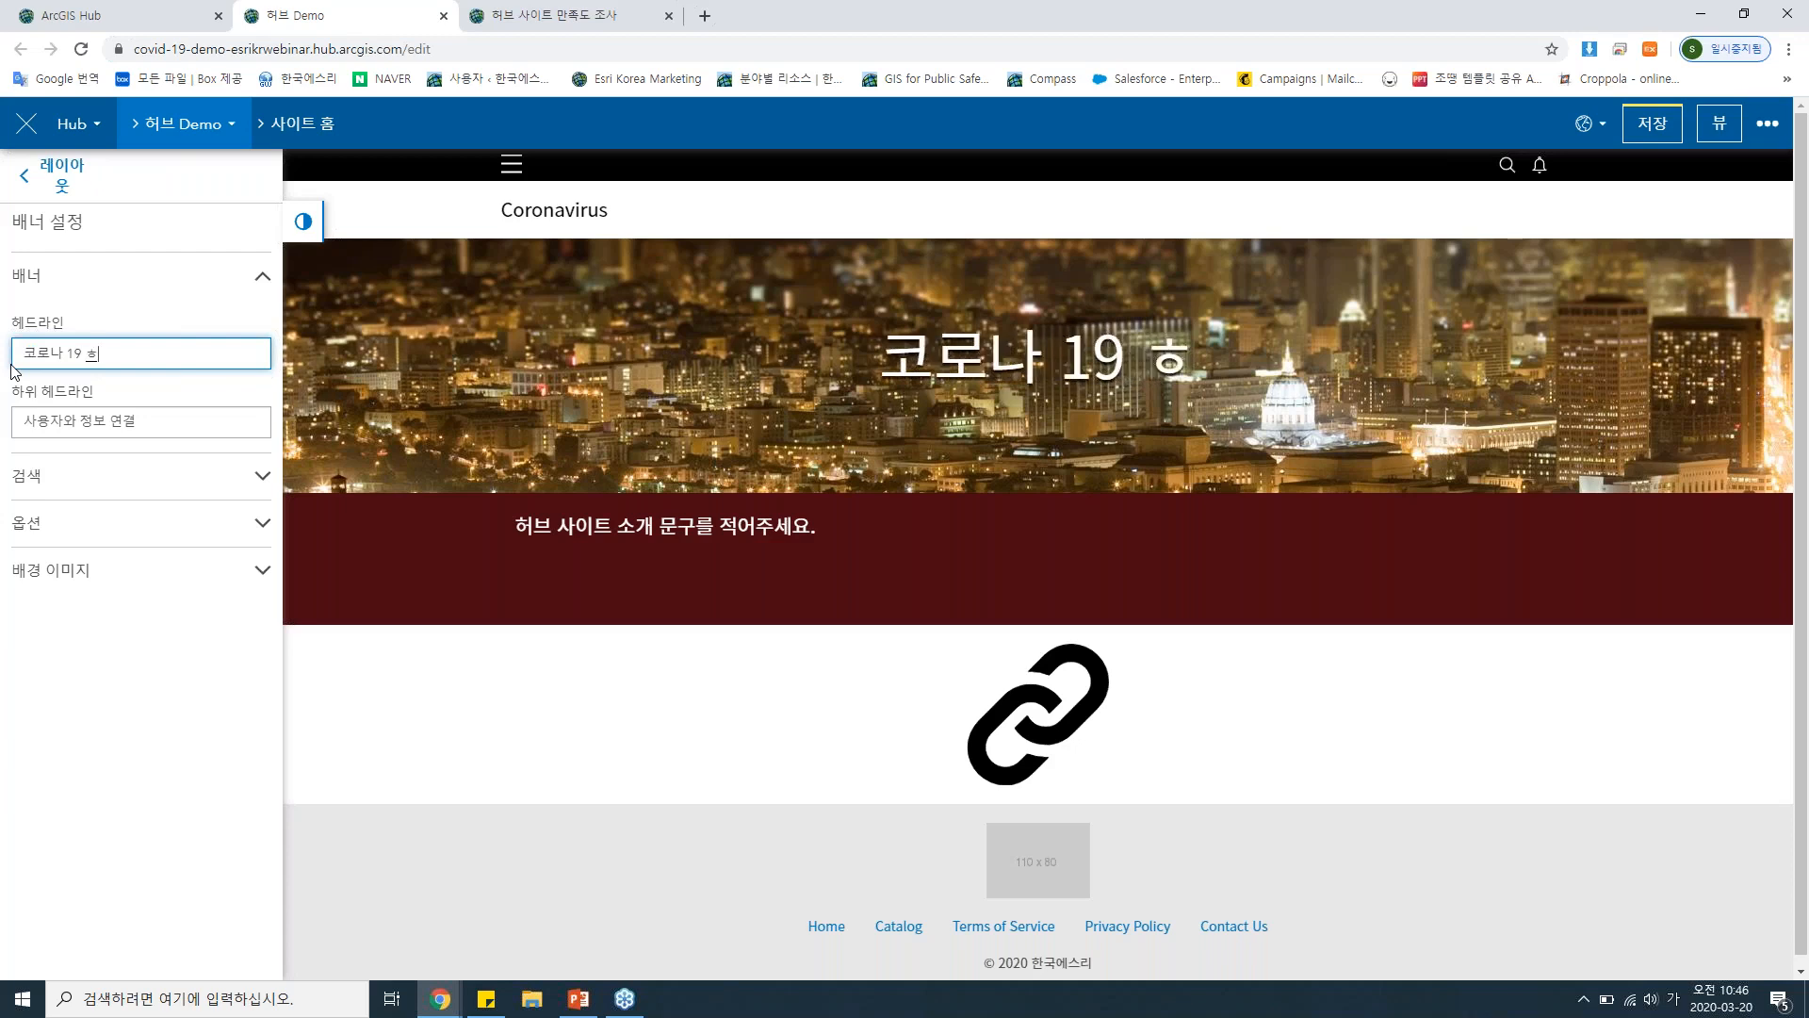
pyautogui.write(' 사이트')
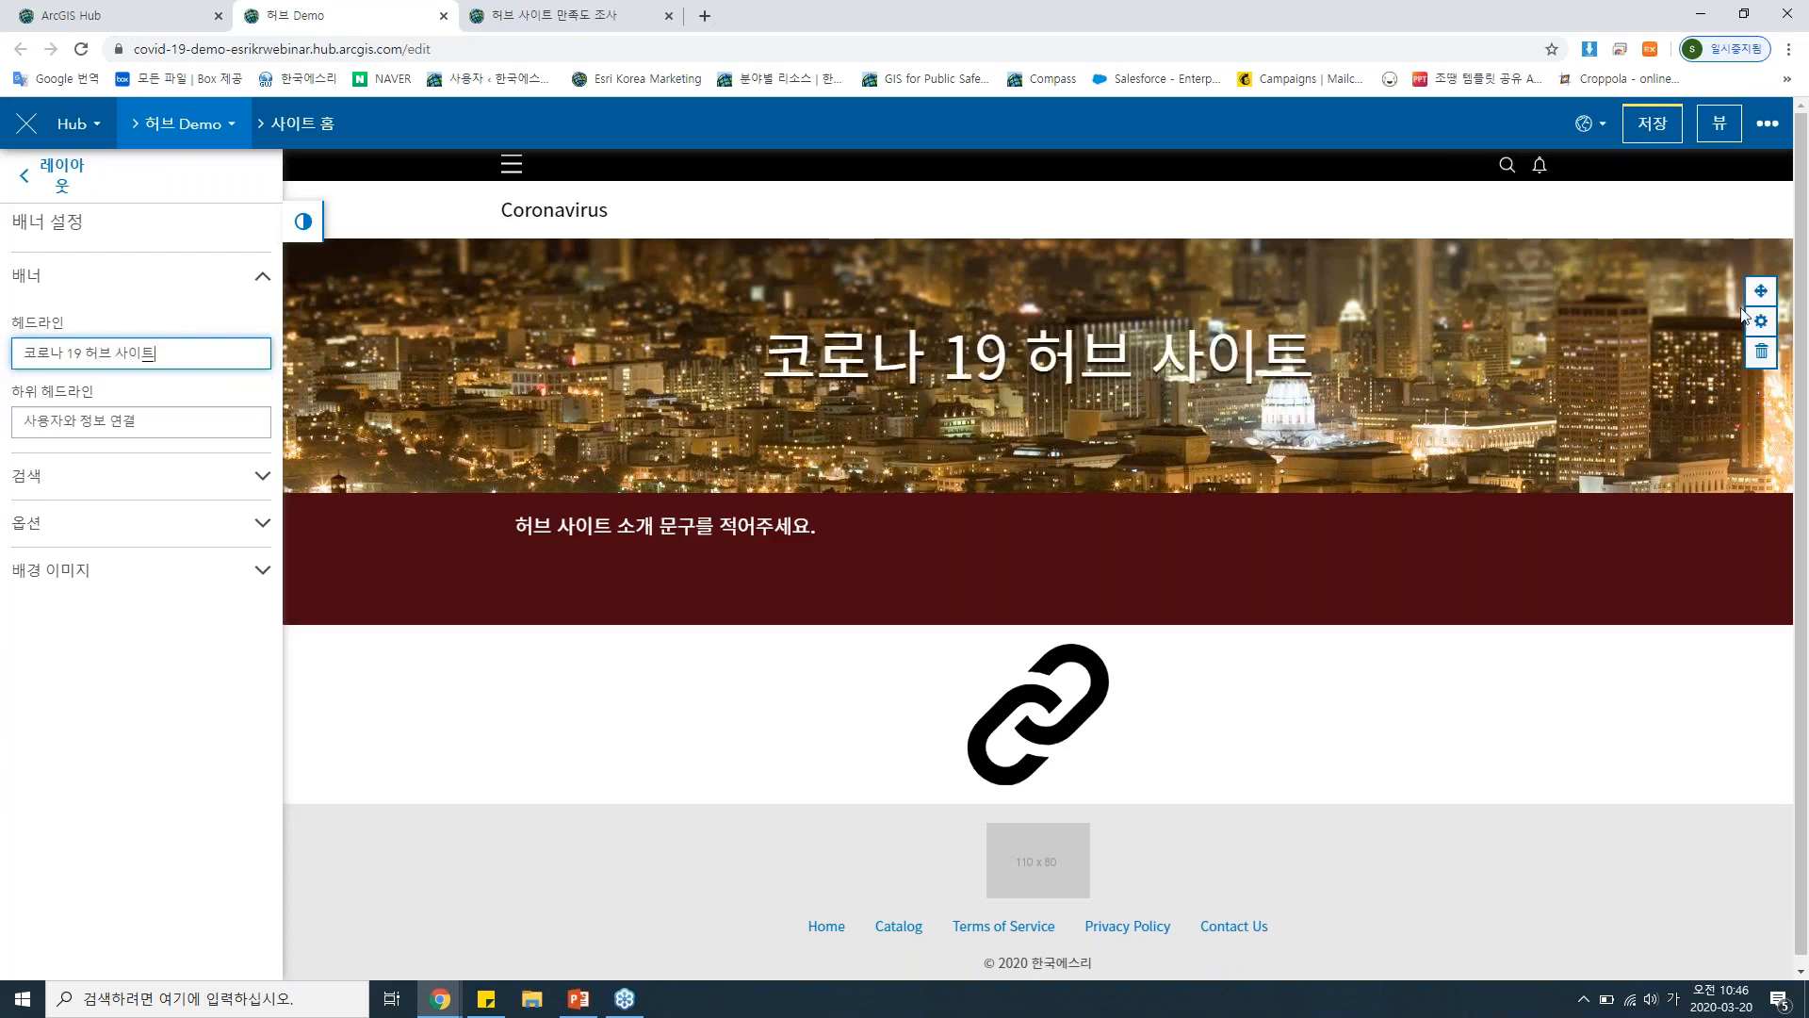
# Replace the banner row's background image with an uploaded picture of the coronavirus.
pyautogui.click(1761, 321)
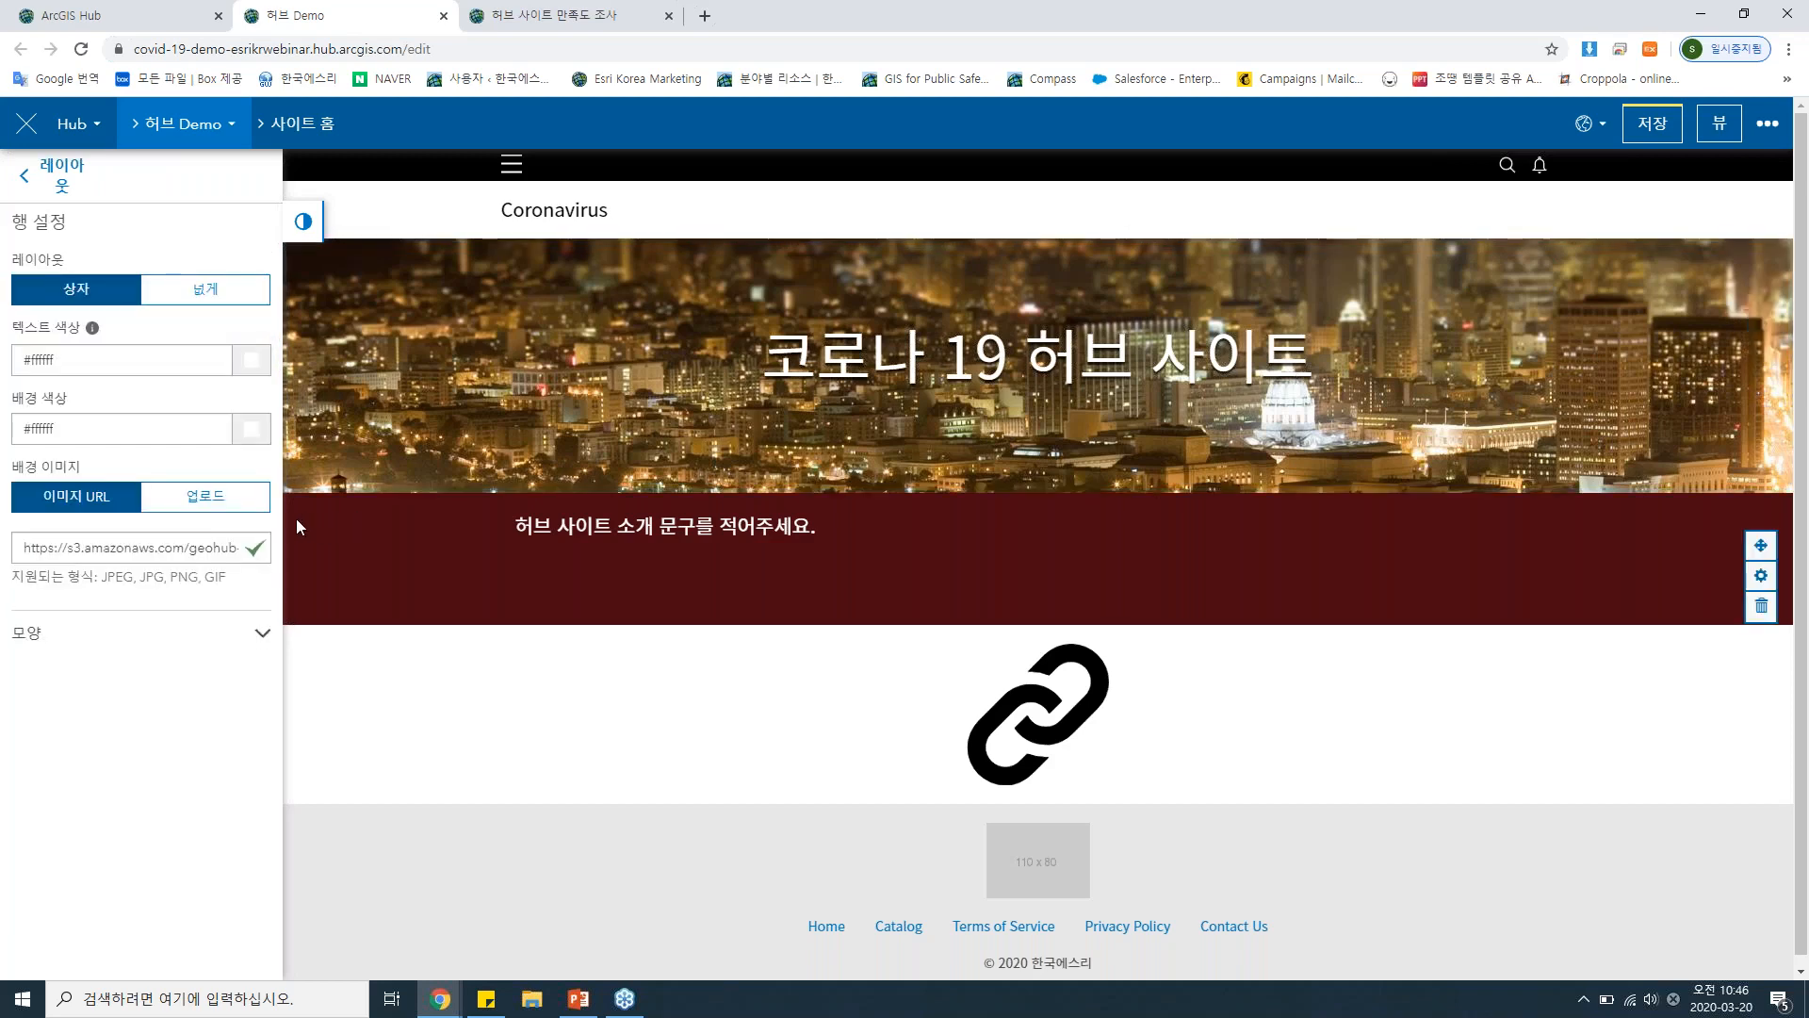
pyautogui.click(206, 495)
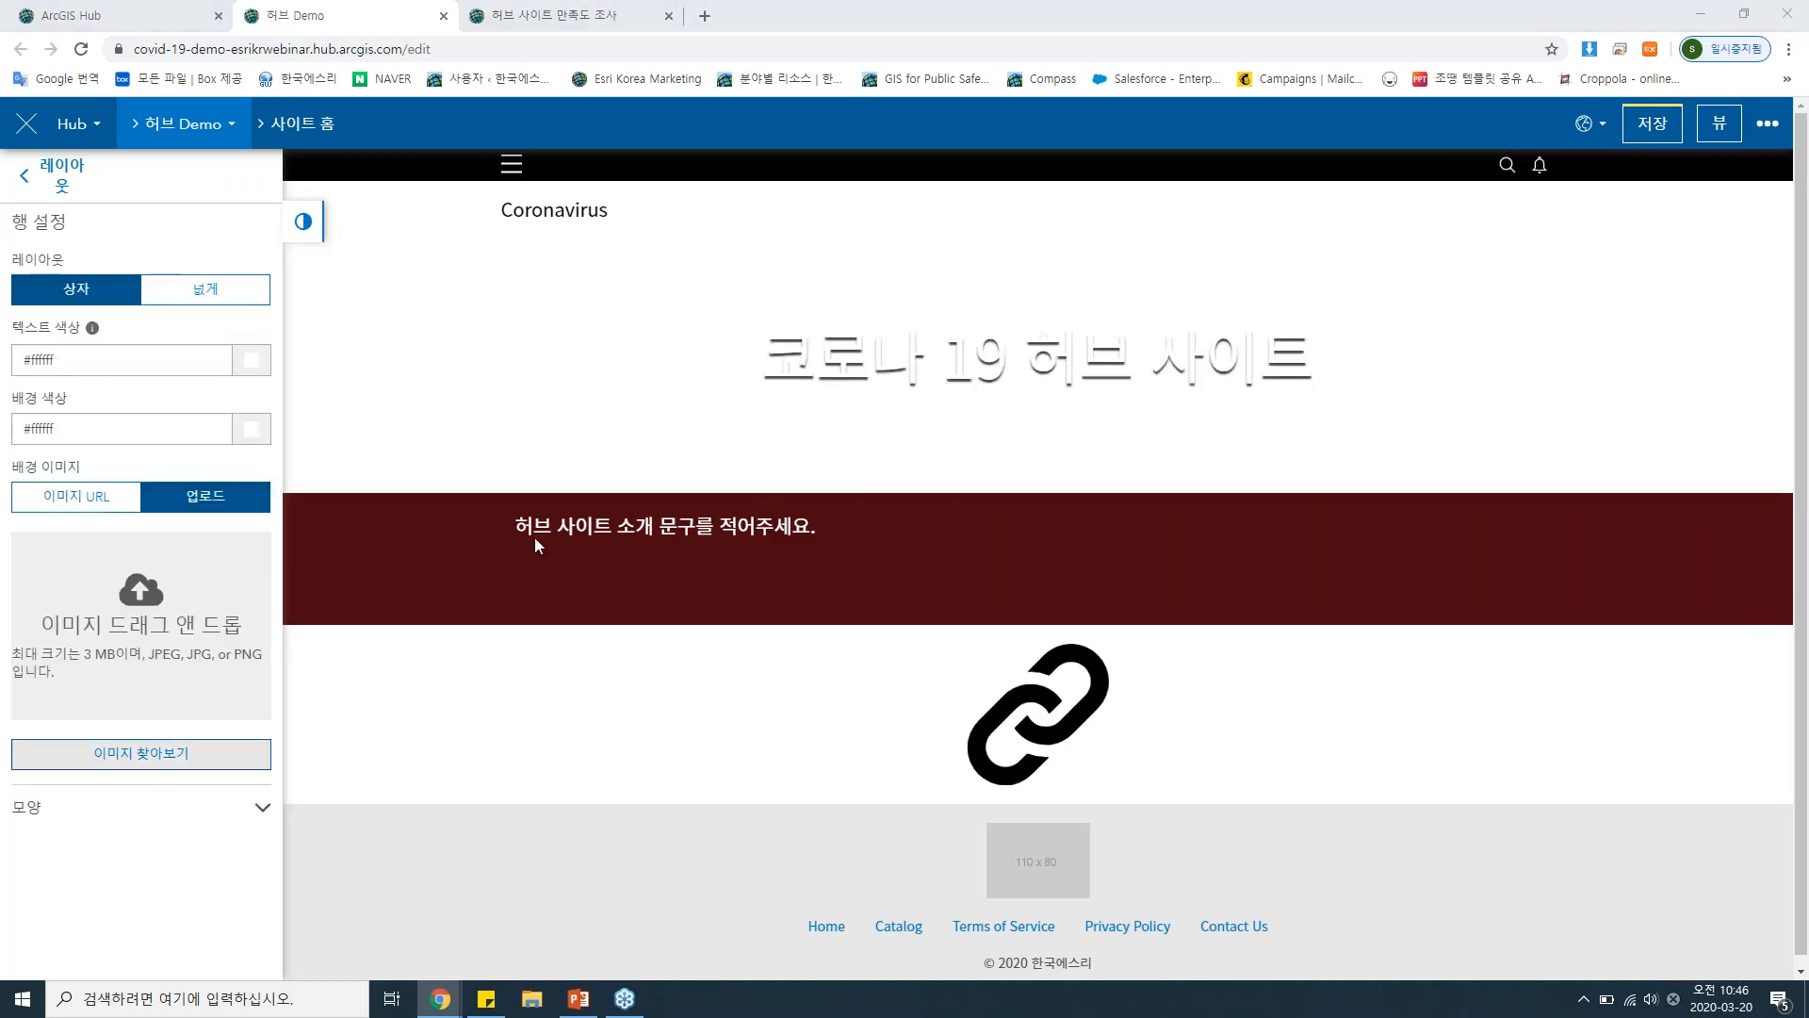
pyautogui.click(318, 179)
pyautogui.doubleClick(317, 186)
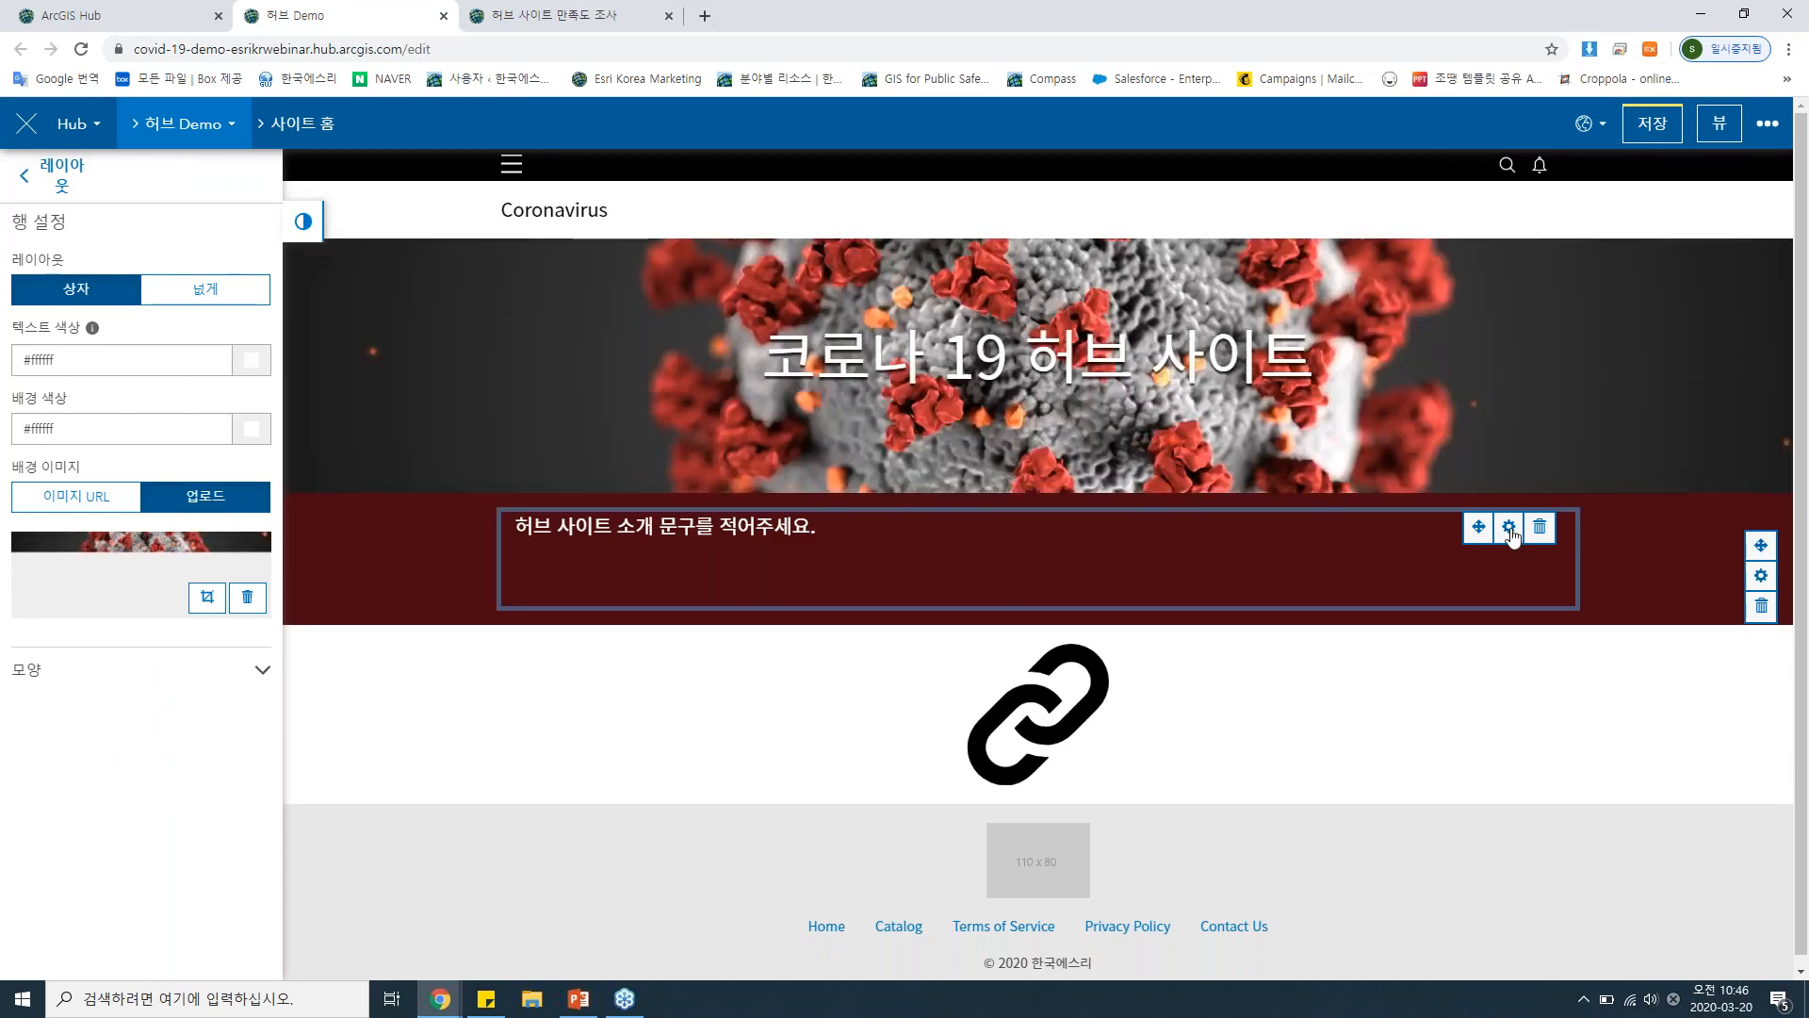
# Replace the opening words "허브 사이트" of the introduction text with "코로나 허브 사이트 입니다." and check its HTML in code view.
pyautogui.click(1352, 544)
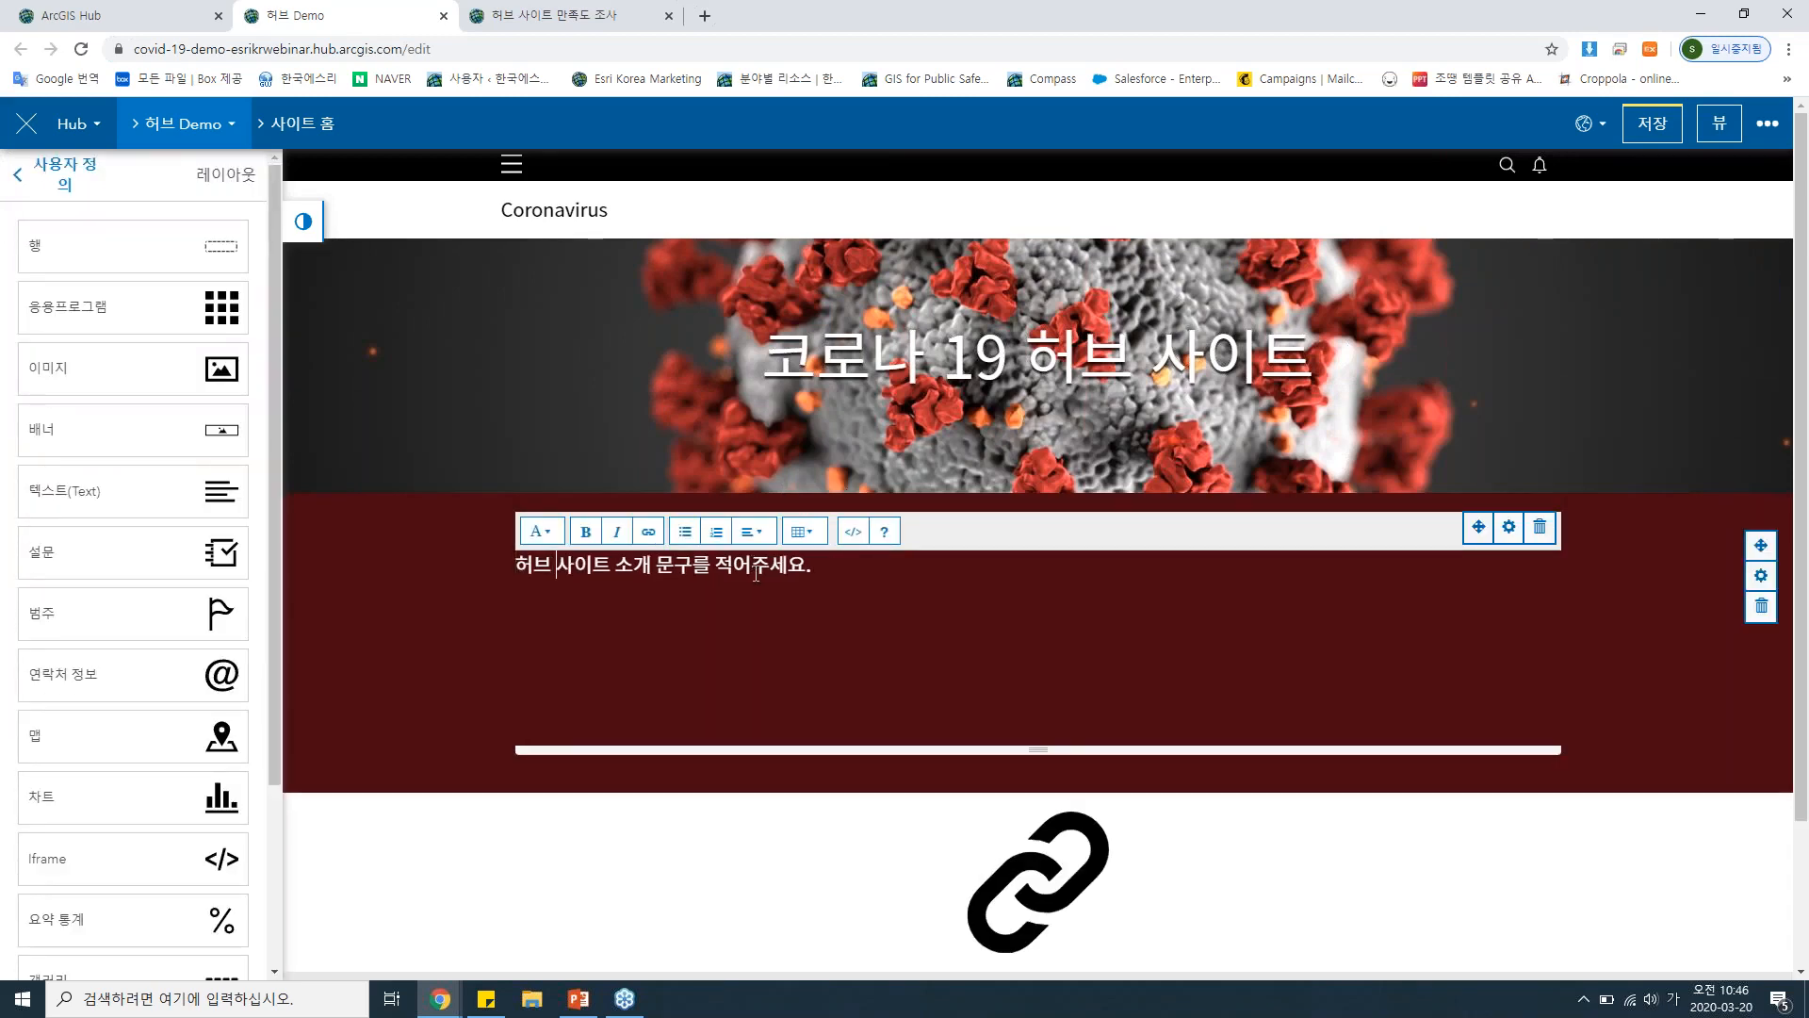
pyautogui.write('코로나 허브')
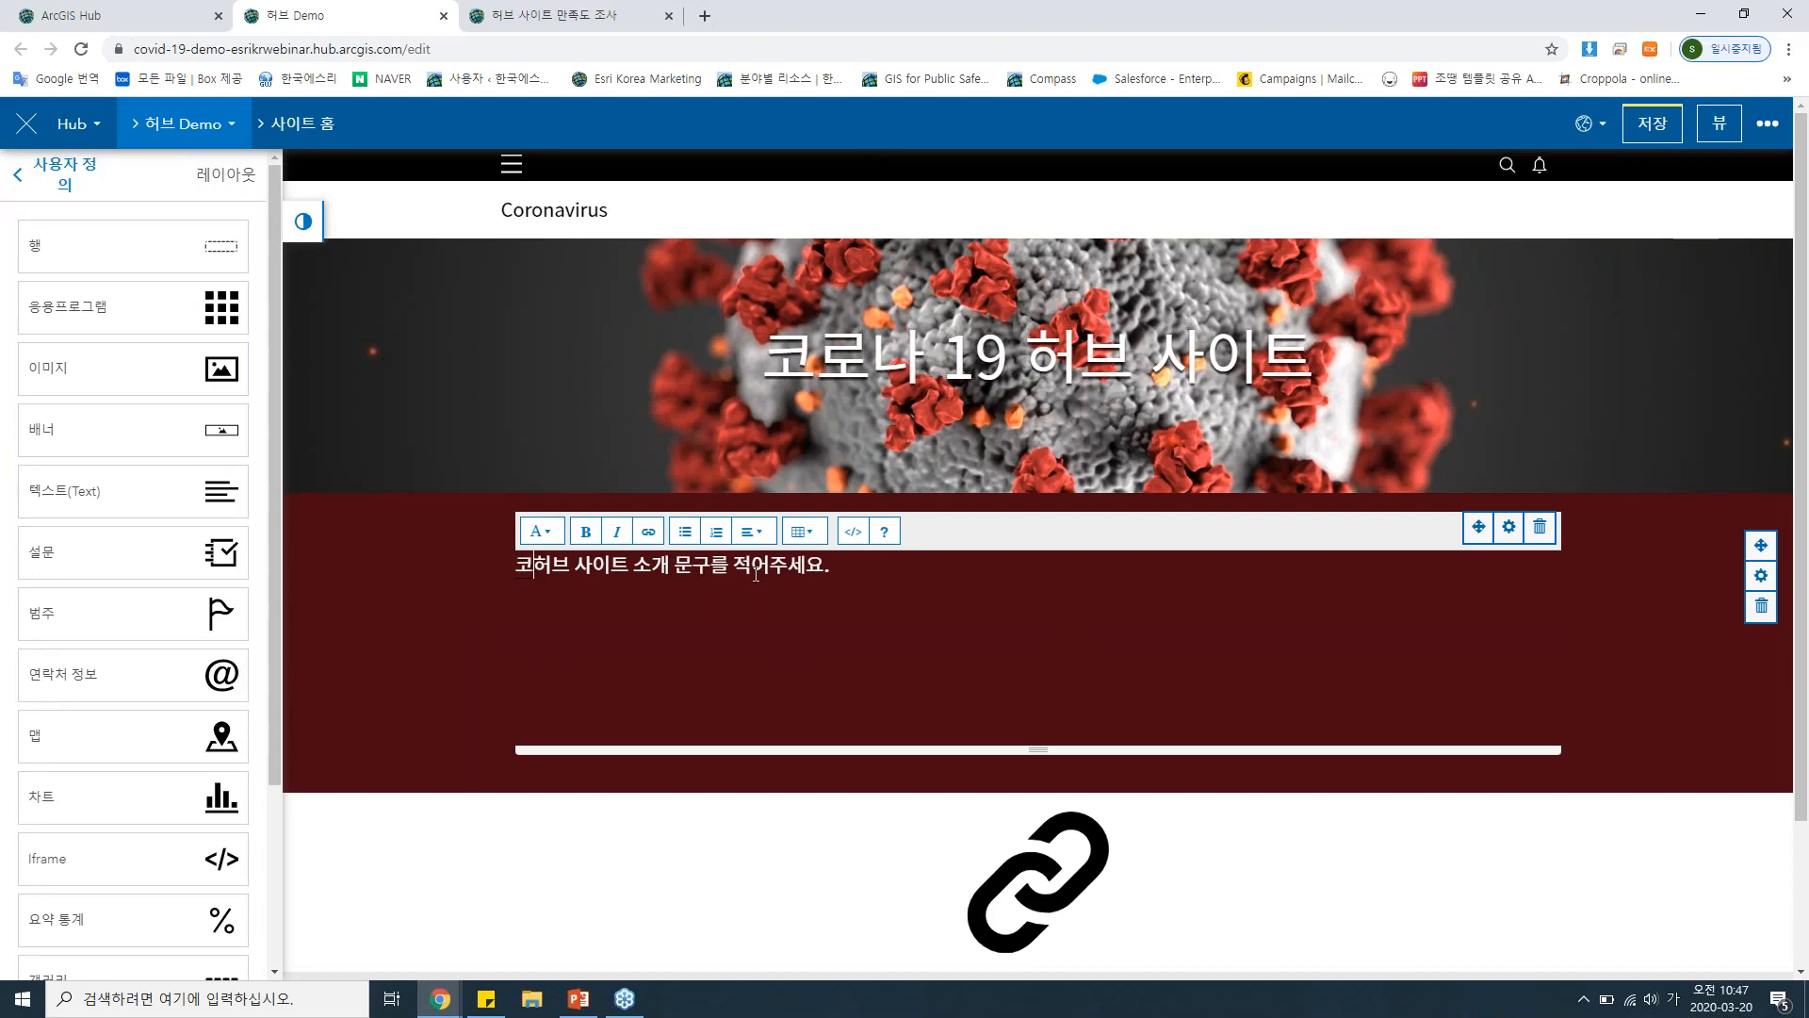
pyautogui.write(' 사이트 입니다.')
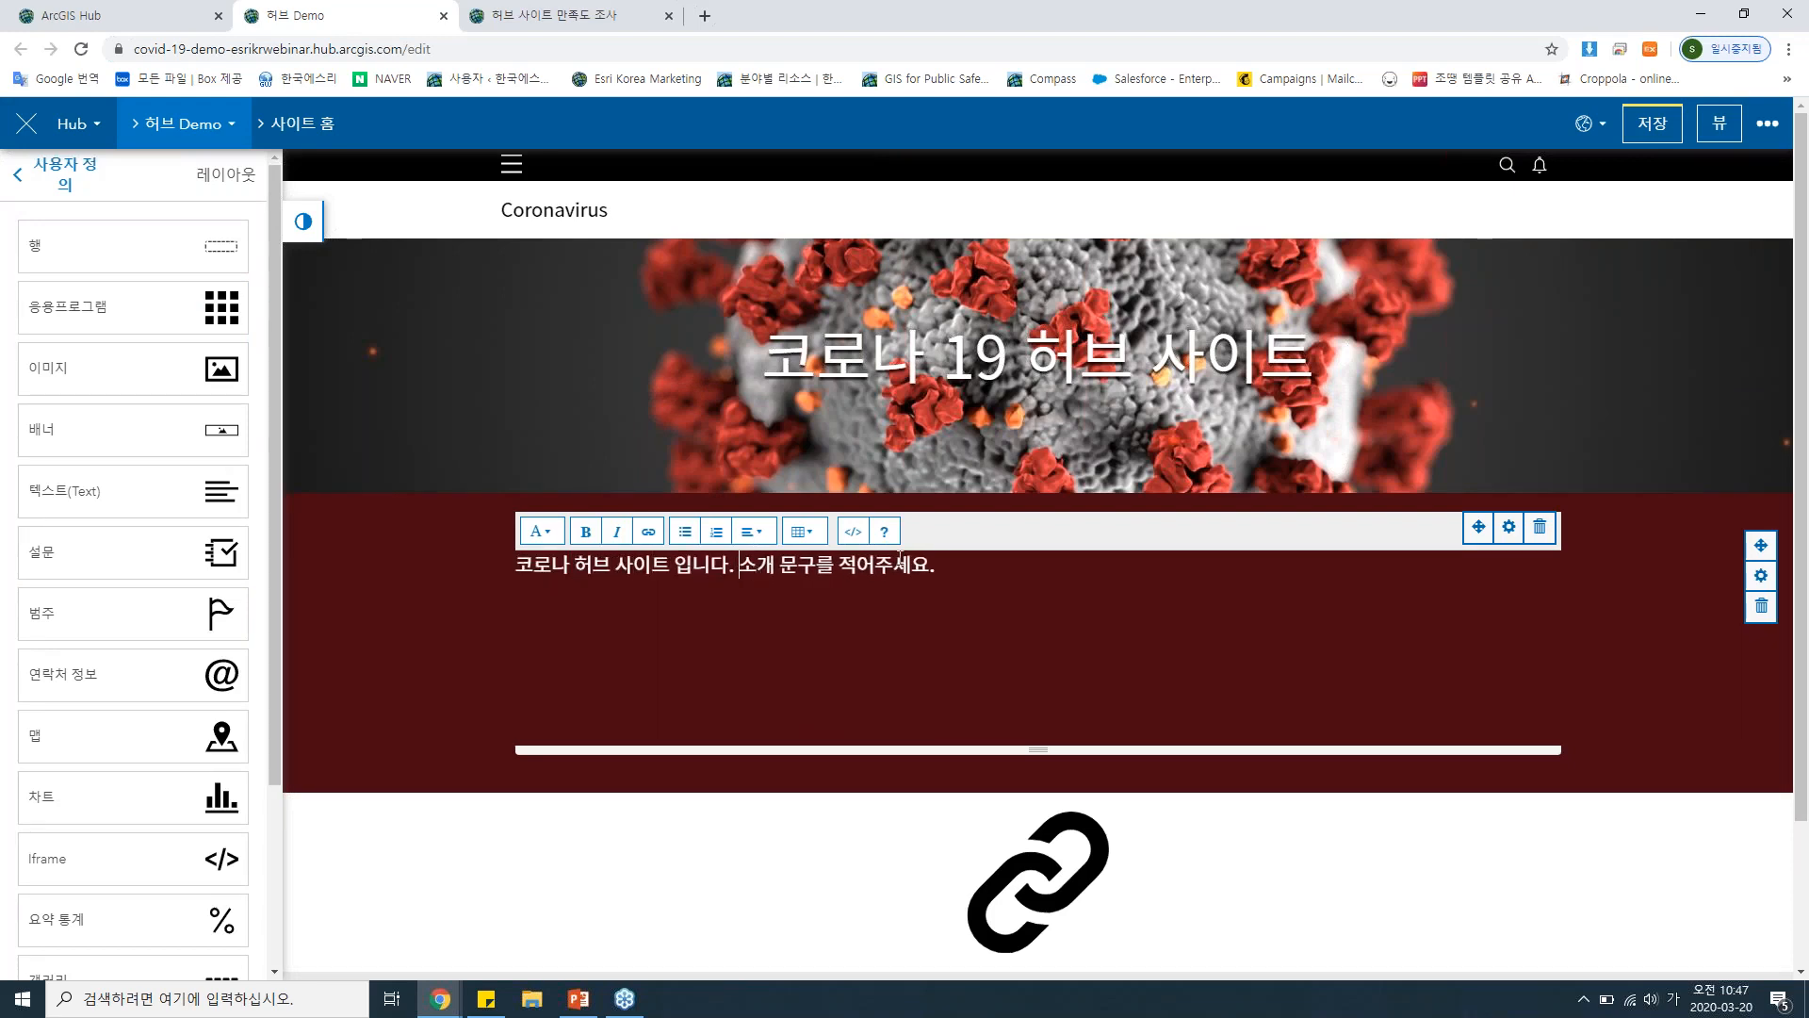
pyautogui.click(1066, 569)
pyautogui.click(852, 532)
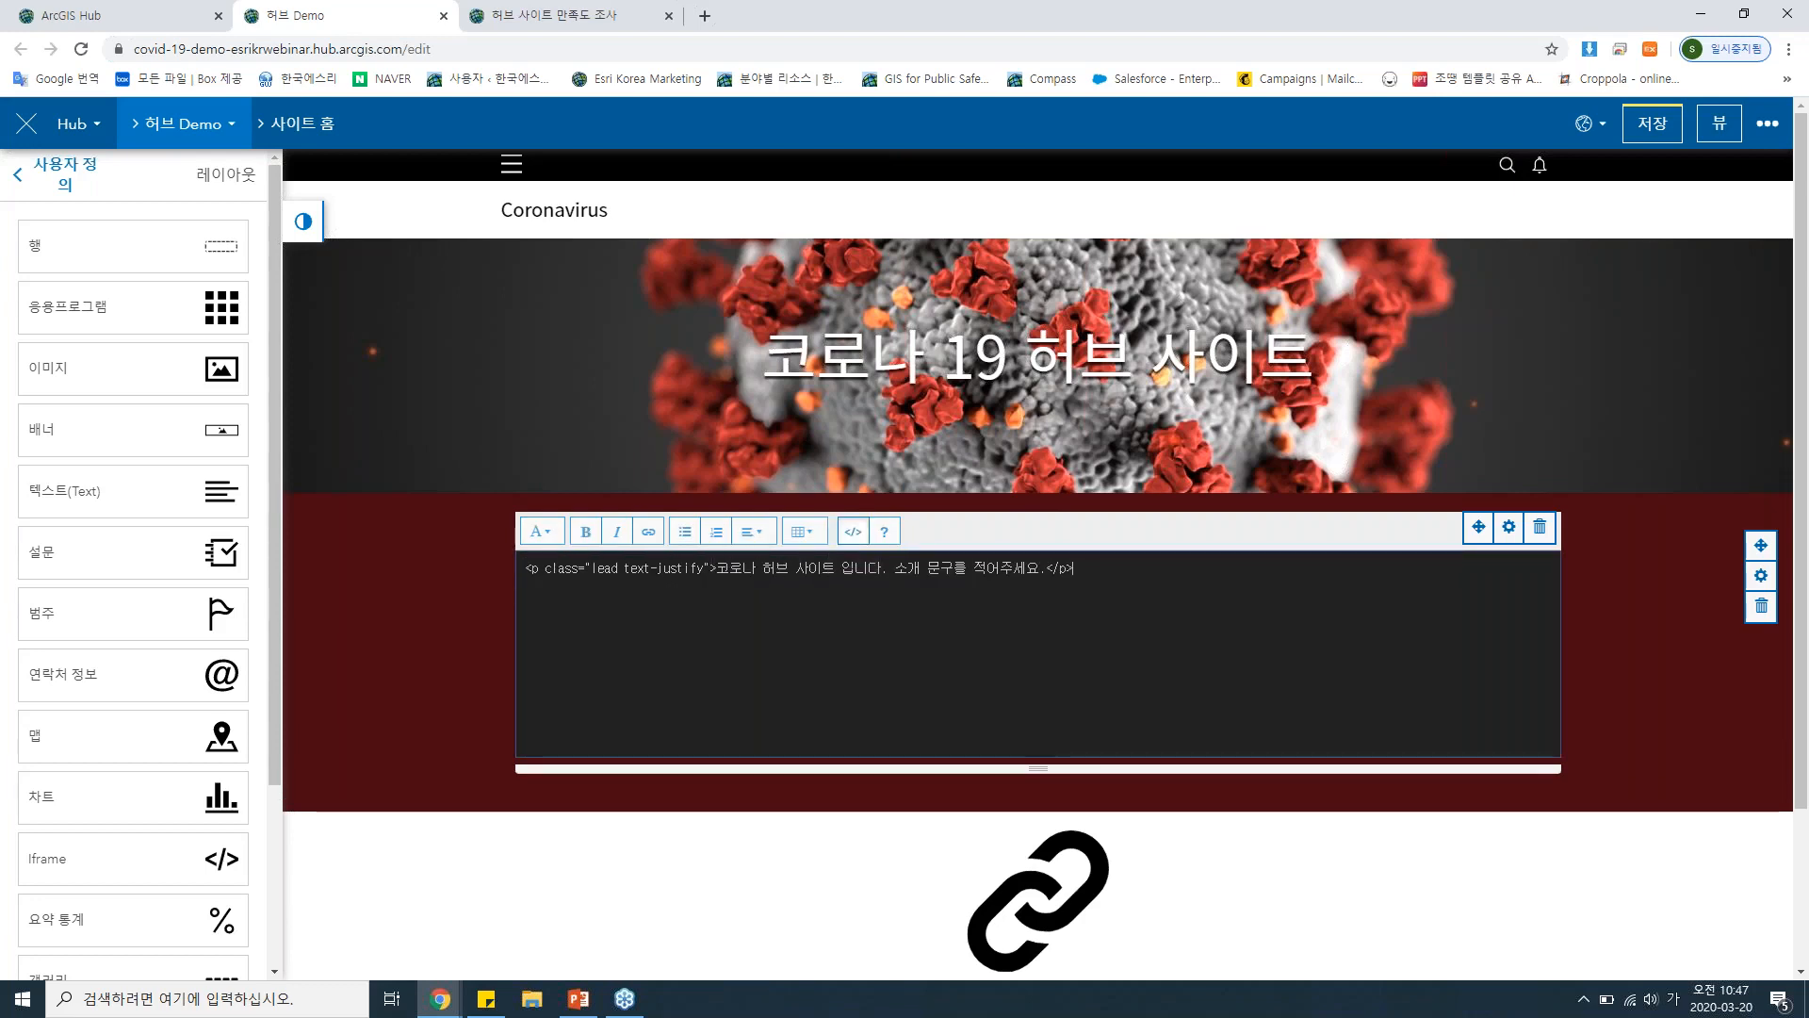
pyautogui.click(852, 533)
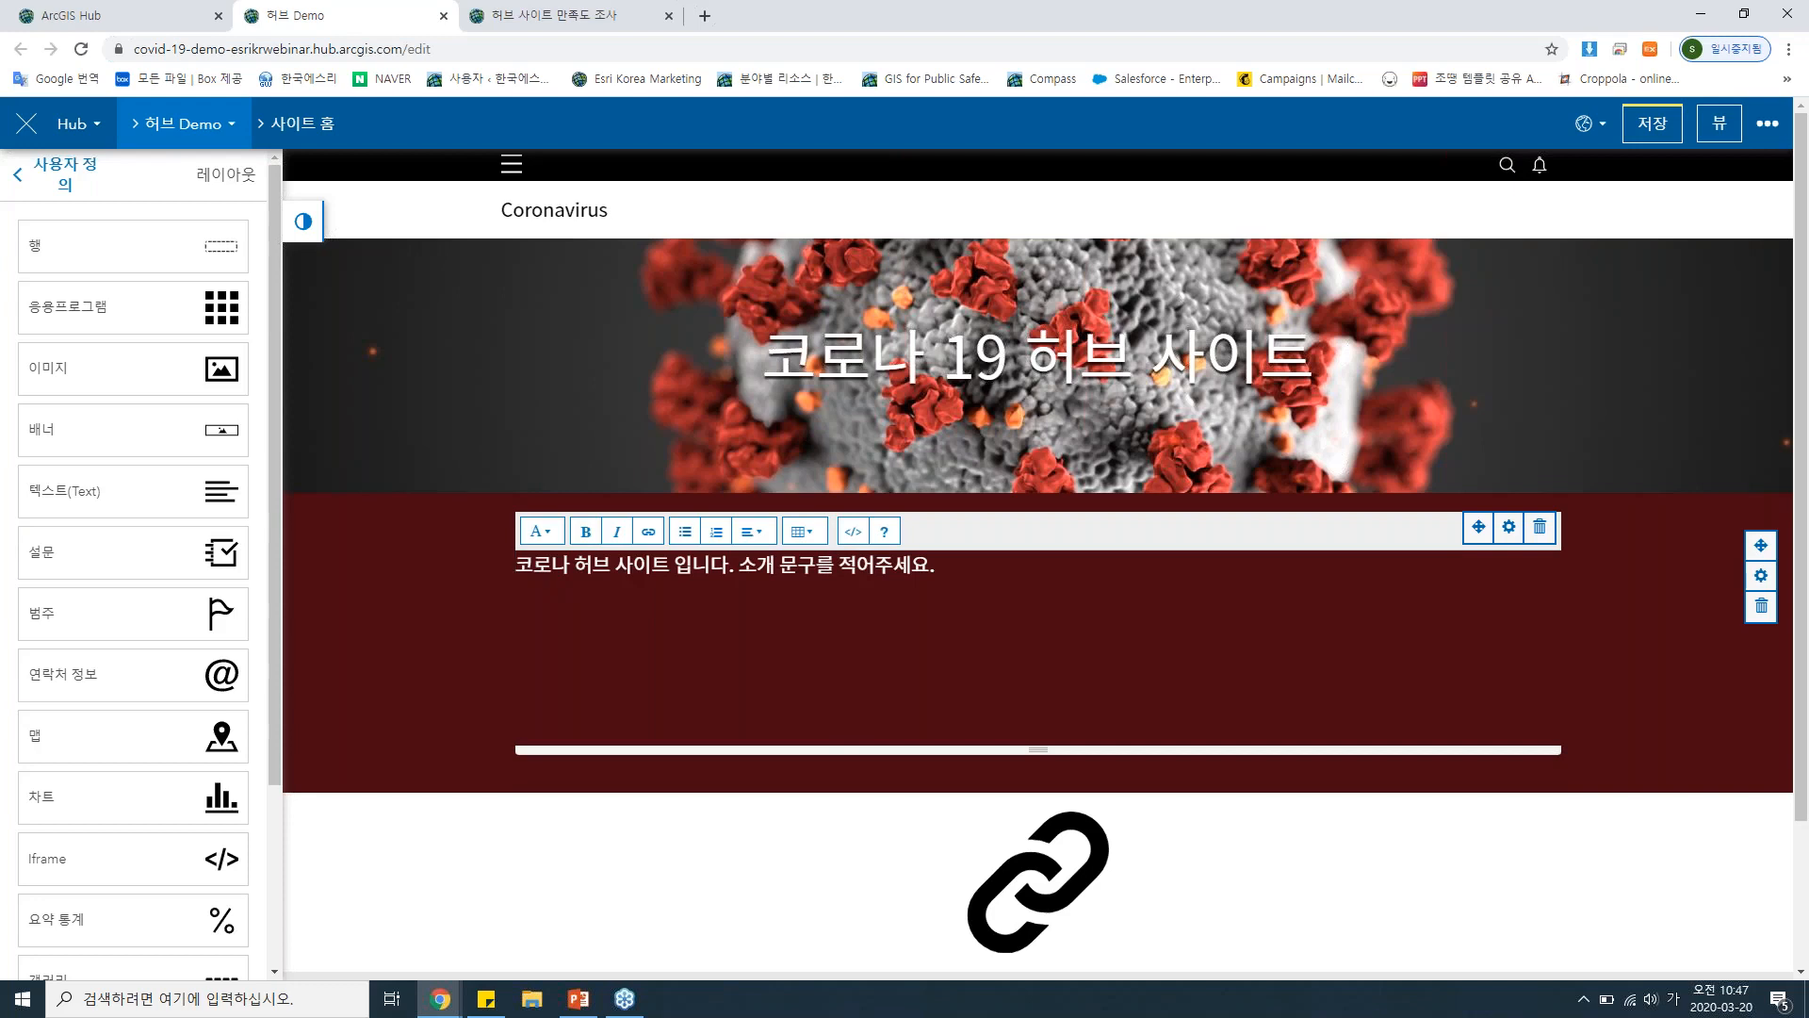
# Left-align the whole introduction text after trying centre alignment, and format it as 머리글 3.
pyautogui.moveTo(935, 567); pyautogui.dragTo(490, 574)
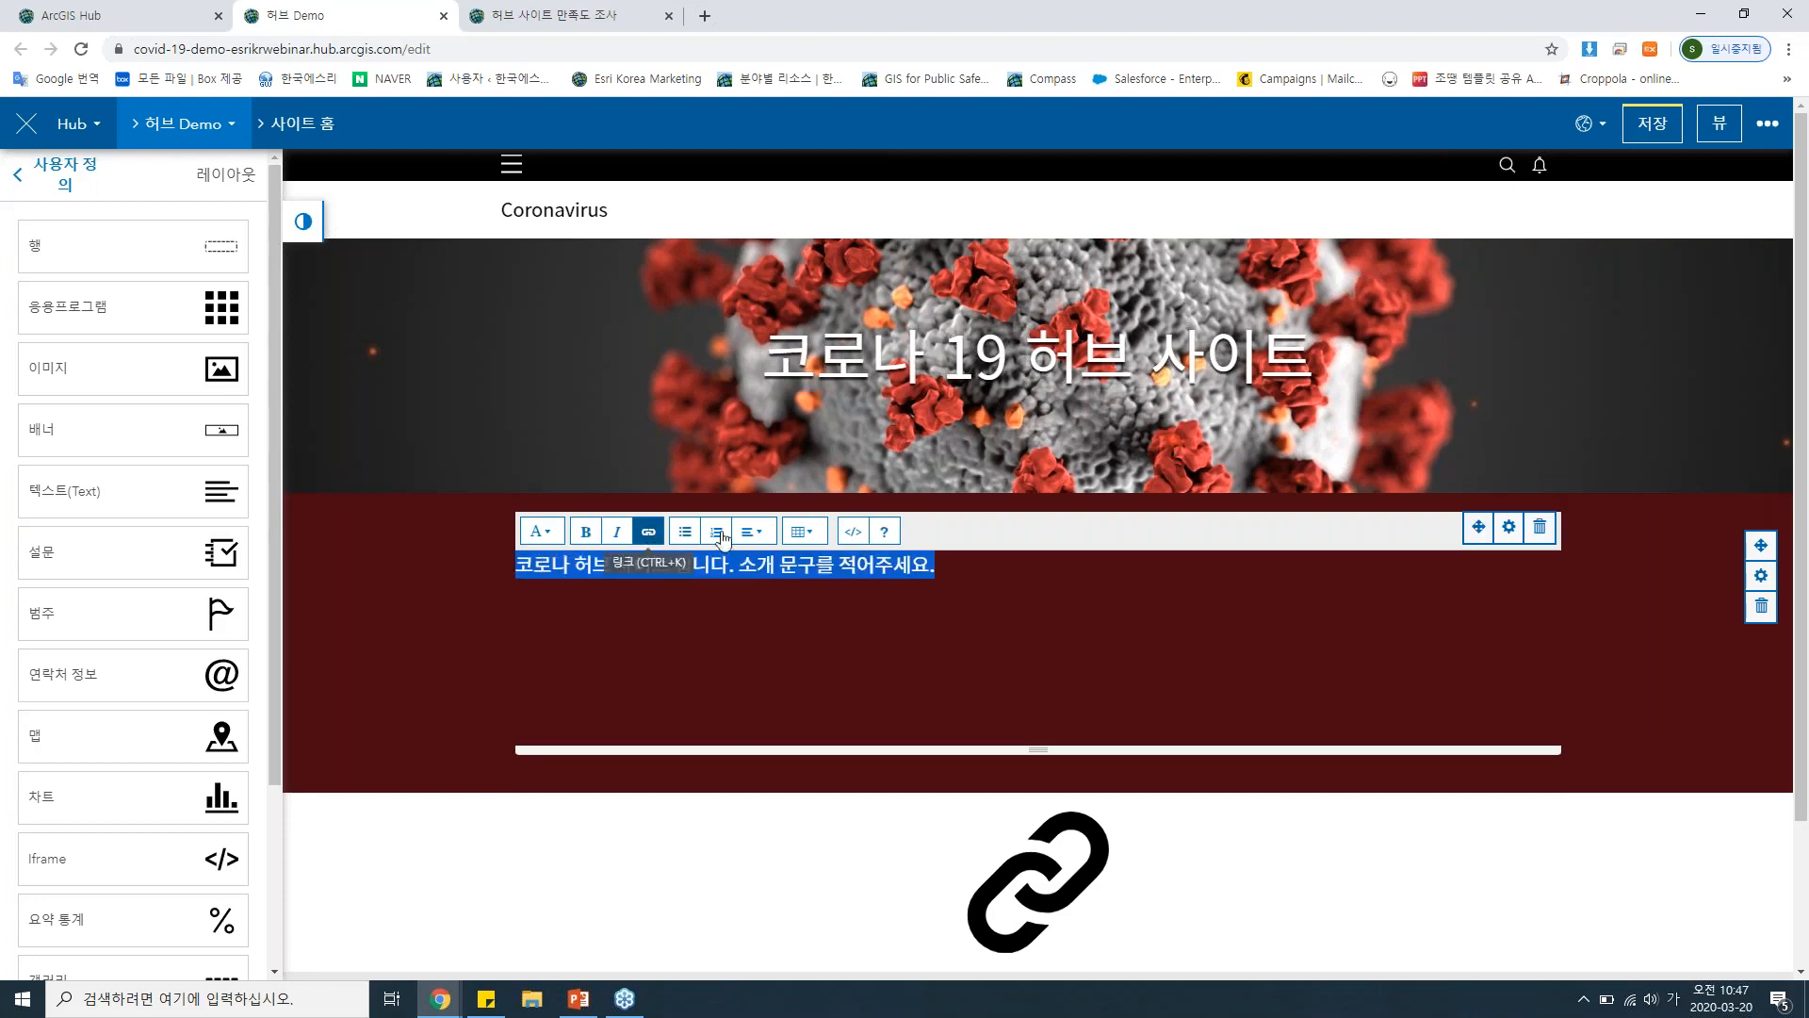
pyautogui.click(753, 532)
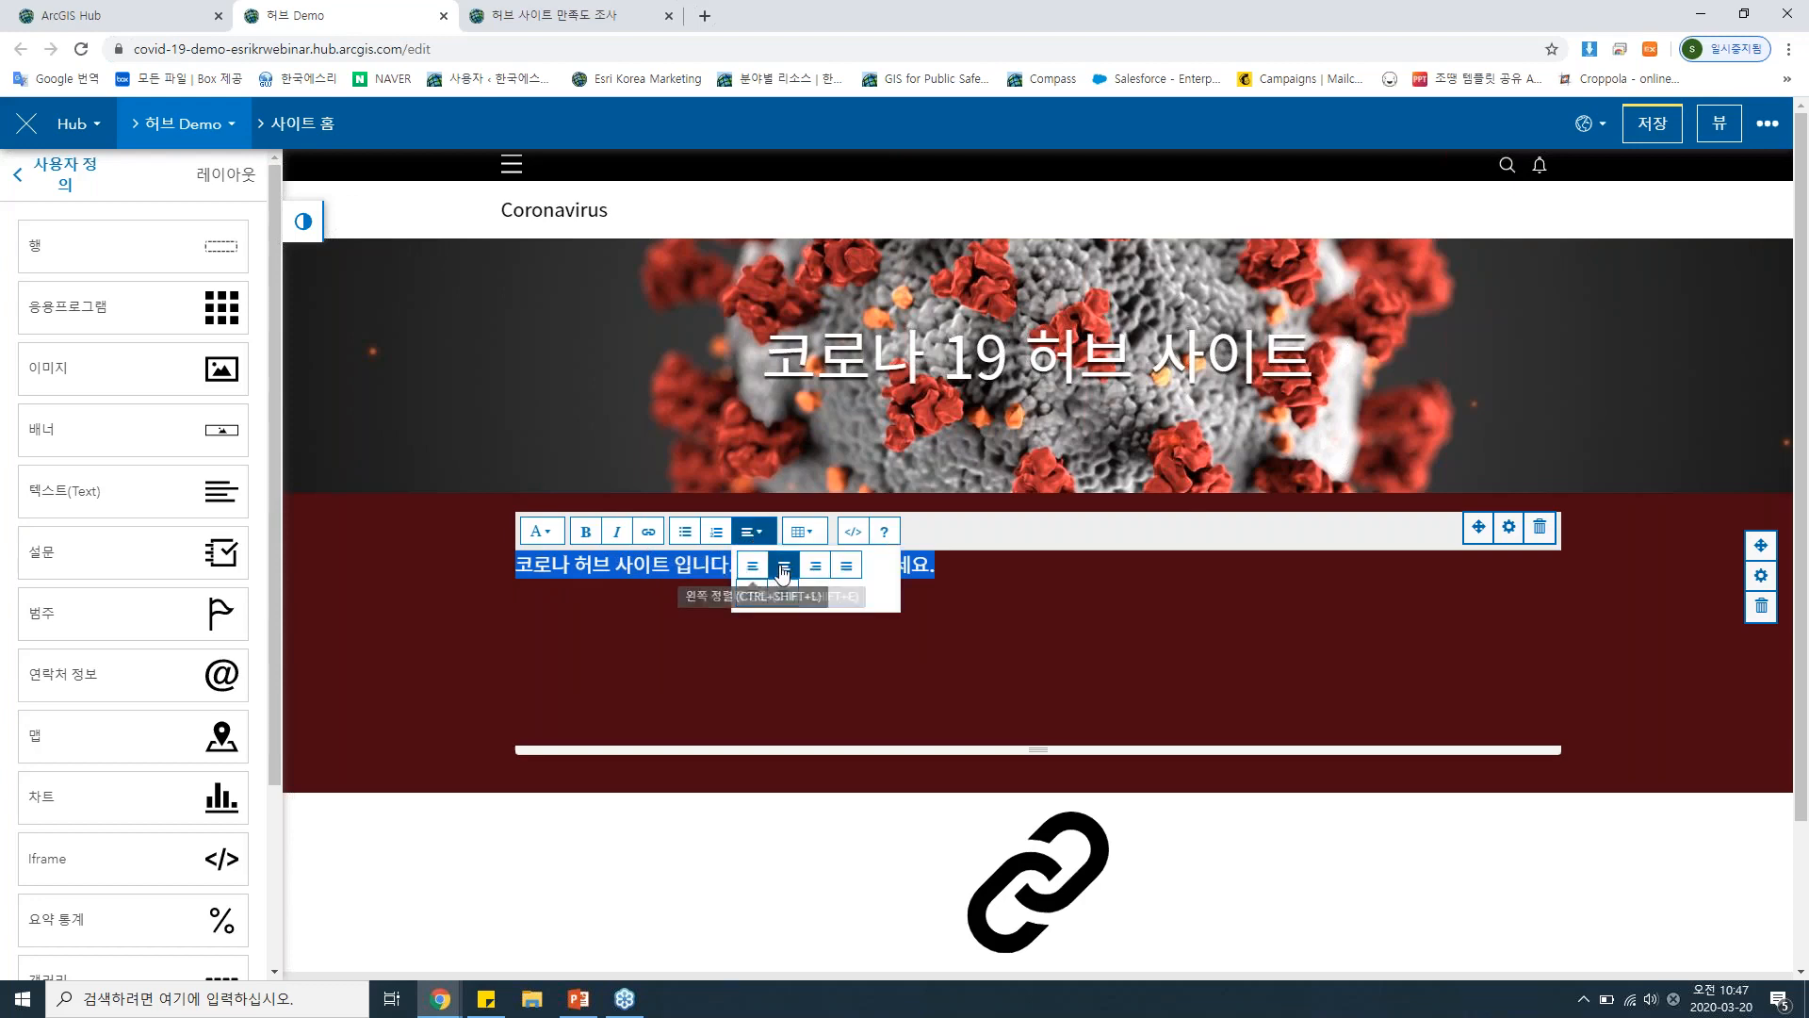
pyautogui.click(784, 566)
pyautogui.click(753, 531)
pyautogui.click(758, 563)
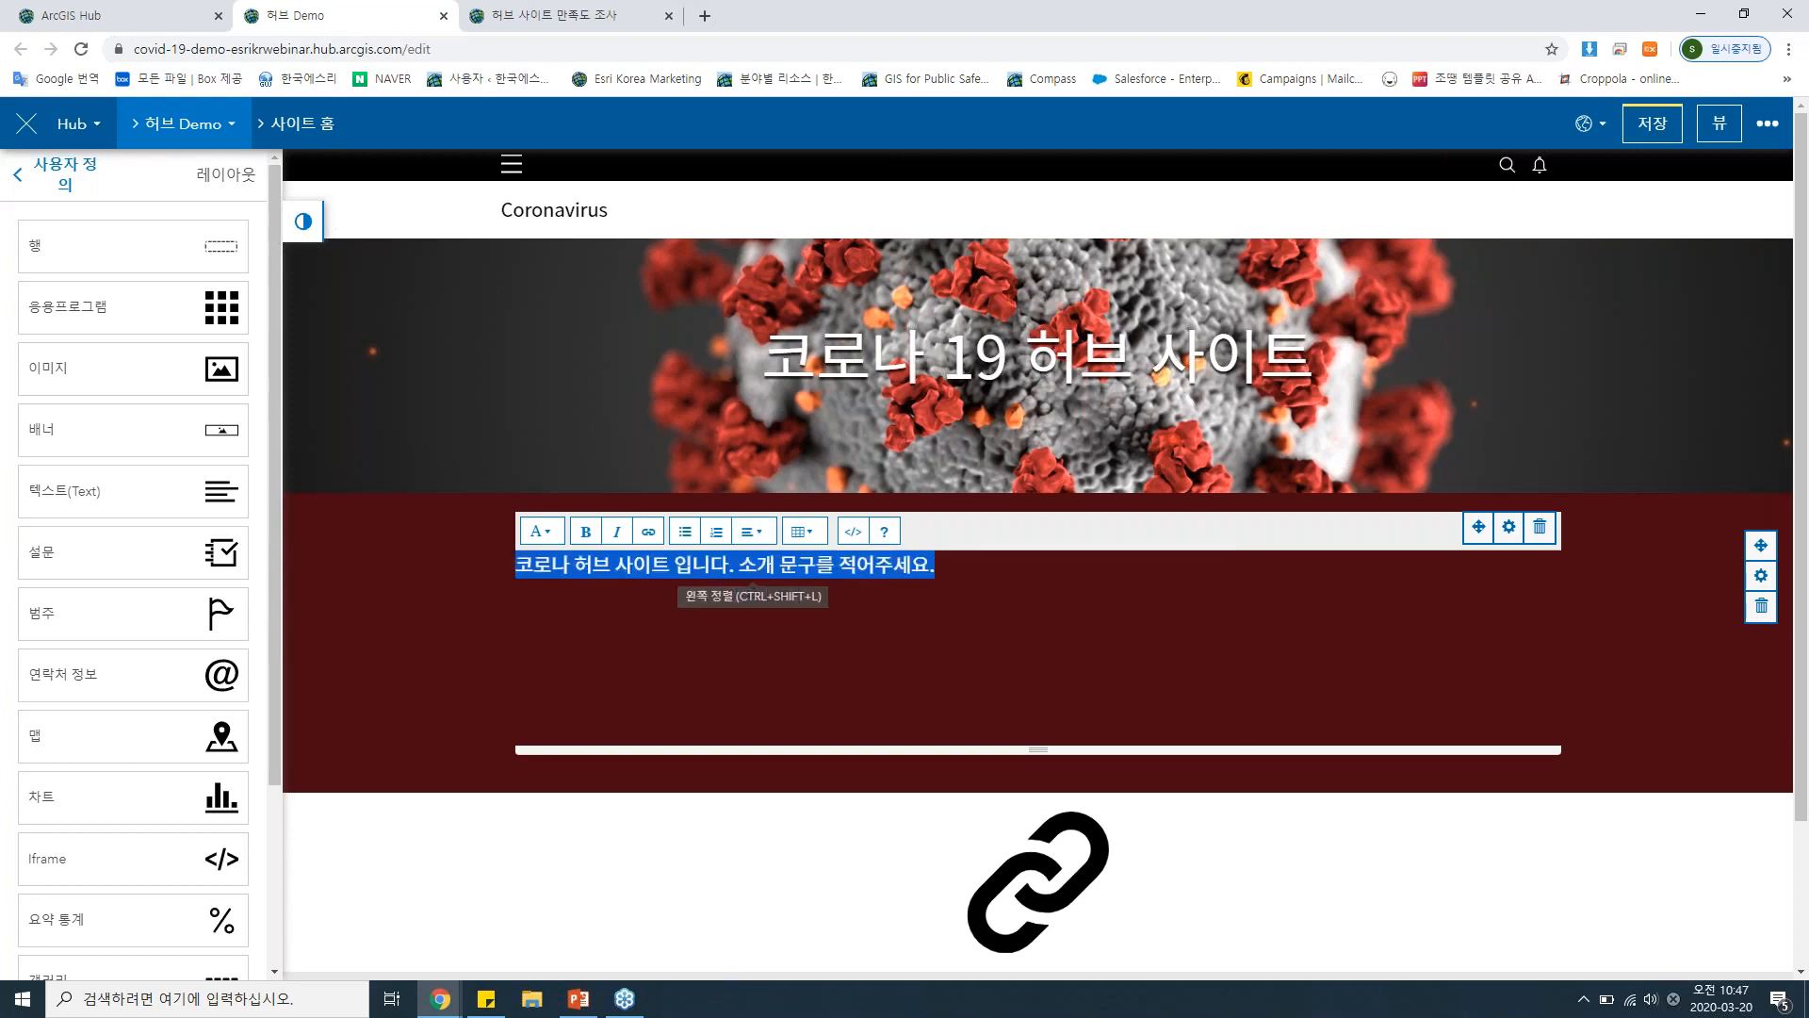
pyautogui.click(541, 532)
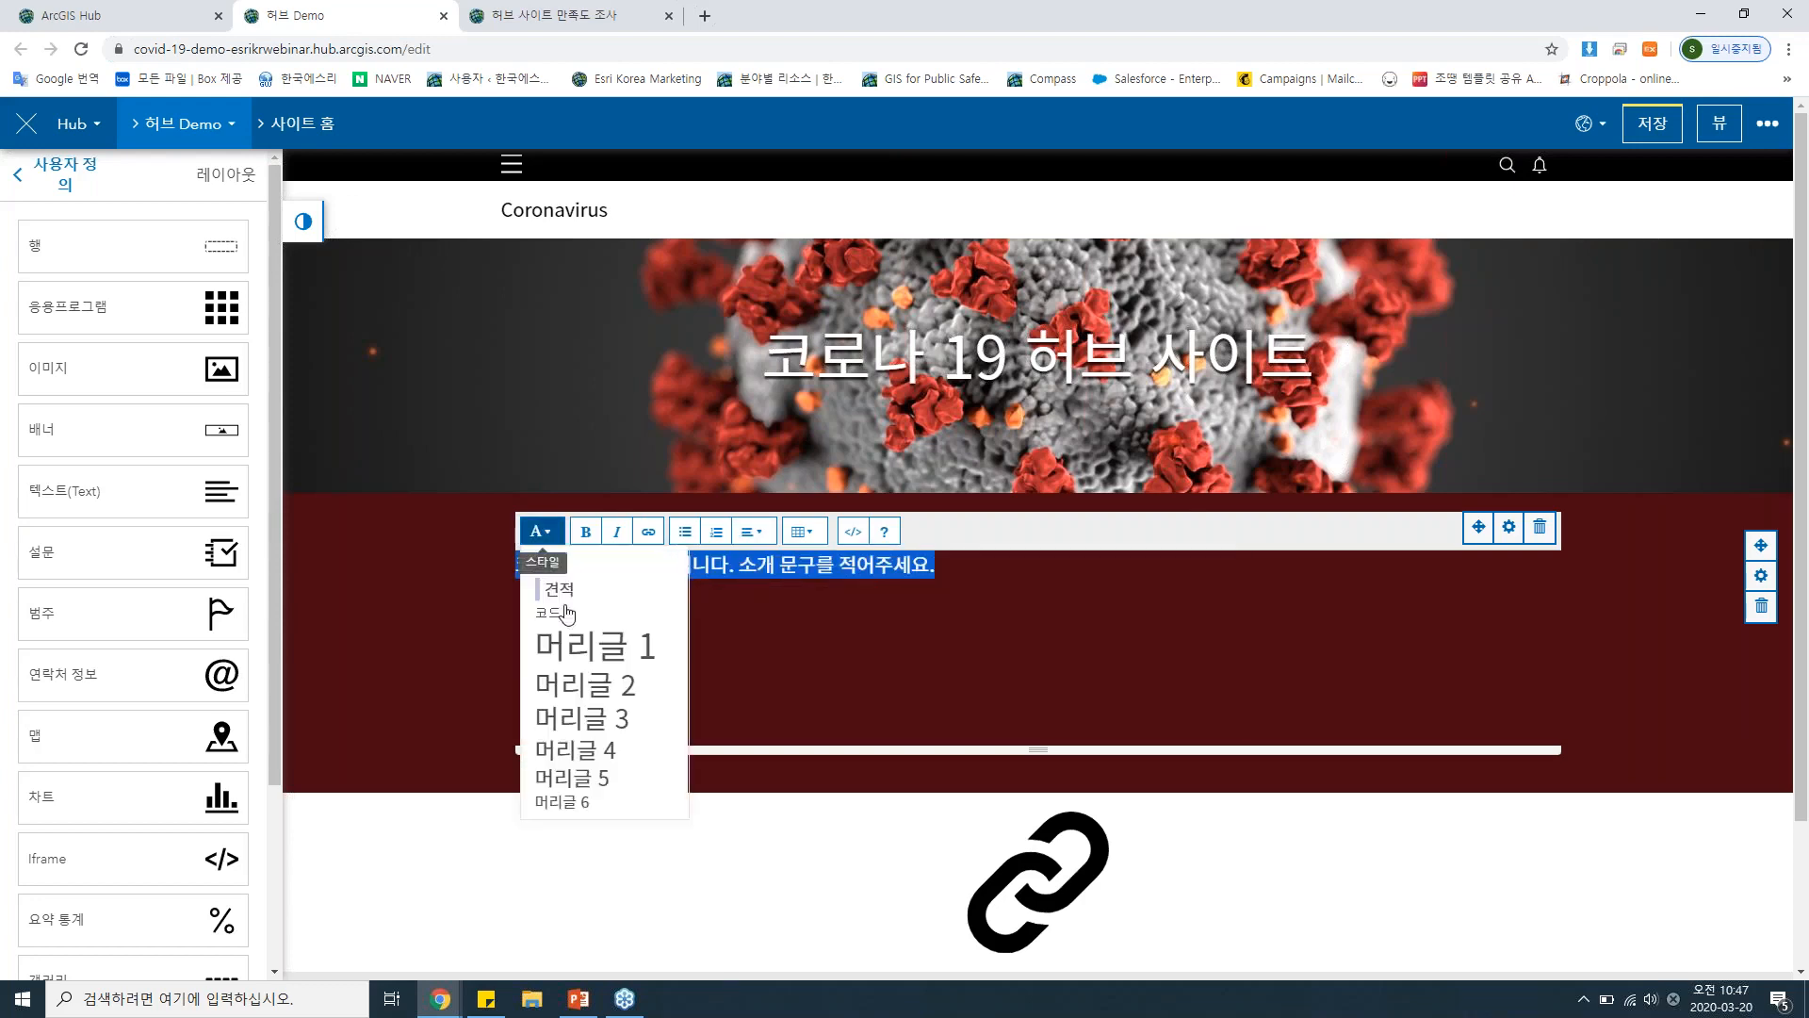
pyautogui.click(576, 718)
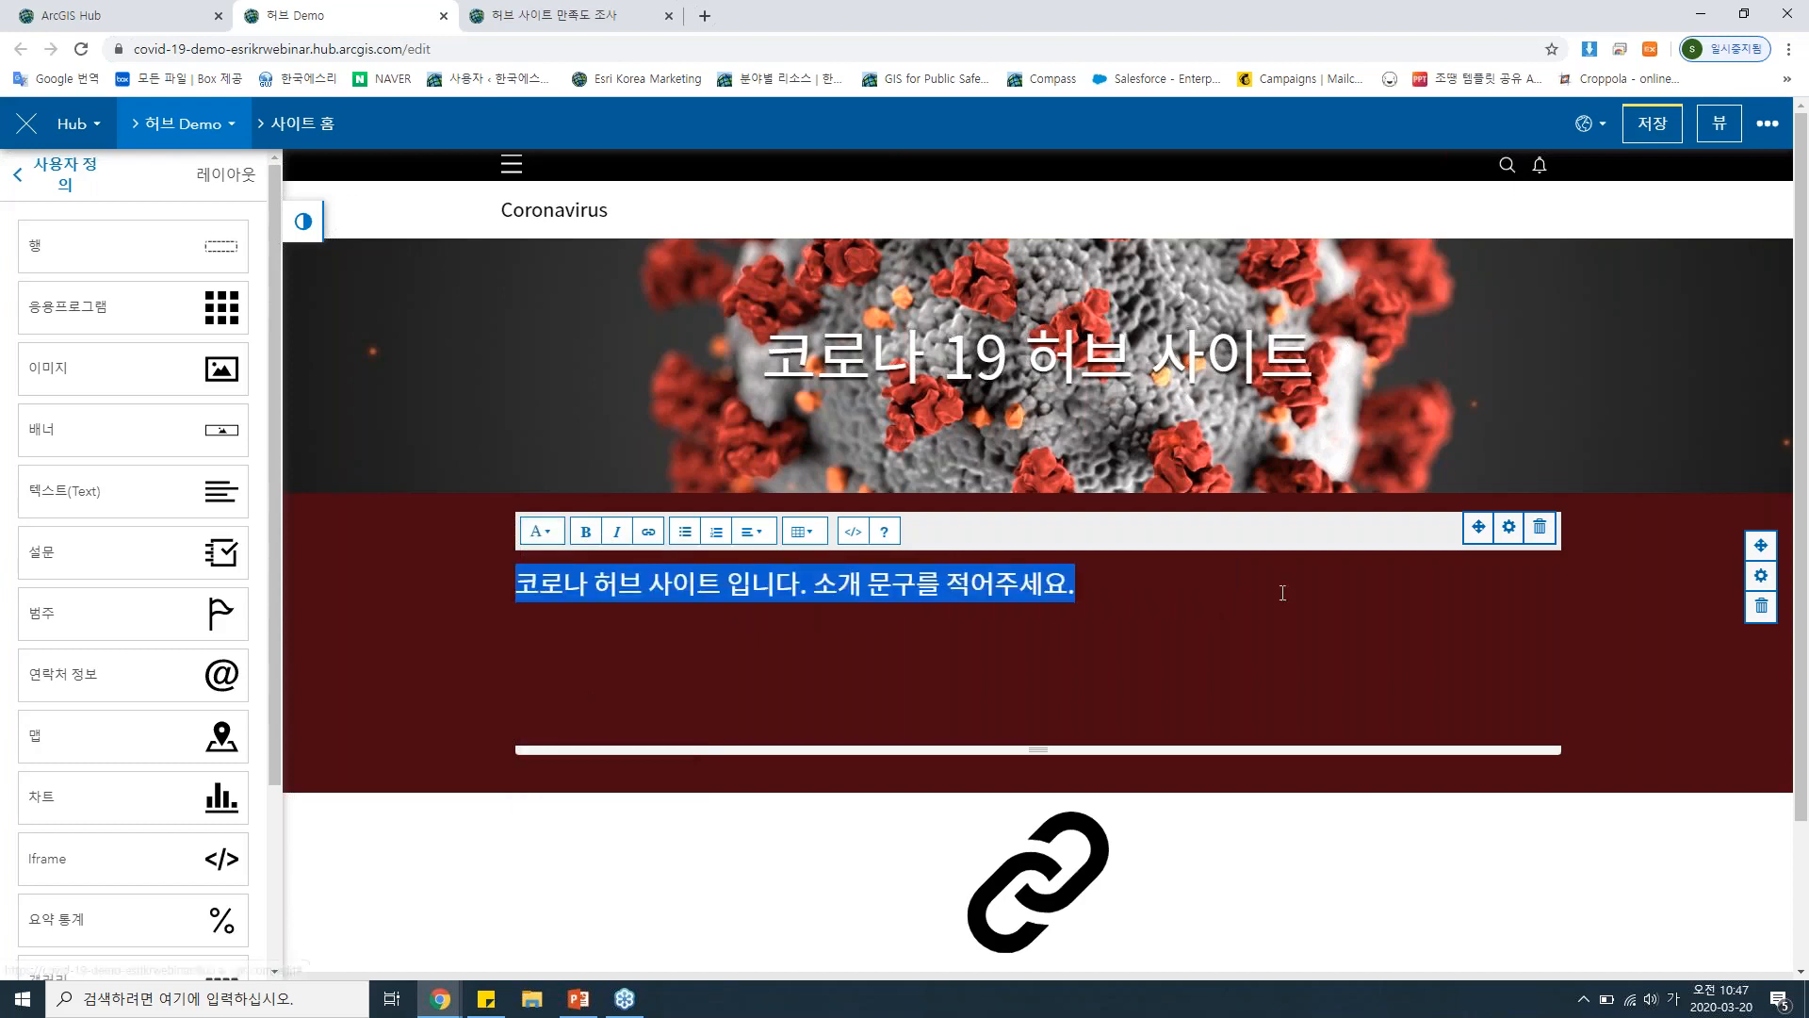
pyautogui.click(1510, 530)
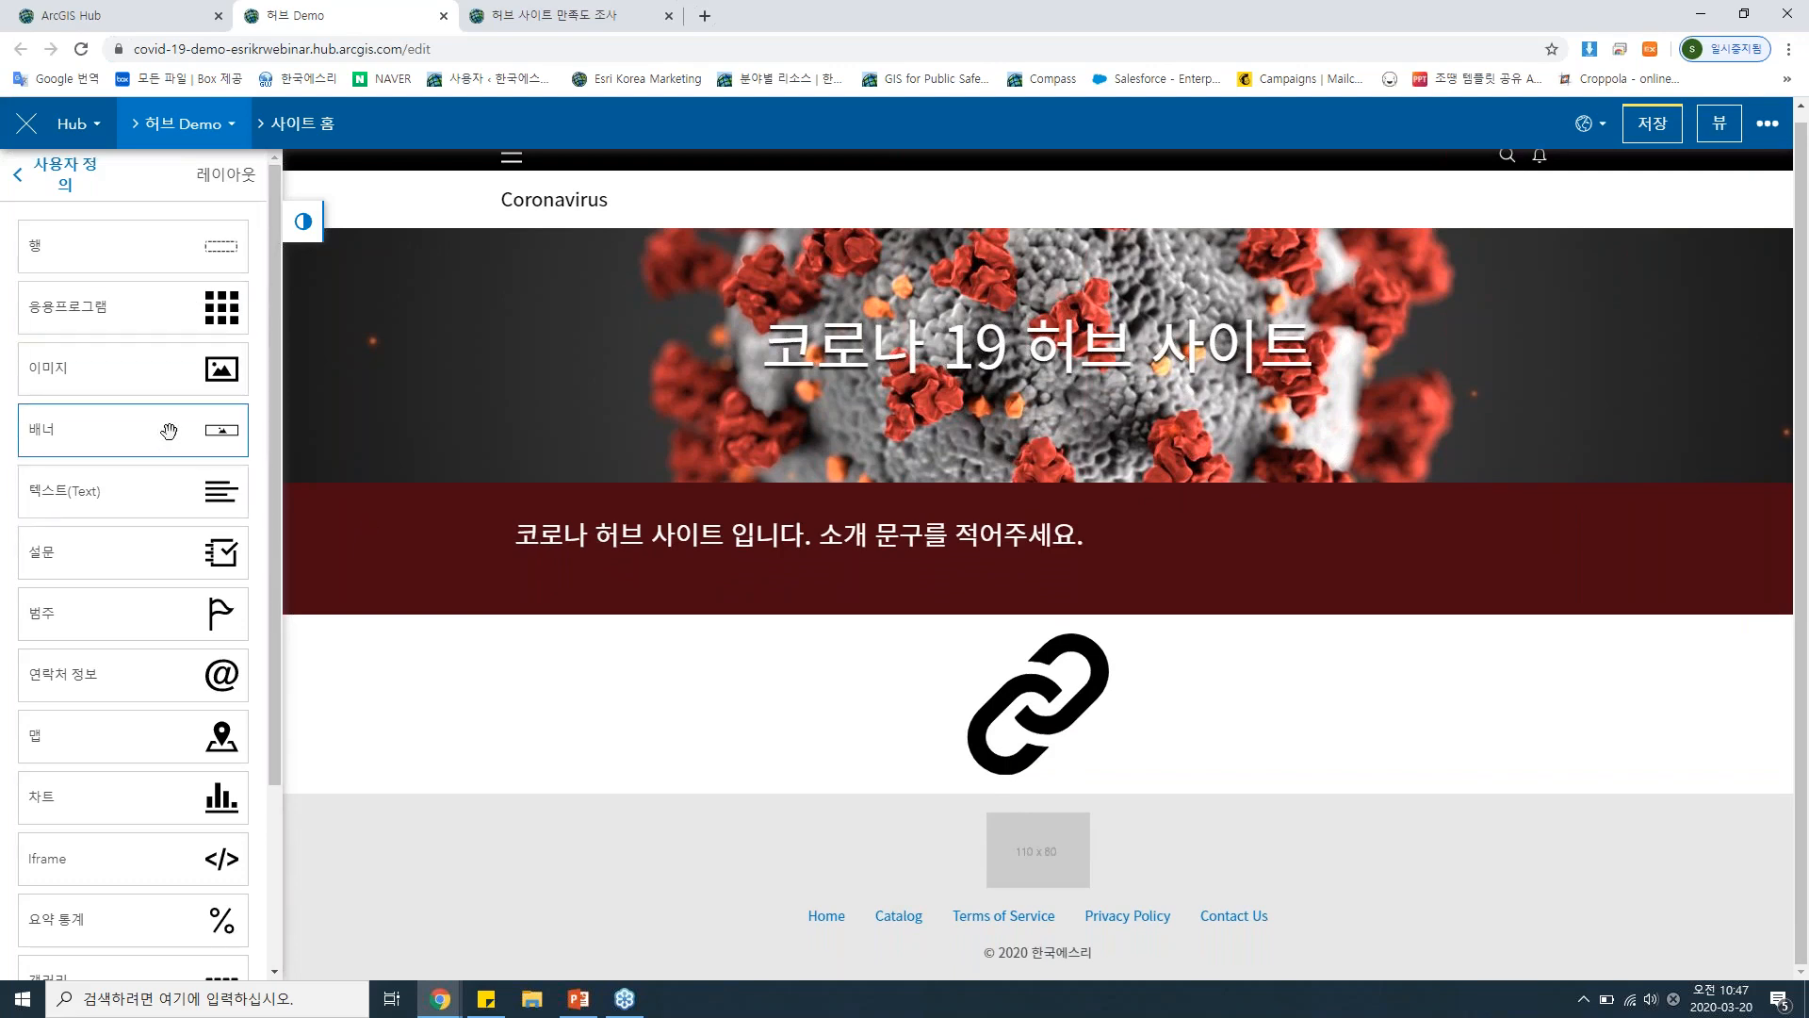
# Add a 요약 통계 card below the introduction row and link it to 코로나_주요지표, found by searching 전 세계(공개) for 코로나.
pyautogui.scroll(-3, 155, 565)
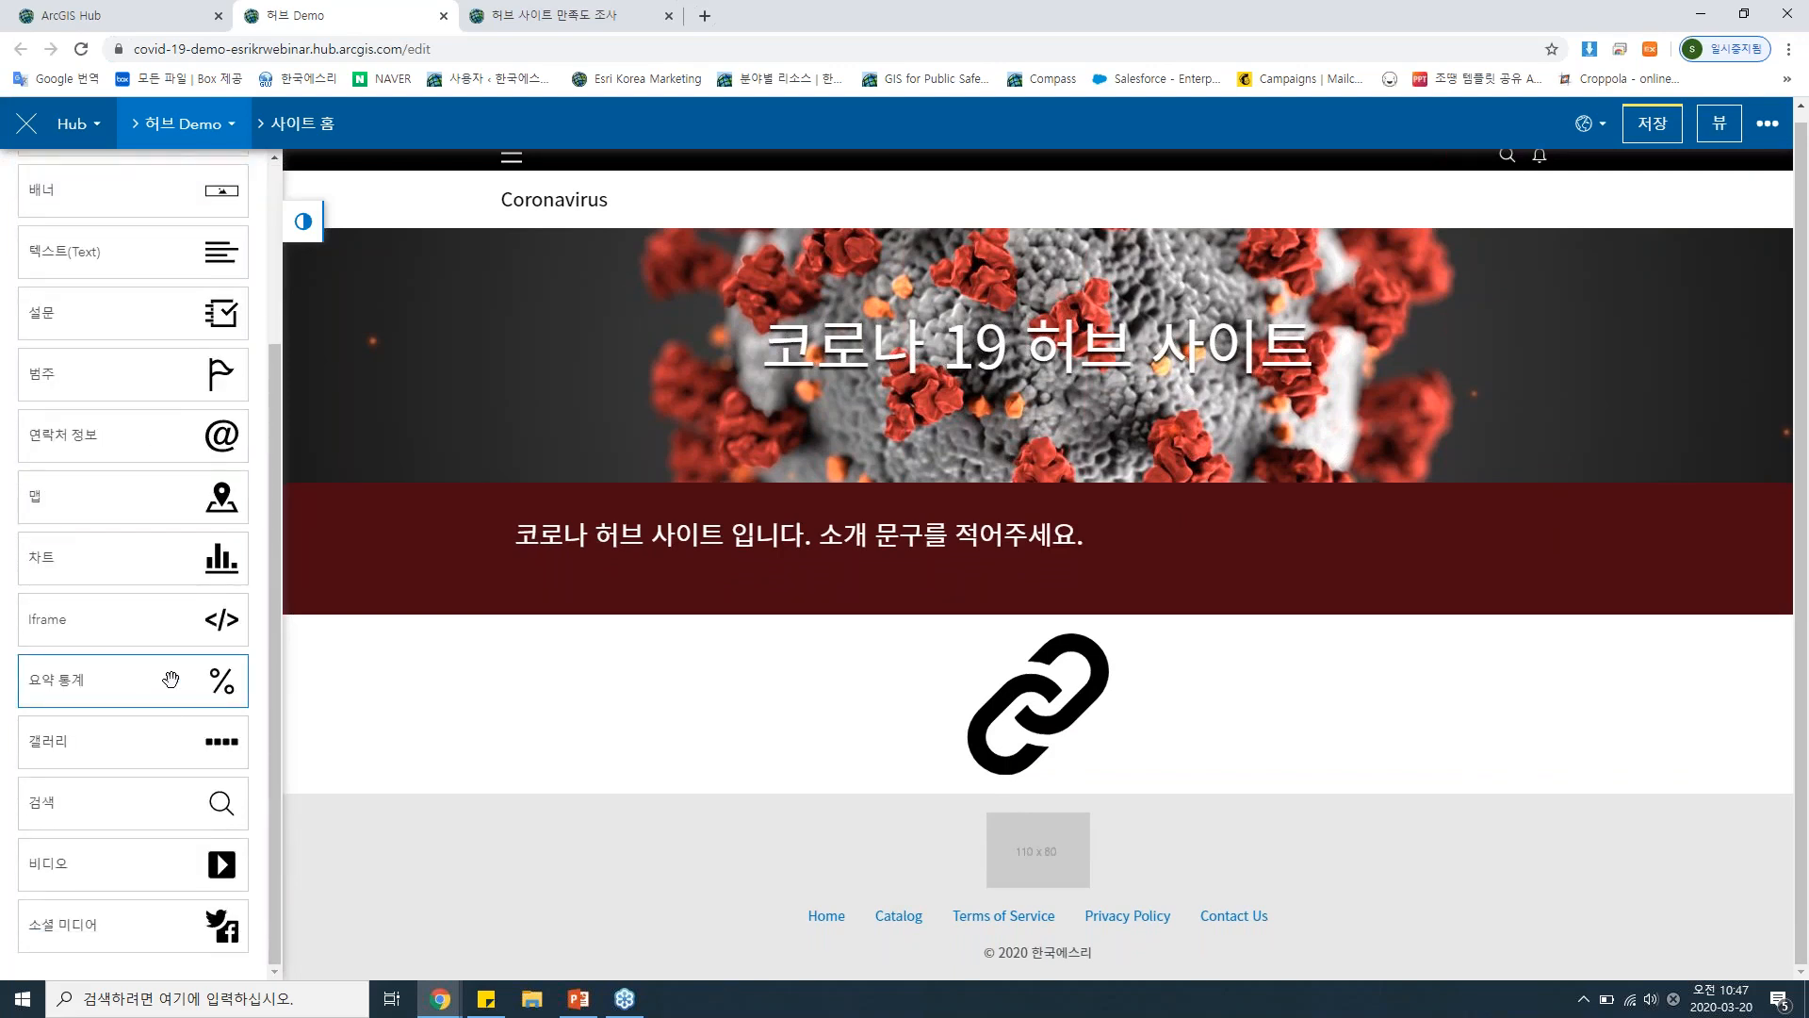
pyautogui.moveTo(155, 681)
pyautogui.mouseDown()
pyautogui.moveTo(597, 702)
pyautogui.moveTo(997, 676)
pyautogui.moveTo(1031, 654)
pyautogui.moveTo(1033, 675)
pyautogui.moveTo(1048, 637)
pyautogui.mouseUp()
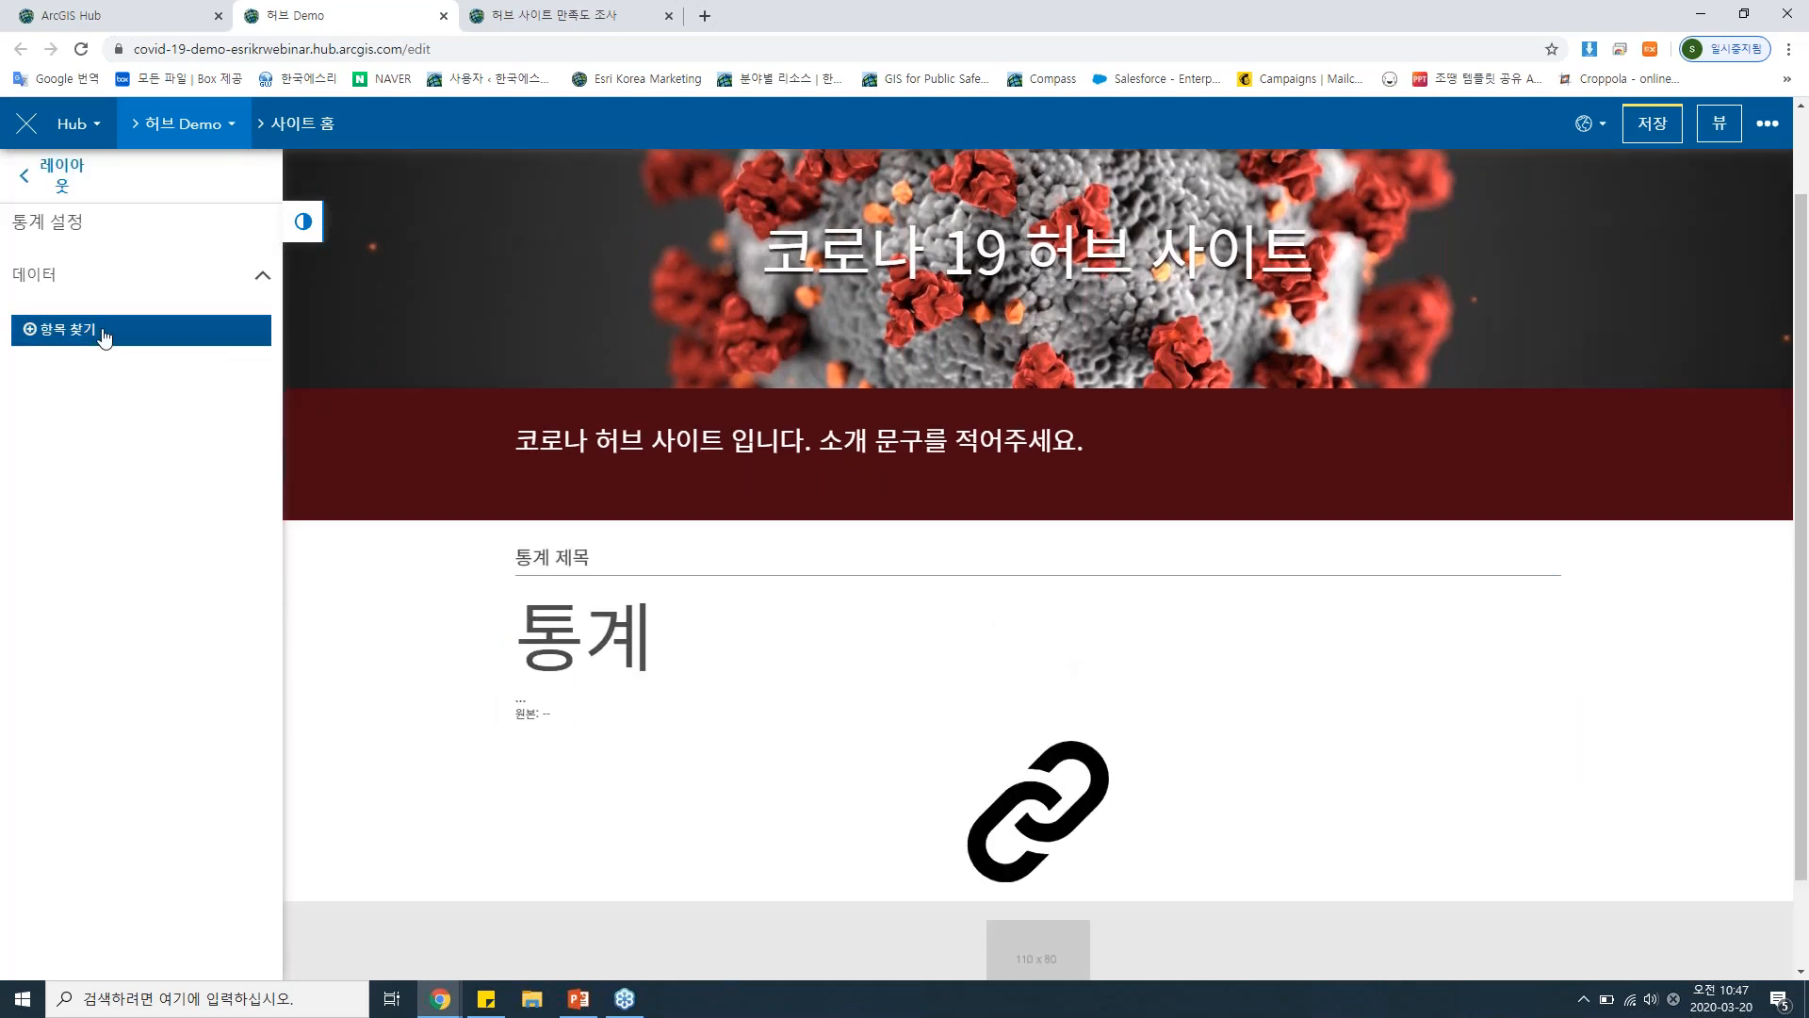
pyautogui.click(102, 331)
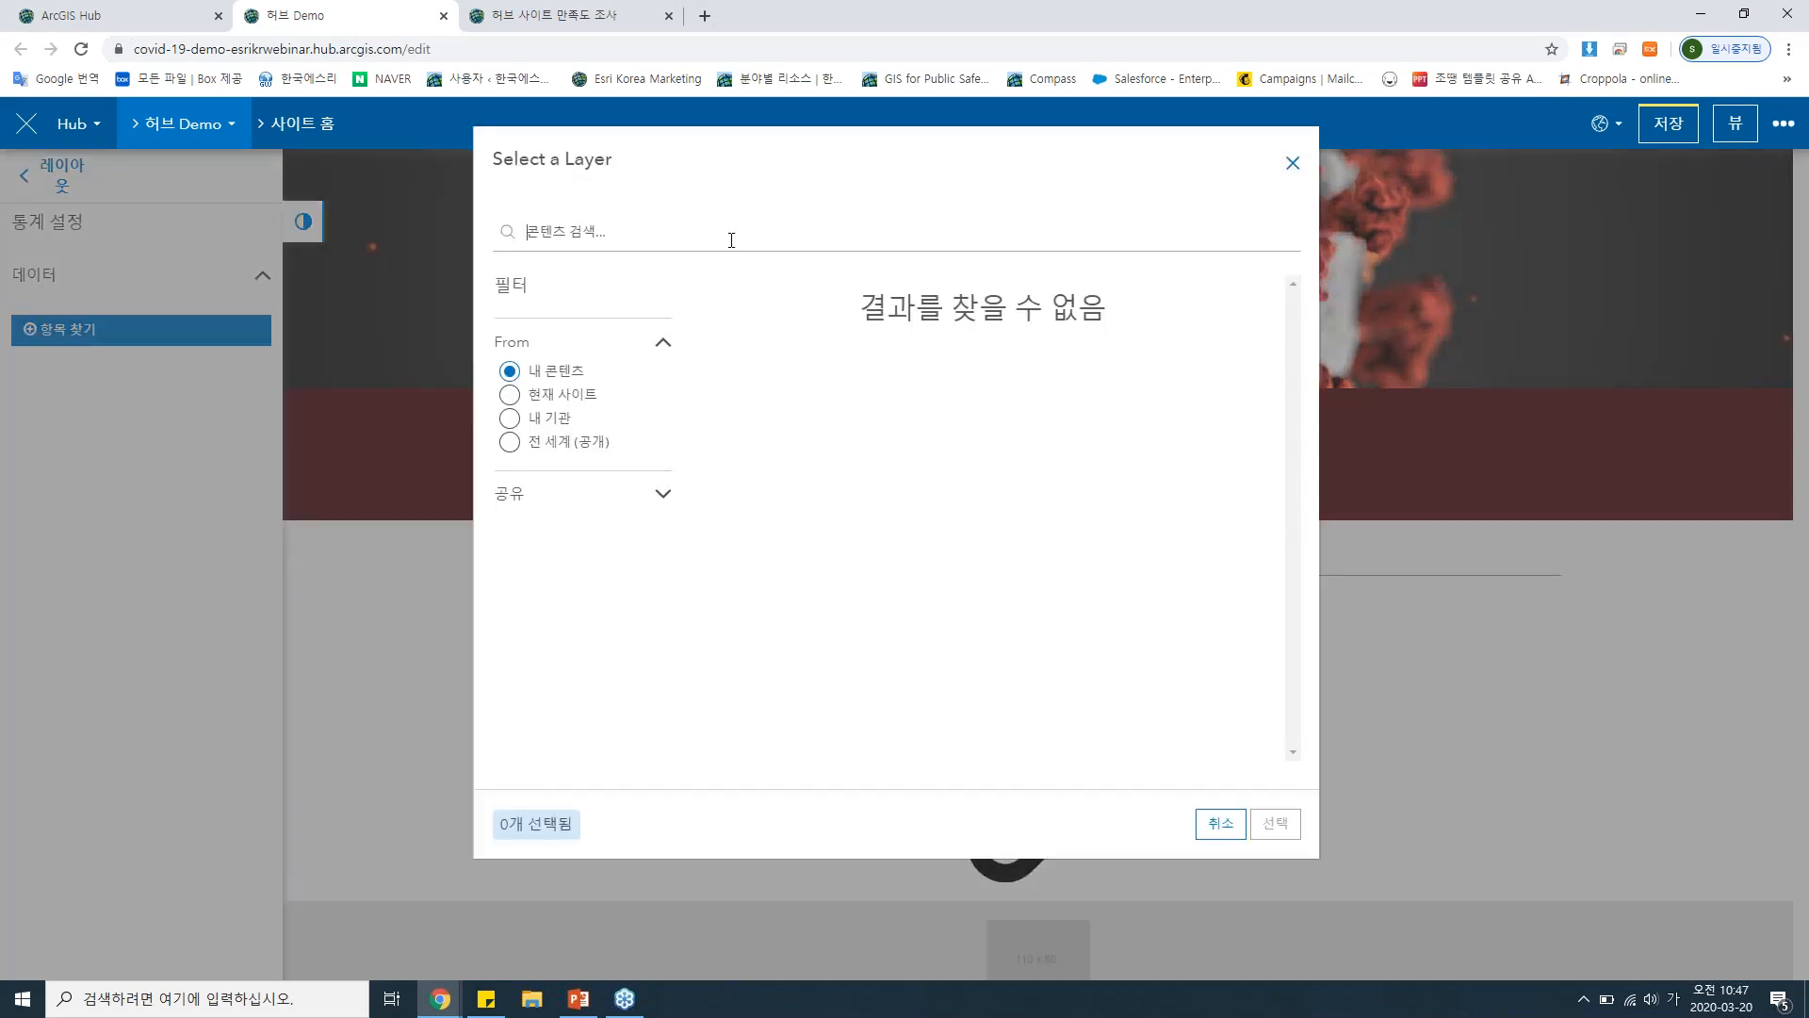
pyautogui.write('코로내')
pyautogui.click(539, 442)
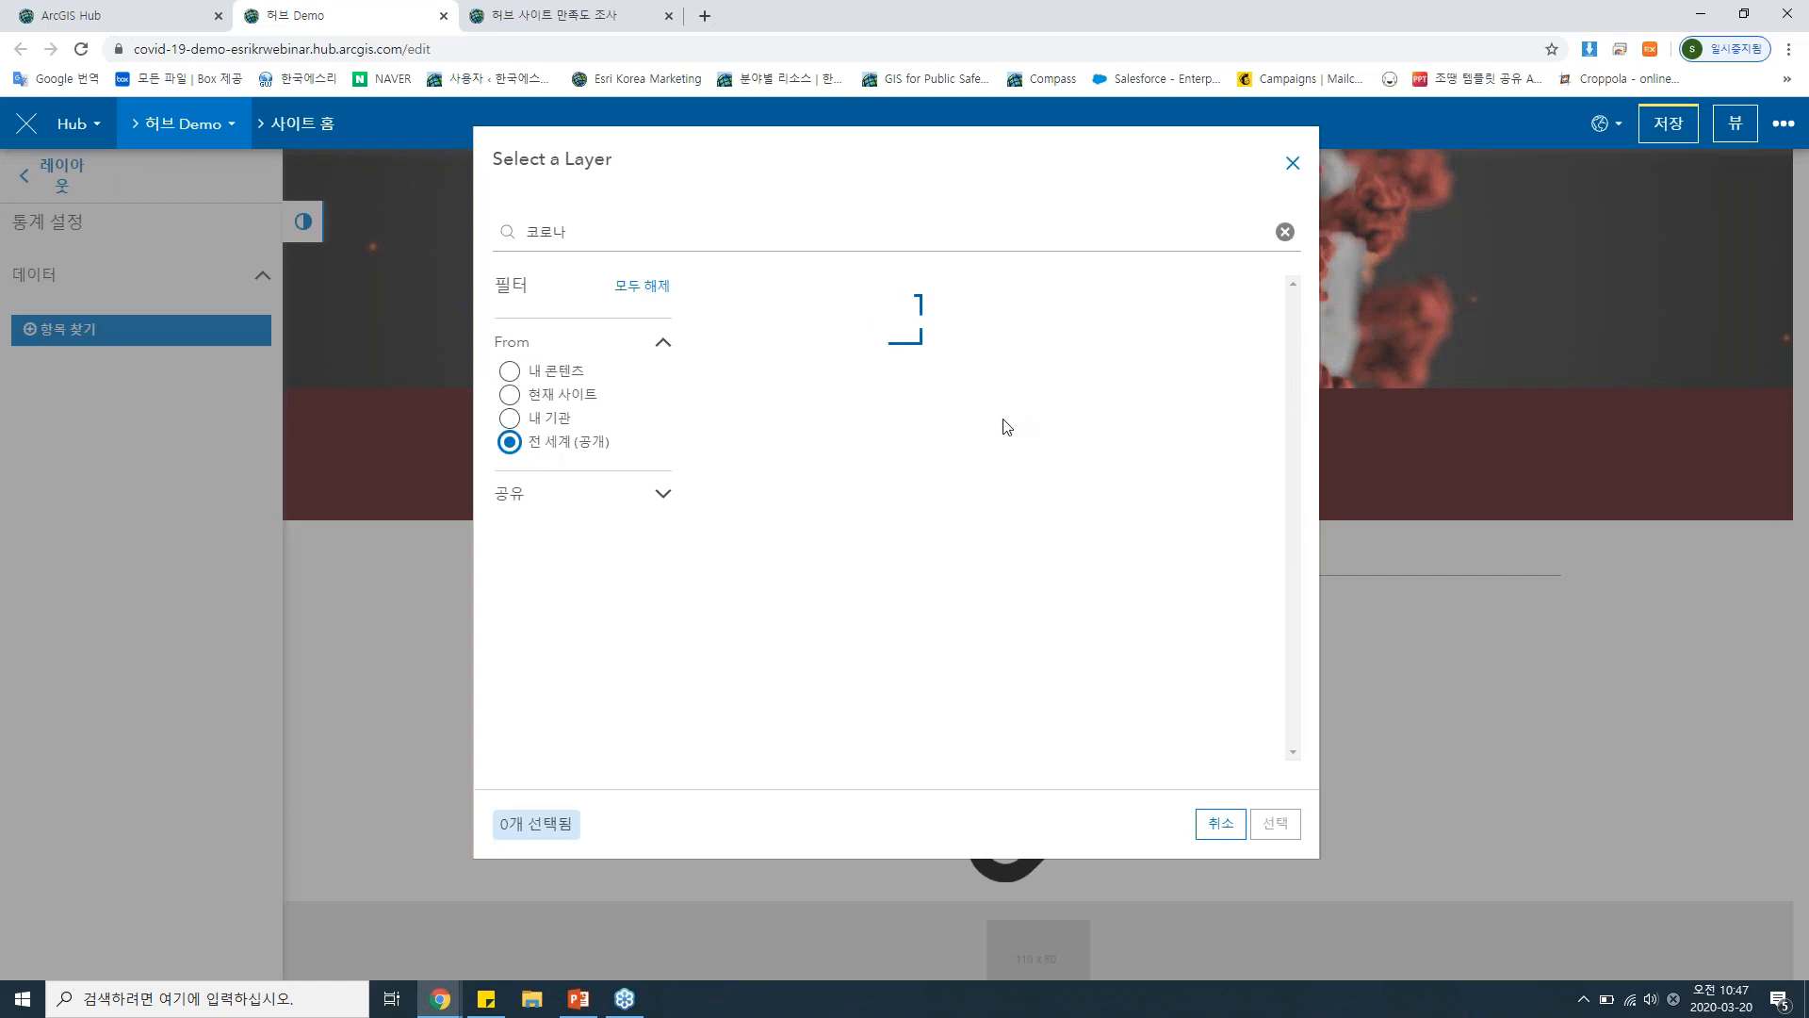
pyautogui.scroll(-10, 956, 437)
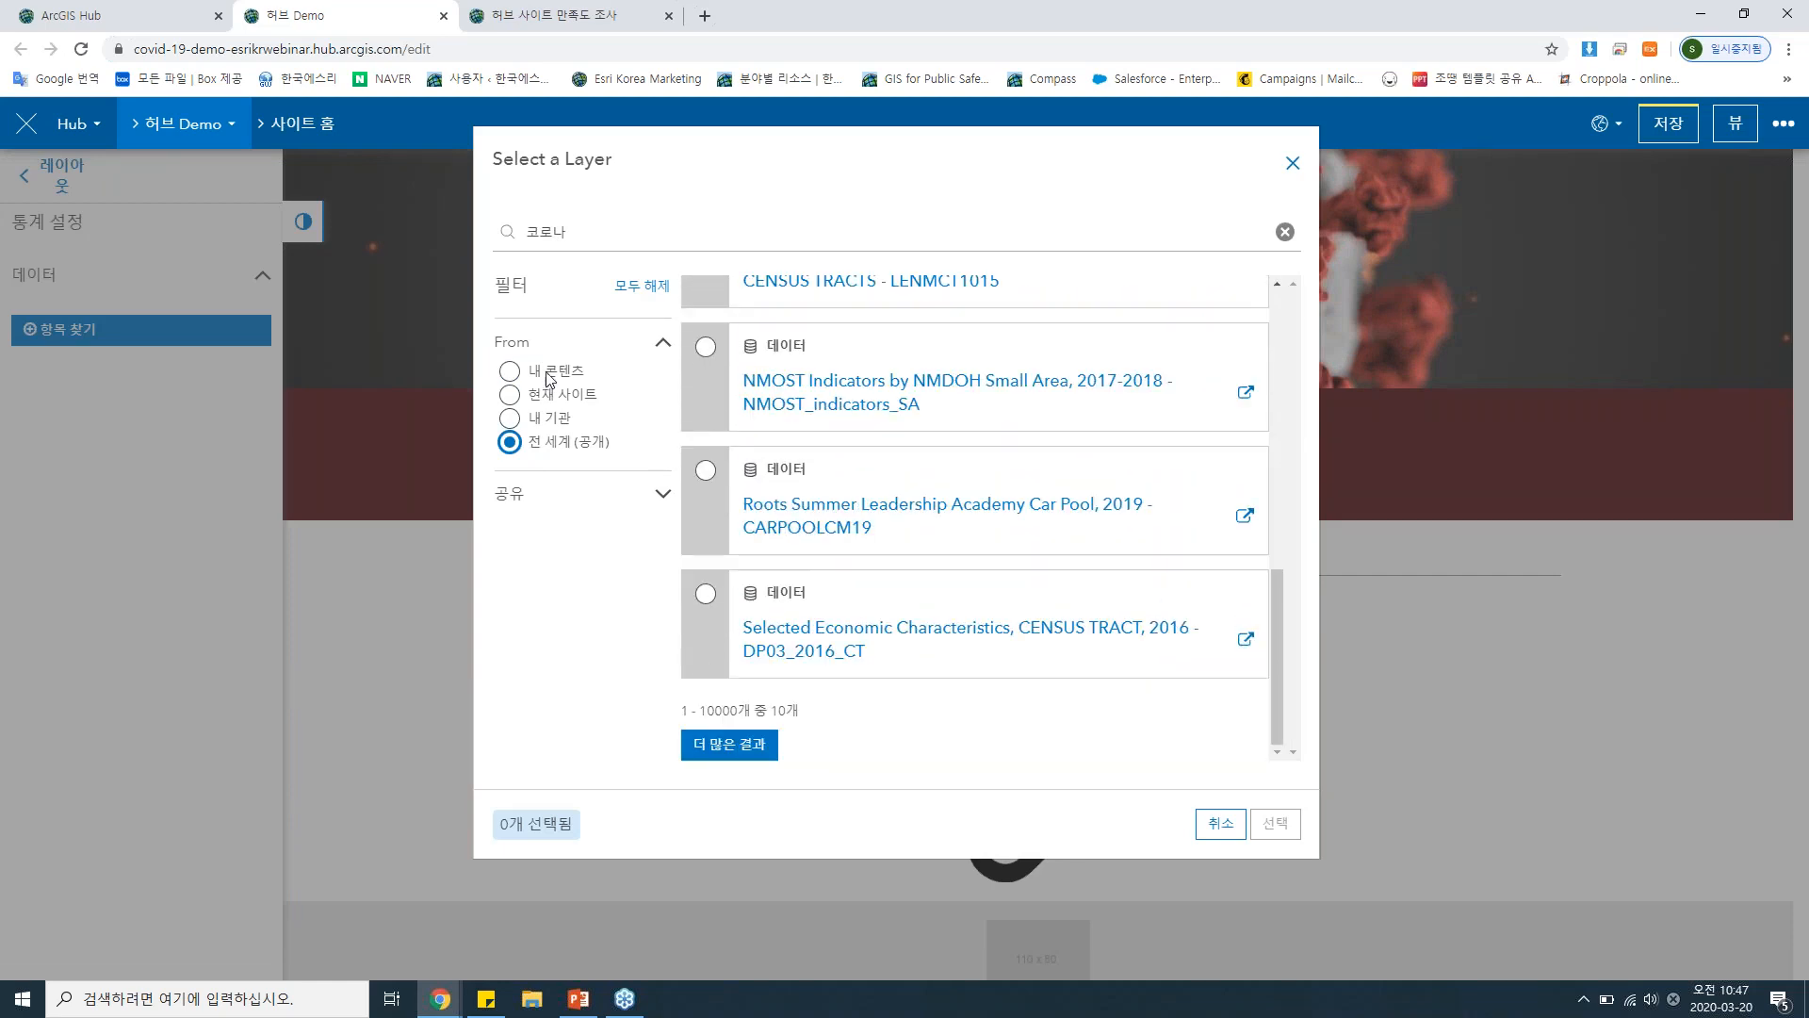
pyautogui.click(617, 247)
pyautogui.press('Return')
pyautogui.scroll(-5, 773, 509)
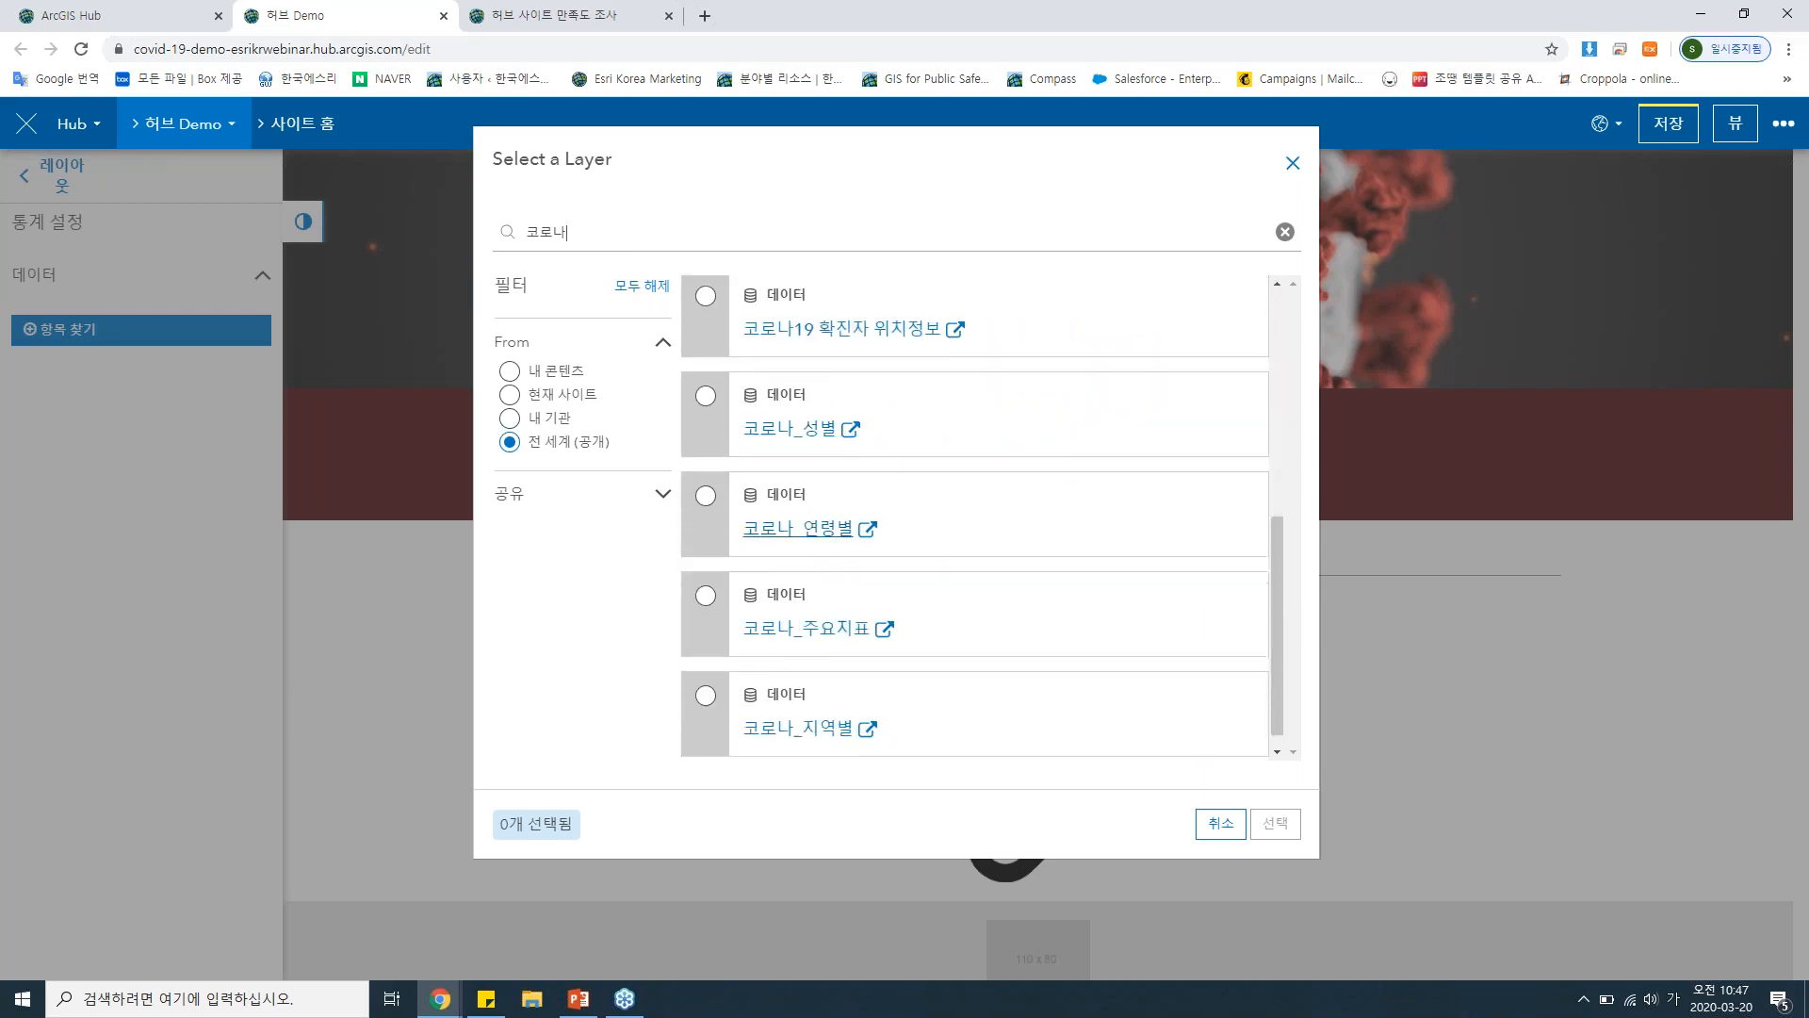
pyautogui.click(705, 576)
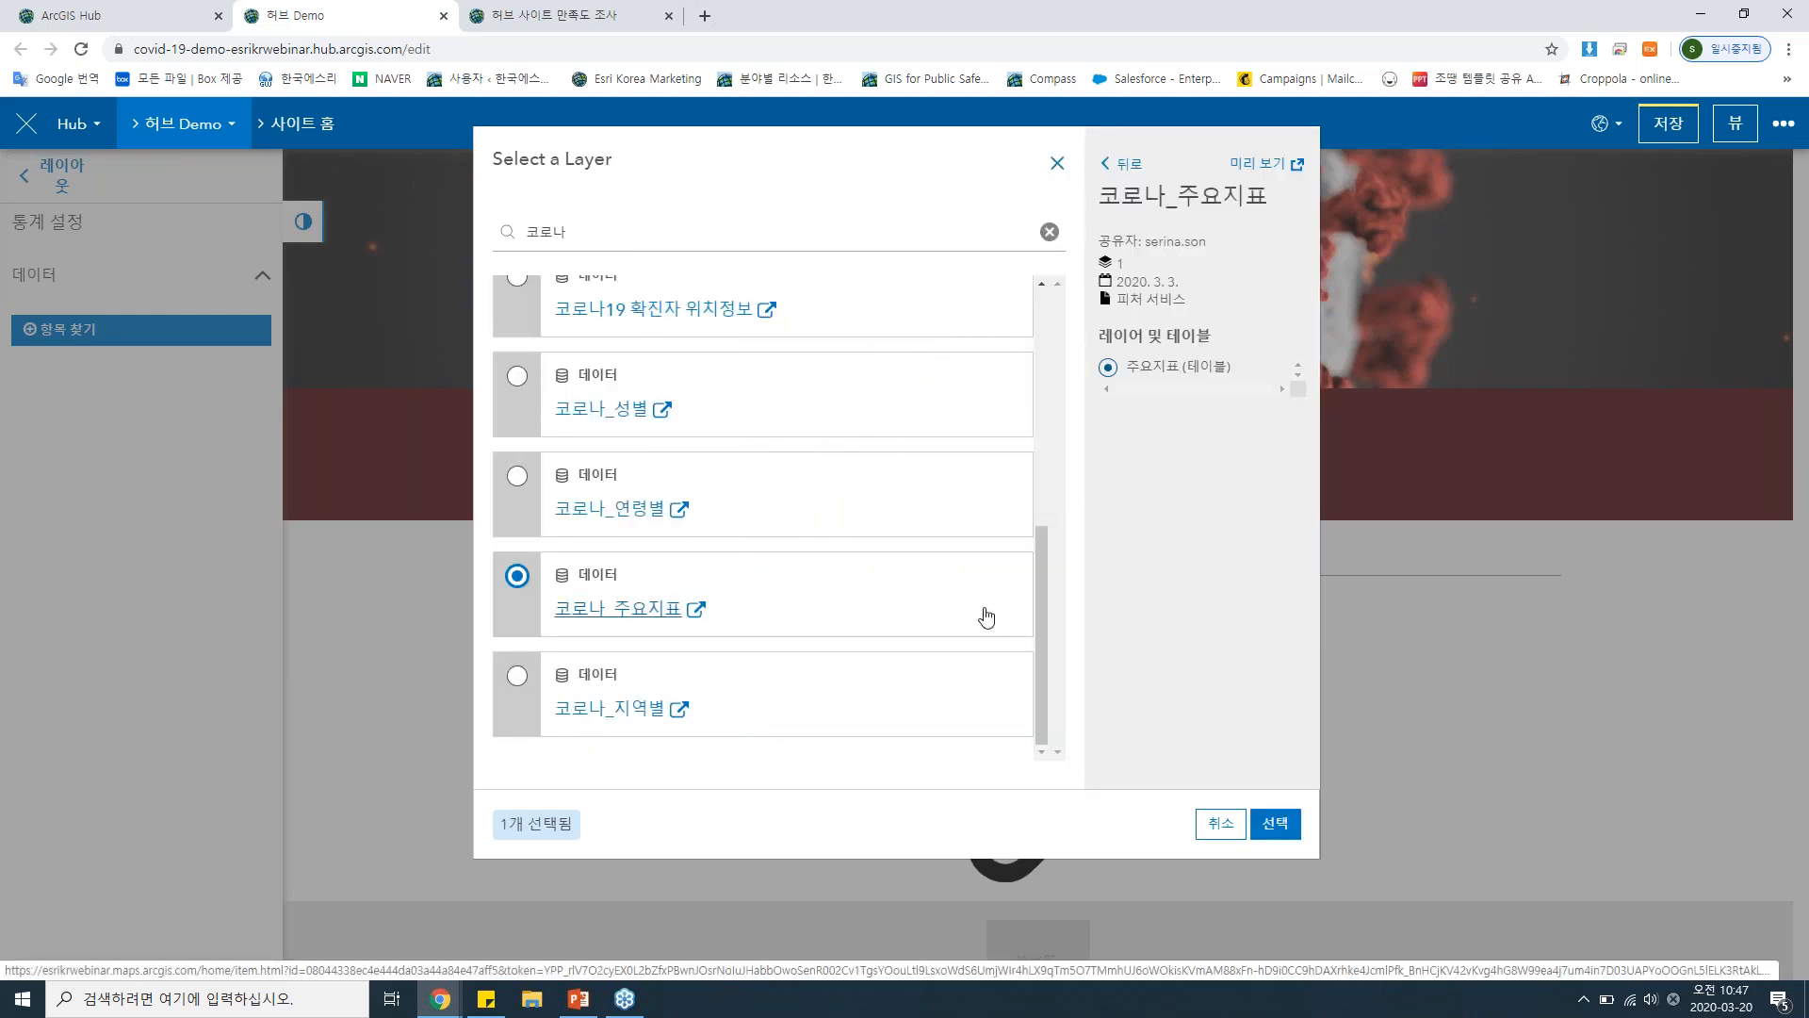
pyautogui.click(1276, 824)
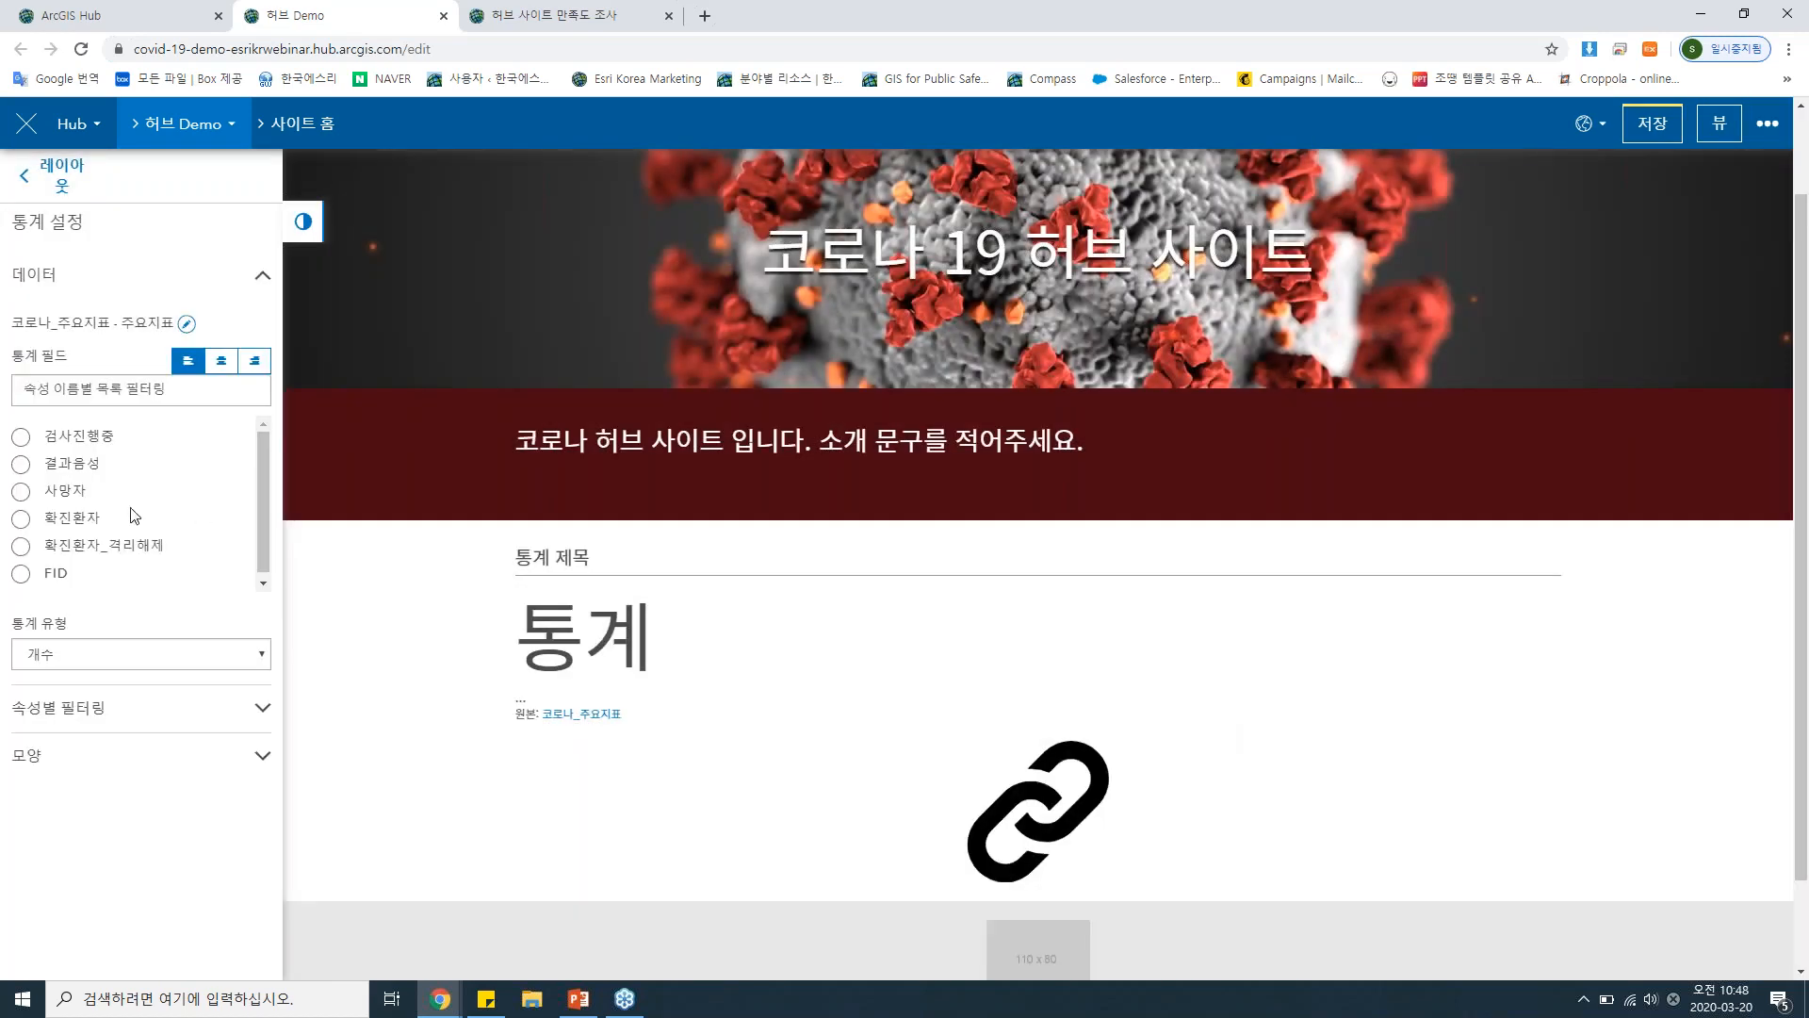
# Set the summary card's statistic field to 확진환자 and its statistic type to 합계.
pyautogui.click(85, 525)
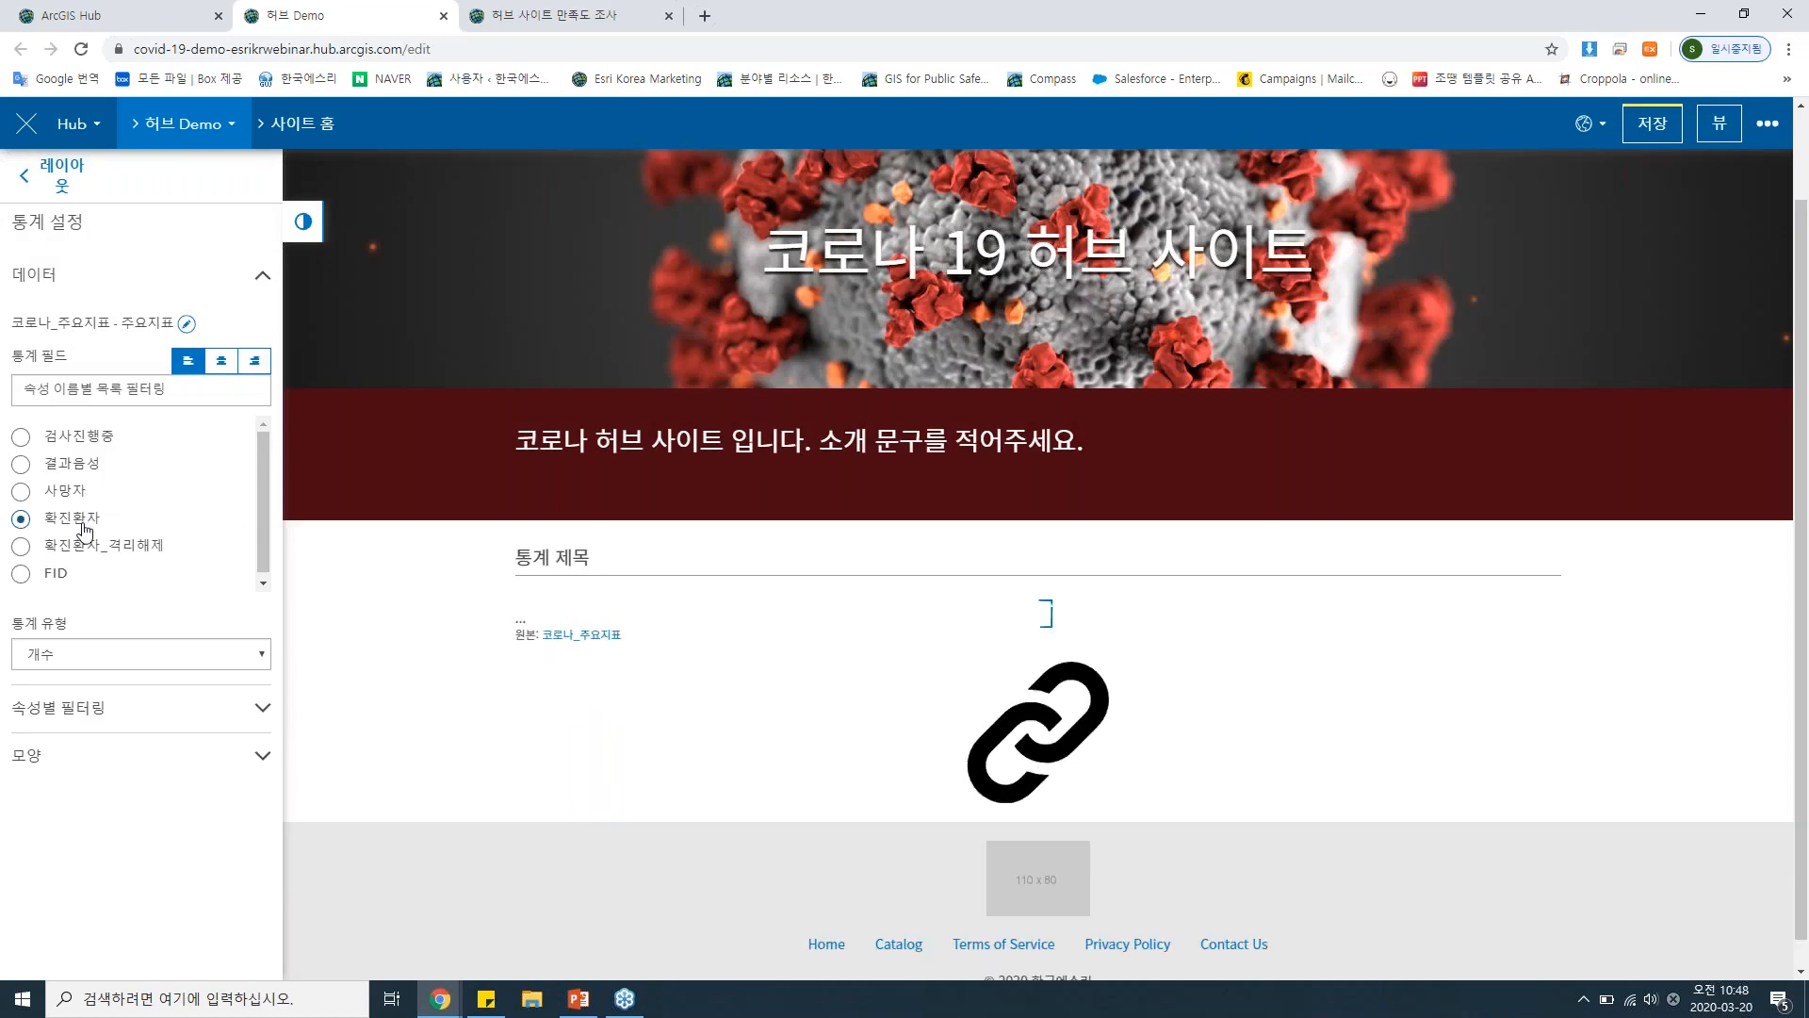
pyautogui.click(112, 654)
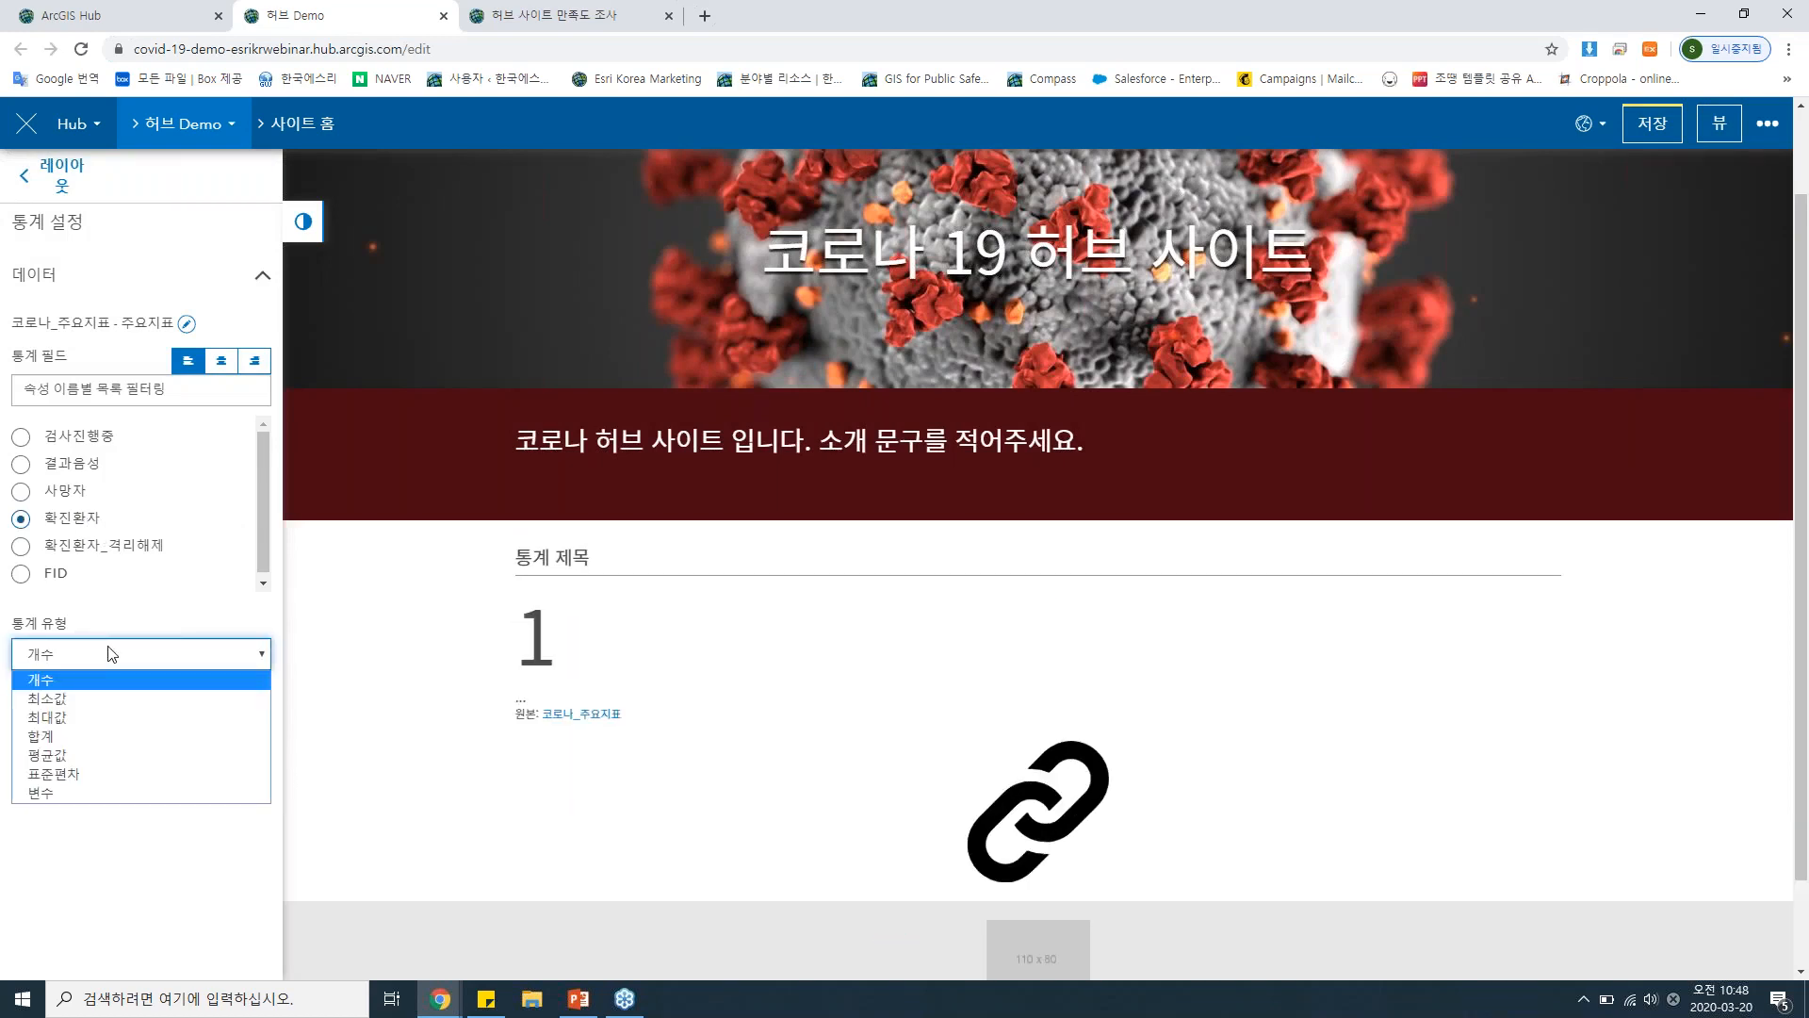
pyautogui.click(84, 738)
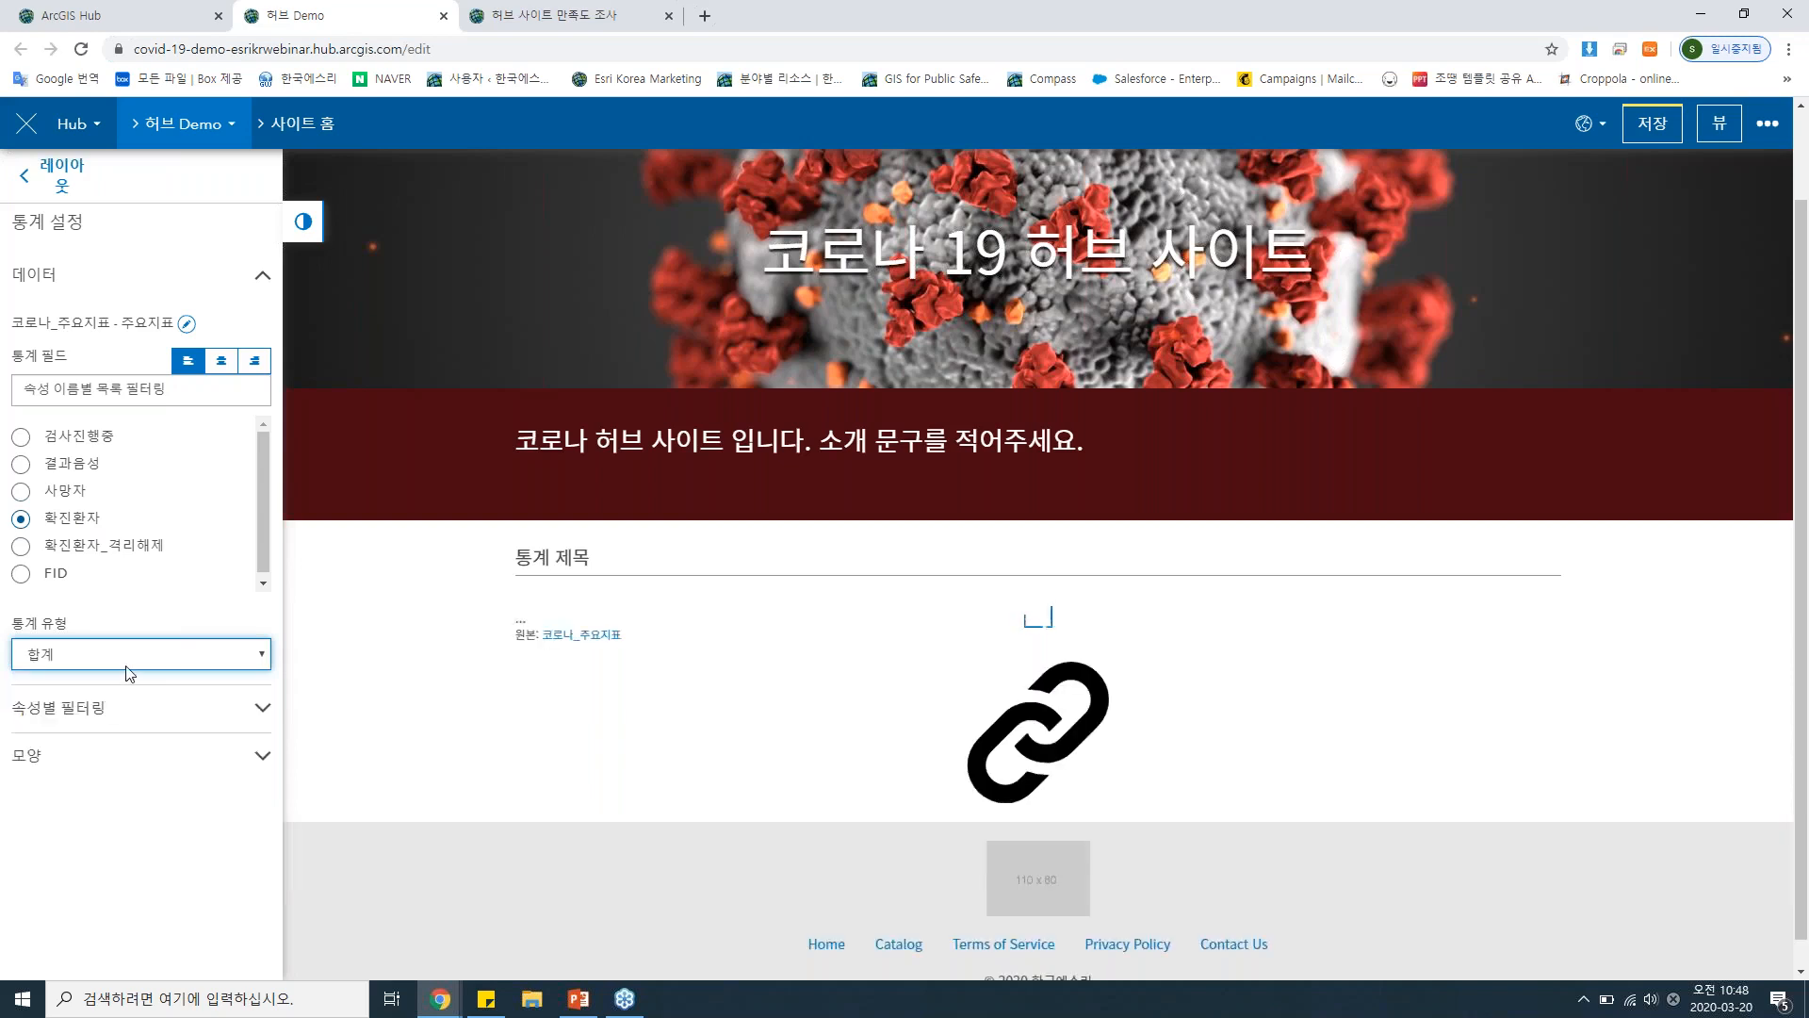
# Title the confirmed-patients statistic card 확진환자수 and set its trailing text to 명.
pyautogui.click(103, 751)
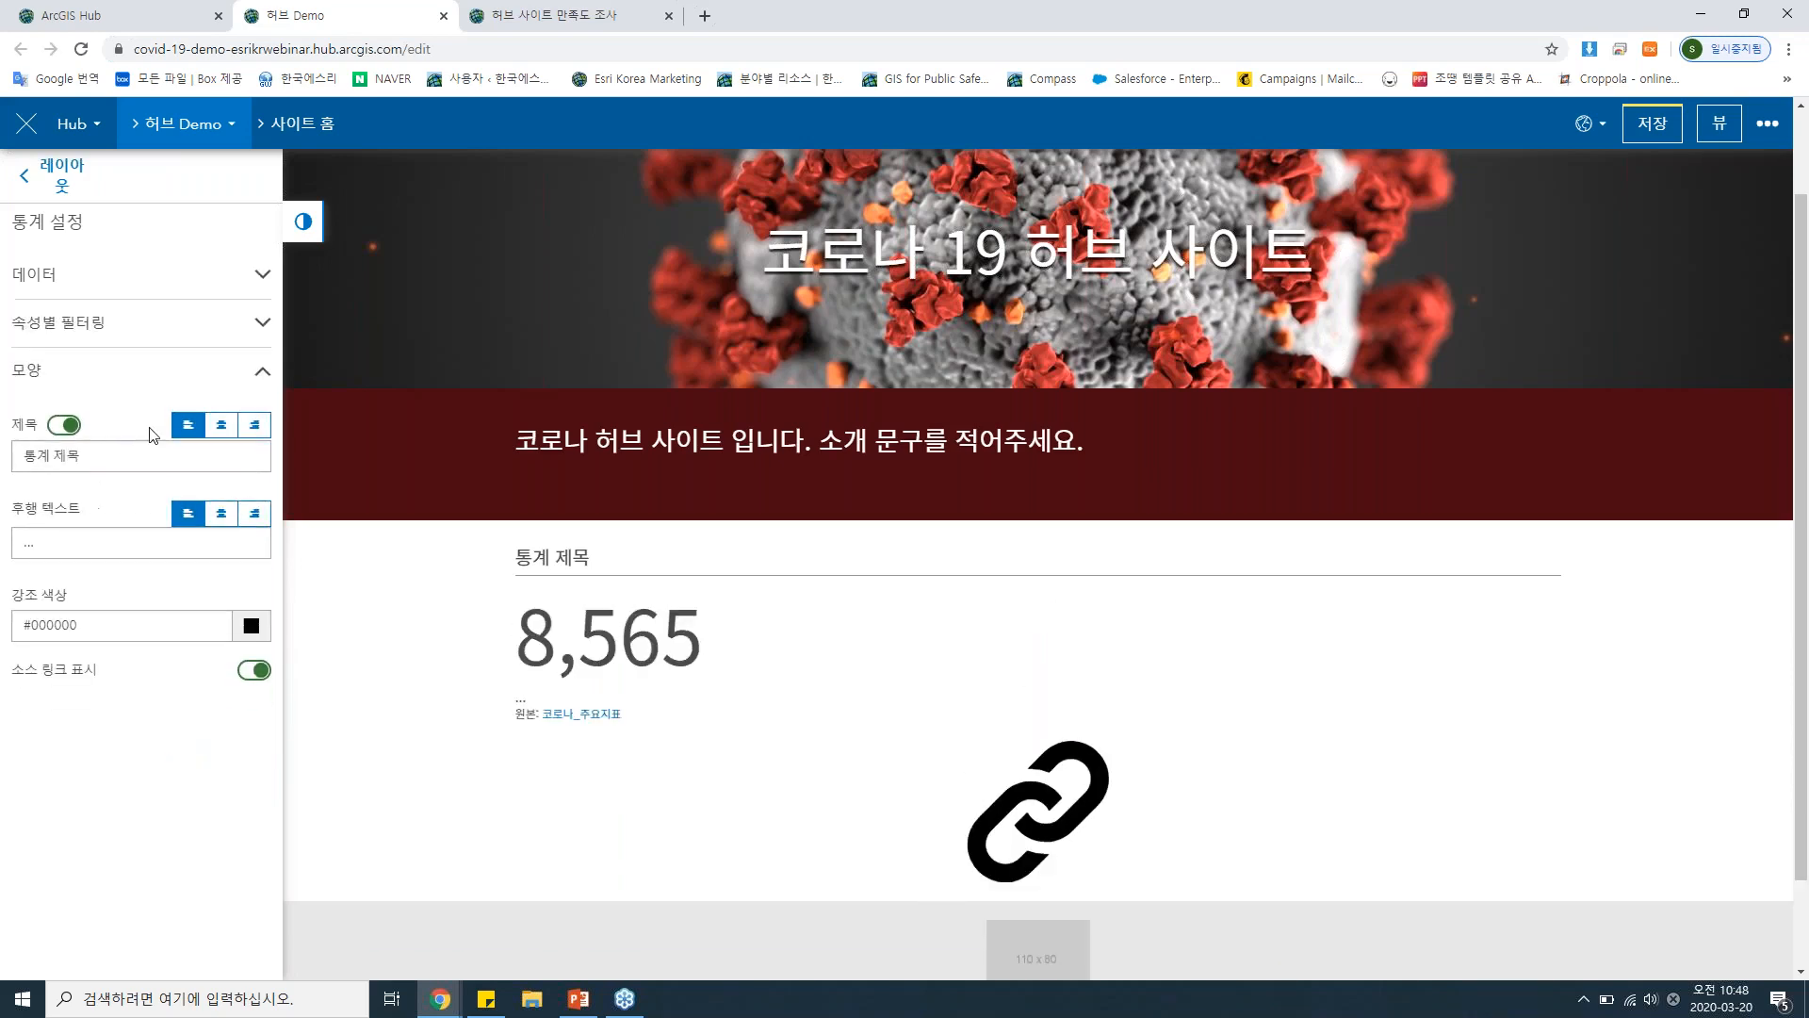
pyautogui.tripleClick(122, 456)
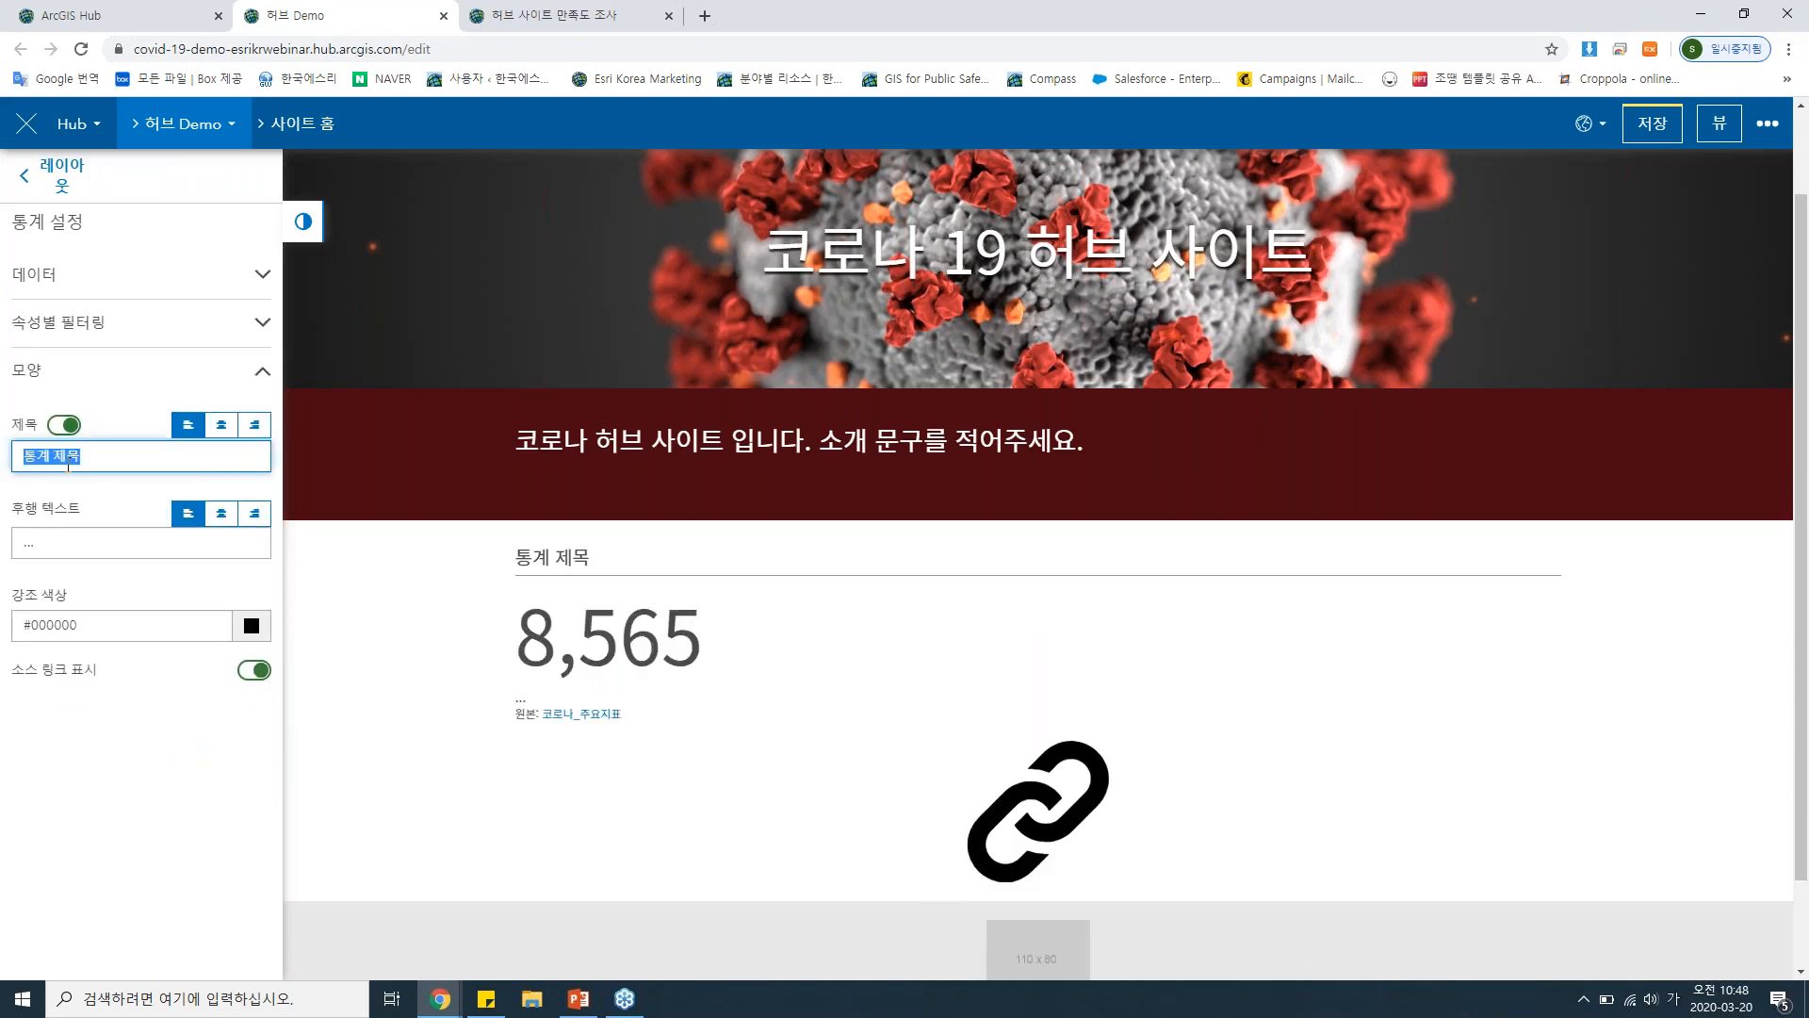
pyautogui.write('확')
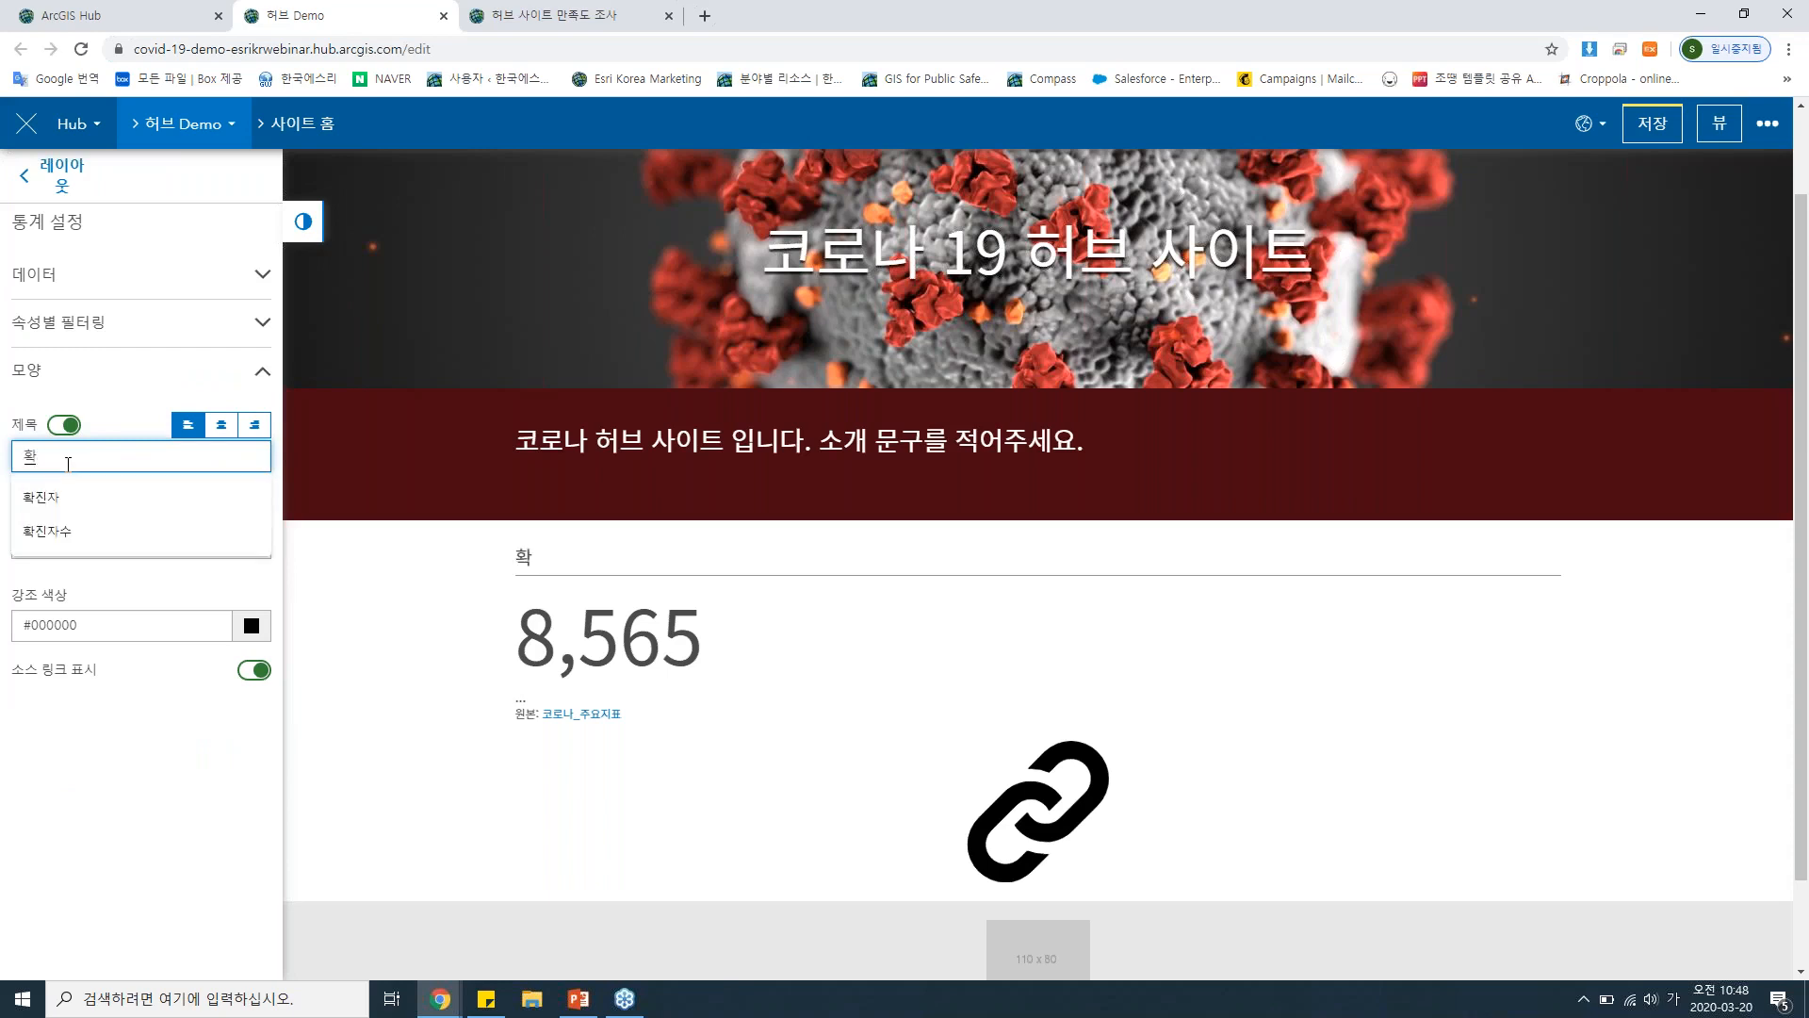
pyautogui.write('진환자수')
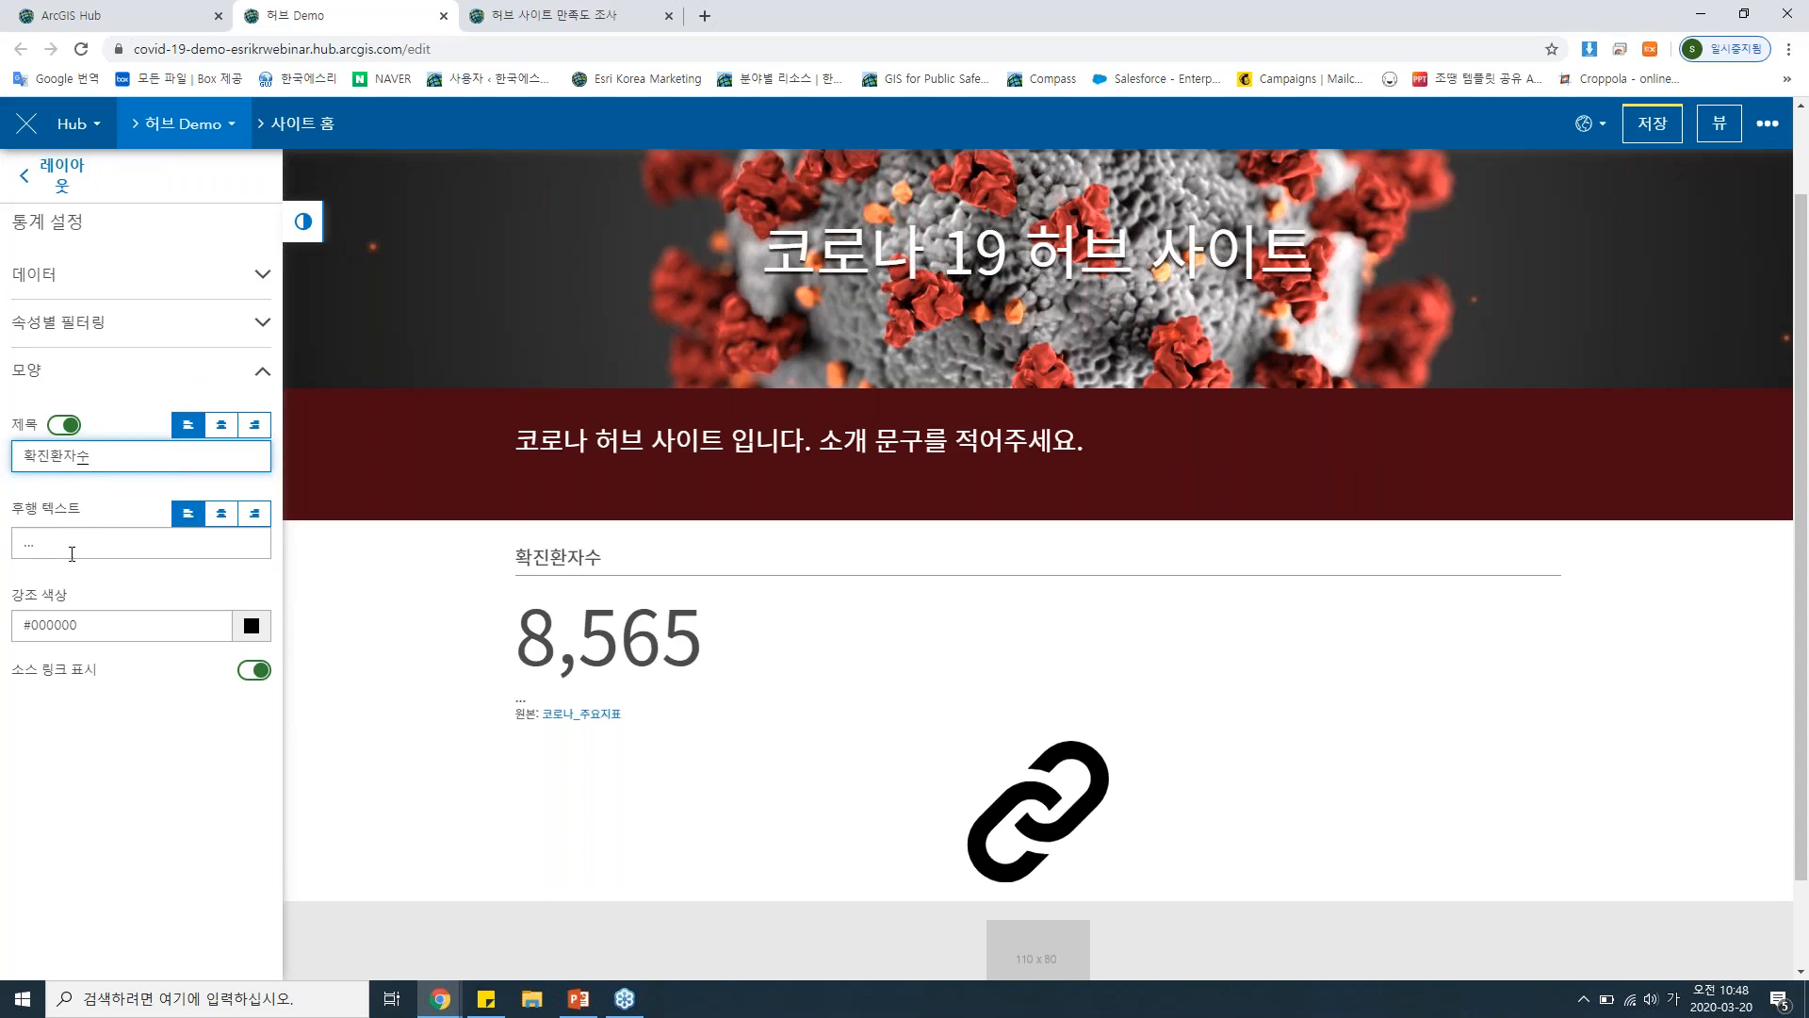
pyautogui.moveTo(71, 553); pyautogui.dragTo(11, 545)
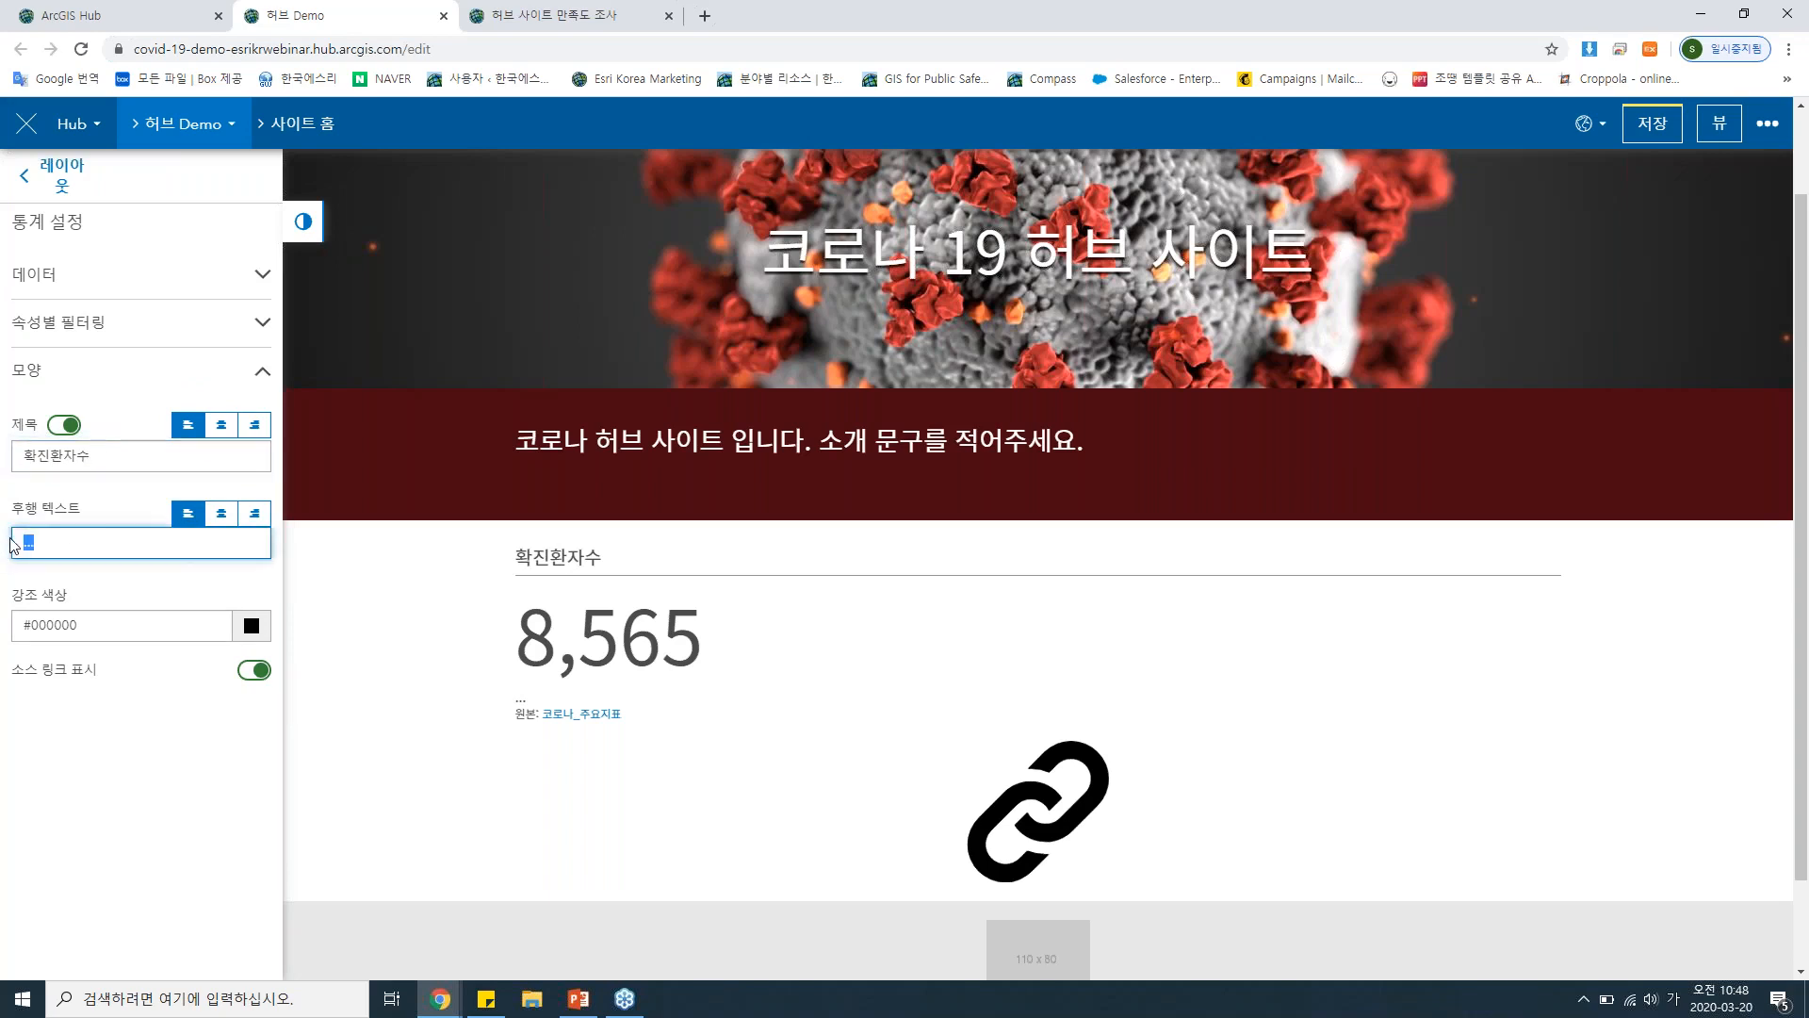
pyautogui.write('며')
# Set the 확진환자수 card's accent colour to blue #1659b4 and hide its source link.
pyautogui.click(251, 629)
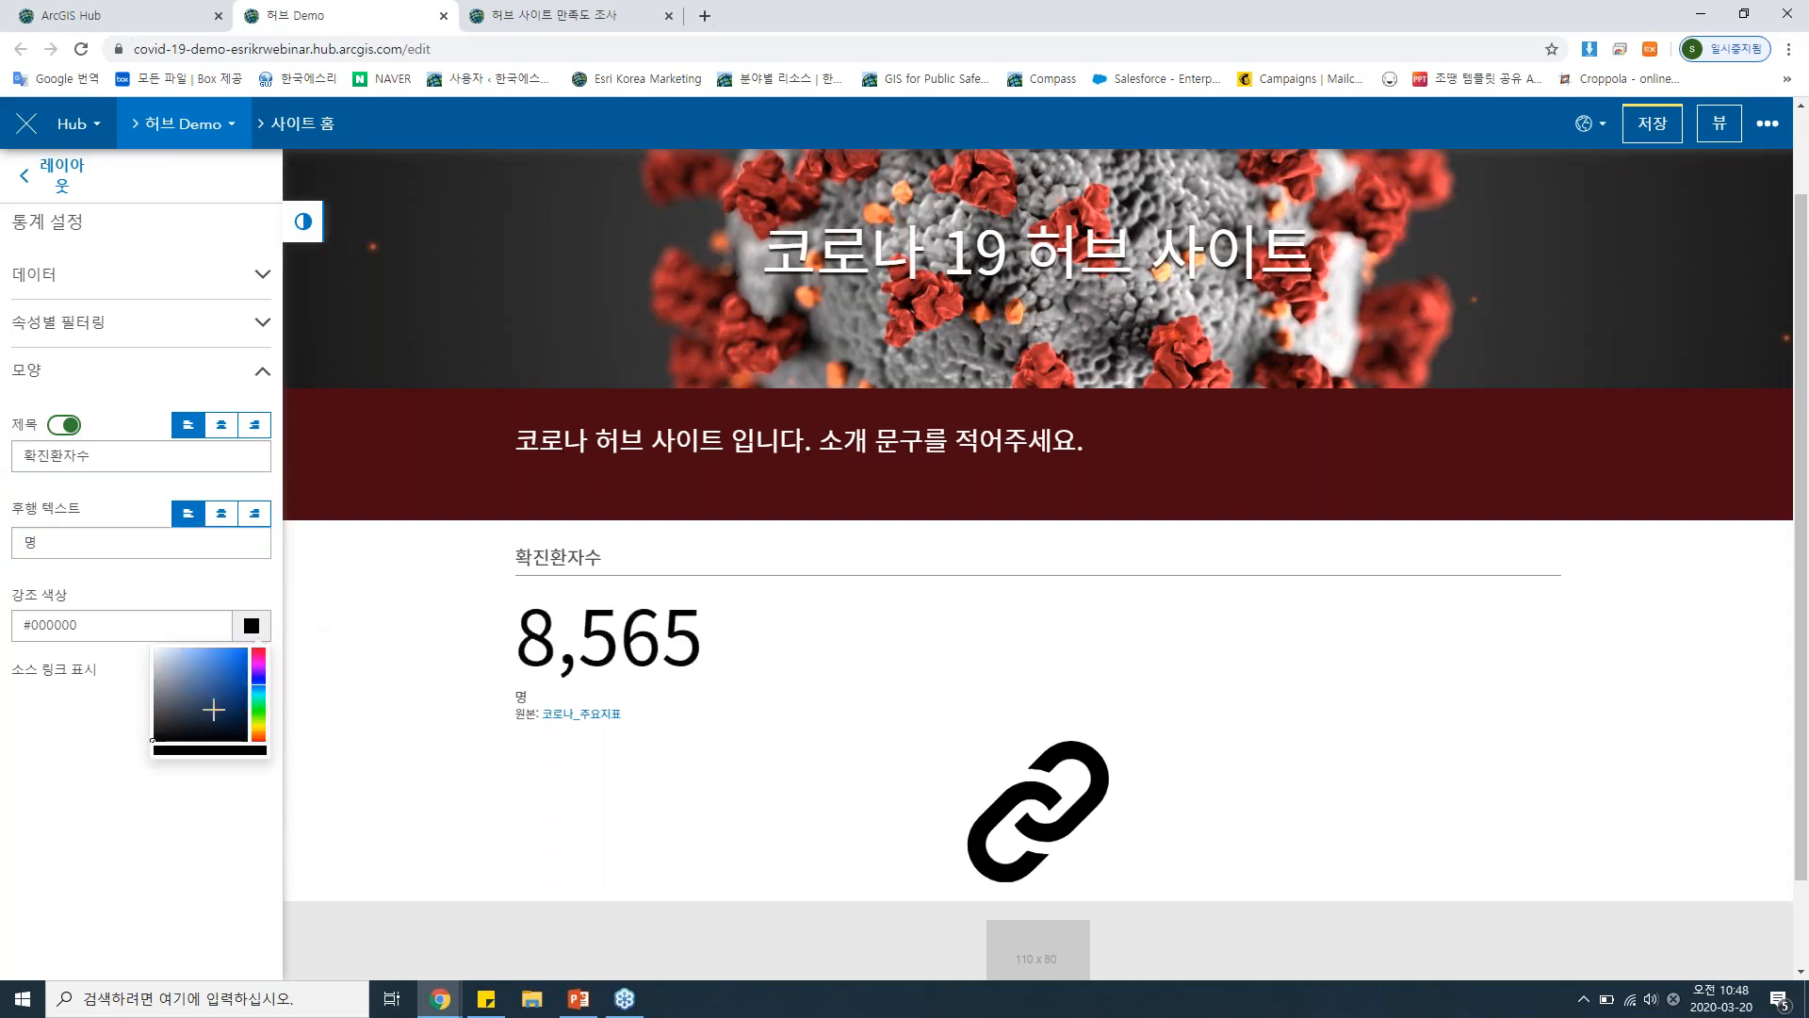
pyautogui.moveTo(214, 709); pyautogui.dragTo(236, 674)
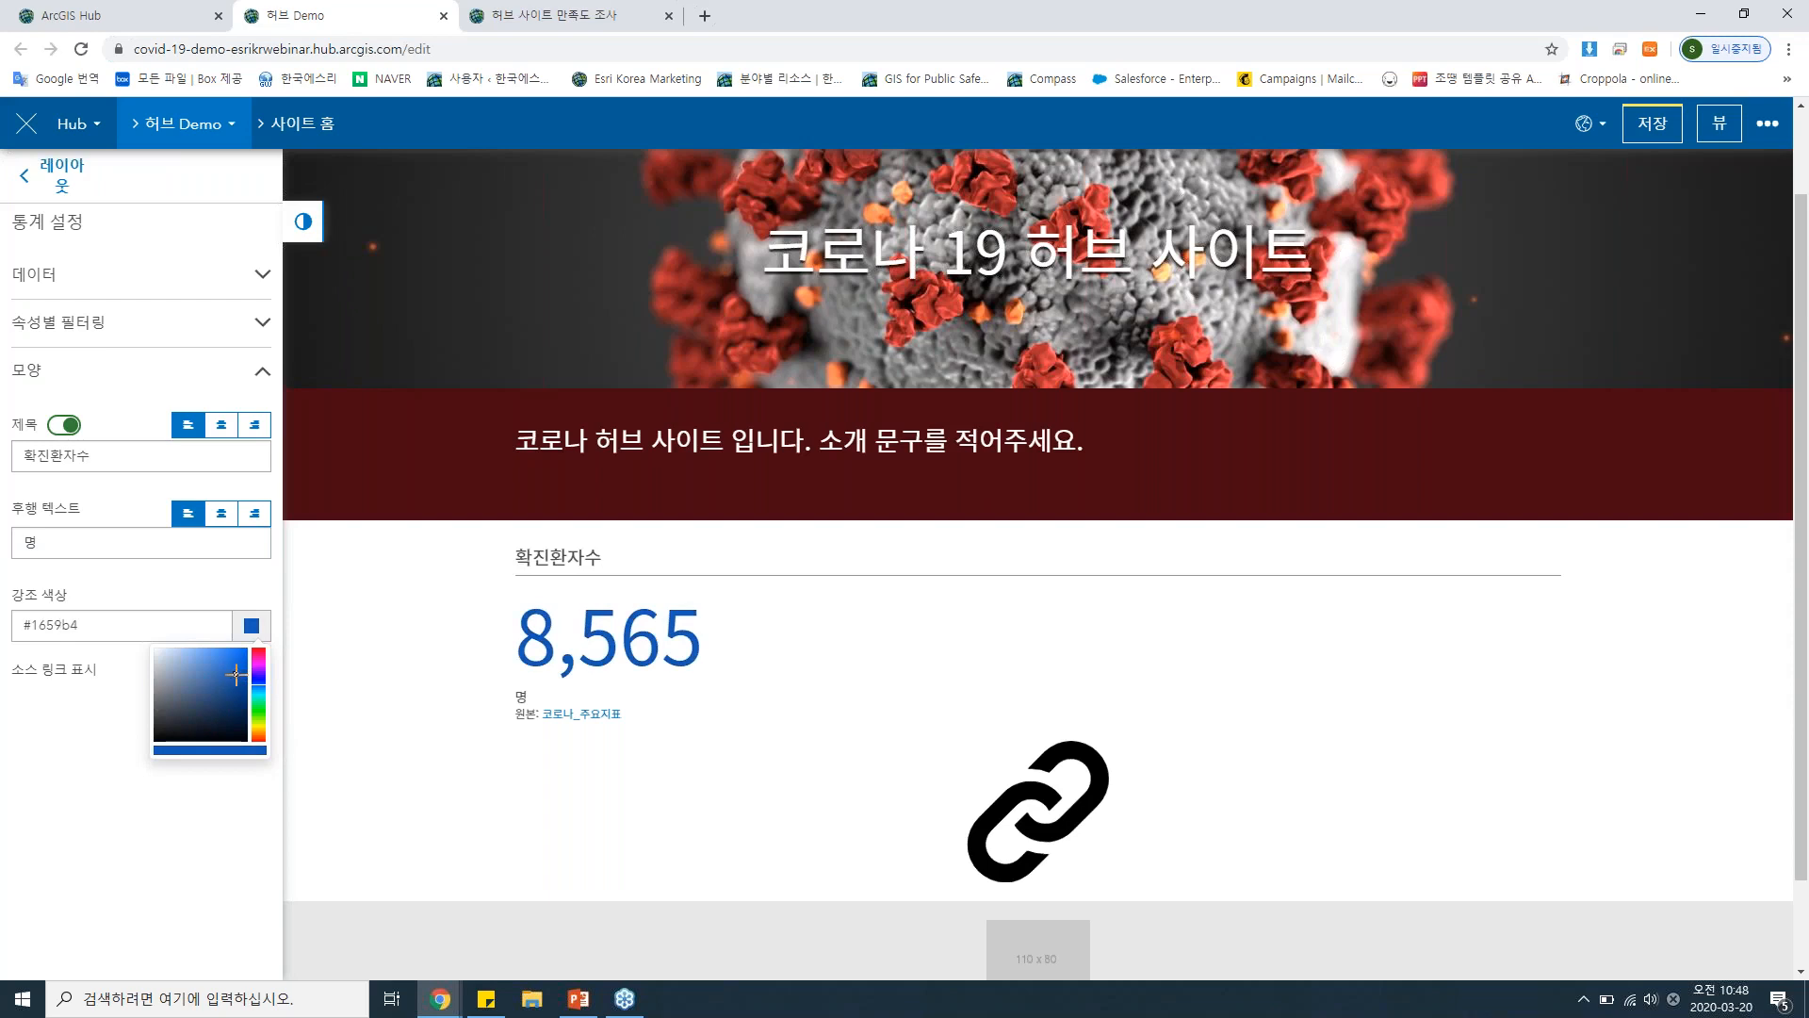
pyautogui.click(113, 730)
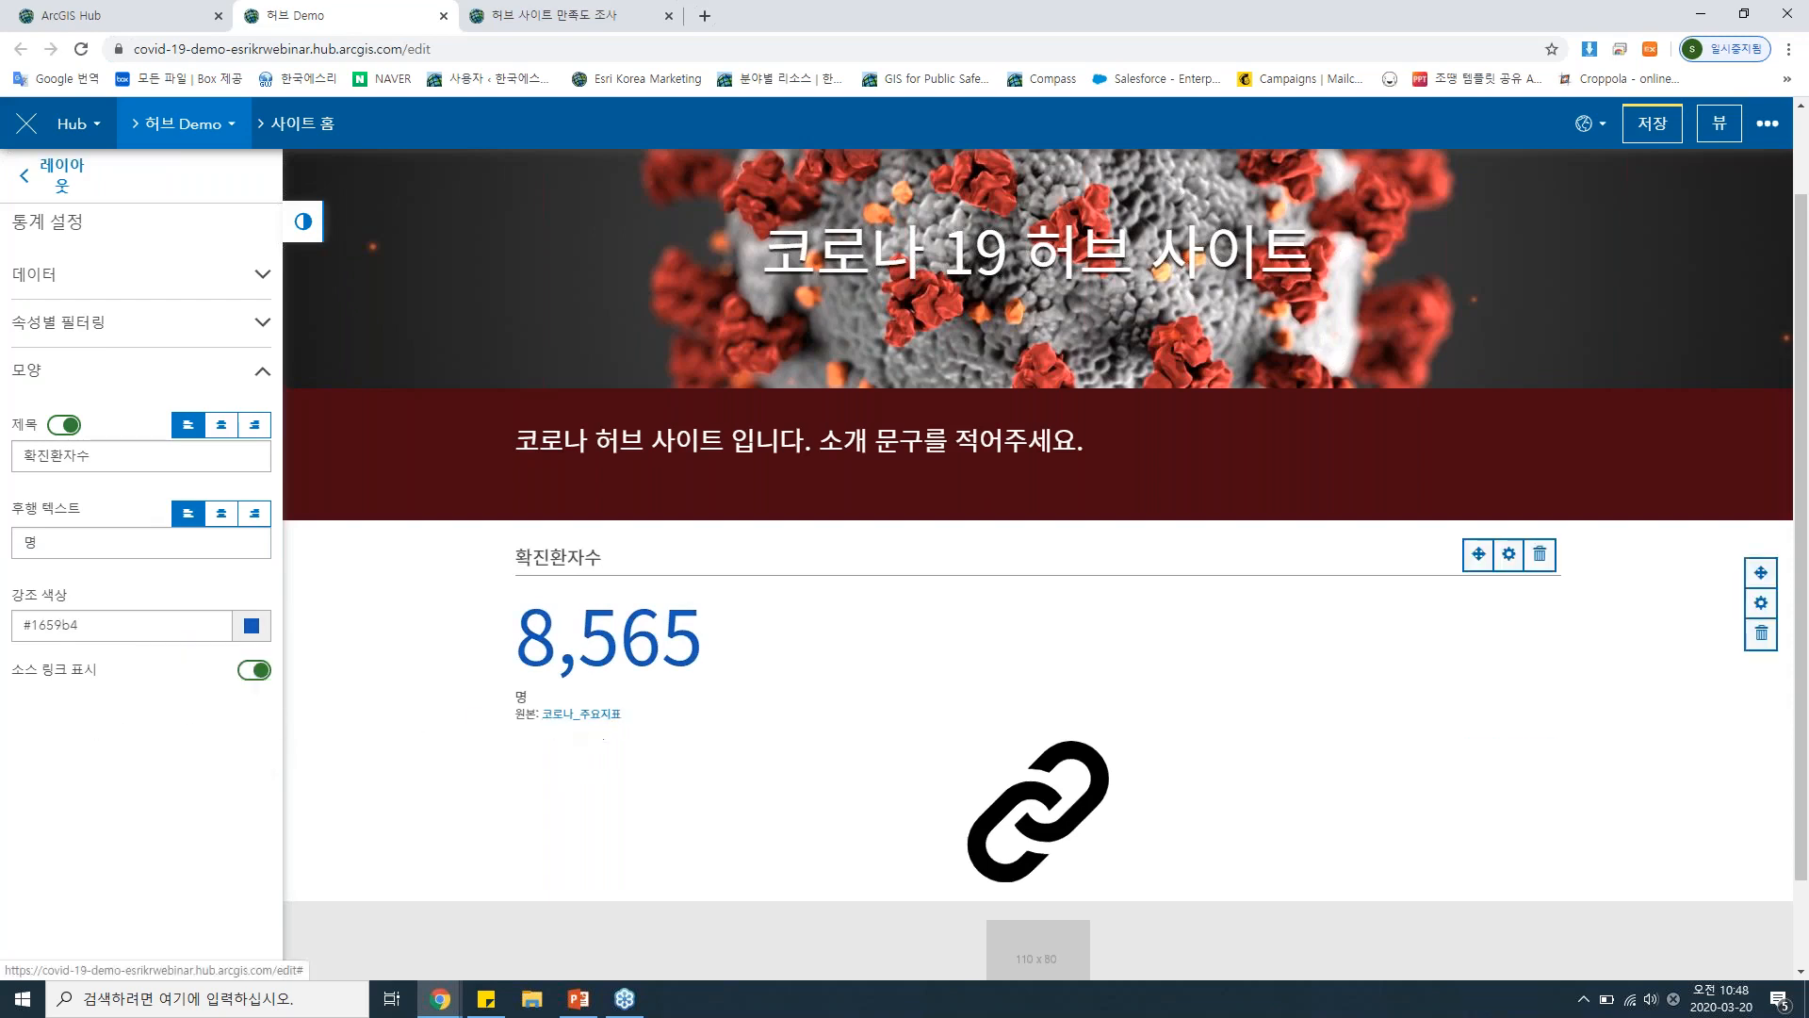
pyautogui.click(261, 676)
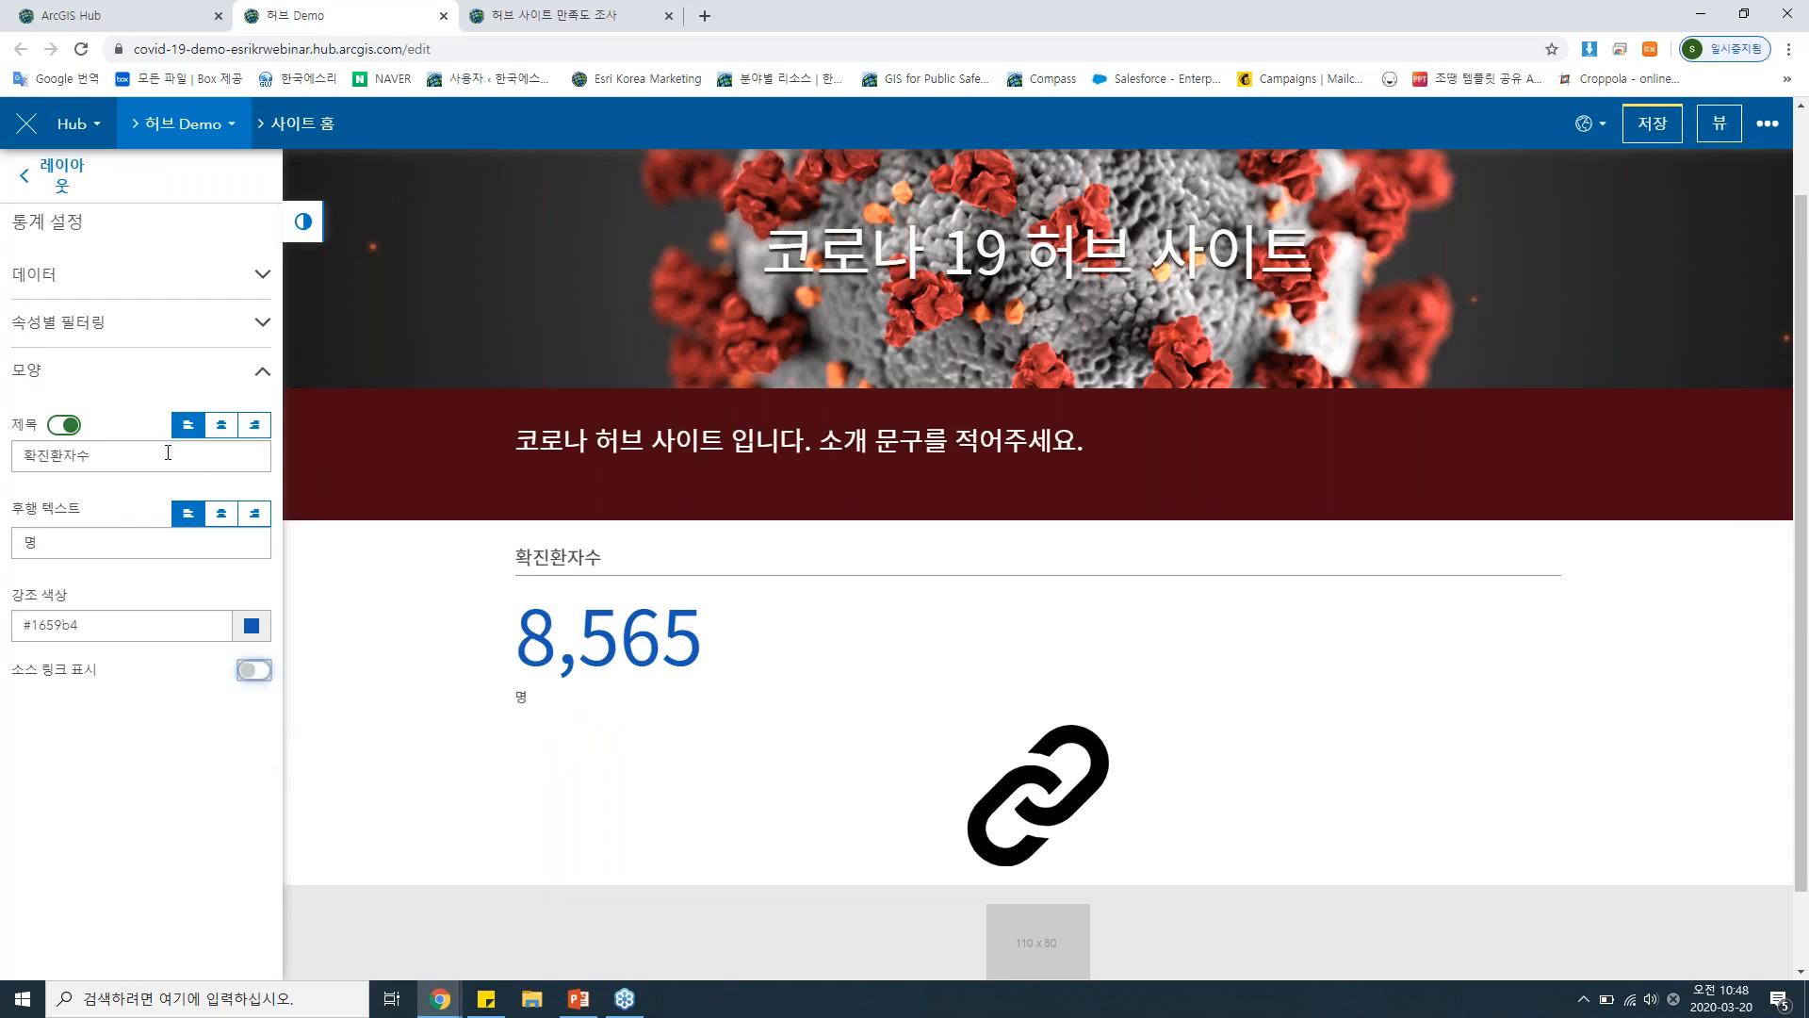
# Add a second 요약 통계 card to the right of 확진환자수 and link it to 코로나_주요지표, found by searching 전 세계(공개) for 코로나.
pyautogui.click(60, 186)
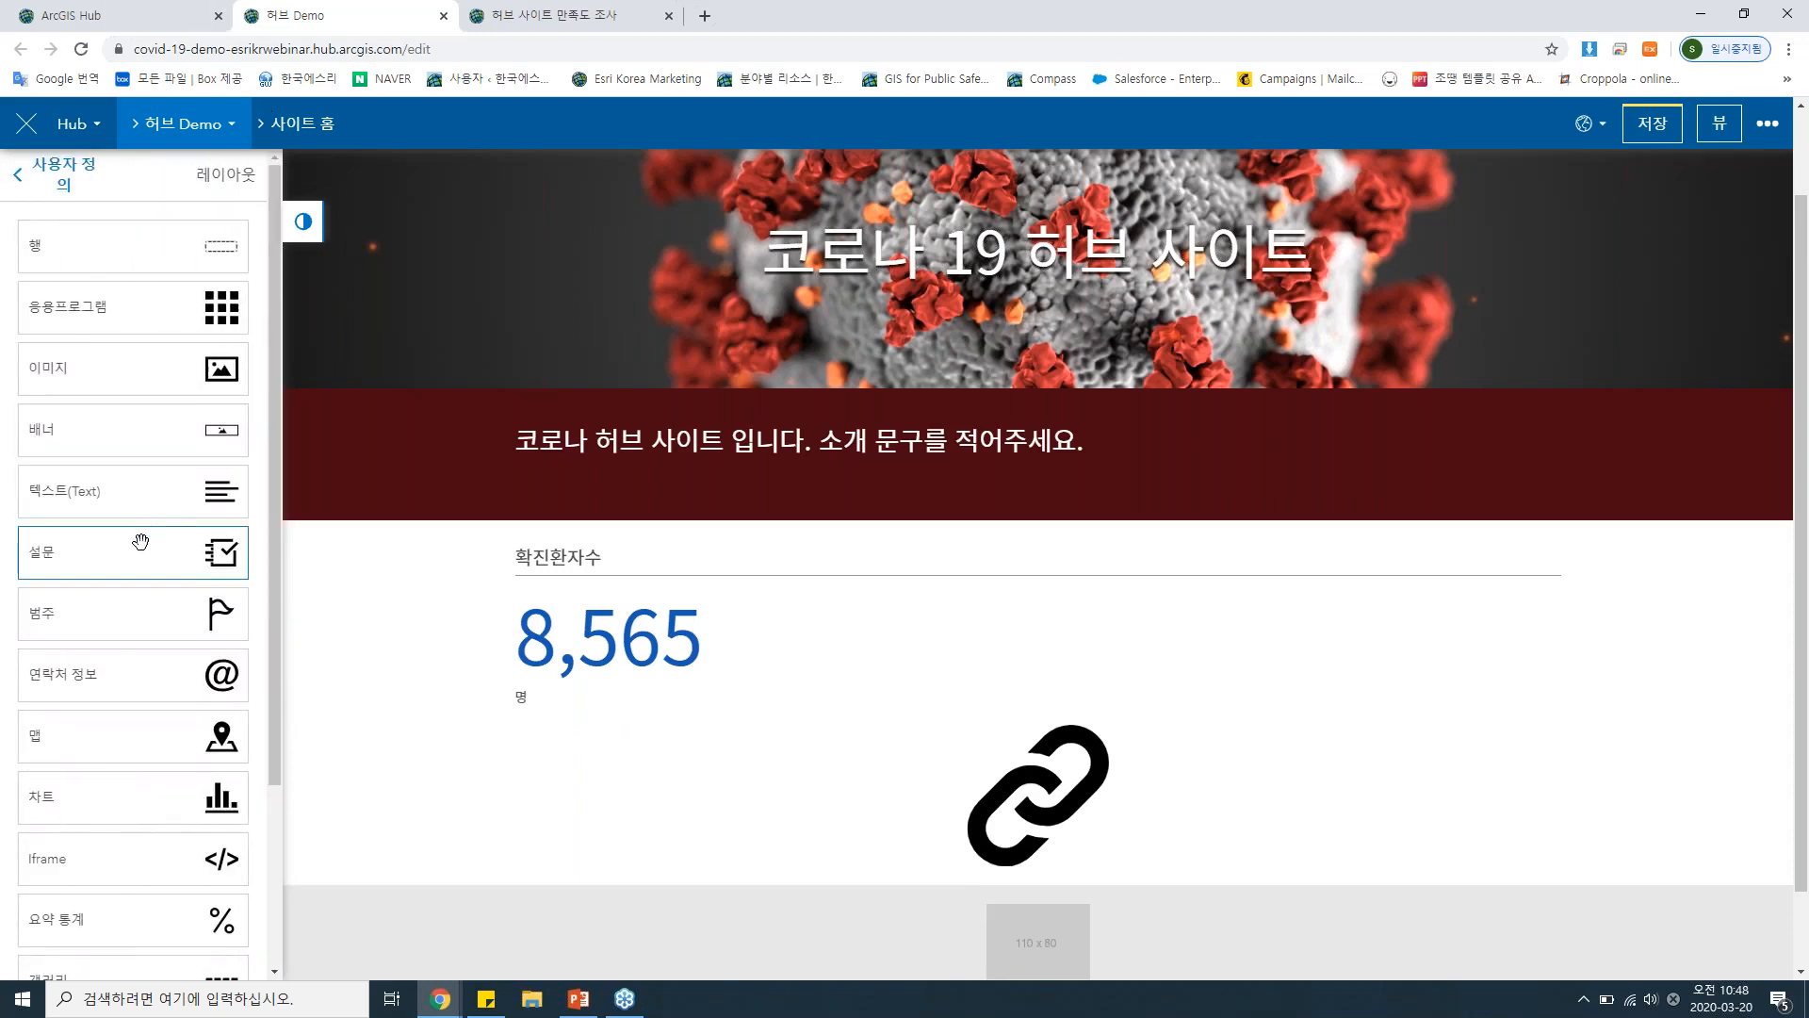
pyautogui.scroll(-3, 137, 566)
pyautogui.moveTo(126, 600); pyautogui.dragTo(1545, 533)
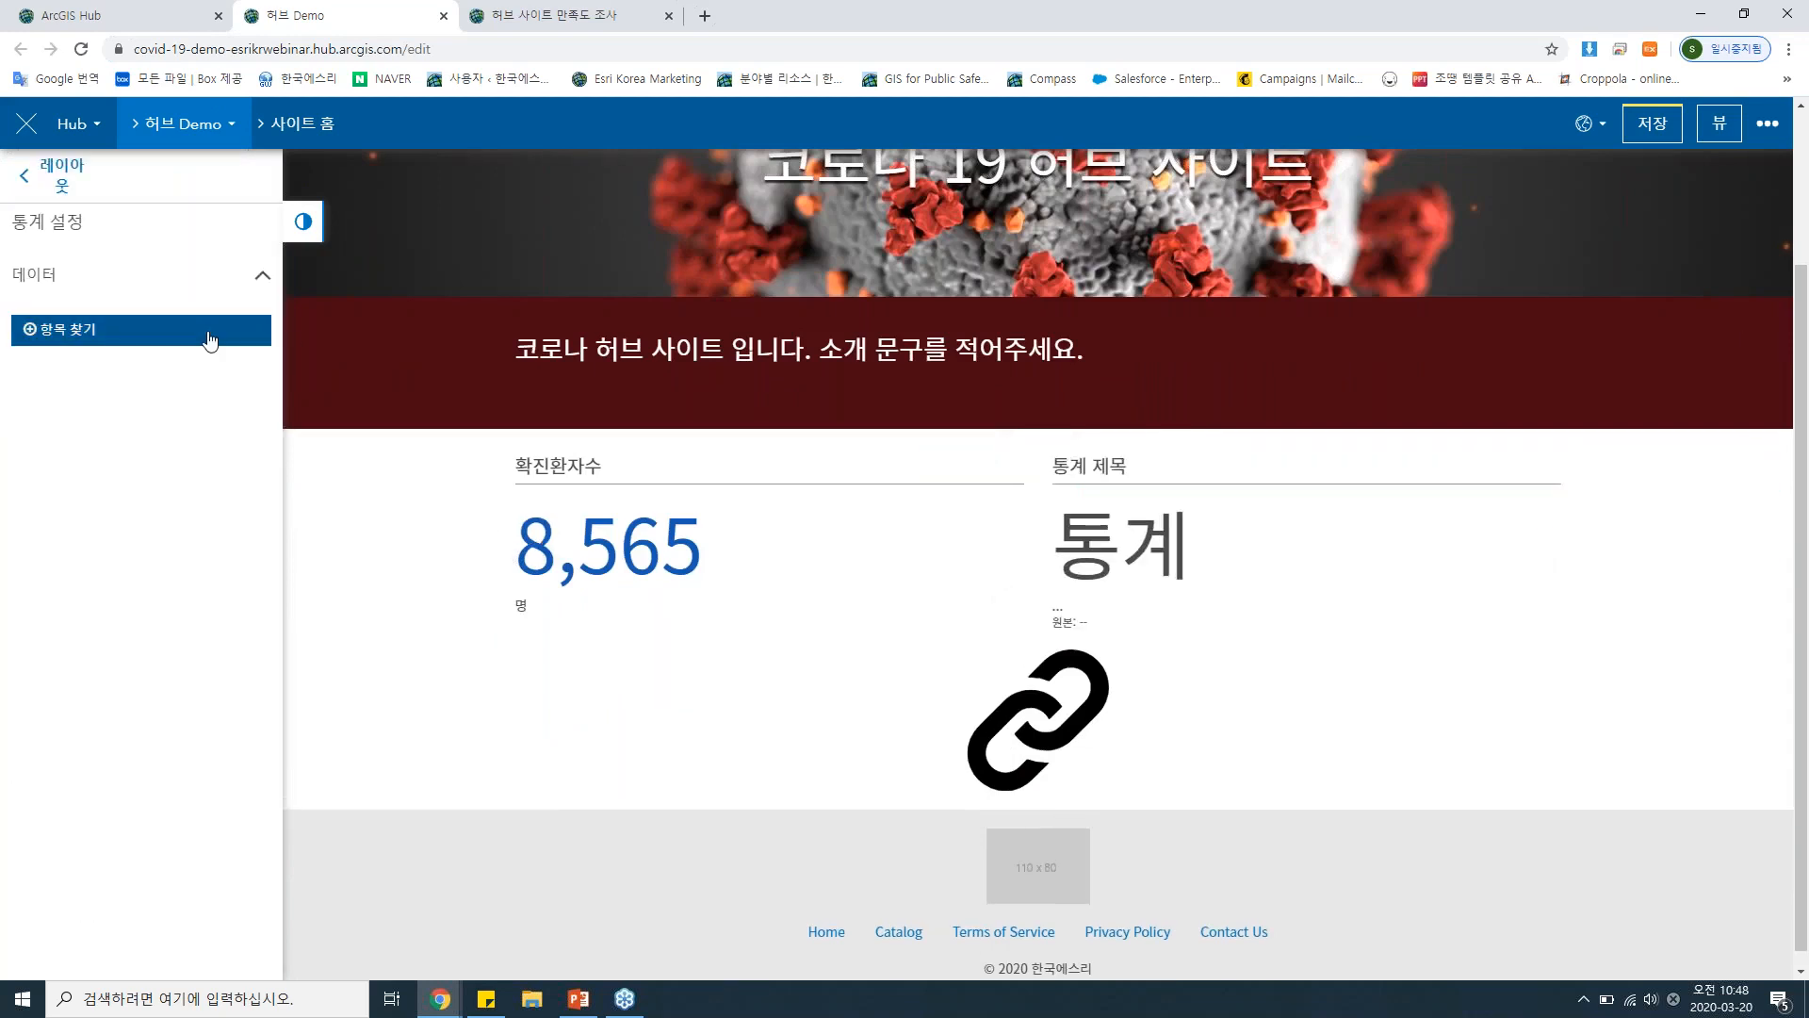
pyautogui.click(209, 339)
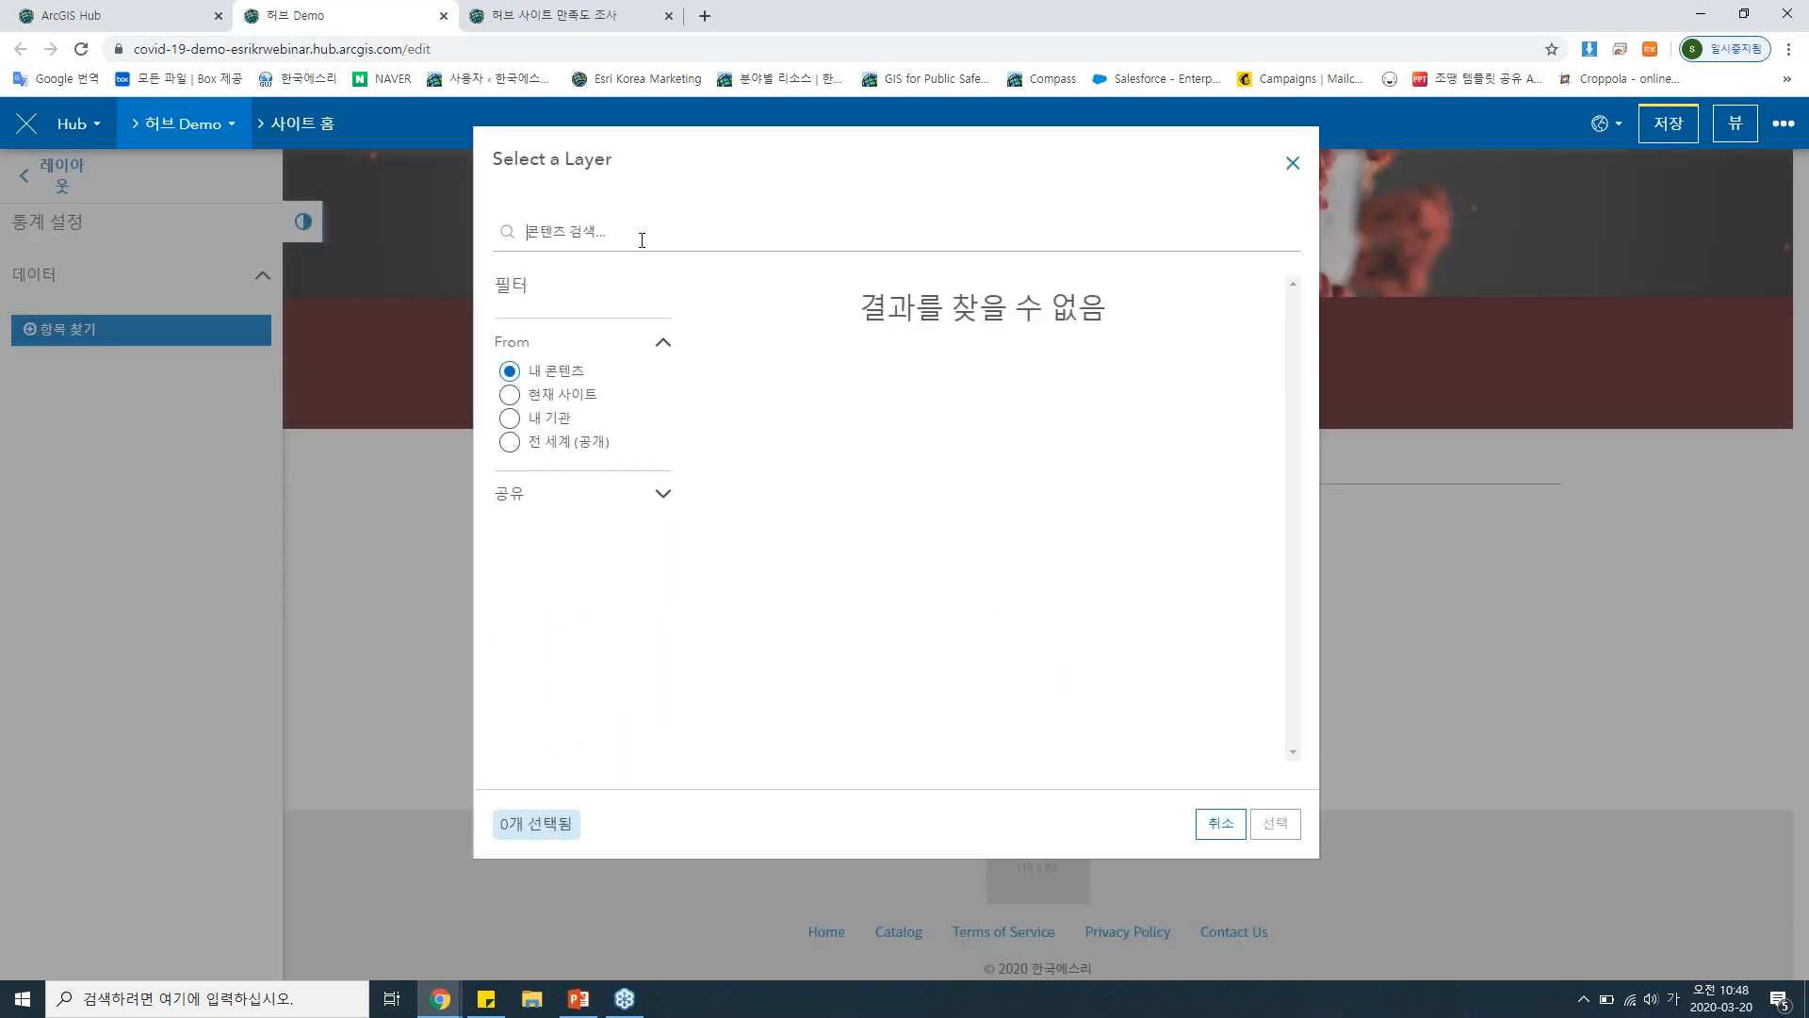
pyautogui.write('퀴')
pyautogui.press('Return')
pyautogui.click(583, 442)
pyautogui.scroll(-5, 1135, 489)
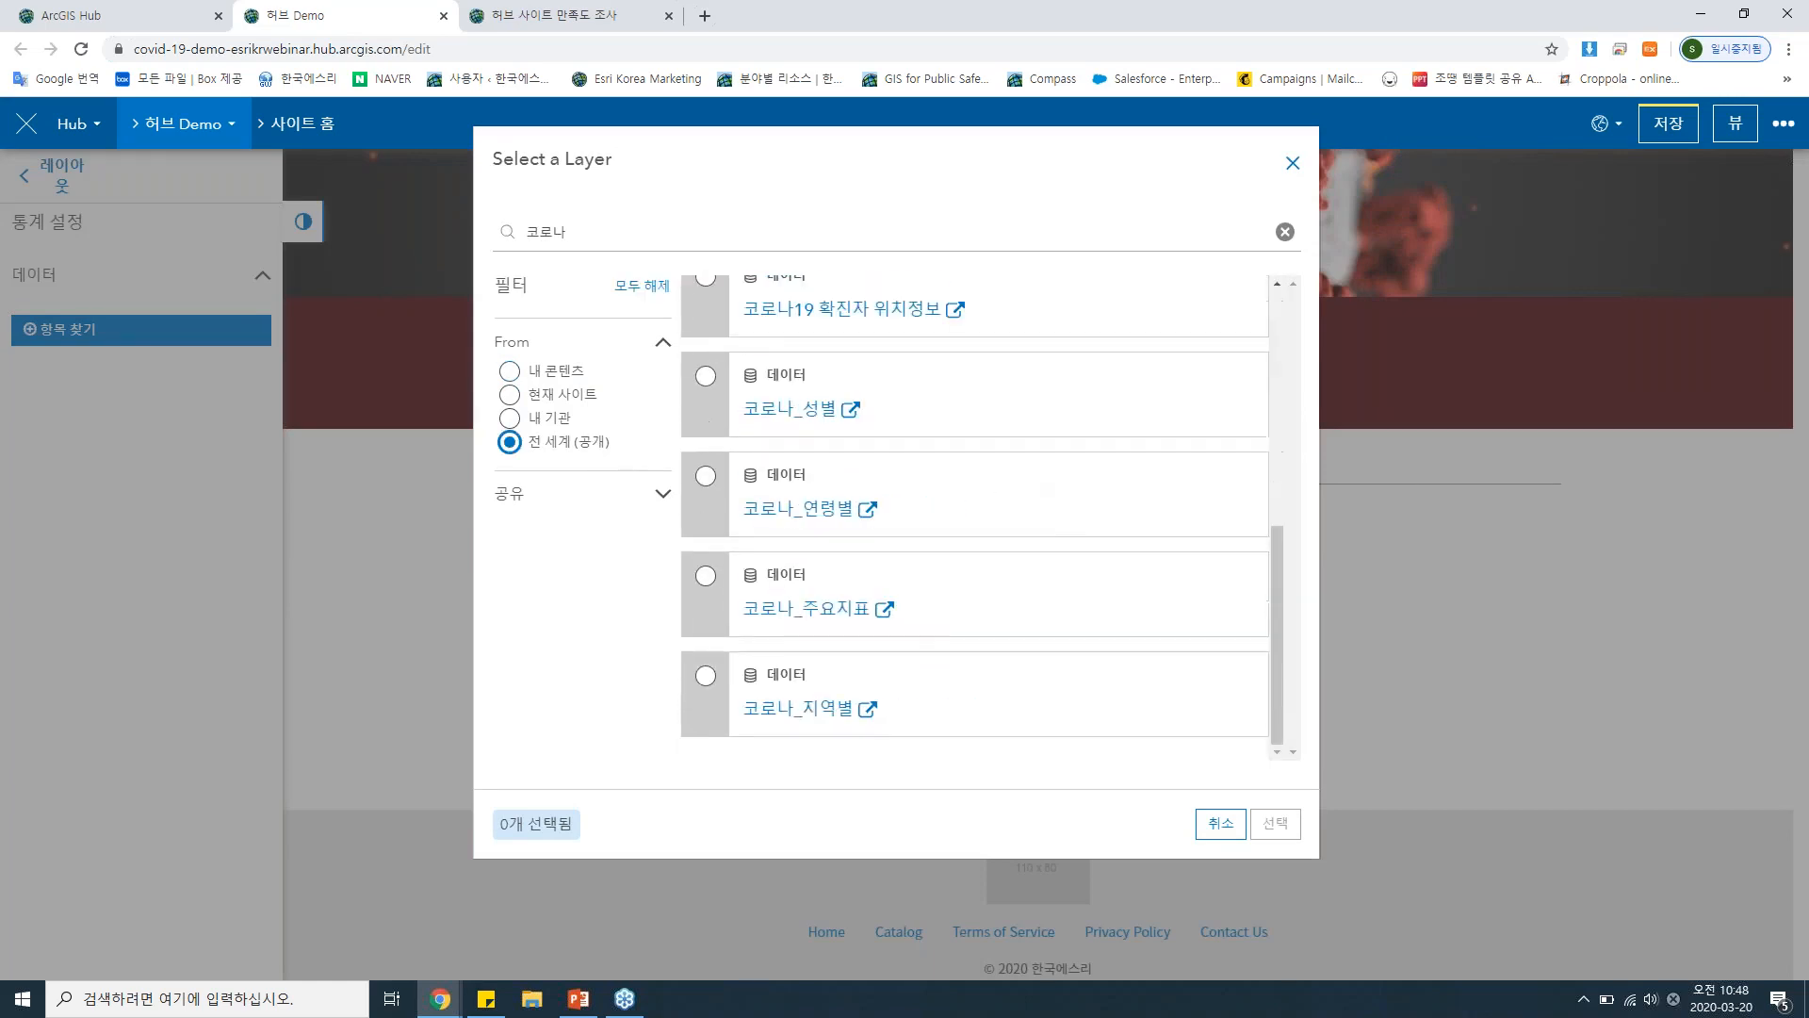
pyautogui.click(711, 582)
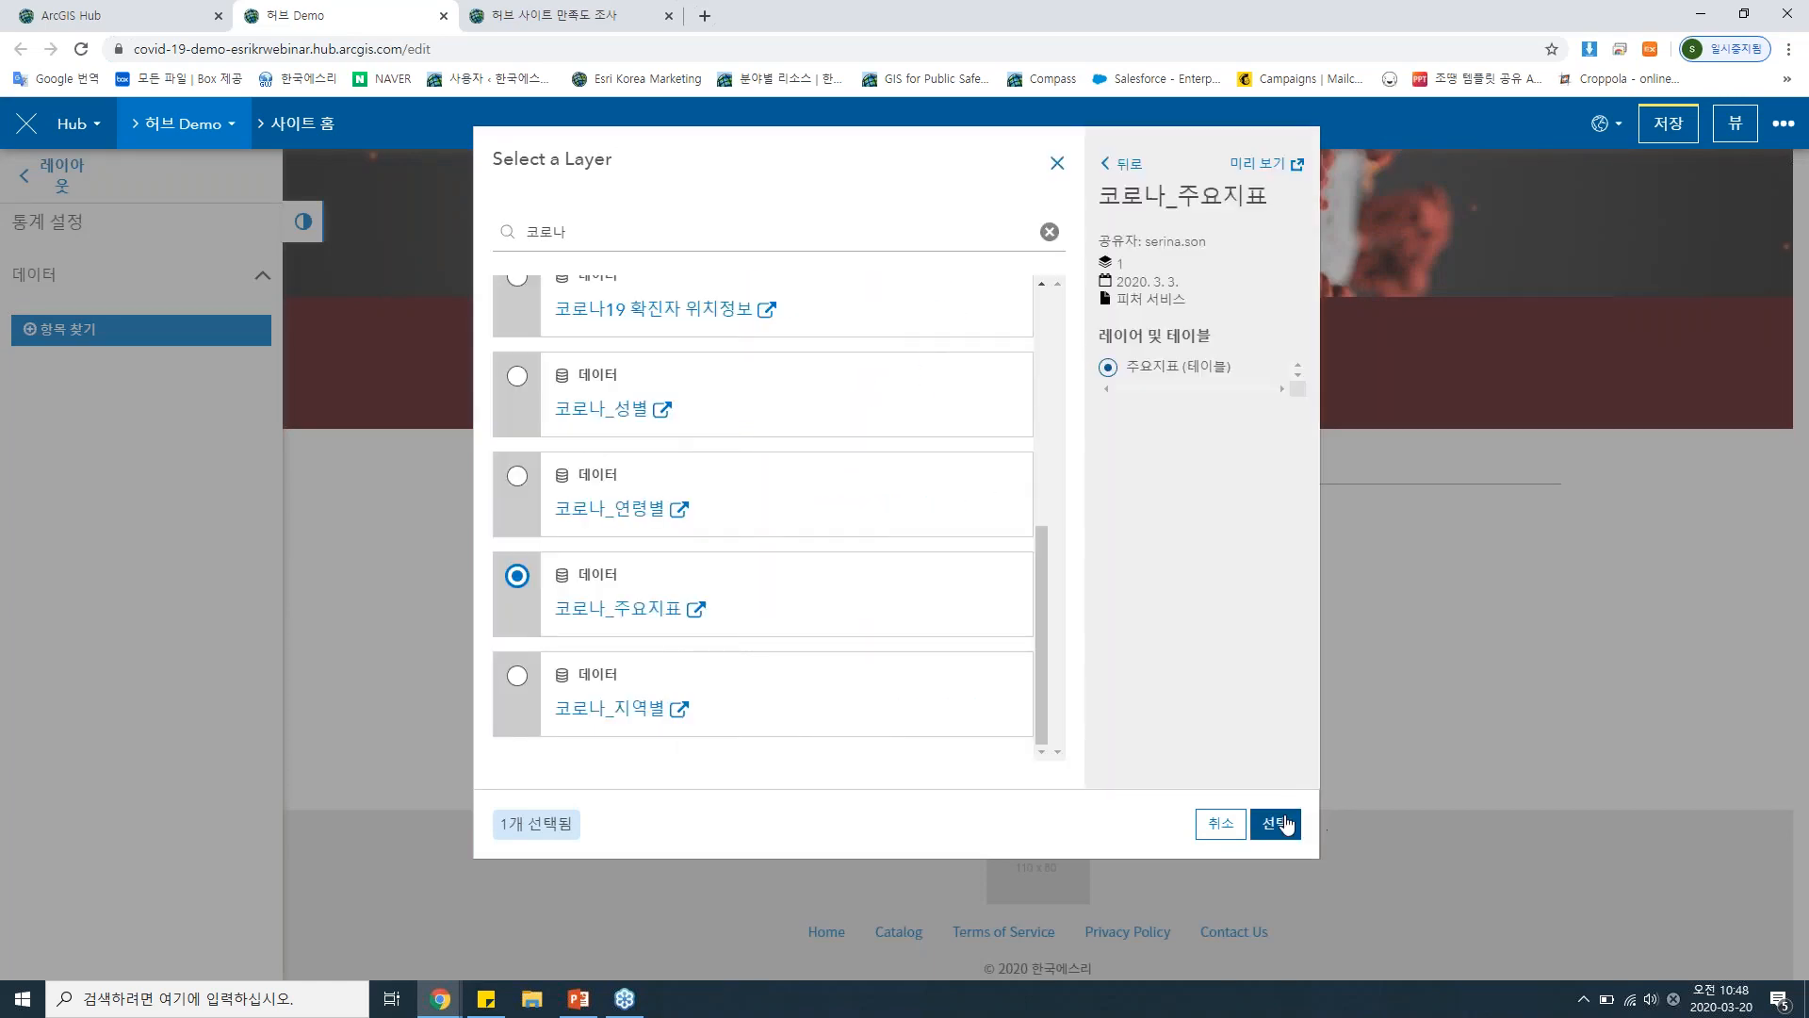
pyautogui.click(1270, 823)
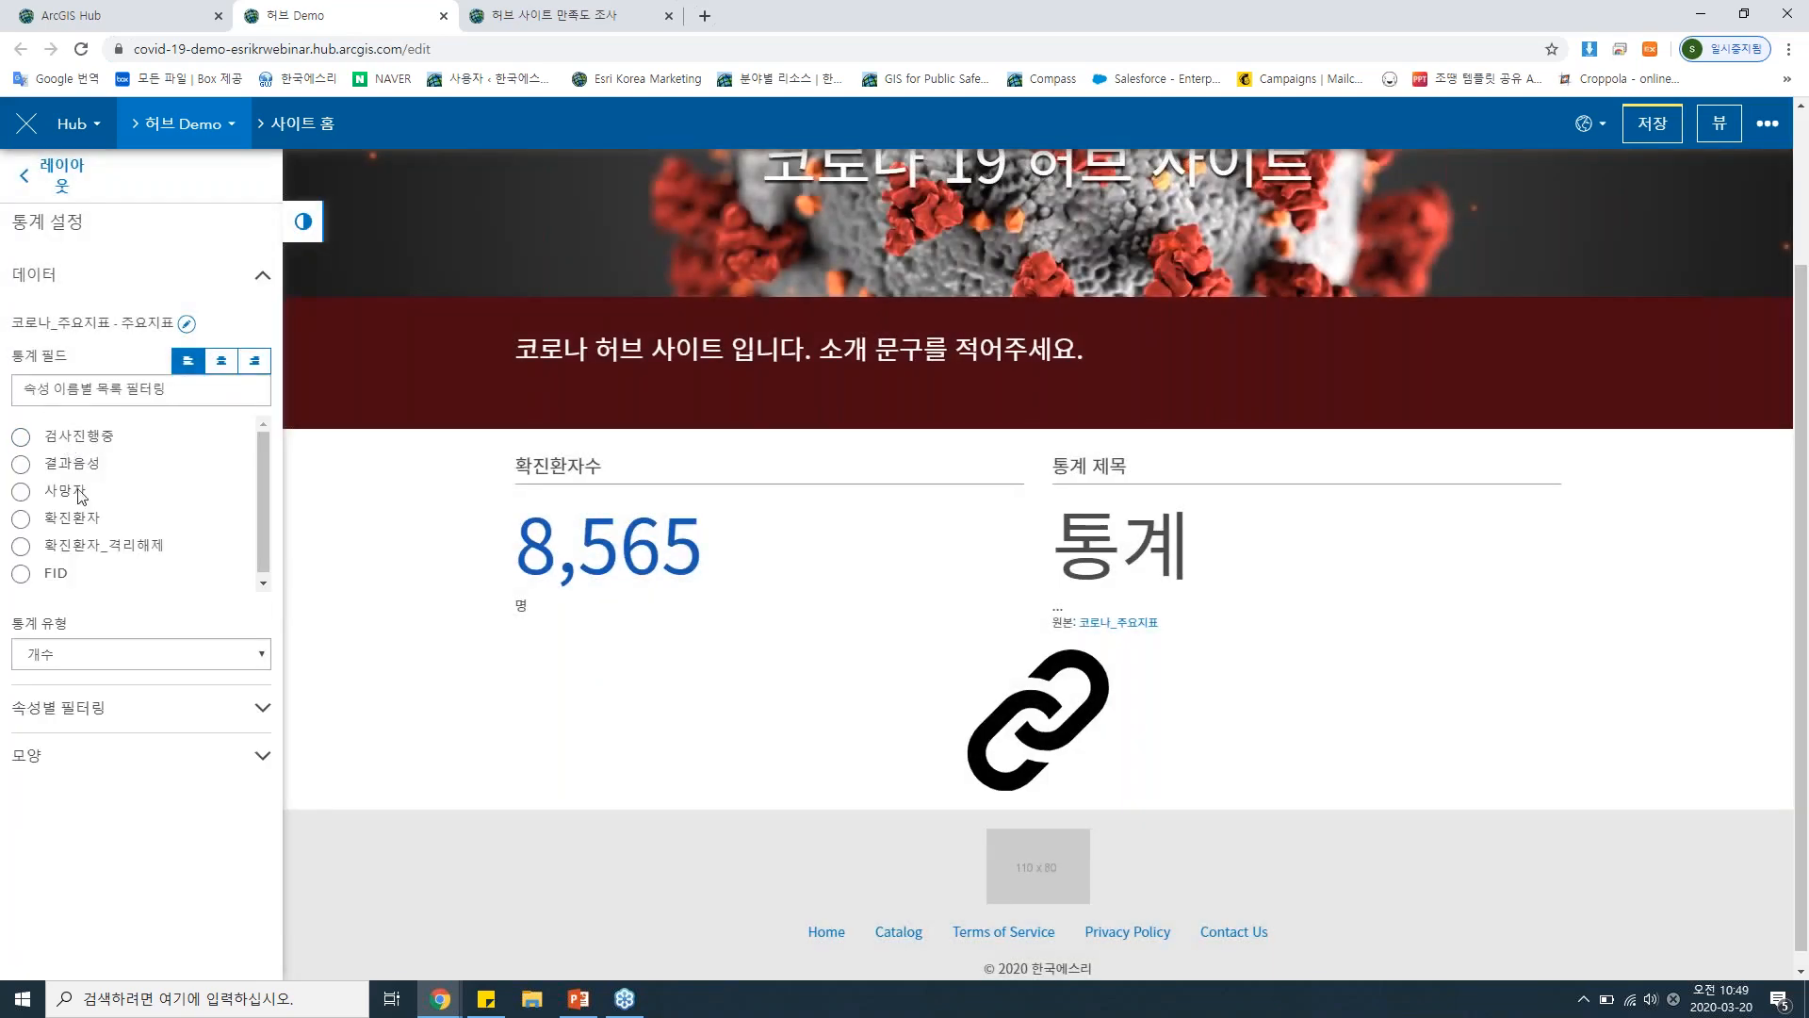
# Set the second summary card's statistic field to 사망자 and its statistic type to 합계.
pyautogui.click(52, 497)
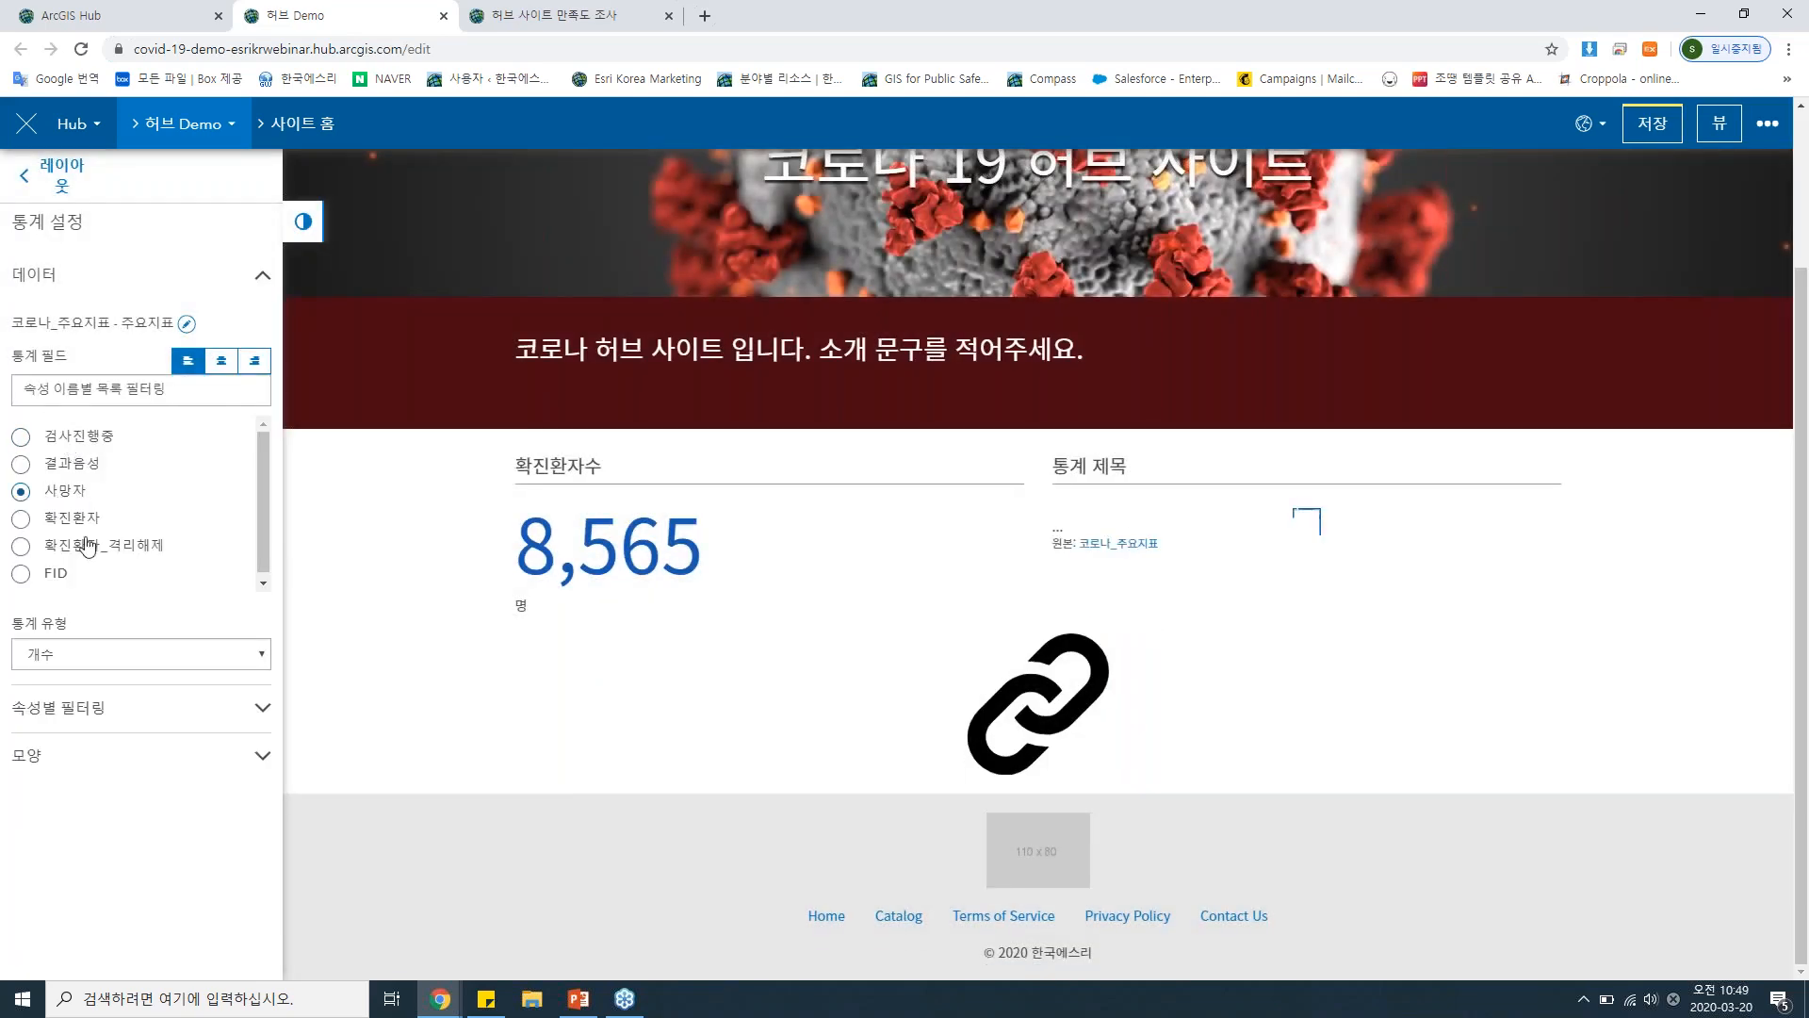
pyautogui.click(156, 657)
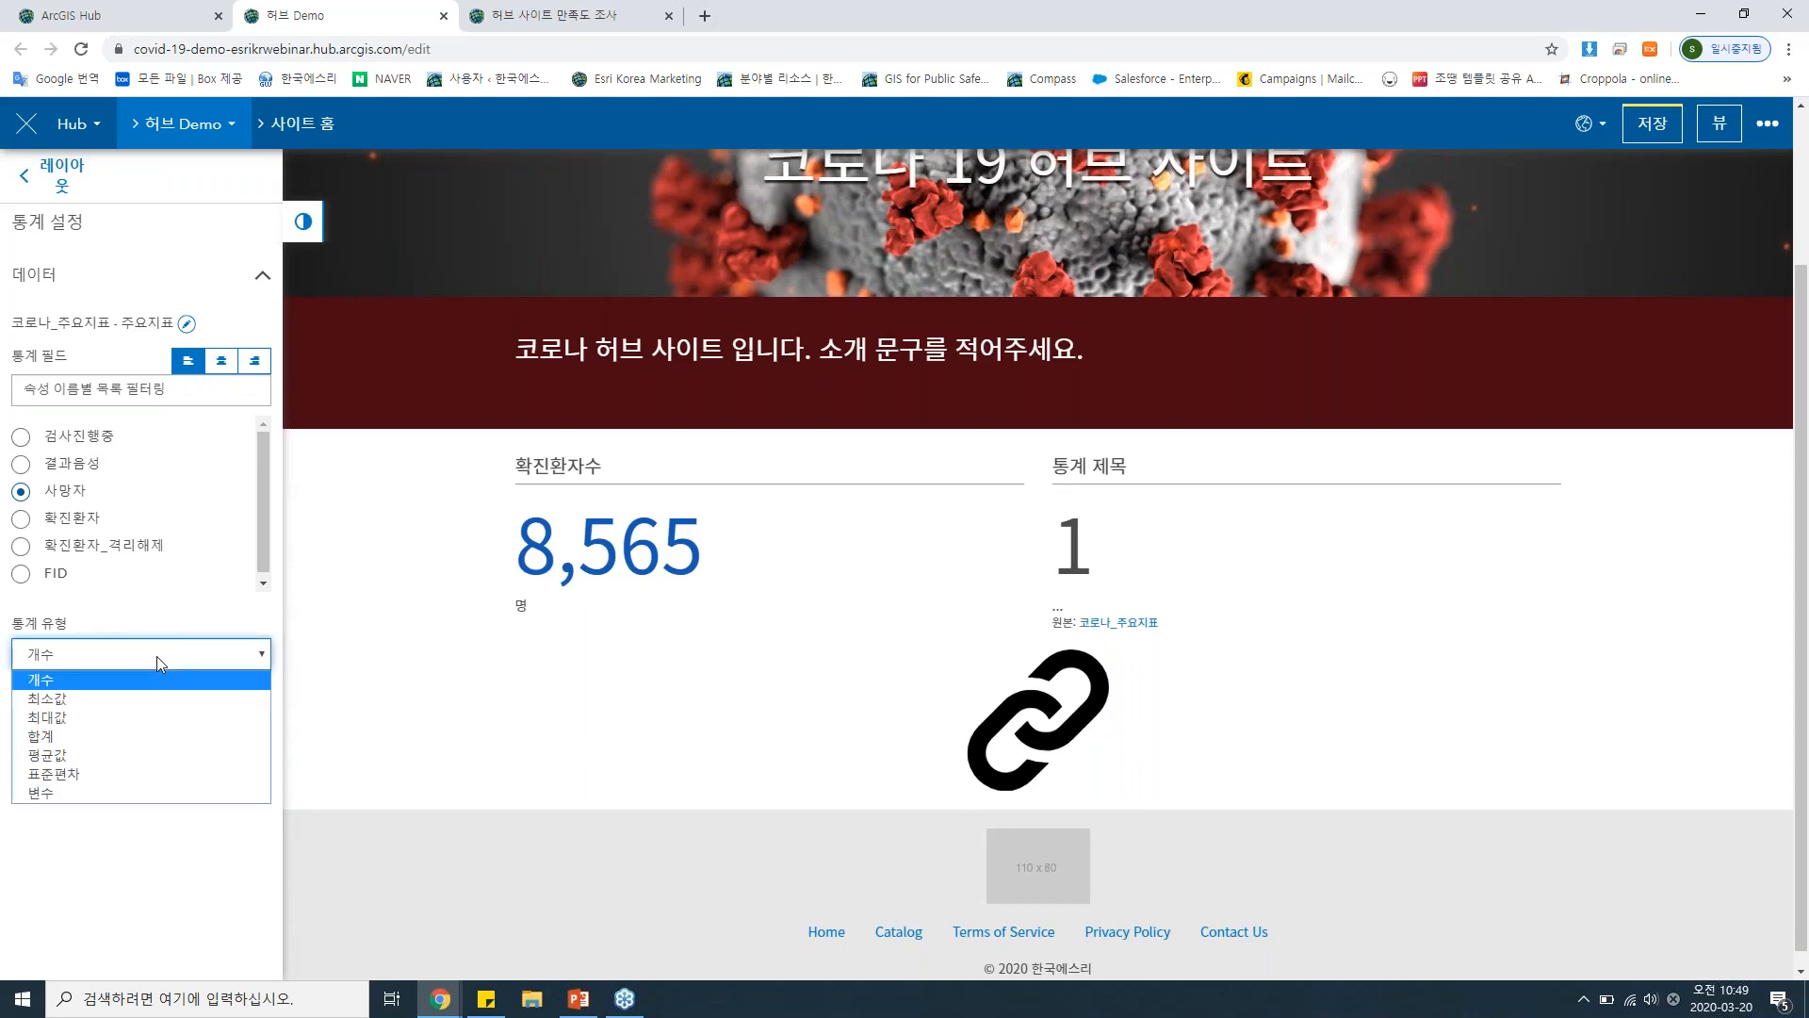
pyautogui.click(127, 736)
# Title the deaths statistic card 사망자수 and set its trailing text to 명.
pyautogui.click(129, 757)
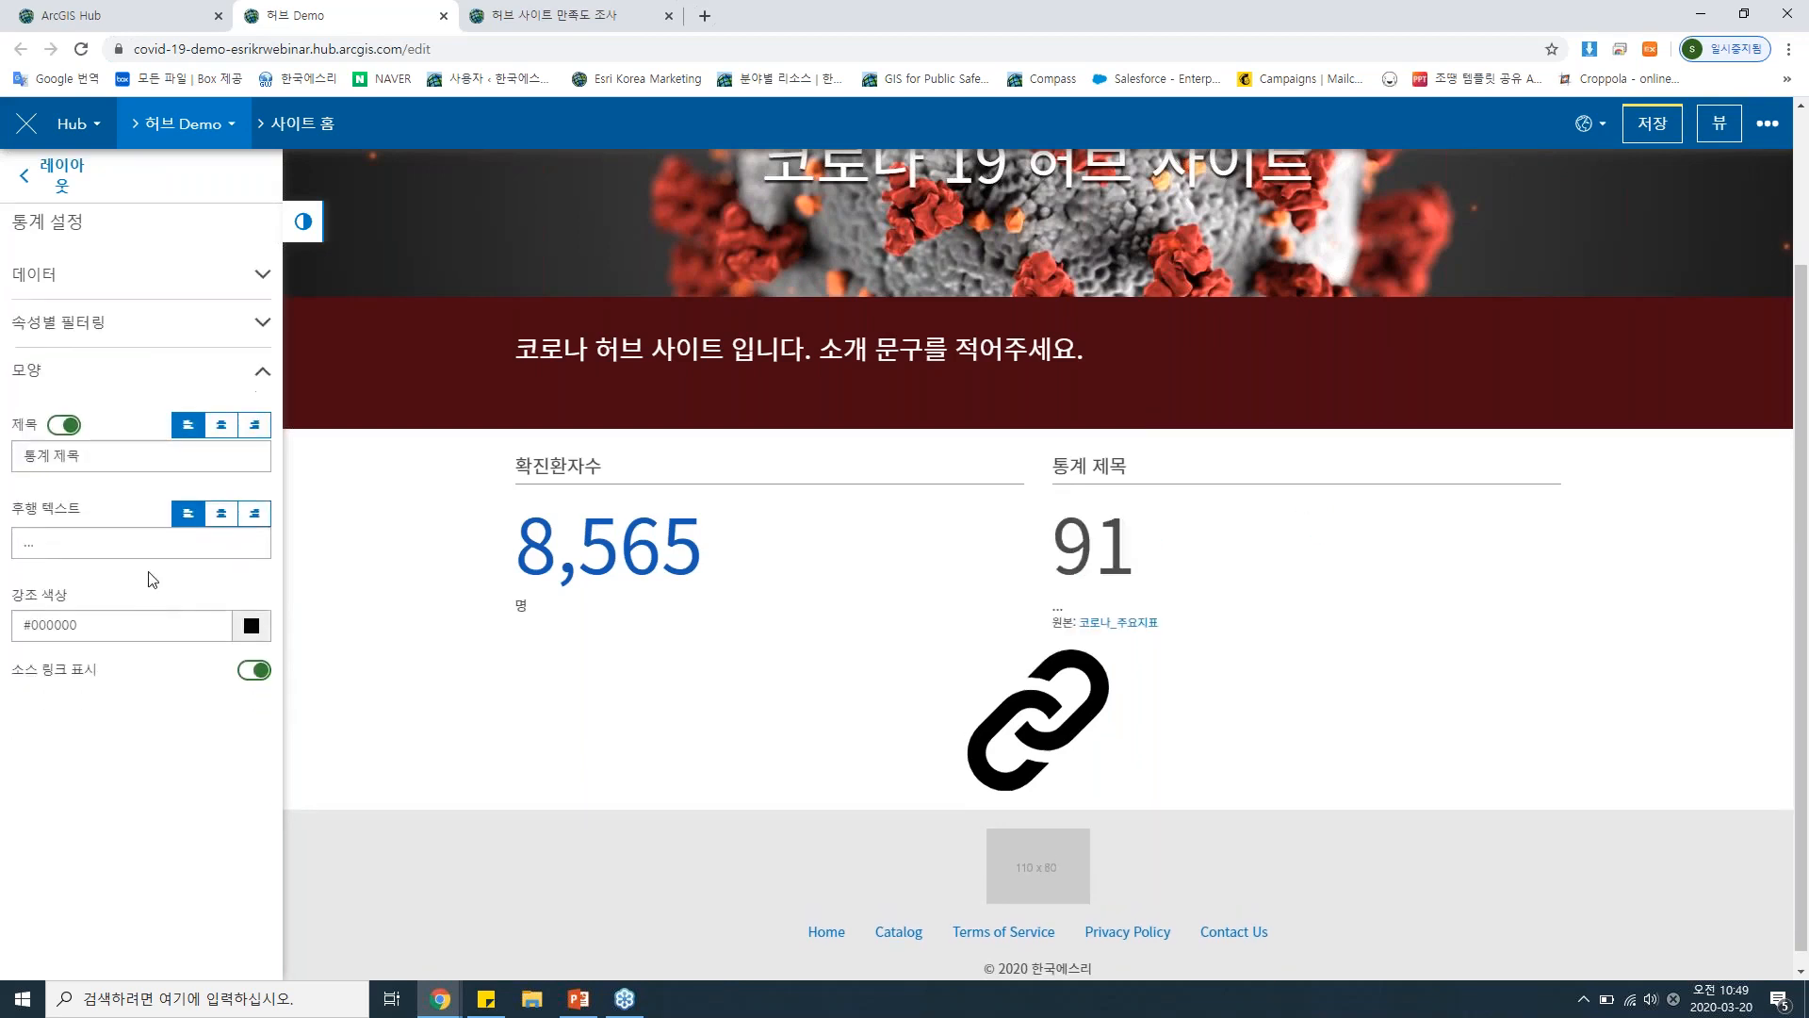
pyautogui.moveTo(109, 456); pyautogui.dragTo(3, 460)
pyautogui.write('사망자수')
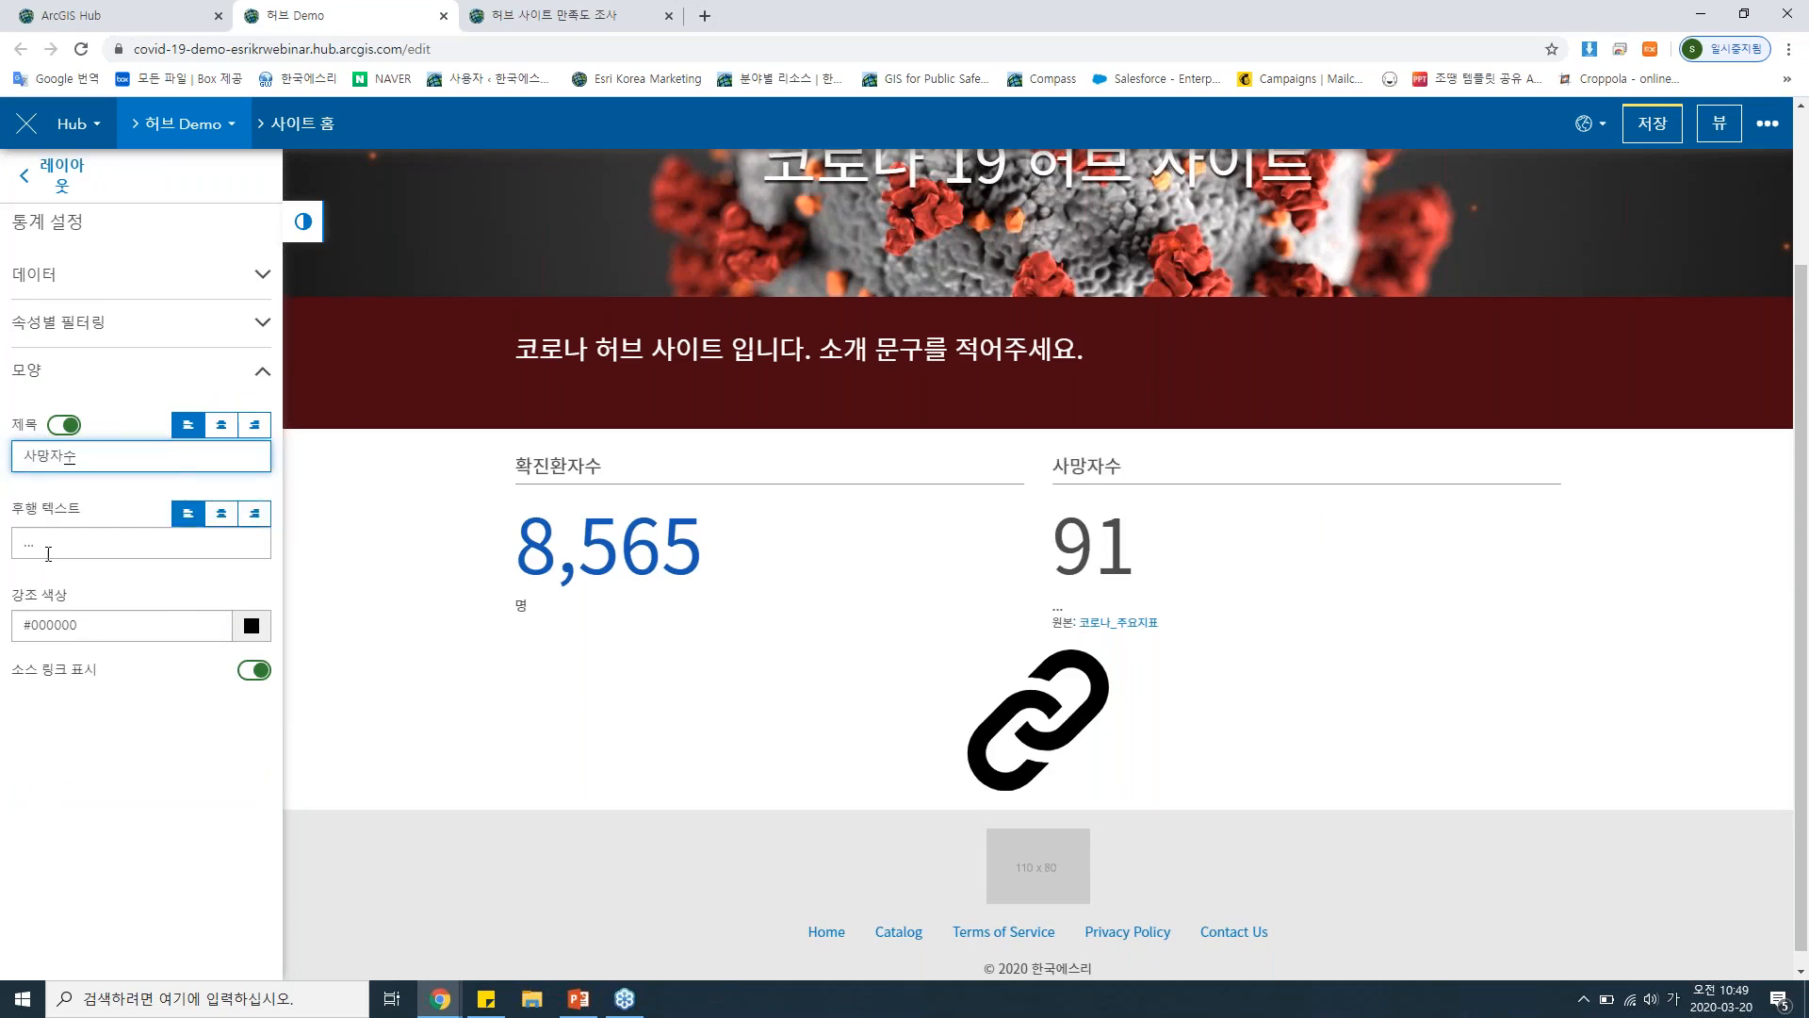
pyautogui.moveTo(42, 544); pyautogui.dragTo(10, 456)
pyautogui.write('며')
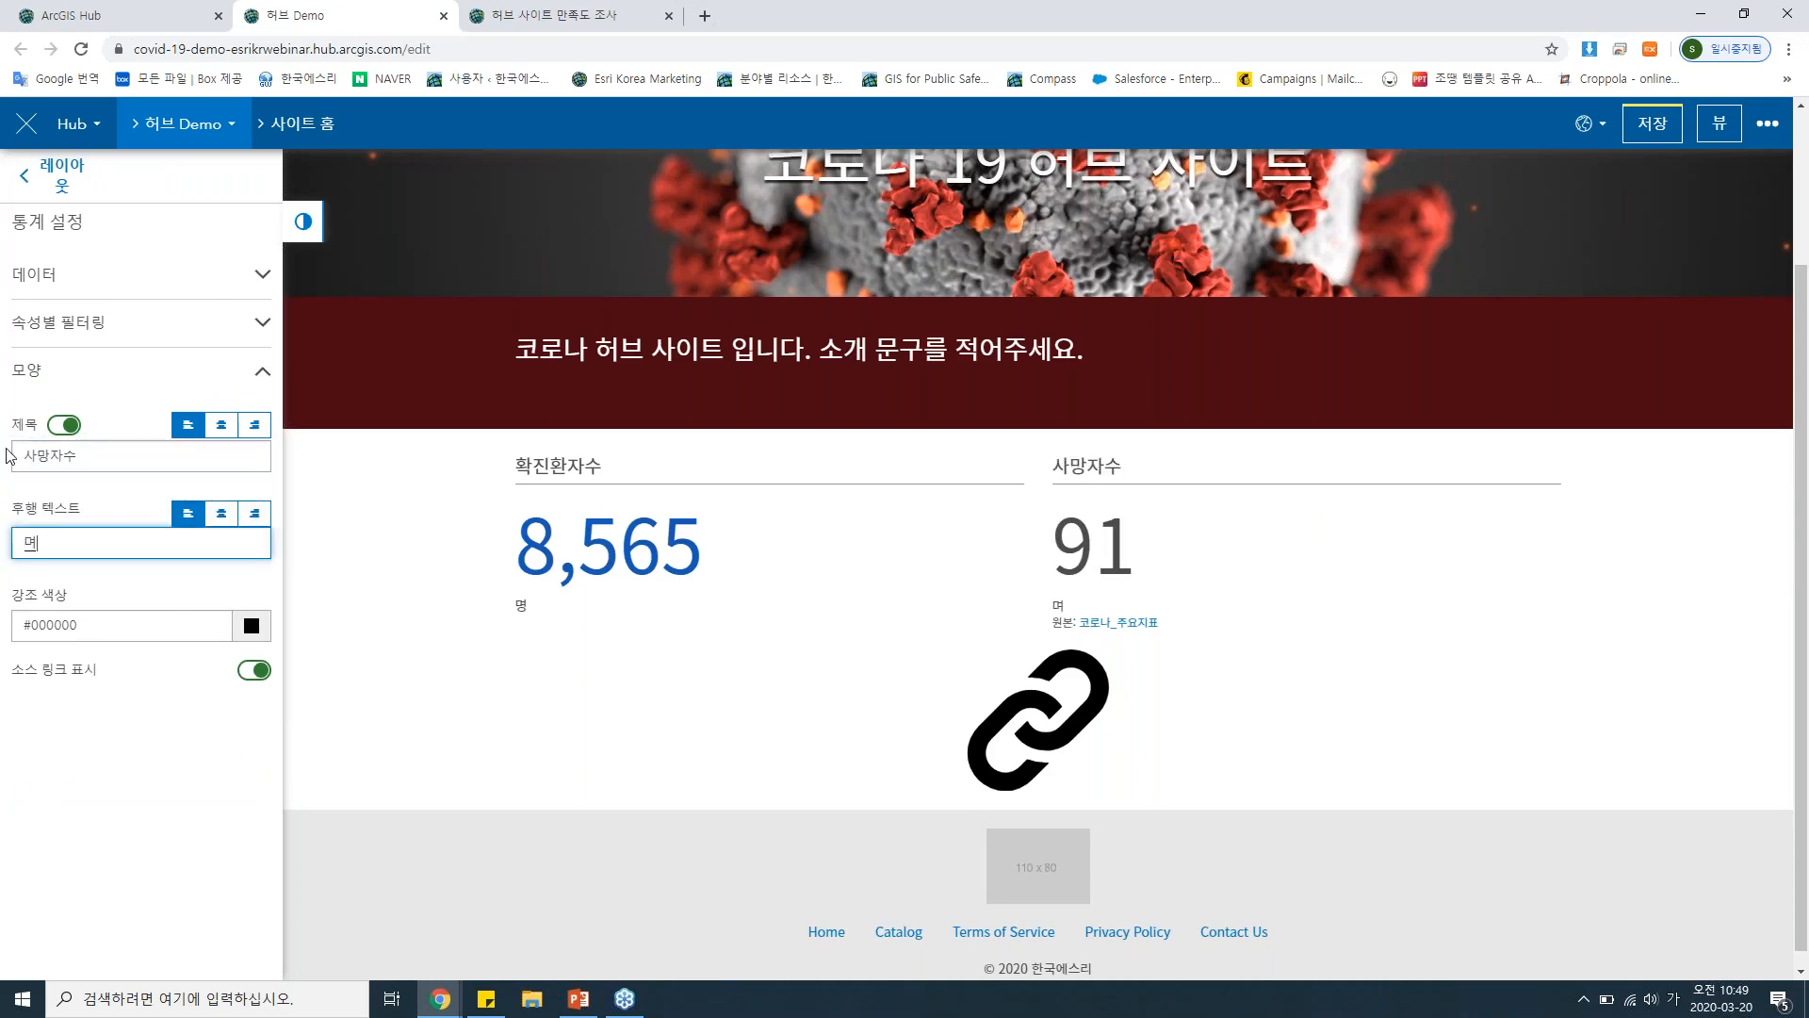
pyautogui.write('ㅇ')
# Set the 사망자수 card's accent colour to green #39b68d and hide its source link.
pyautogui.click(251, 626)
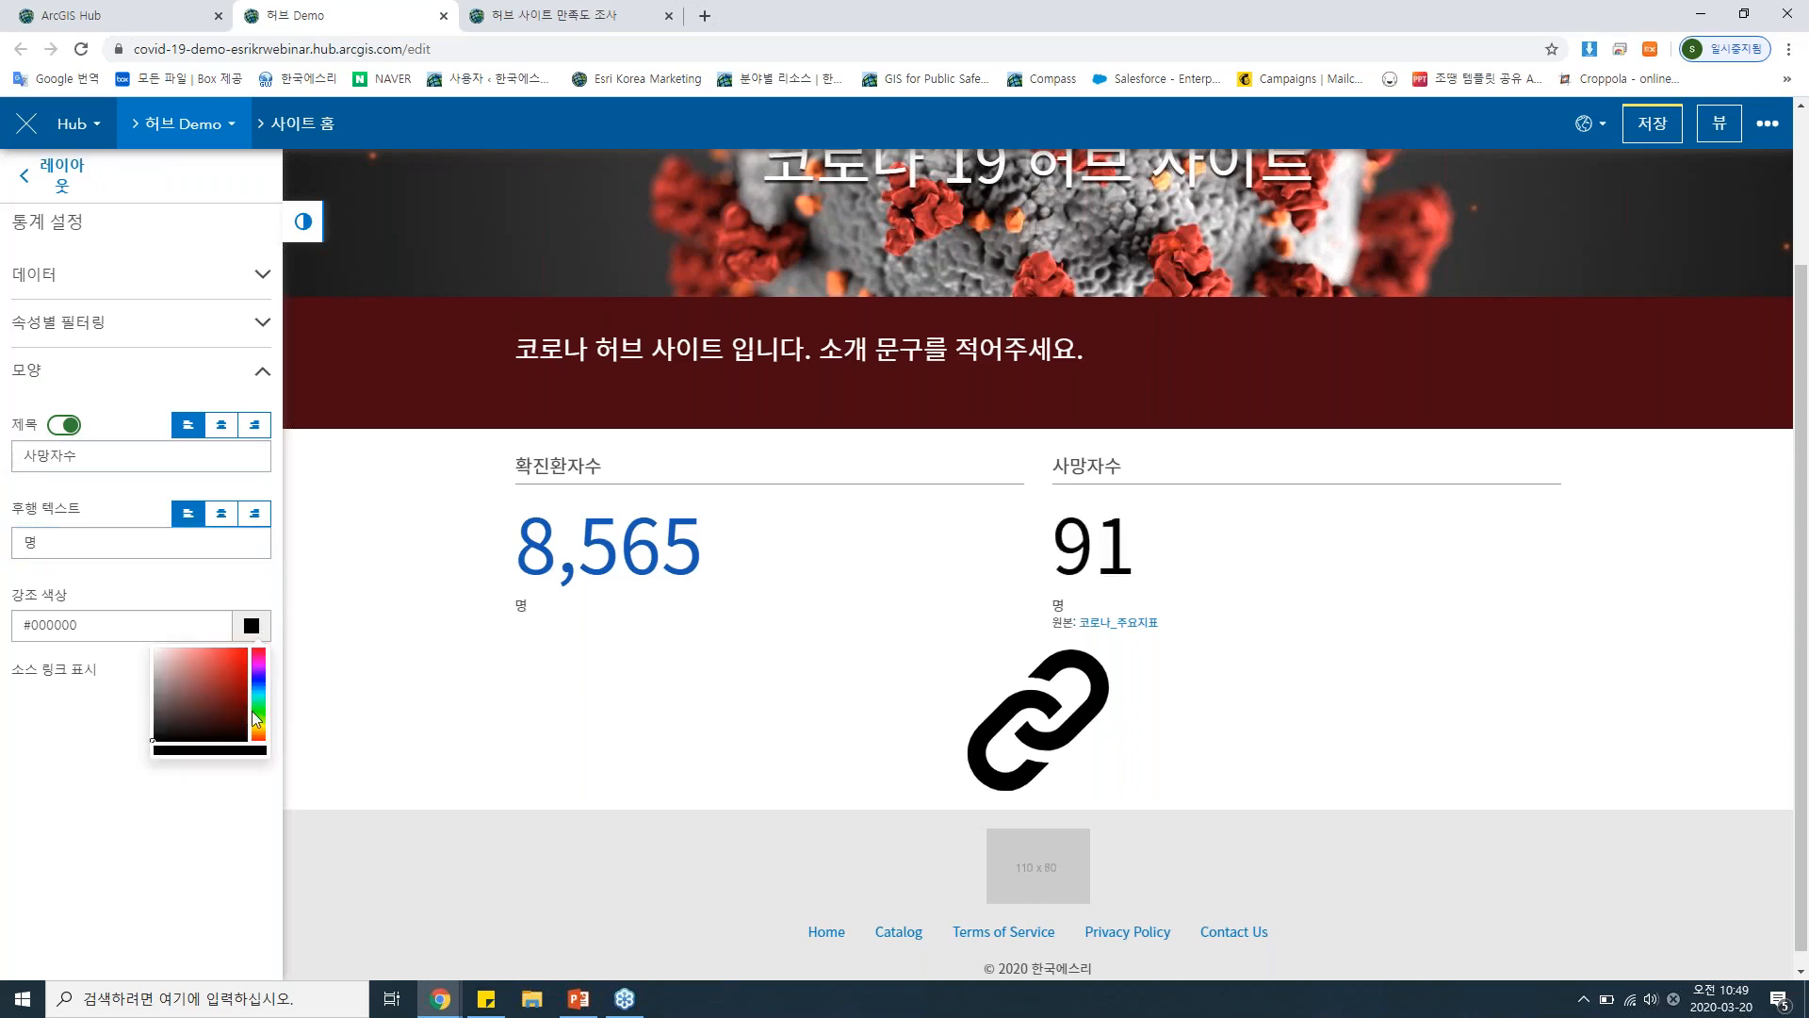
pyautogui.moveTo(253, 713); pyautogui.dragTo(218, 672)
pyautogui.click(219, 755)
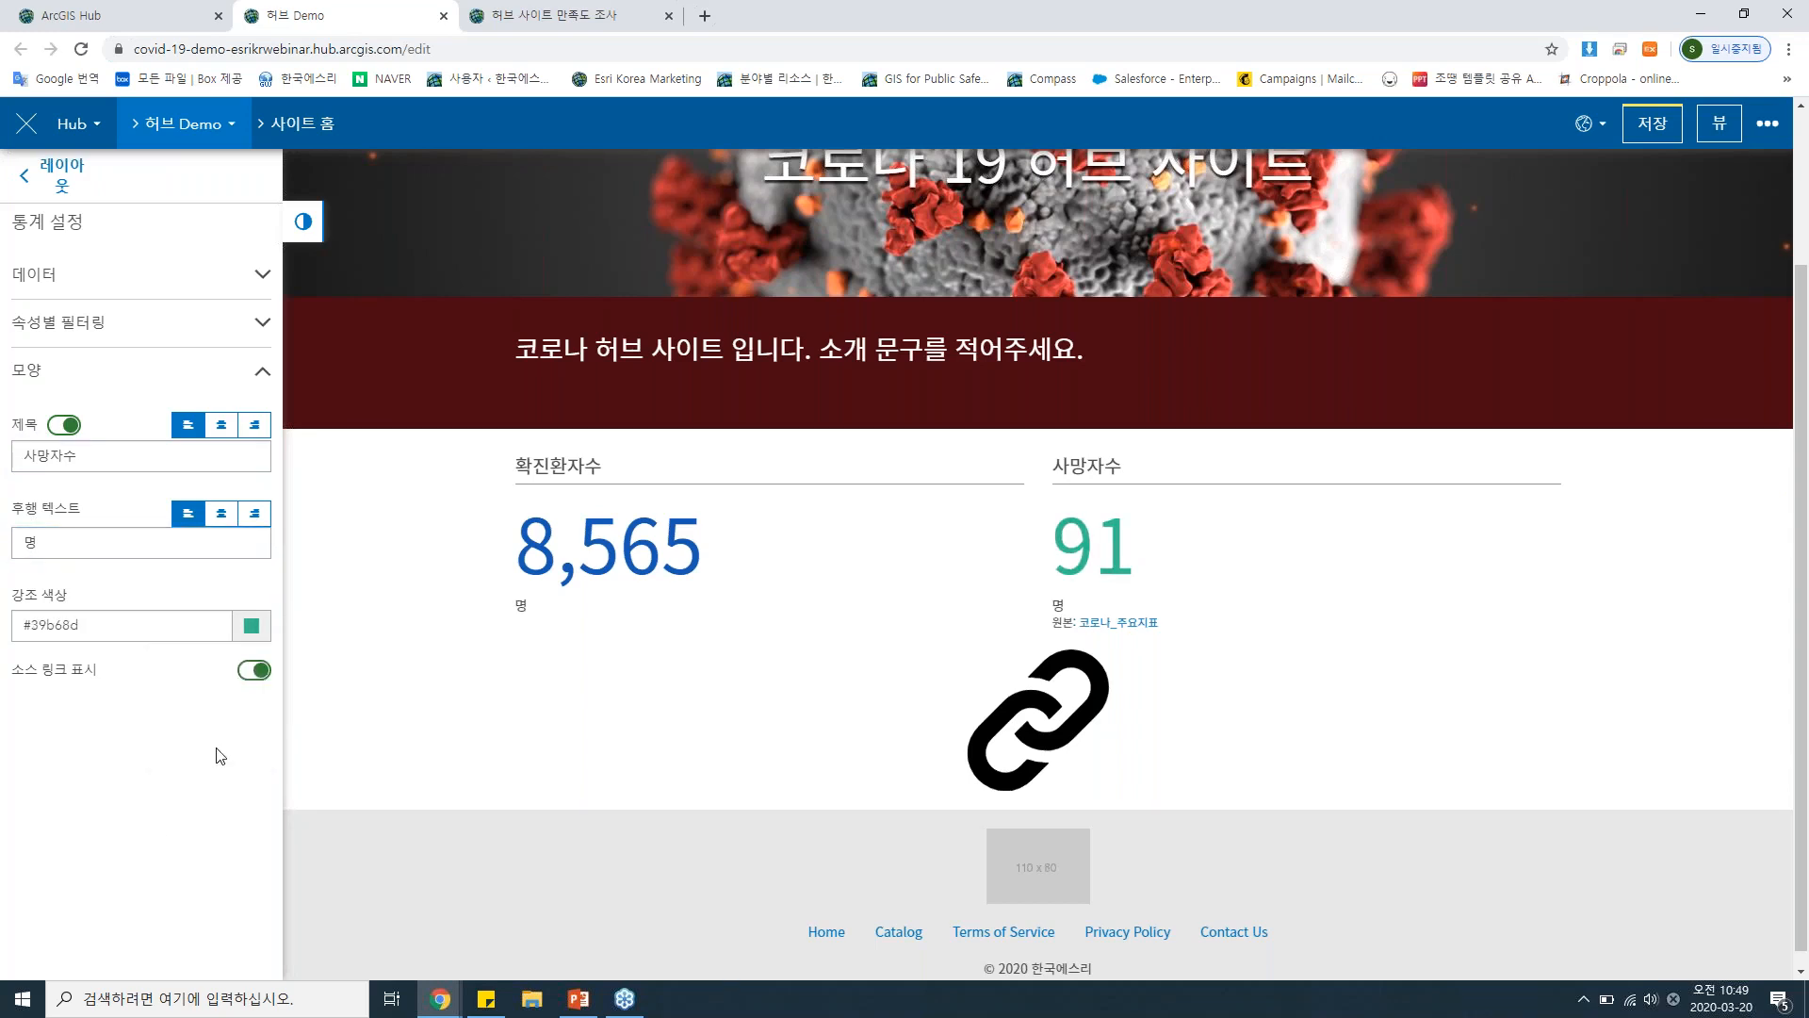
pyautogui.click(255, 675)
# Add a 맵 card below the statistics row showing the web map 허브 코로나 맵, found by searching 전 세계(공개) for 허브.
pyautogui.click(66, 184)
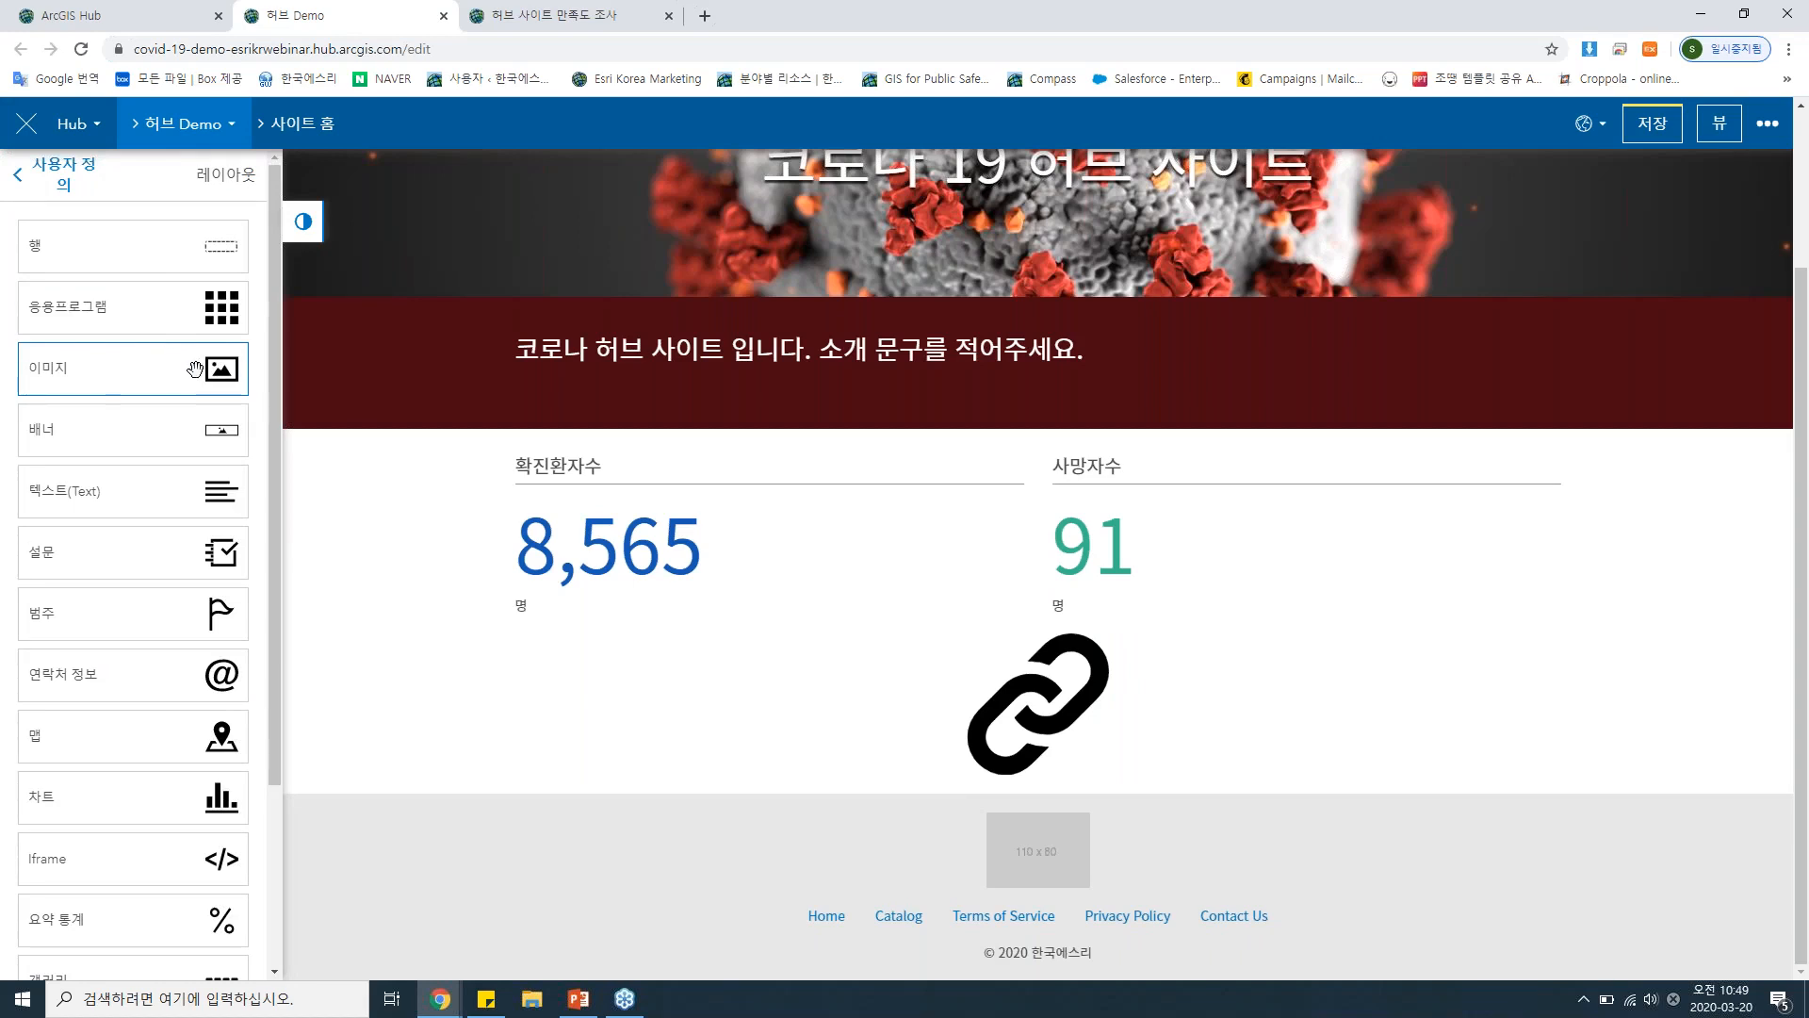
pyautogui.moveTo(111, 723); pyautogui.dragTo(1034, 642)
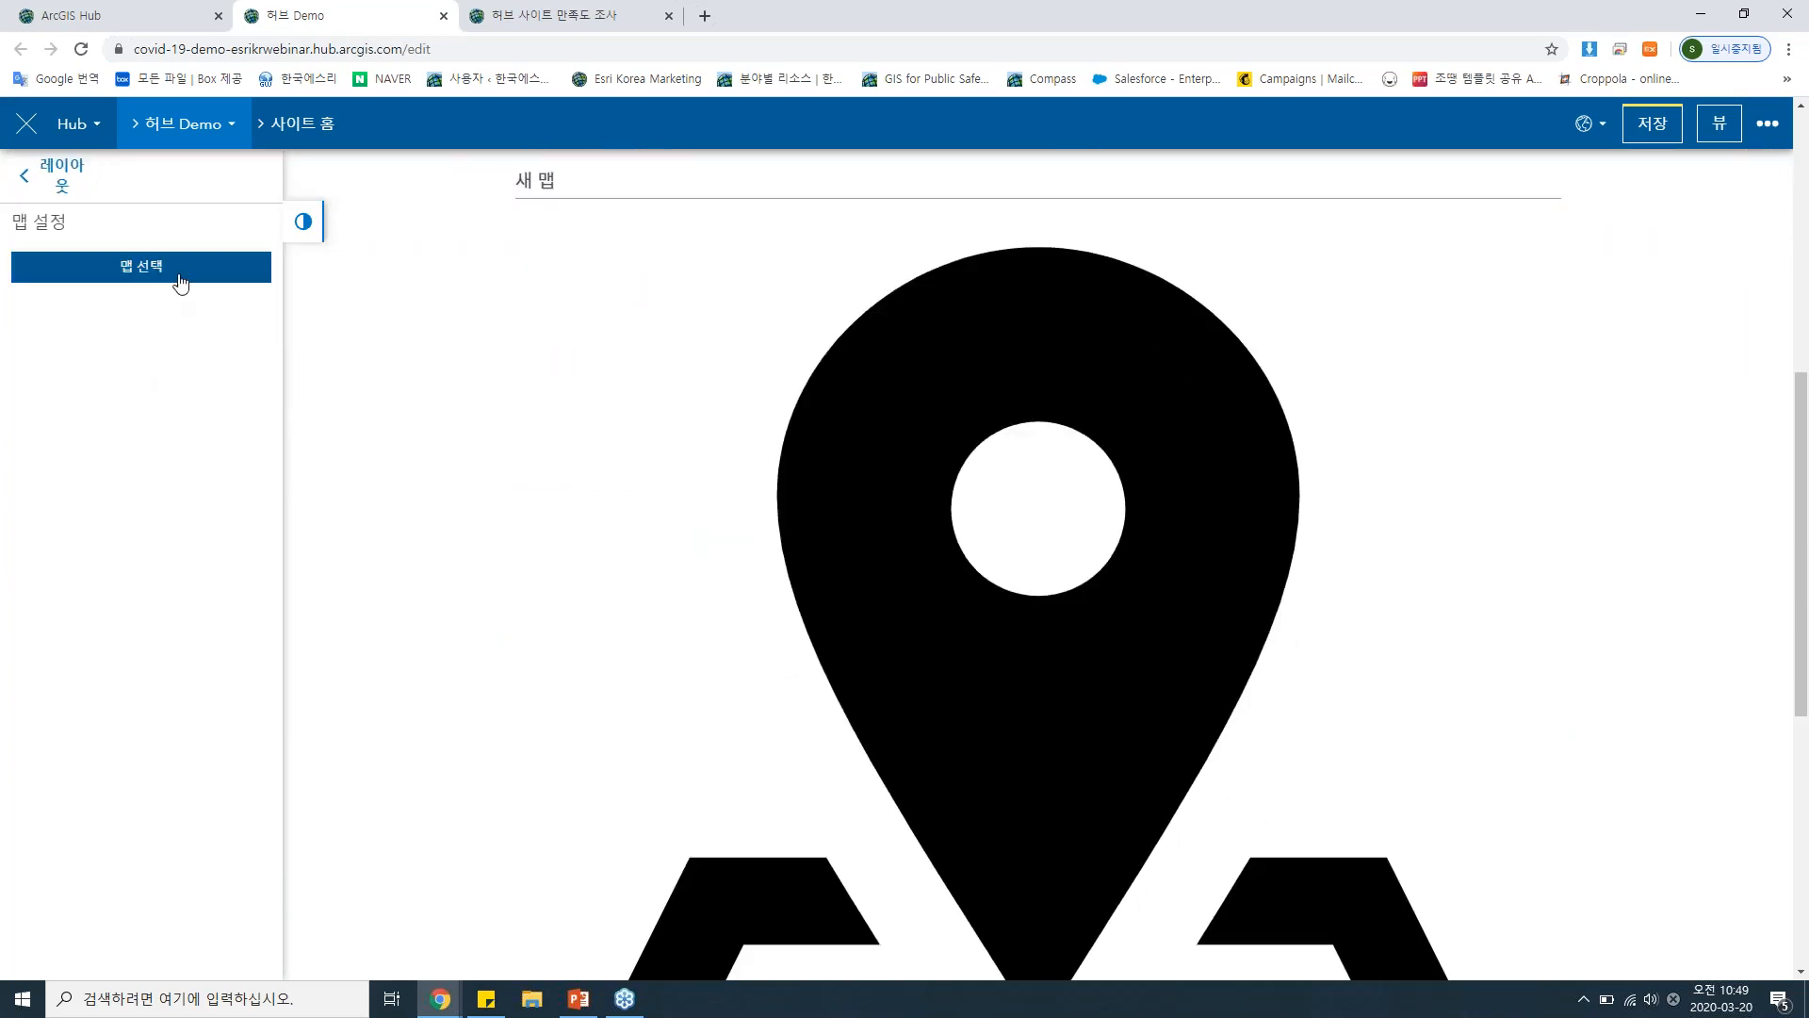
pyautogui.click(179, 274)
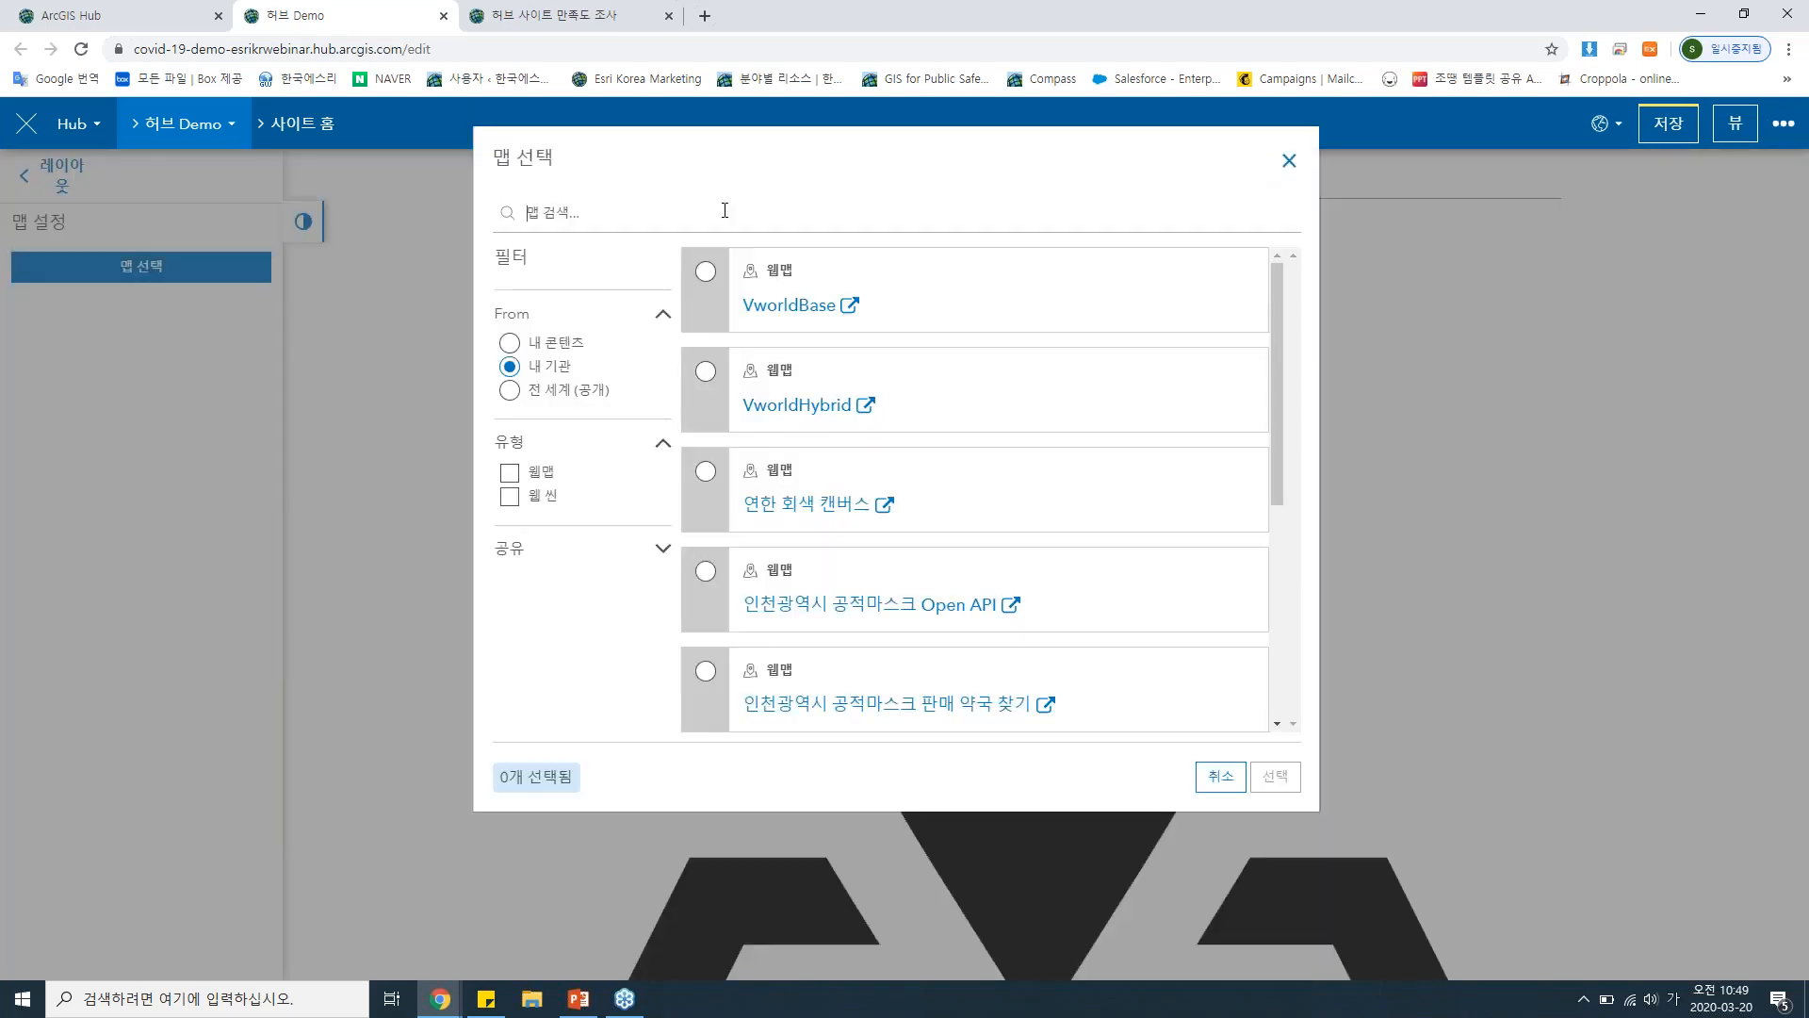
pyautogui.click(725, 210)
pyautogui.write('ㅎ')
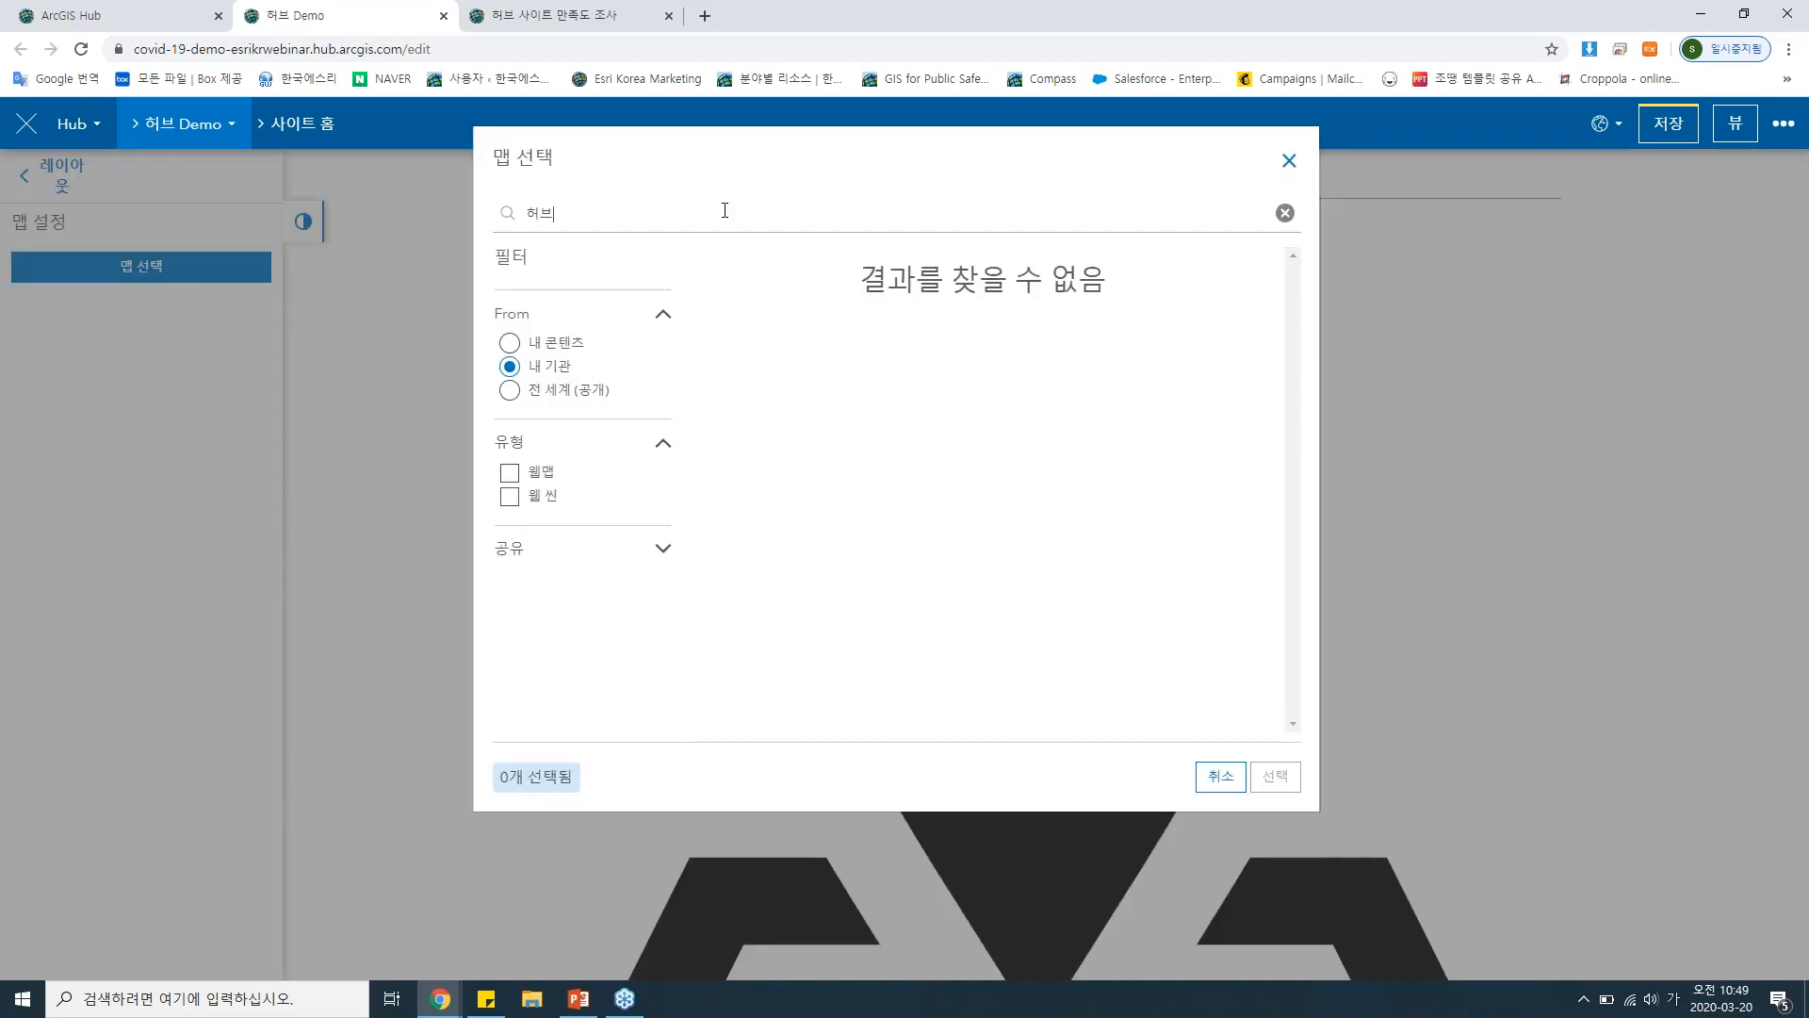
pyautogui.click(585, 395)
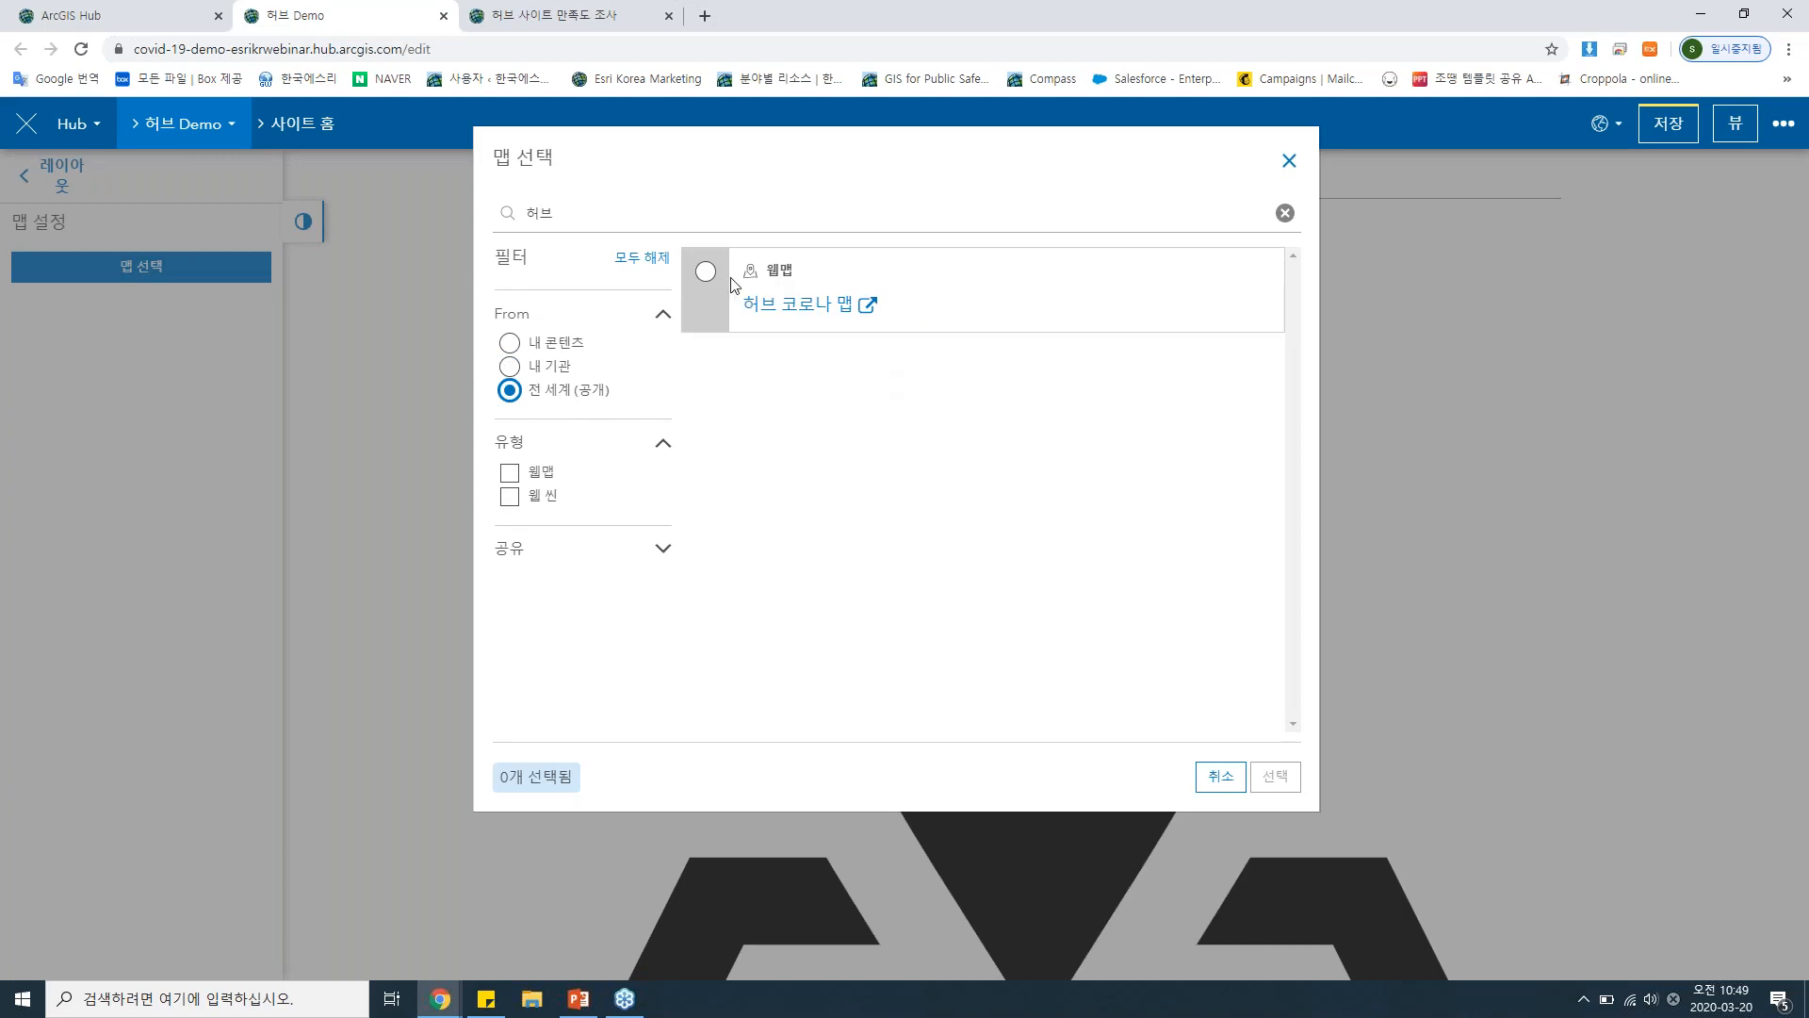
pyautogui.click(699, 277)
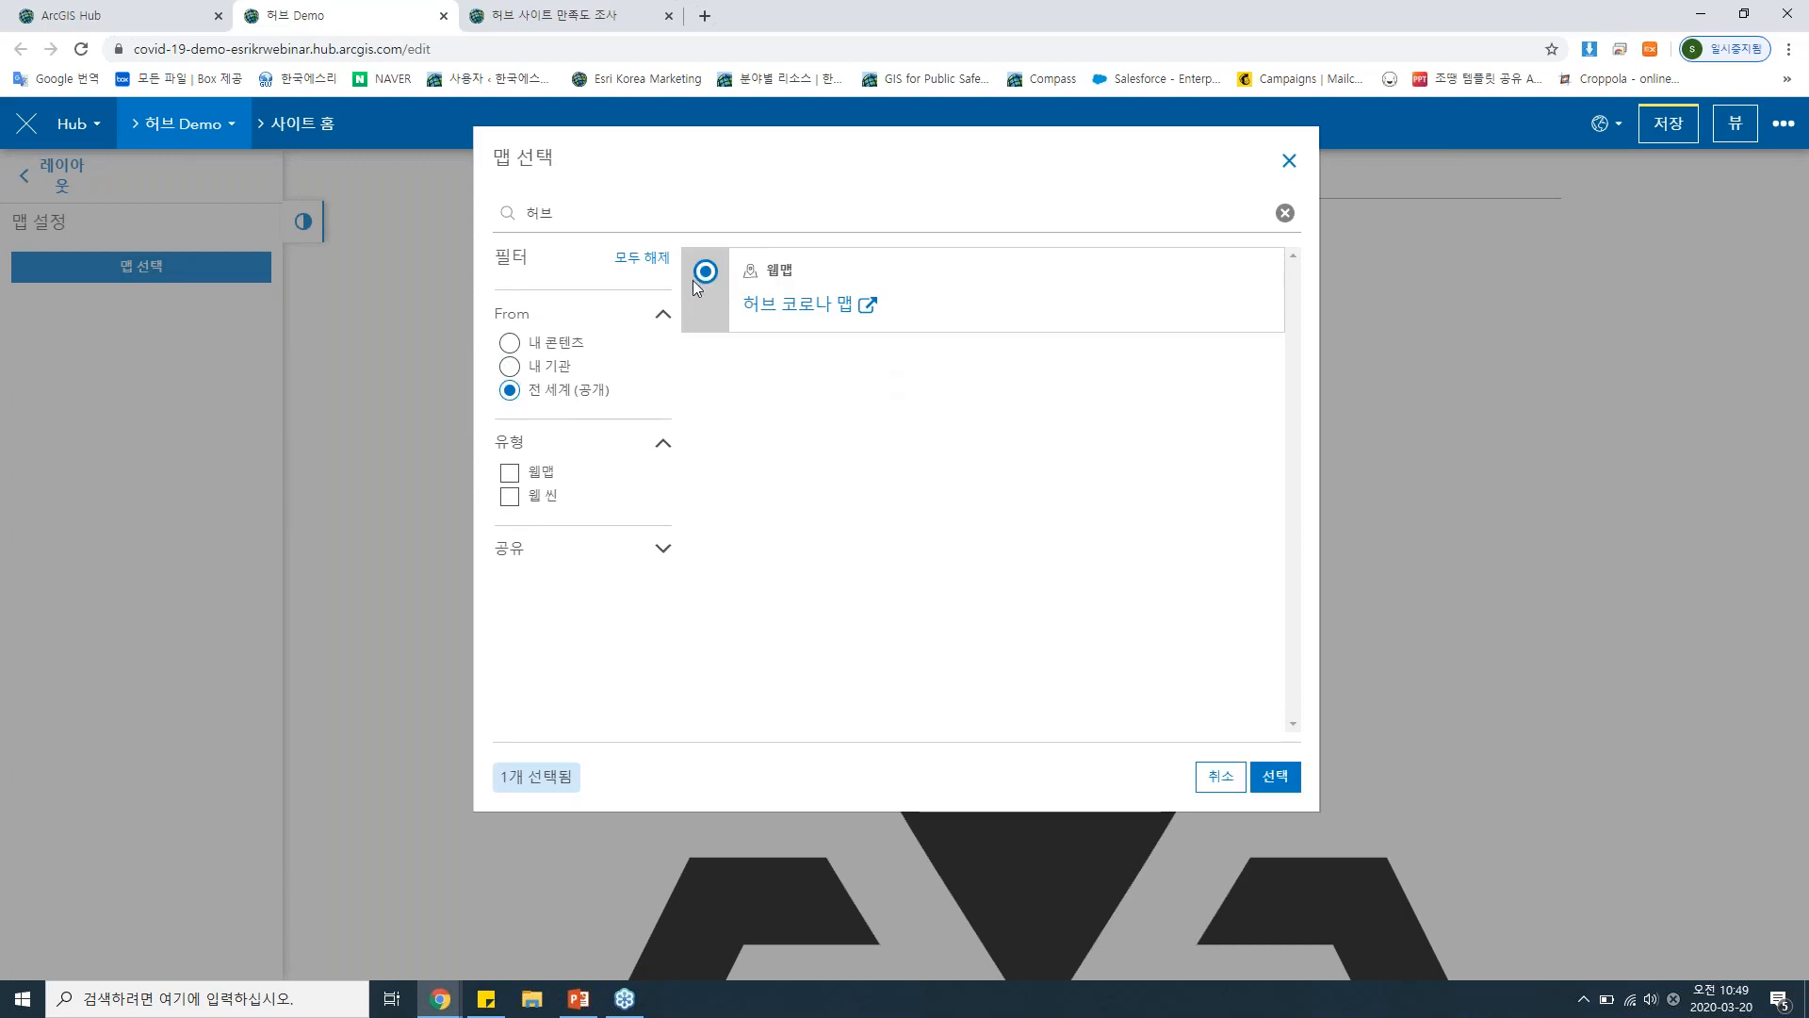
pyautogui.click(1276, 776)
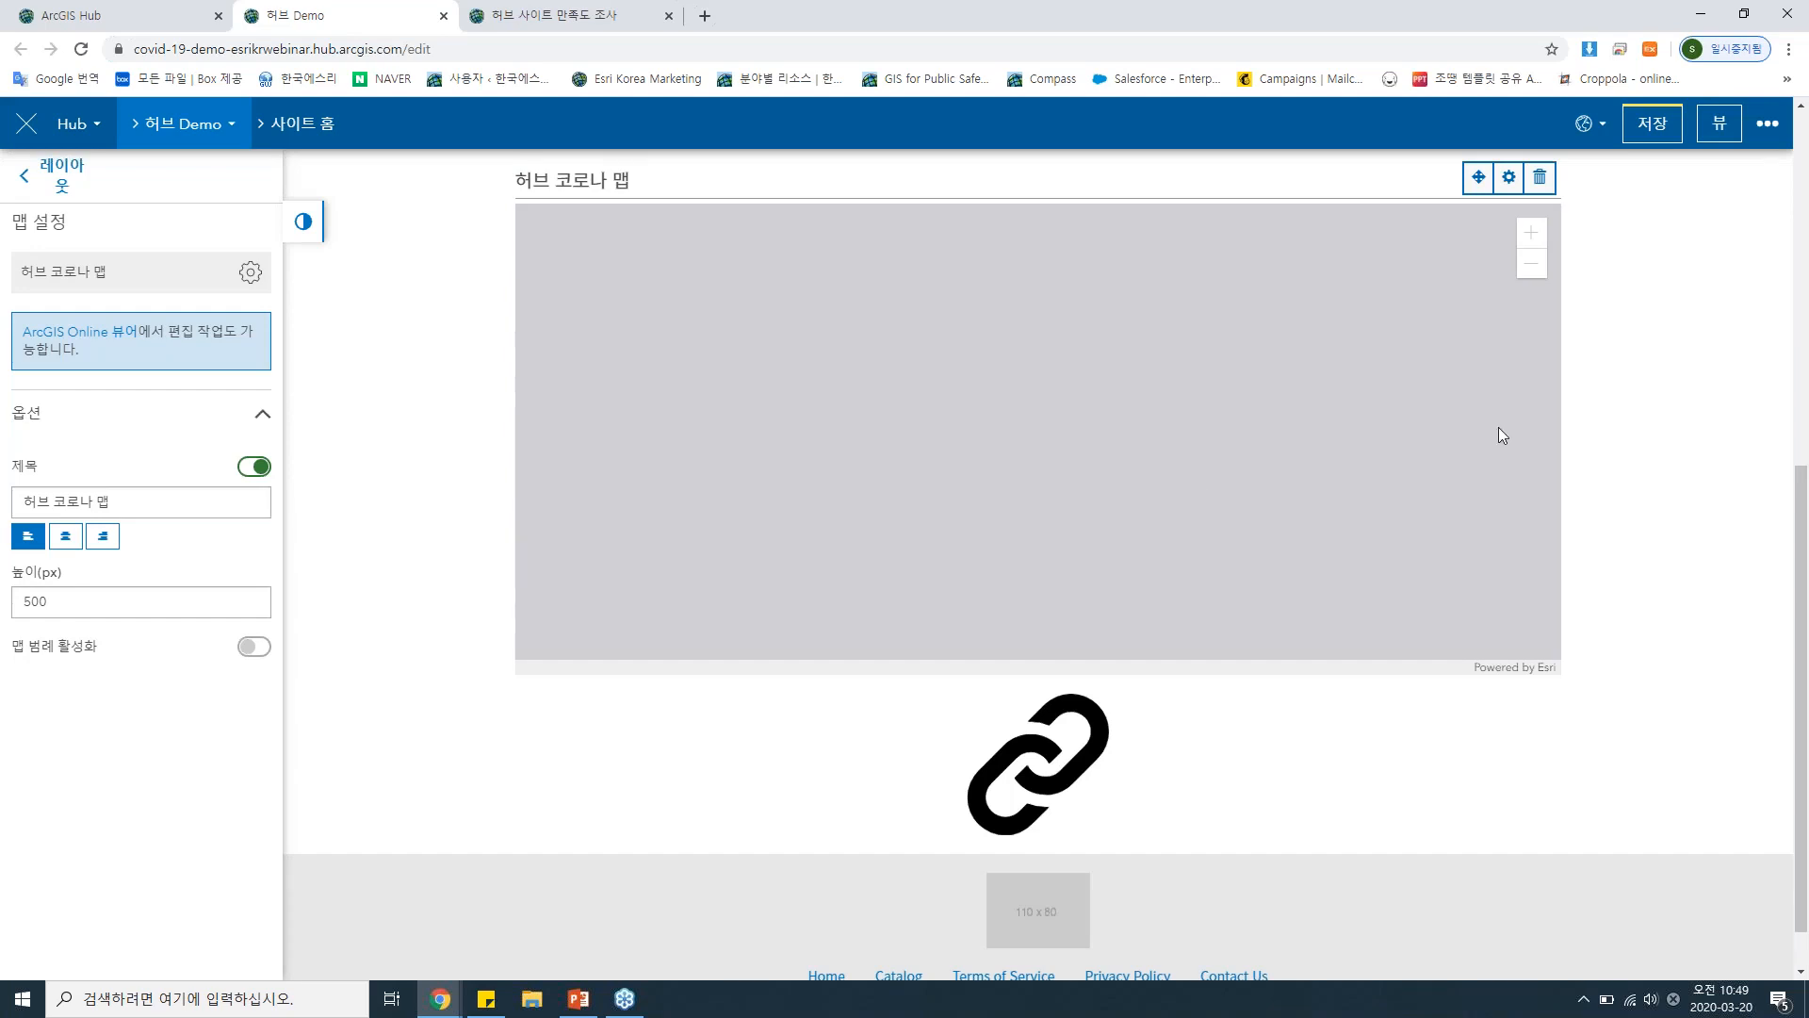
# Enable the legend on the 허브 코로나 맵 card and look through its 확진자수 symbol classes.
pyautogui.scroll(1, 1499, 426)
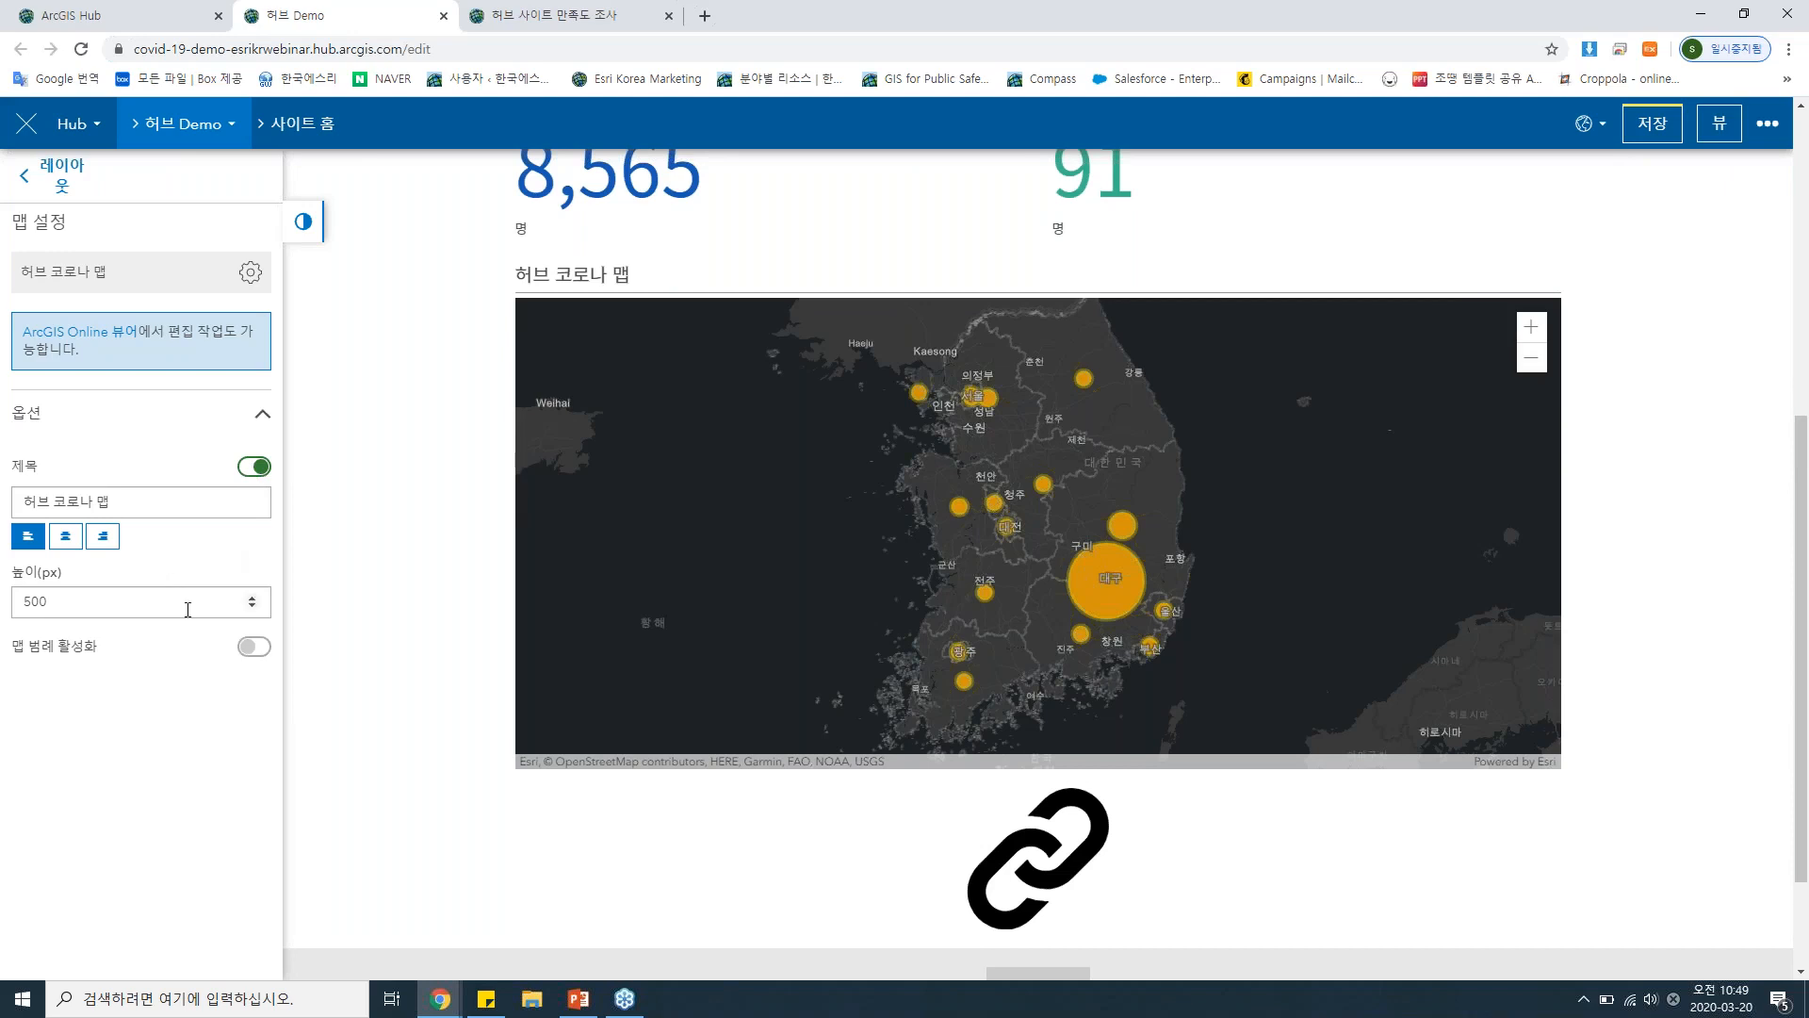
pyautogui.click(253, 647)
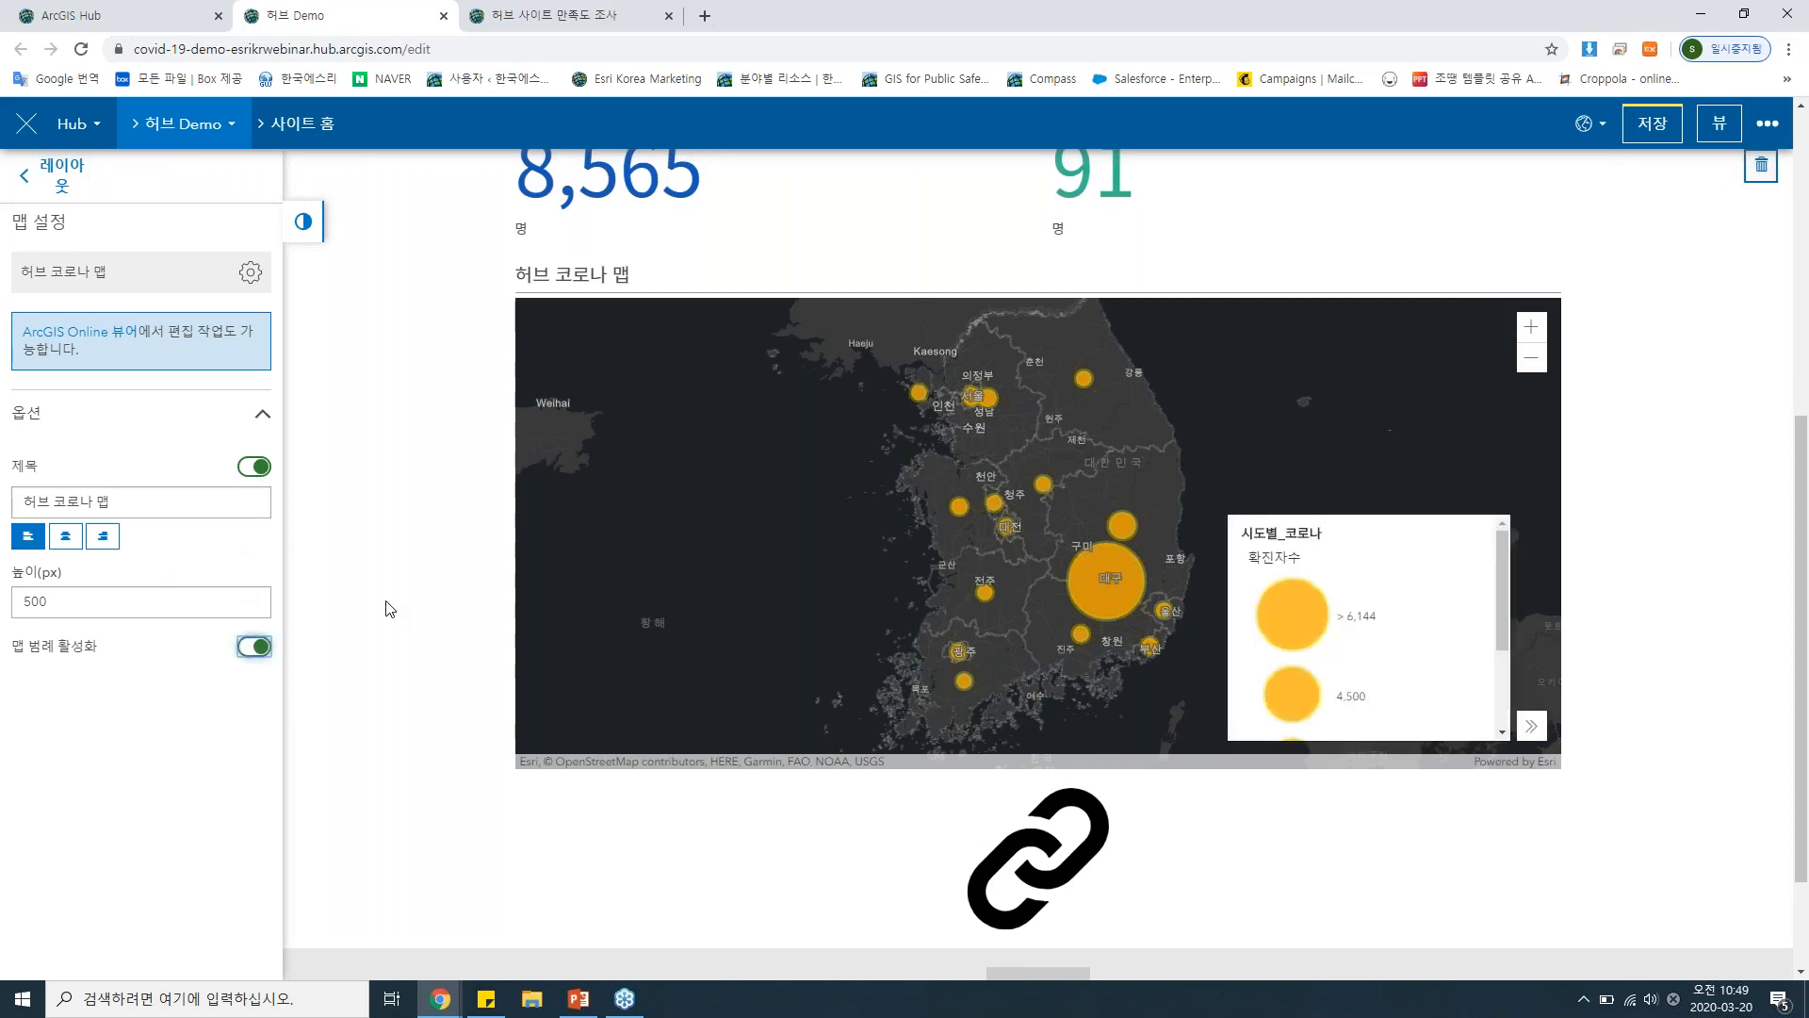
pyautogui.scroll(-3, 1333, 619)
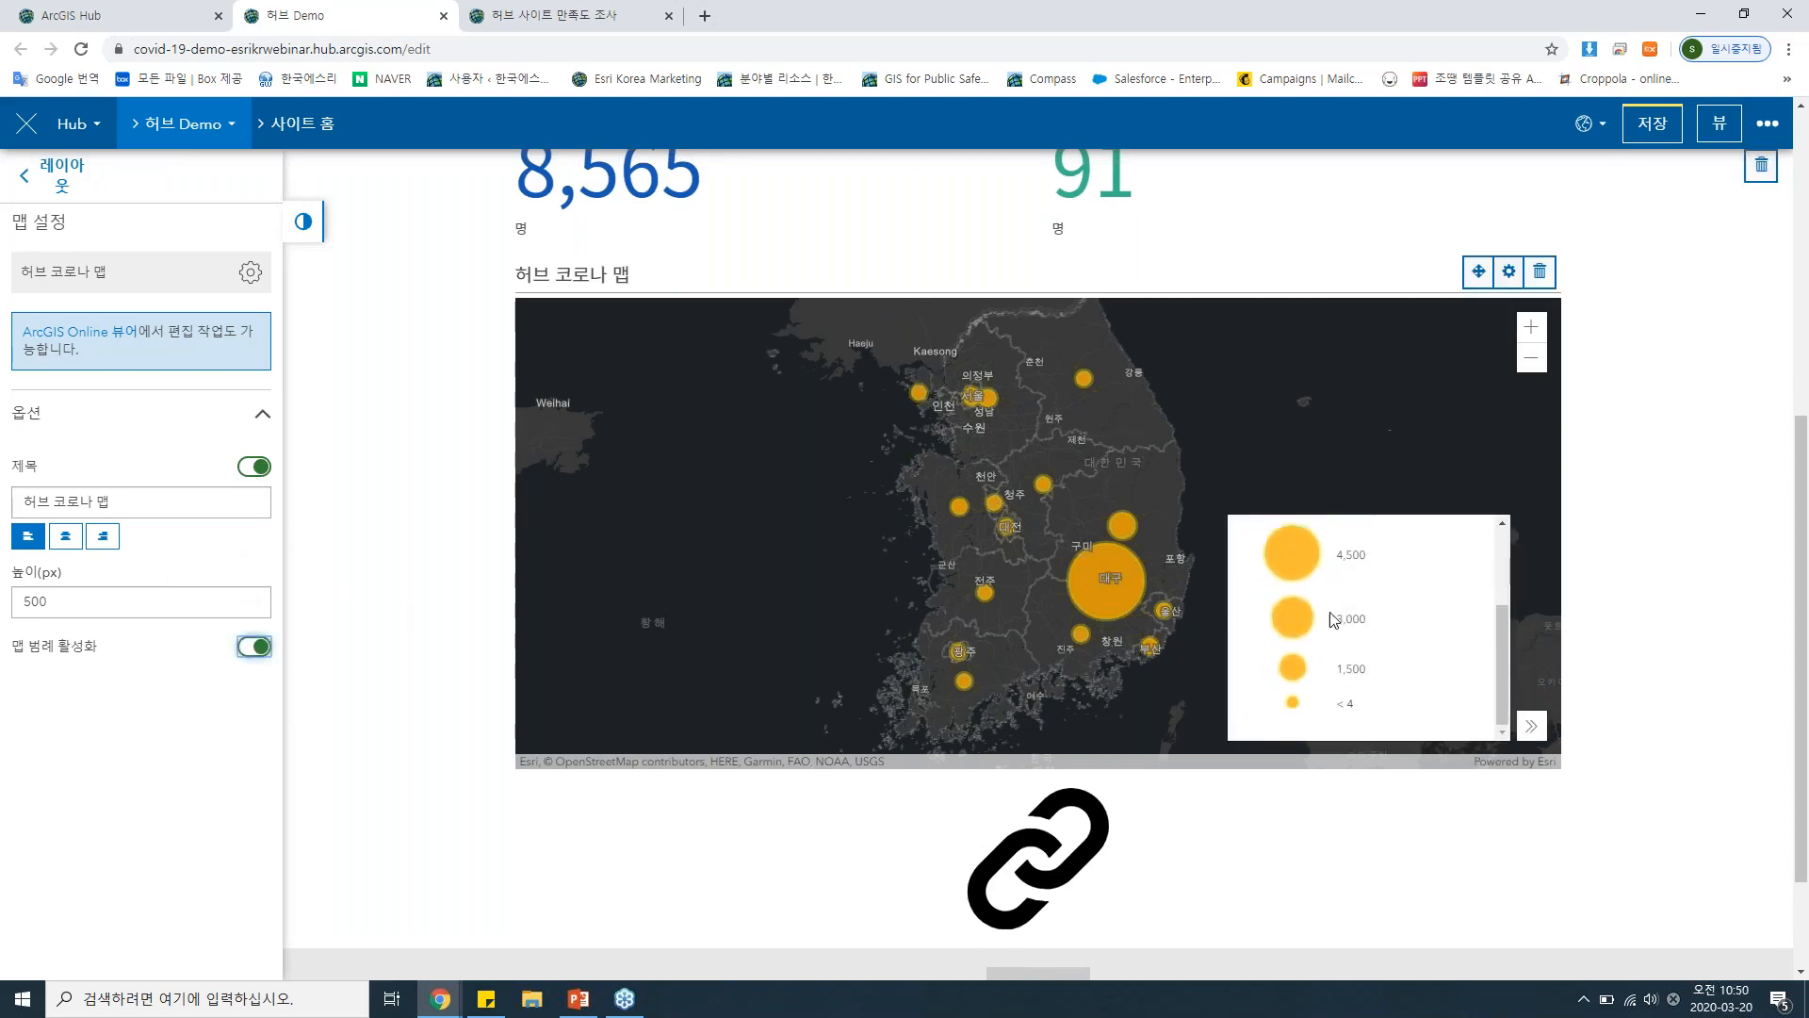
pyautogui.scroll(-2, 1655, 511)
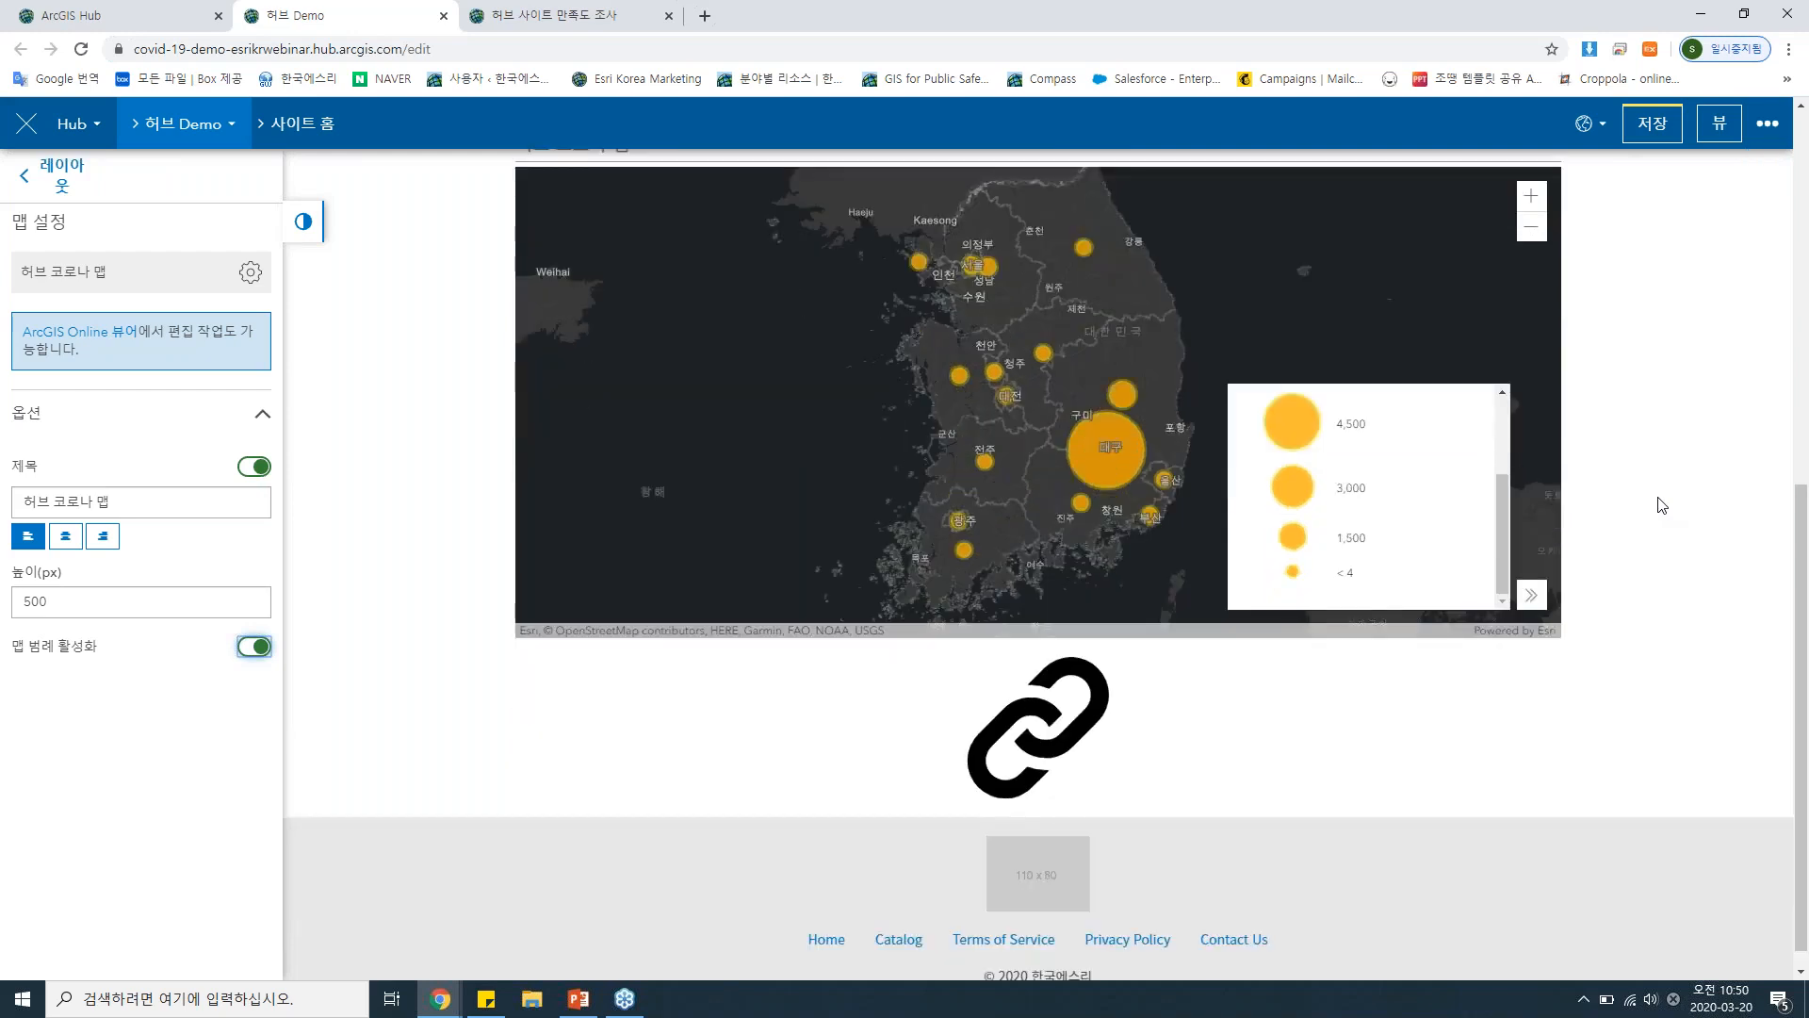
# Add an 응용프로그램 card below the 허브 코로나 맵 card.
pyautogui.click(57, 171)
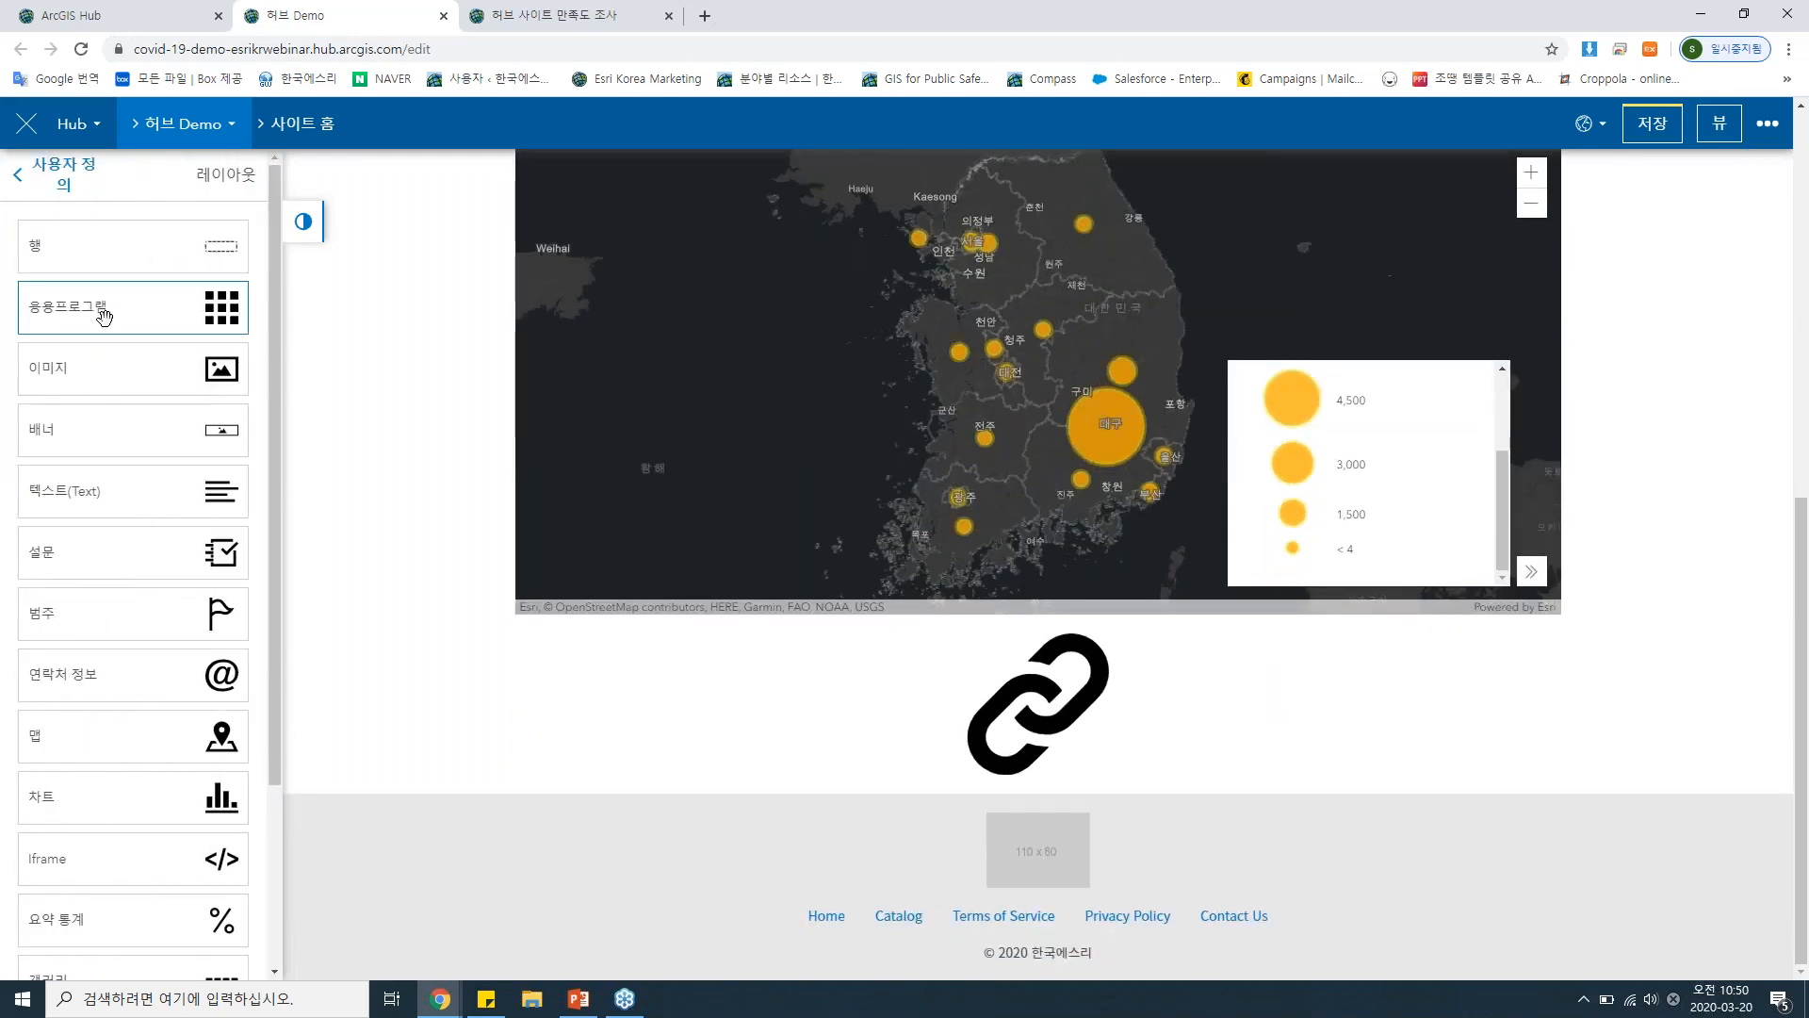
pyautogui.moveTo(104, 316); pyautogui.dragTo(969, 574)
pyautogui.scroll(-3, 968, 574)
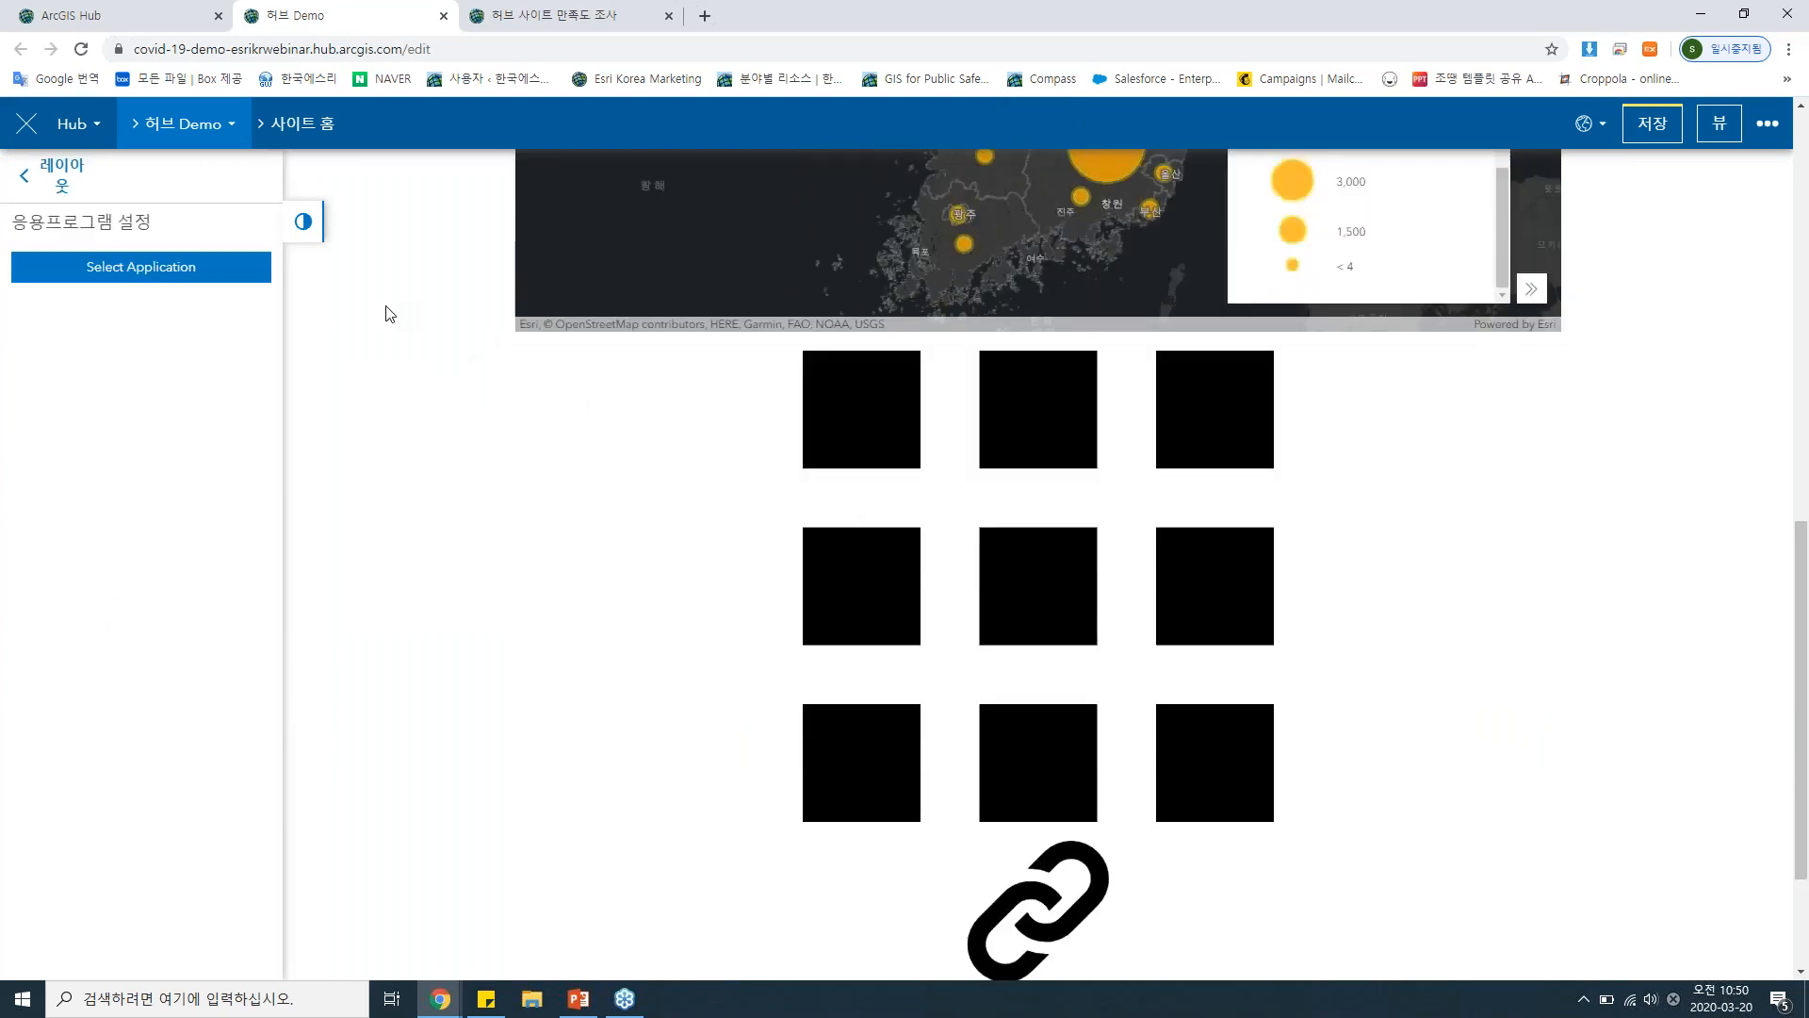
# Show the 코로나19 통계 dashboard in the application card, found by searching 전 세계(공개) for 통계 with the type limited to 대시보드.
pyautogui.click(230, 275)
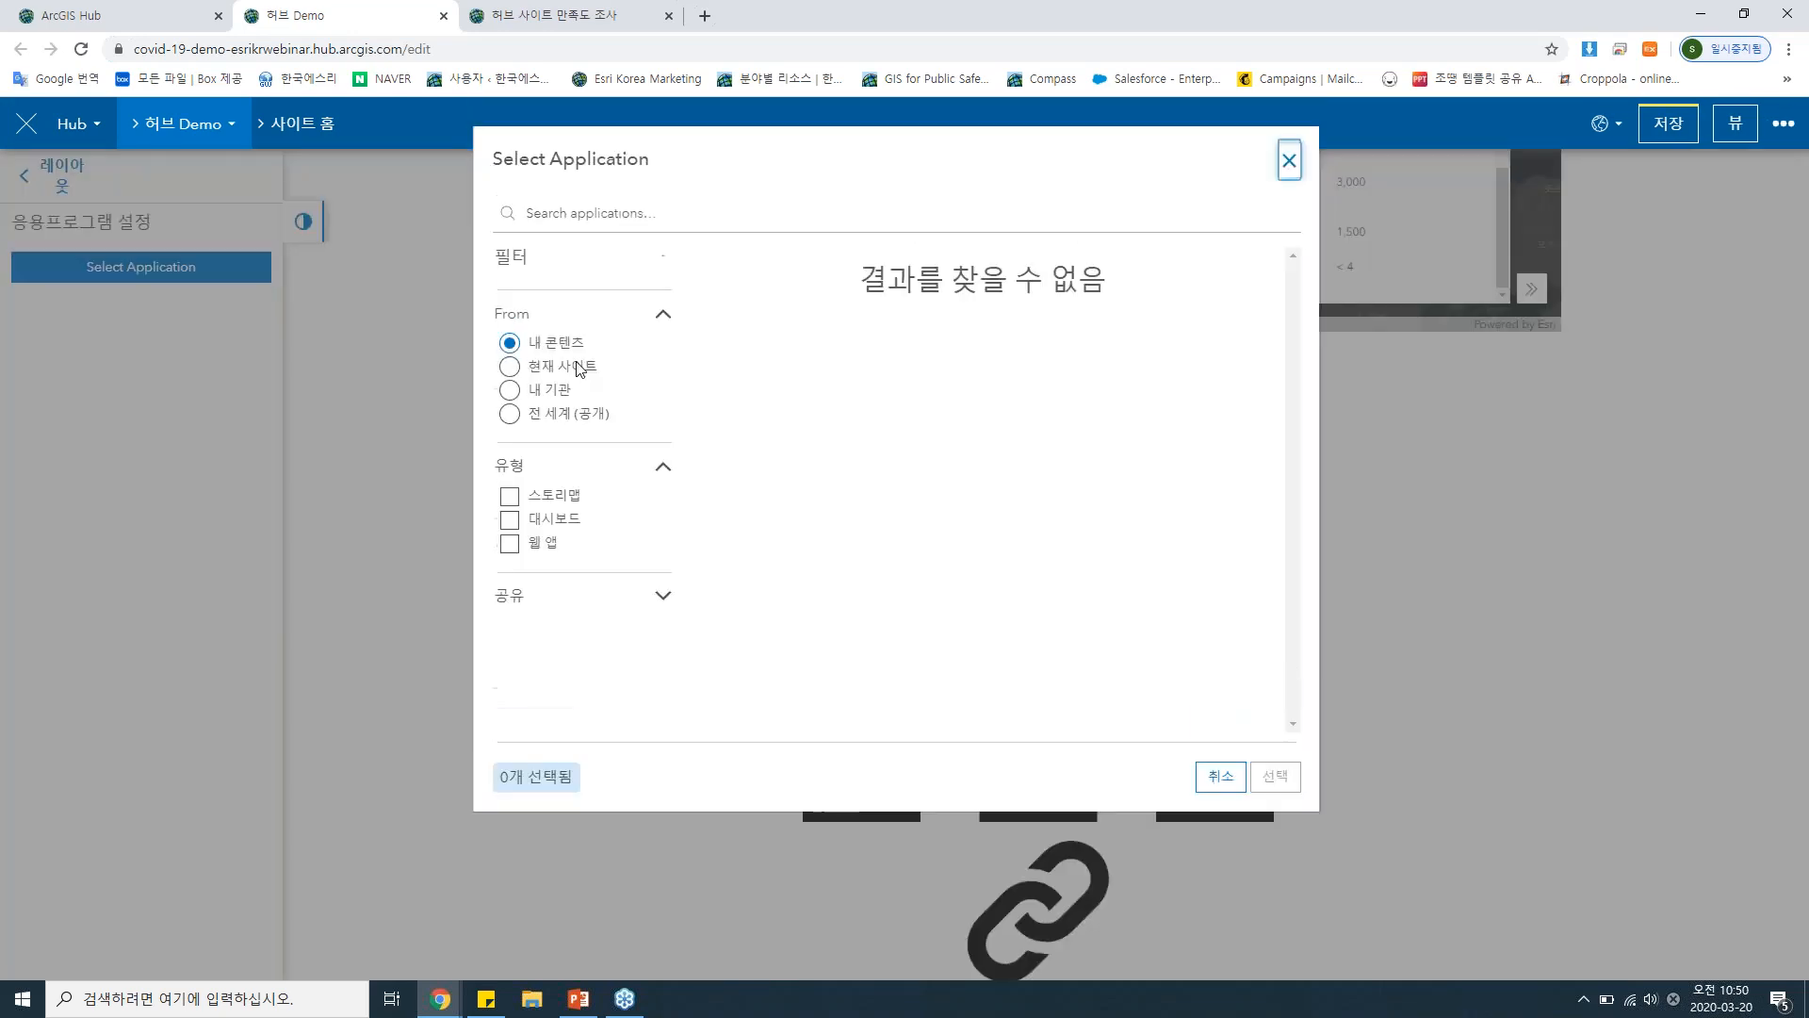
pyautogui.write('퇴')
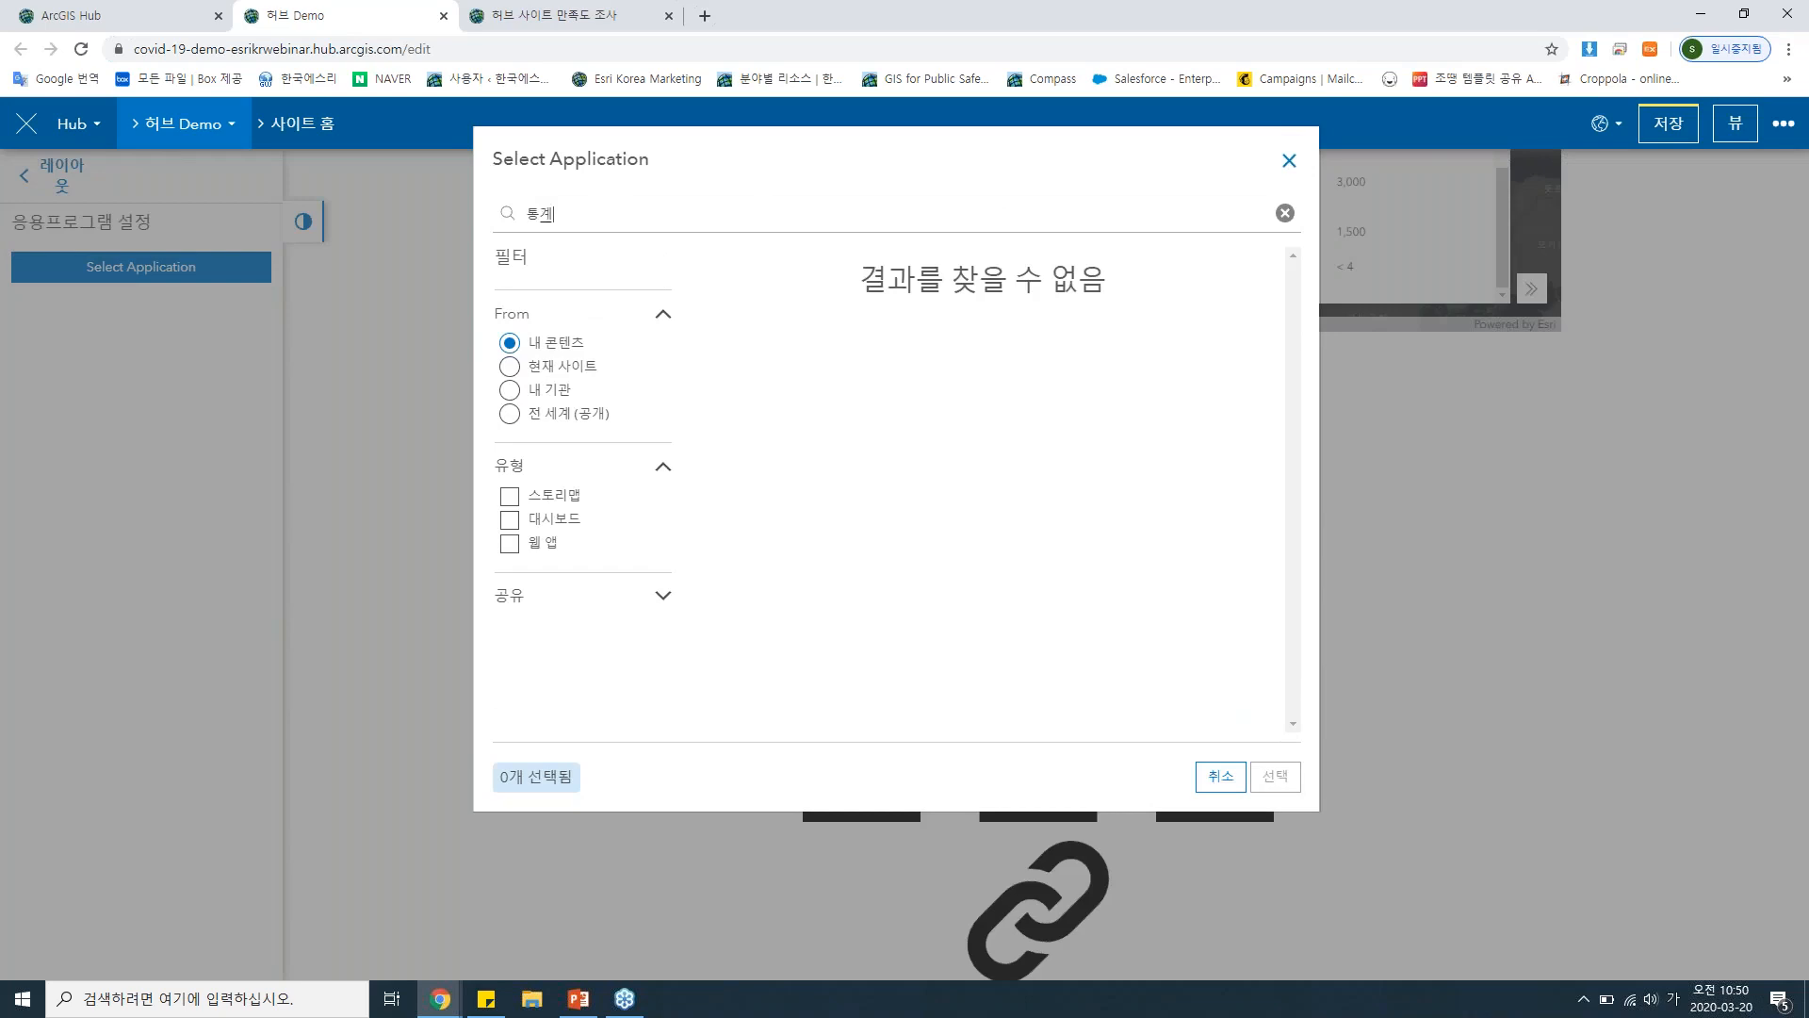
pyautogui.click(590, 419)
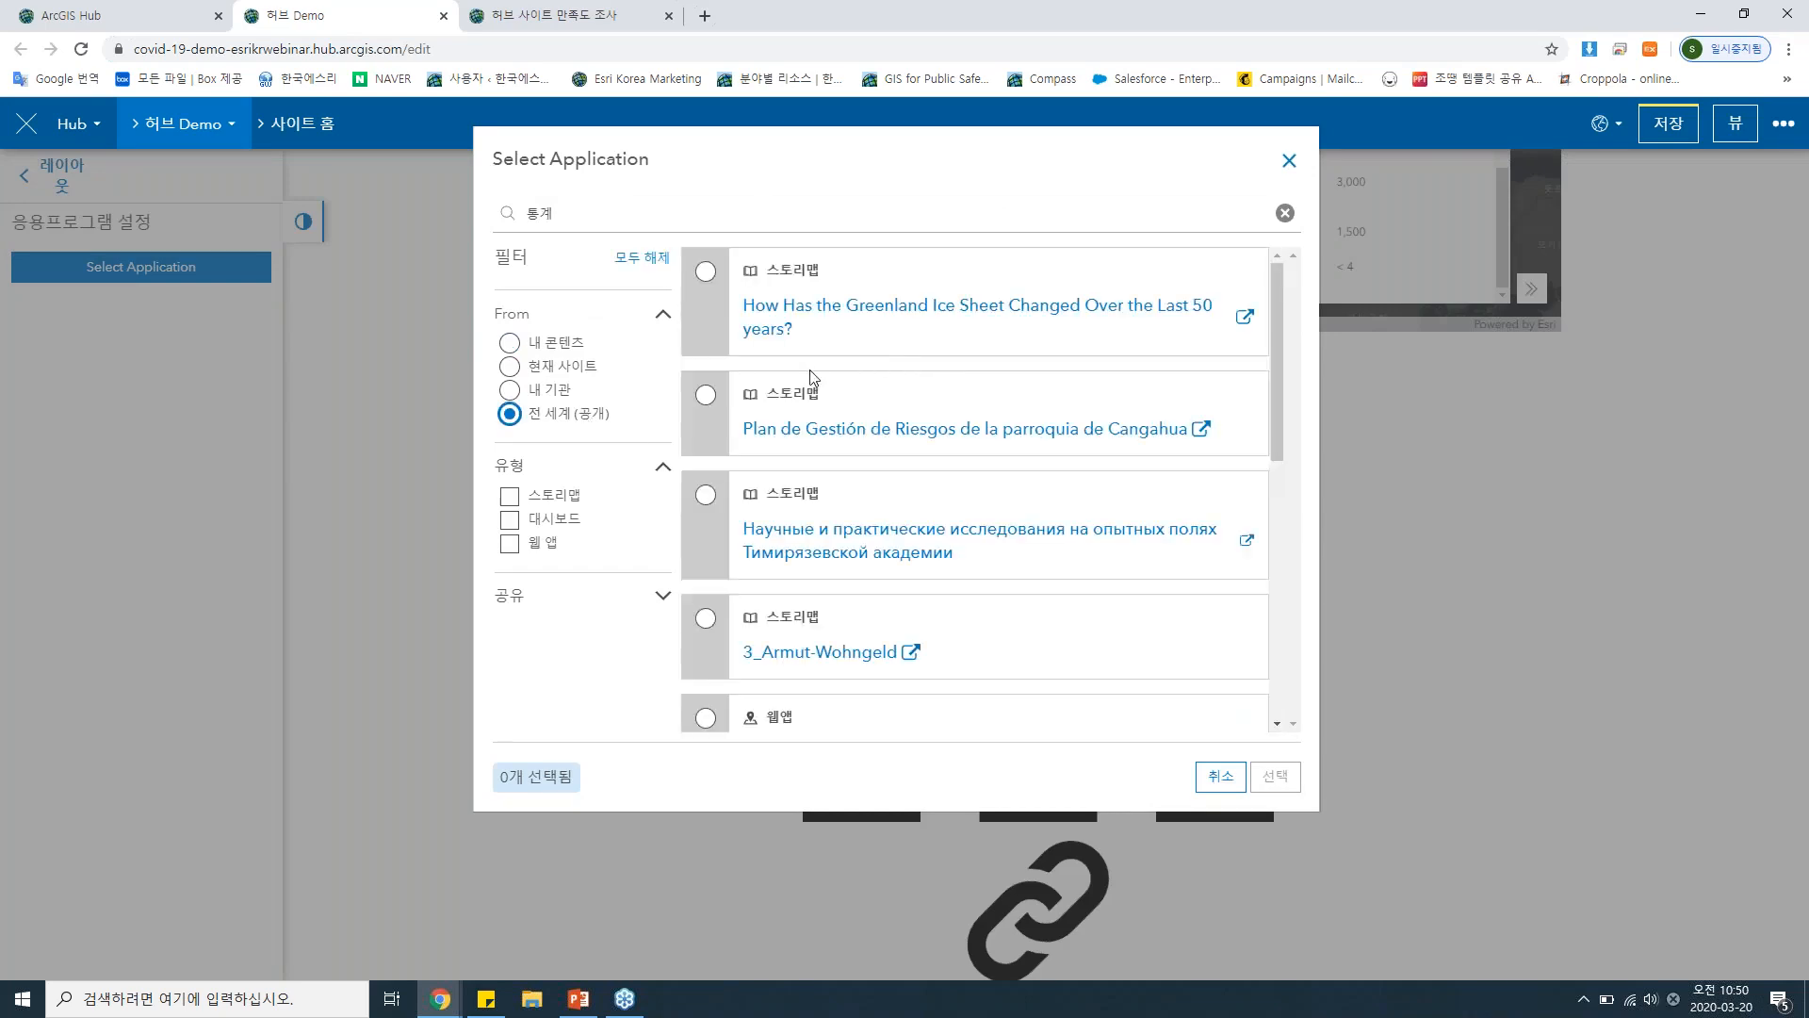
pyautogui.scroll(-5, 811, 381)
pyautogui.click(577, 521)
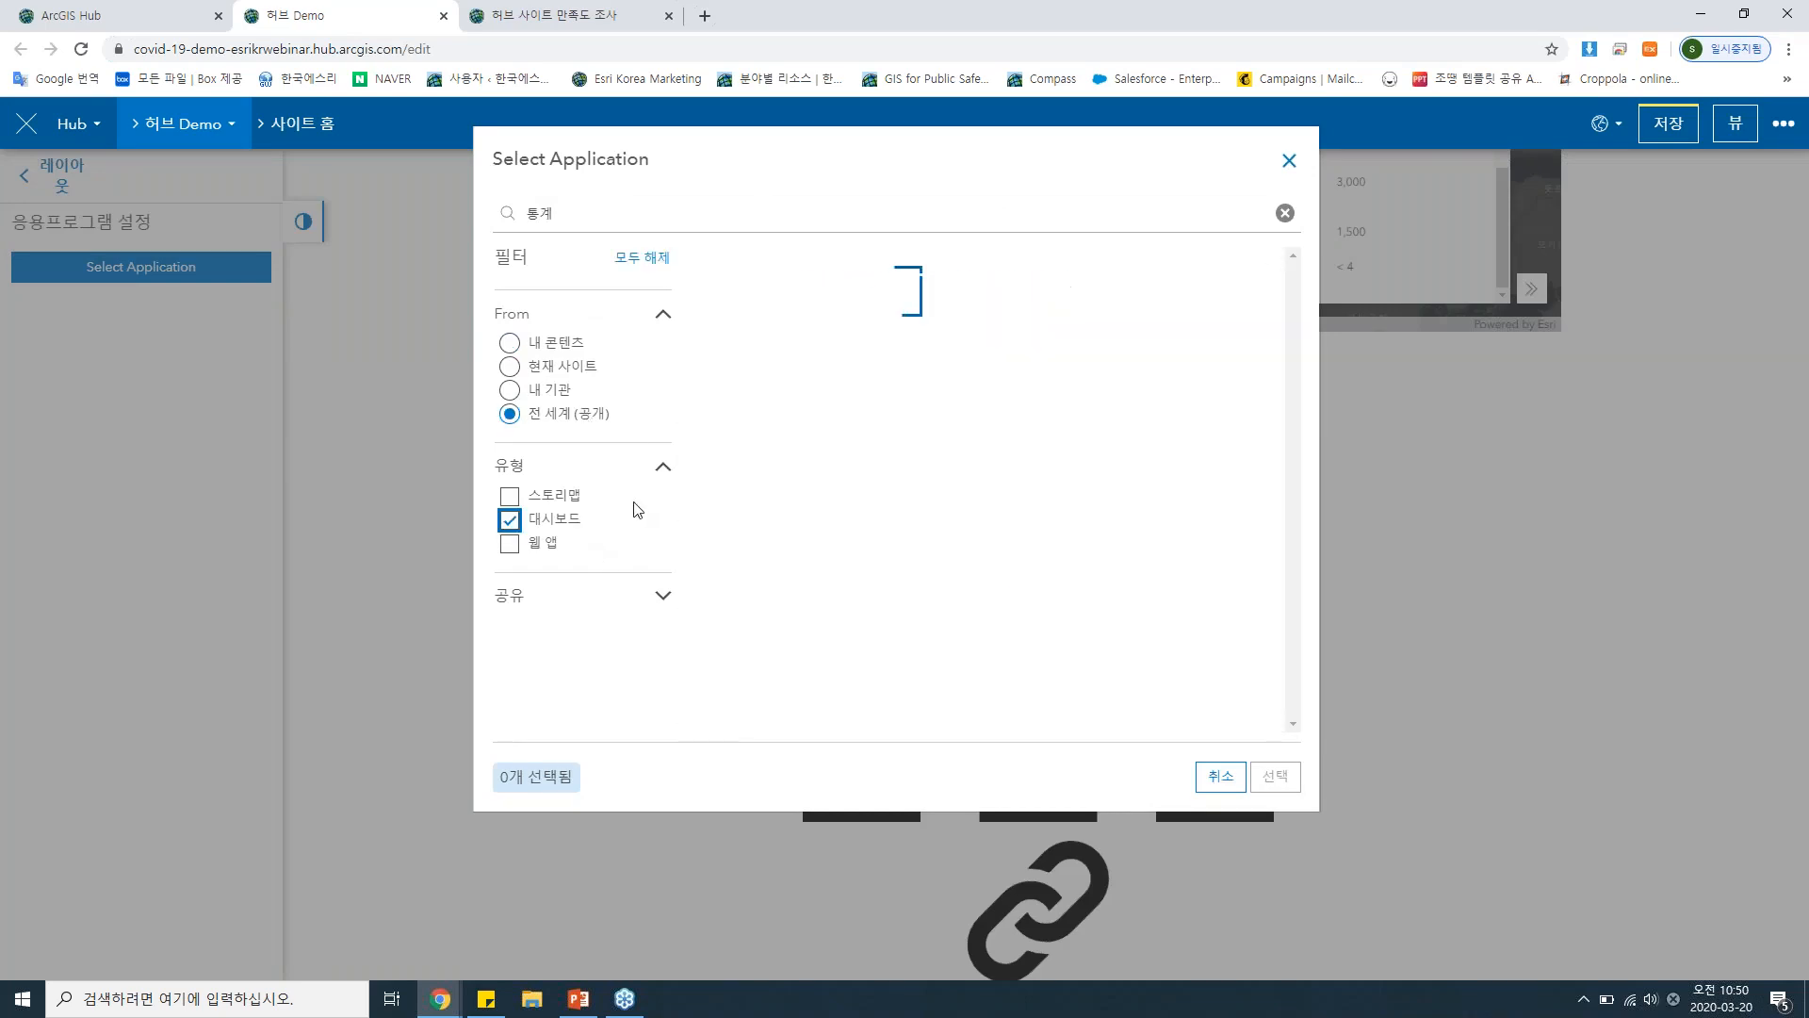
pyautogui.scroll(-10, 827, 432)
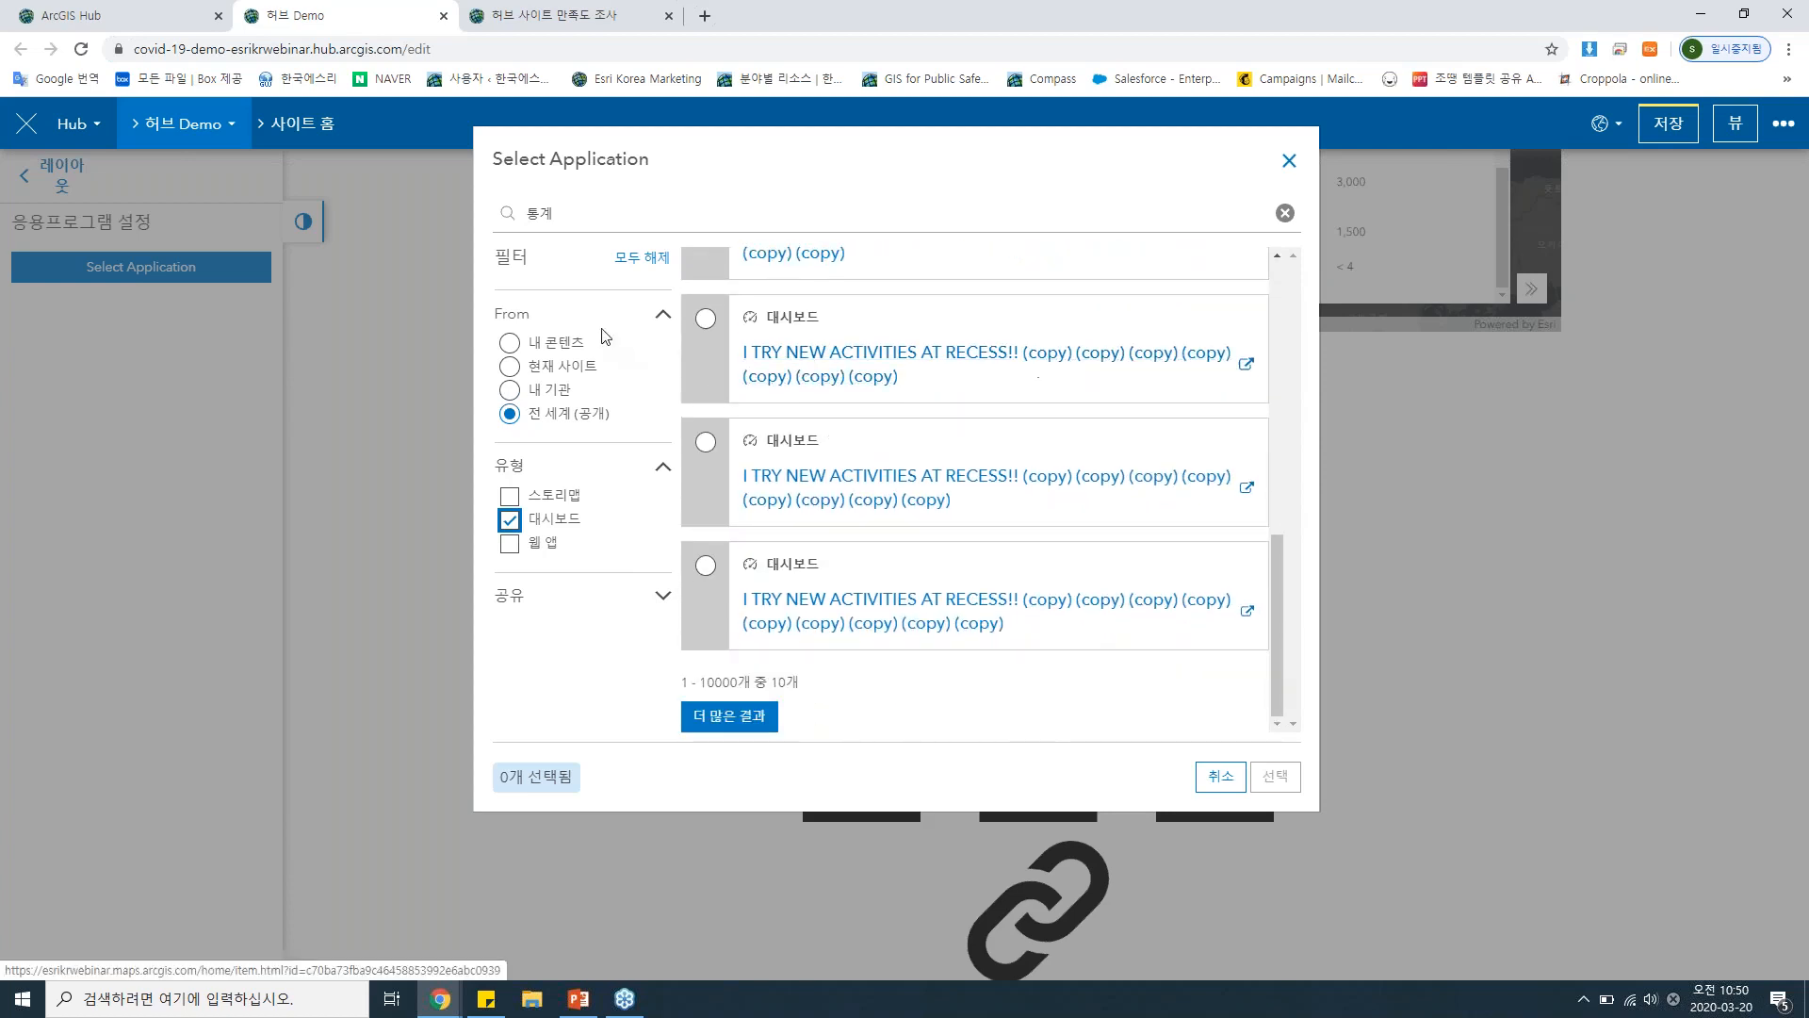
pyautogui.click(545, 390)
pyautogui.click(565, 415)
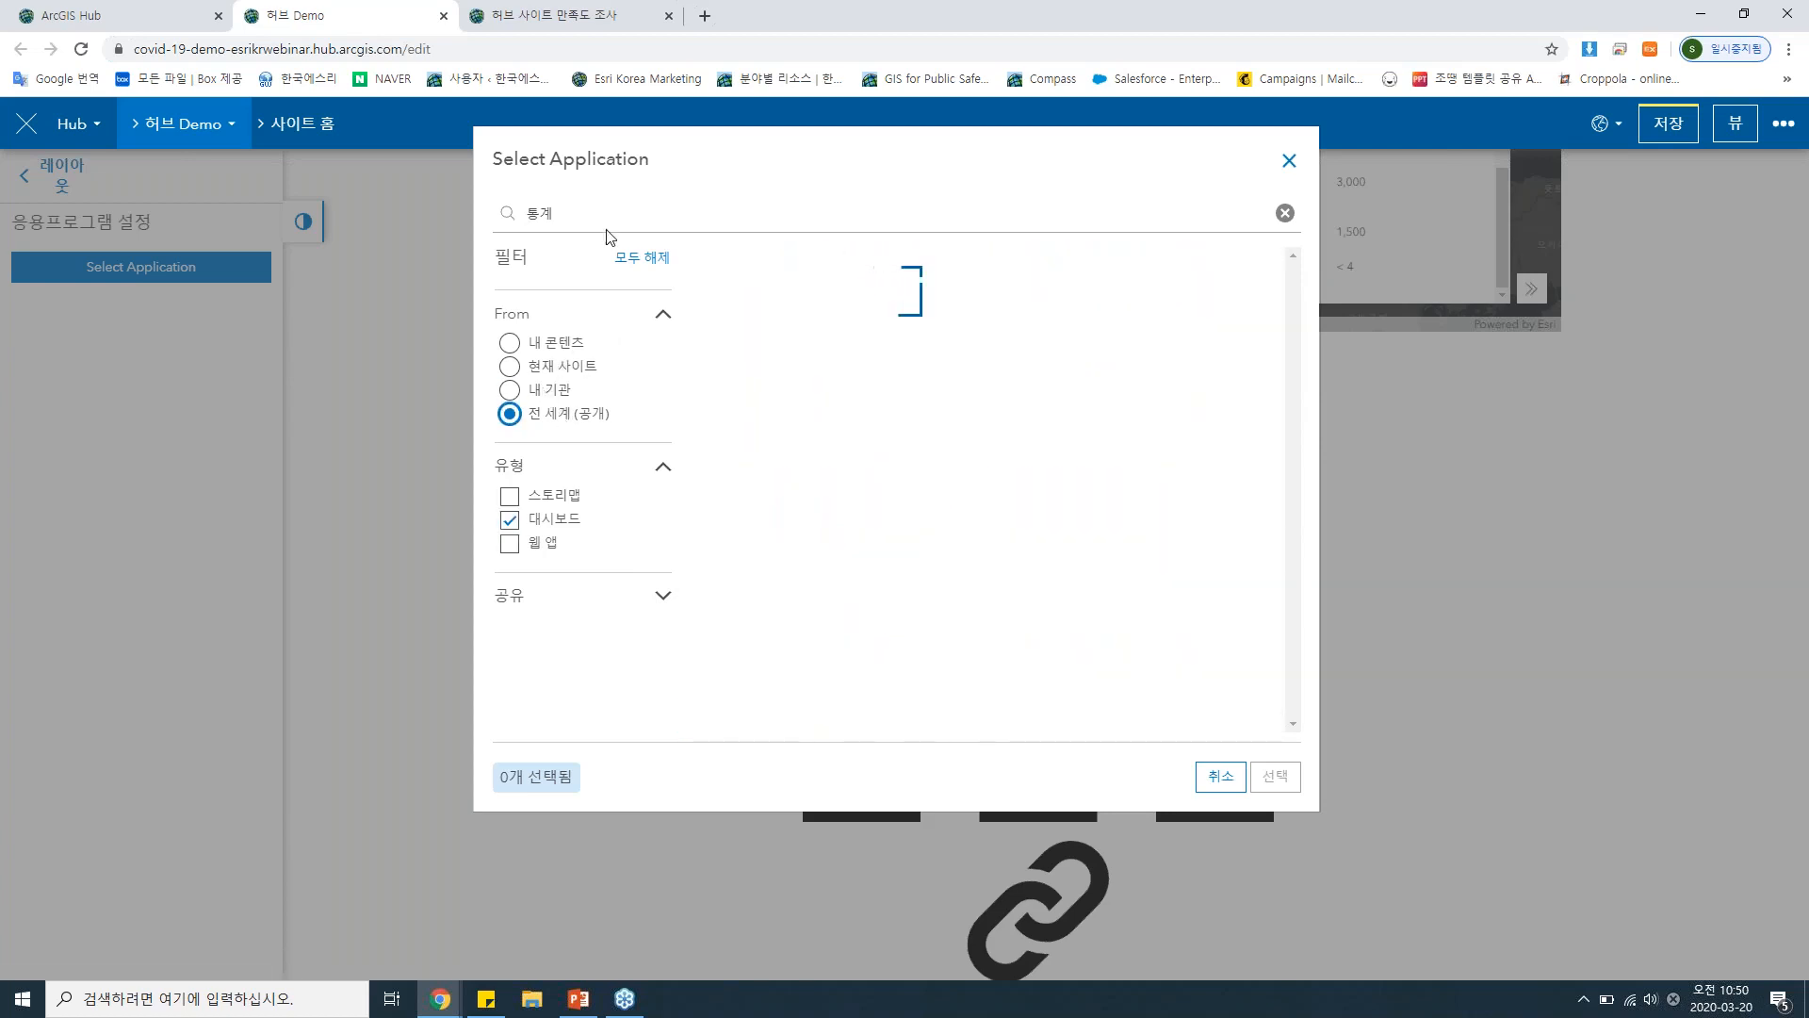
pyautogui.click(608, 222)
pyautogui.write('통계')
pyautogui.press('Return')
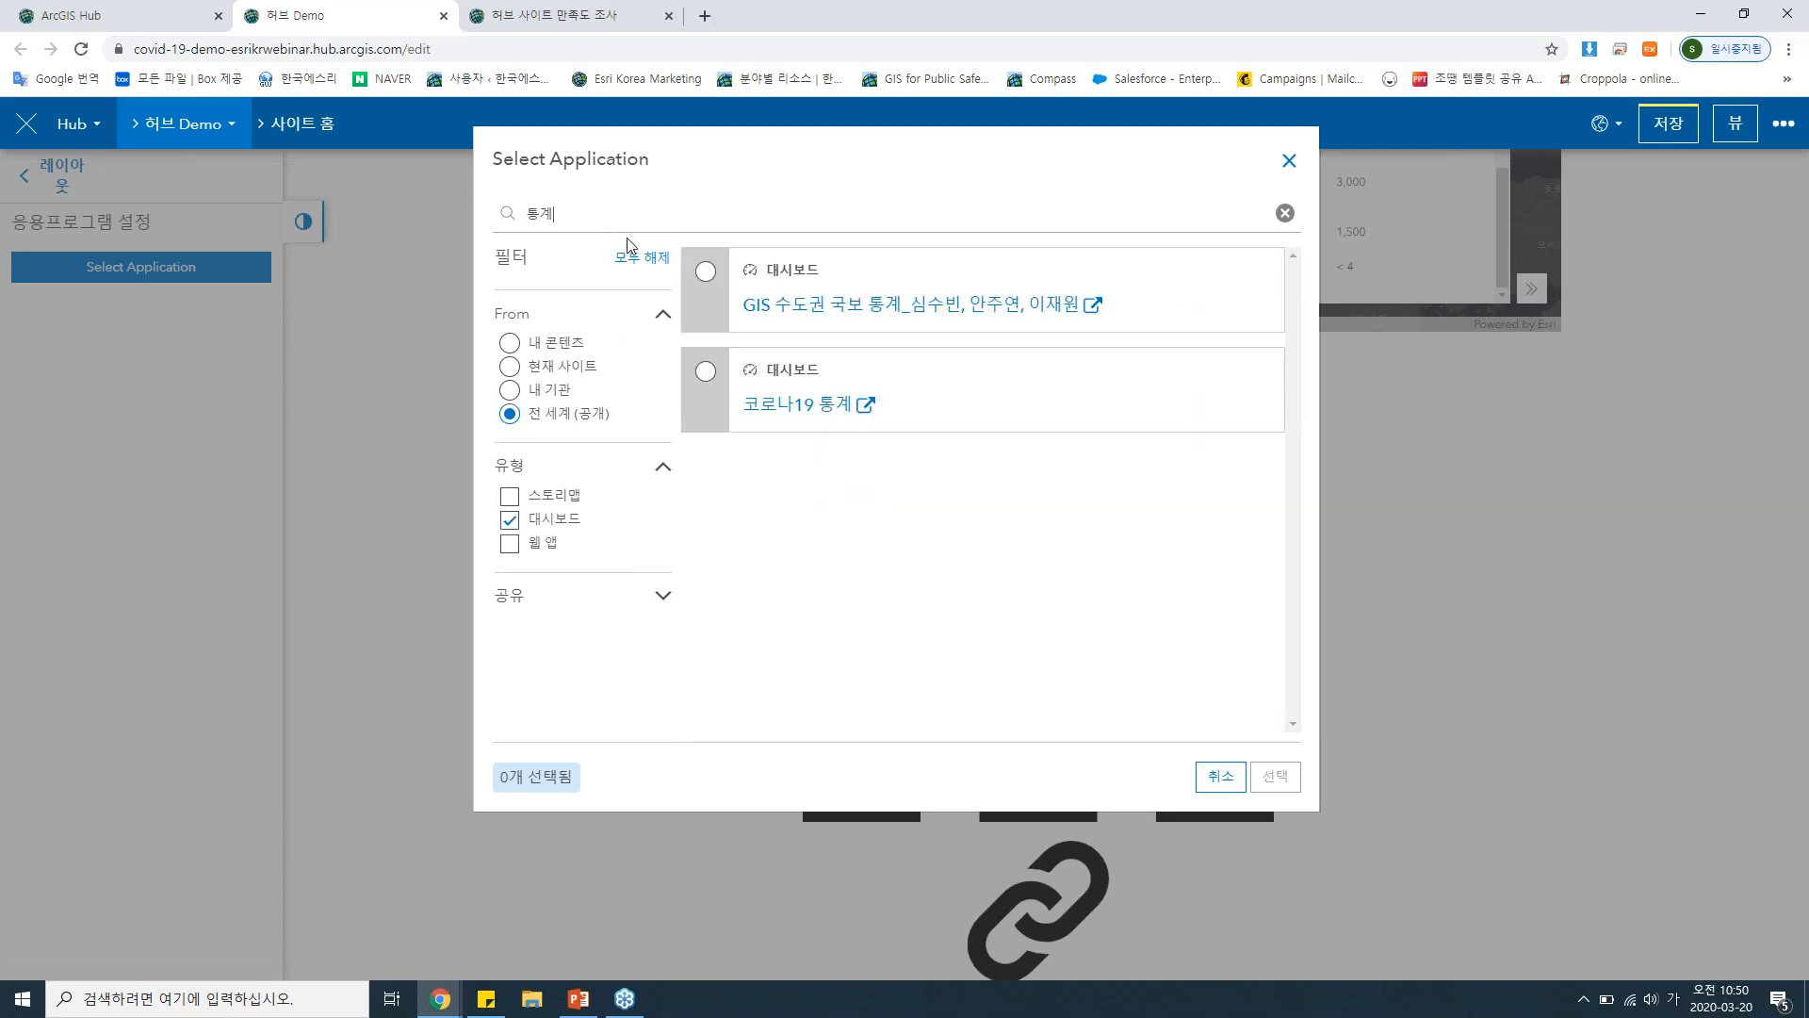
pyautogui.click(707, 370)
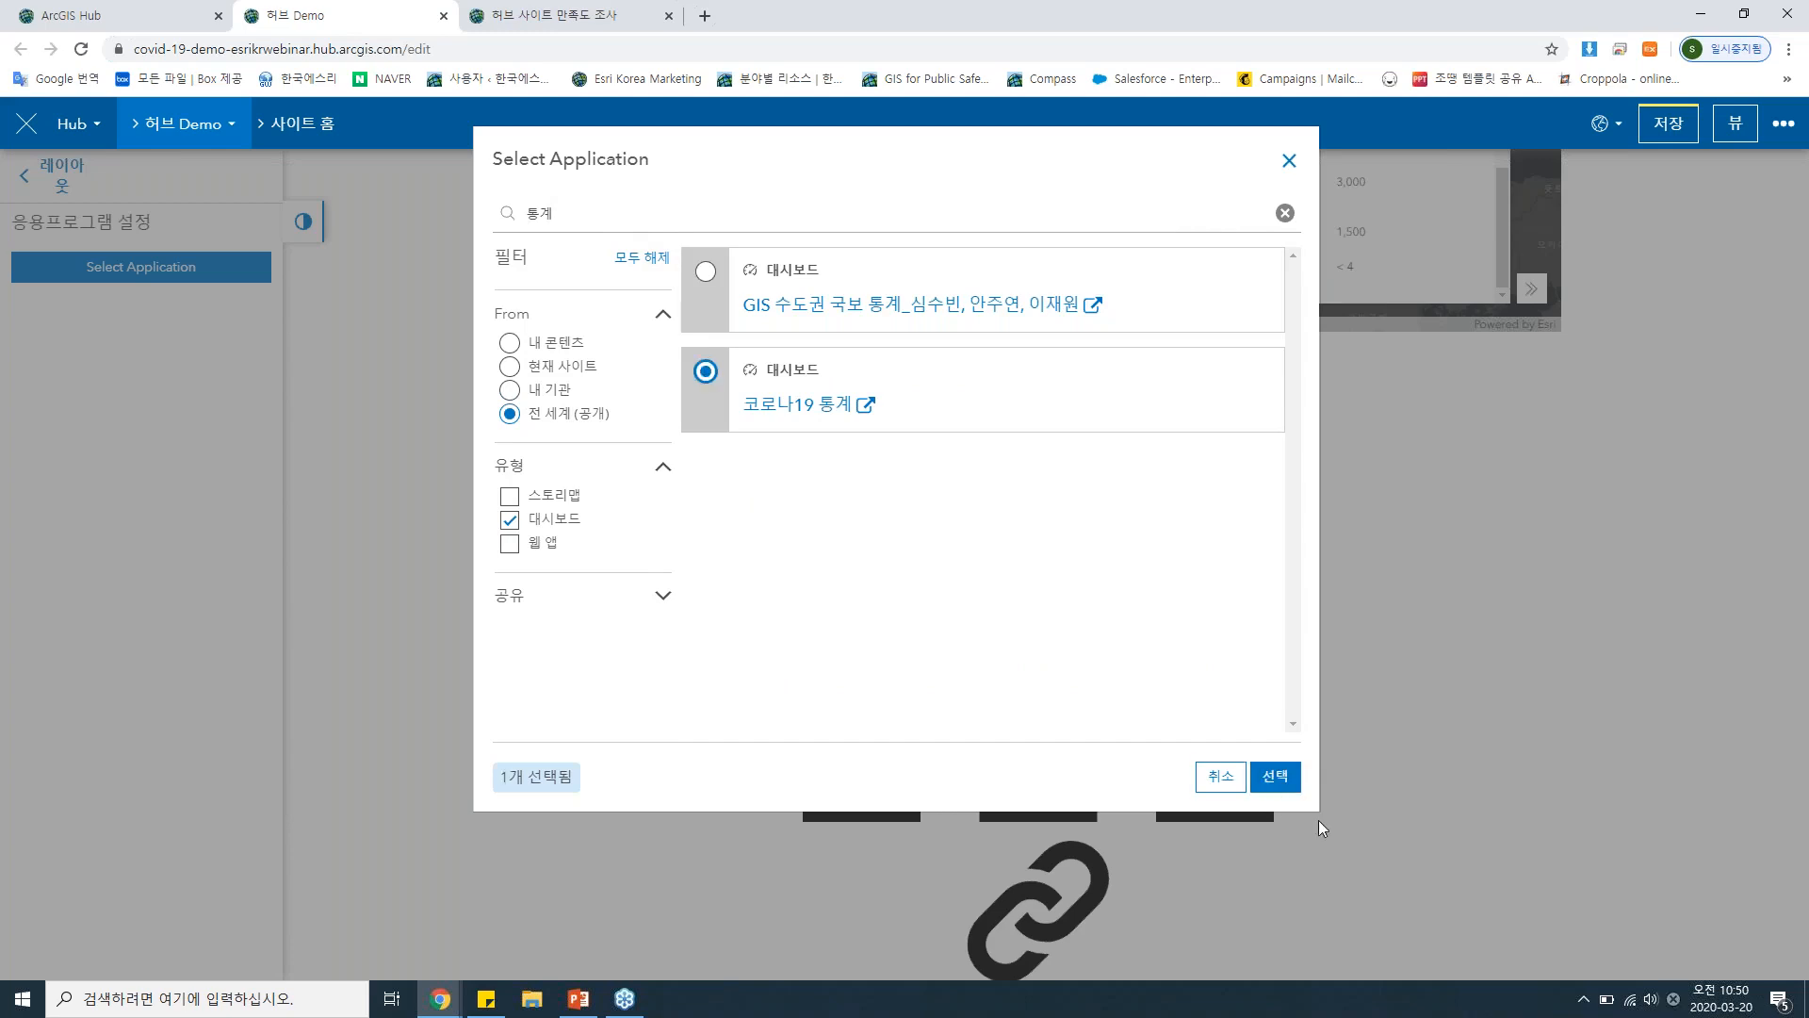
pyautogui.click(1274, 776)
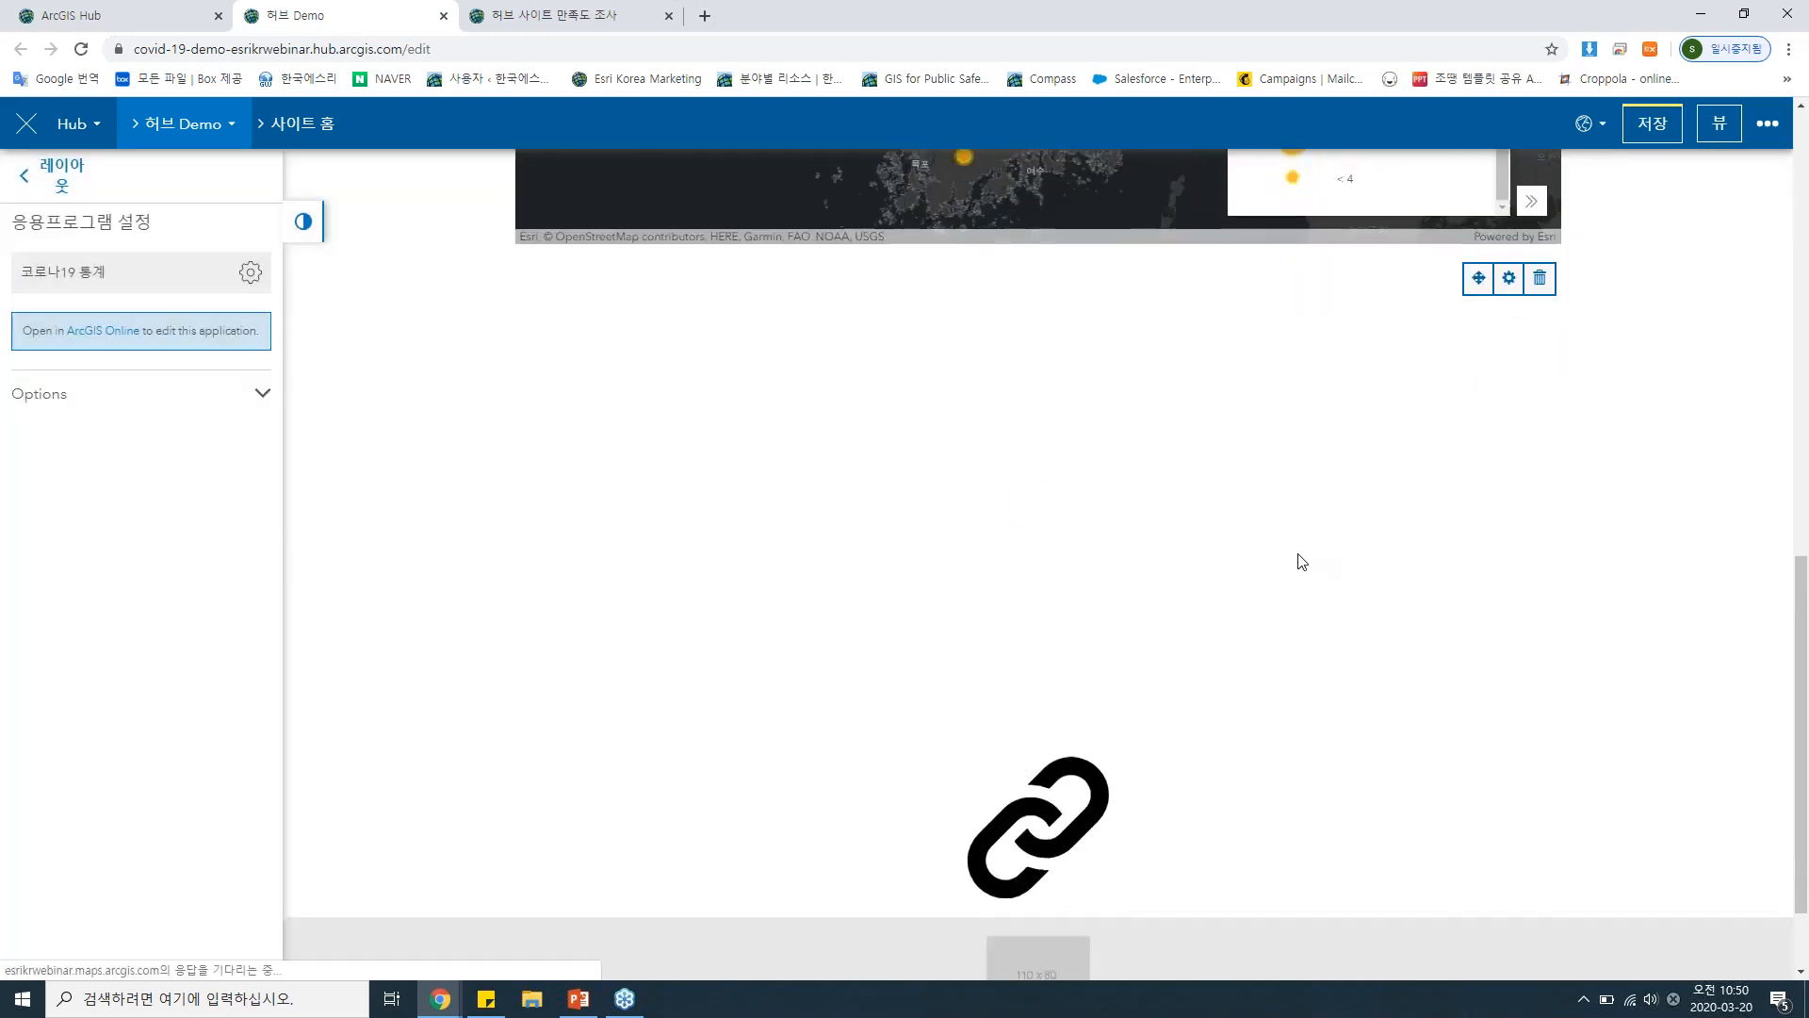
# Review the available layout cards and the page built so far, from the banner and statistics down to the dashboard charts.
pyautogui.click(62, 177)
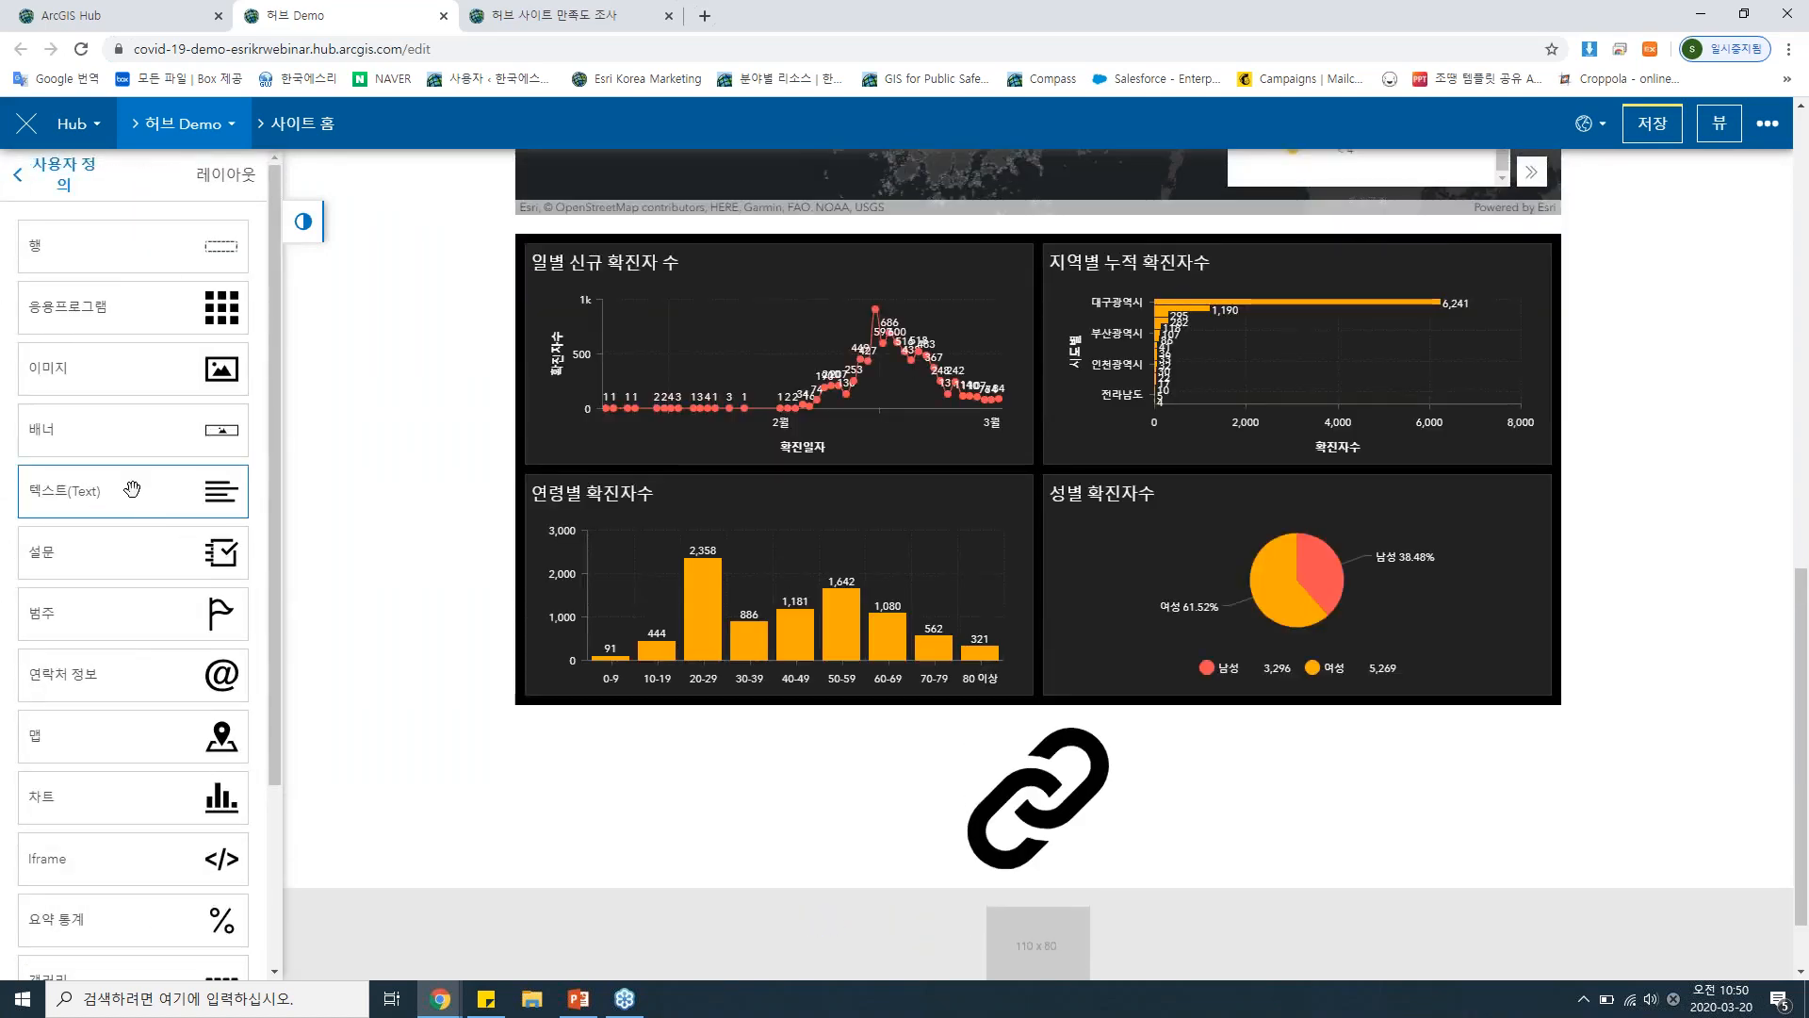
pyautogui.scroll(-2, 132, 488)
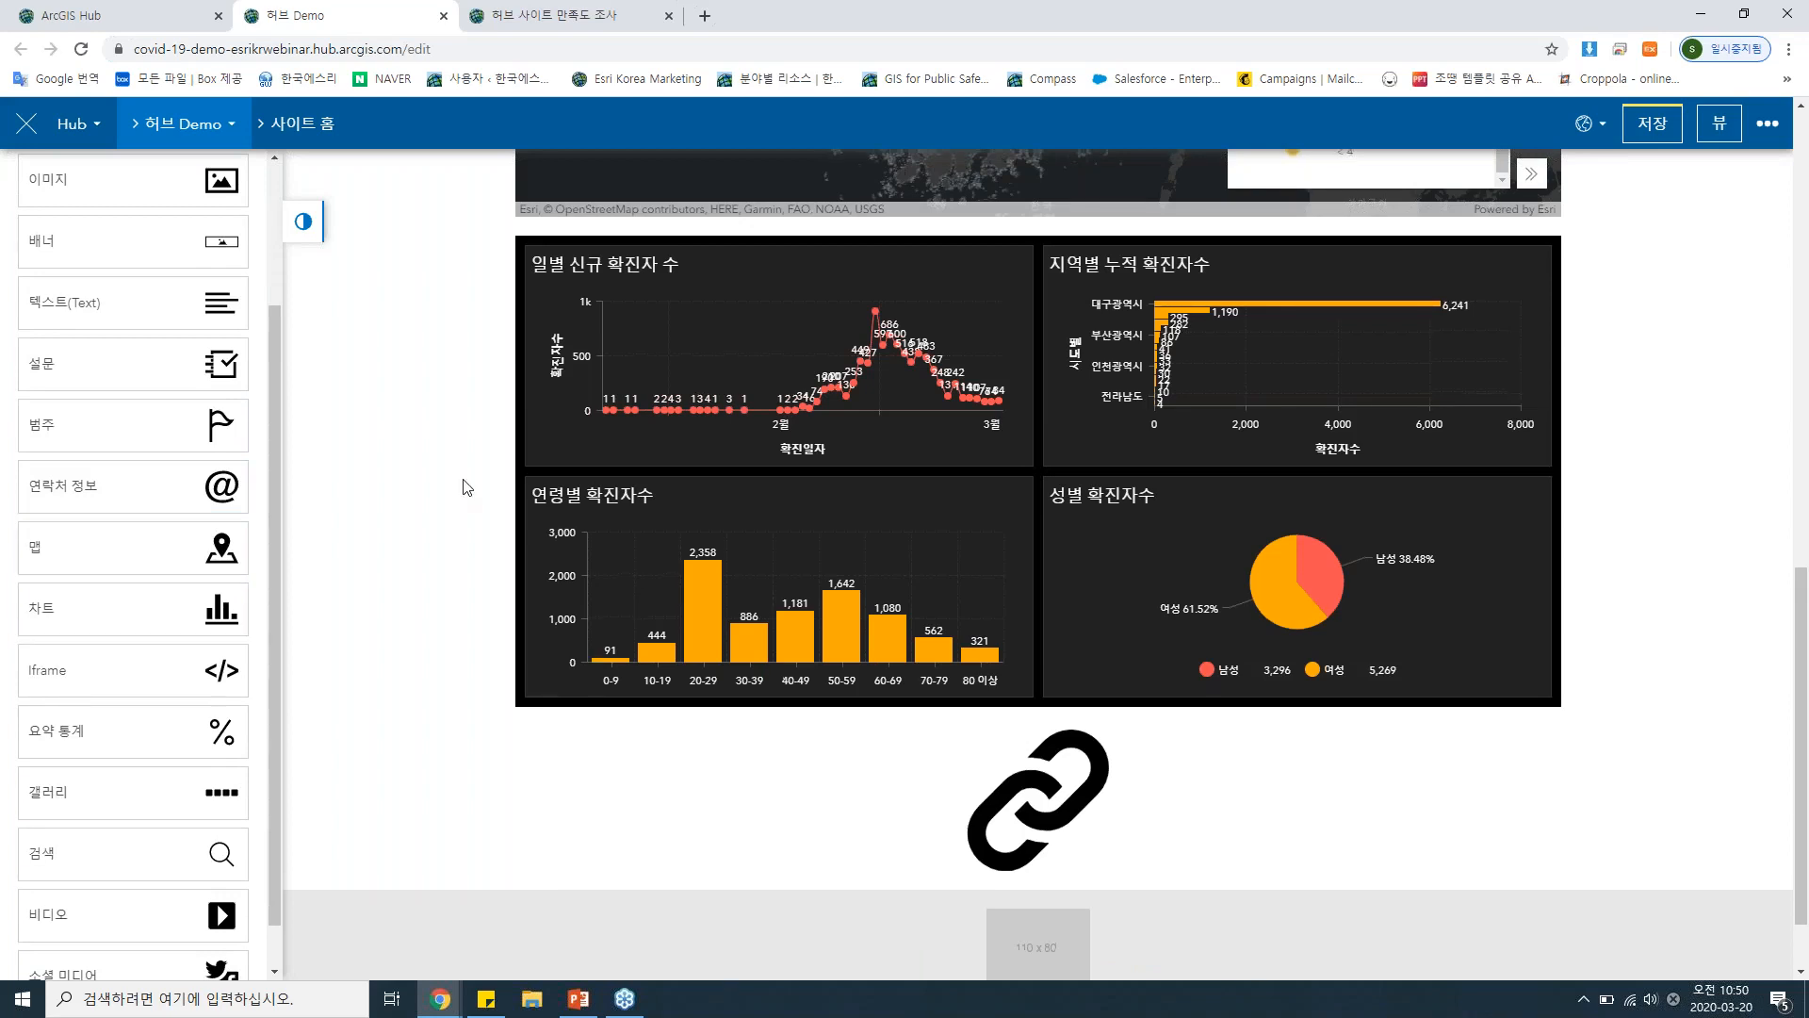
pyautogui.scroll(4, 463, 487)
pyautogui.scroll(6, 463, 487)
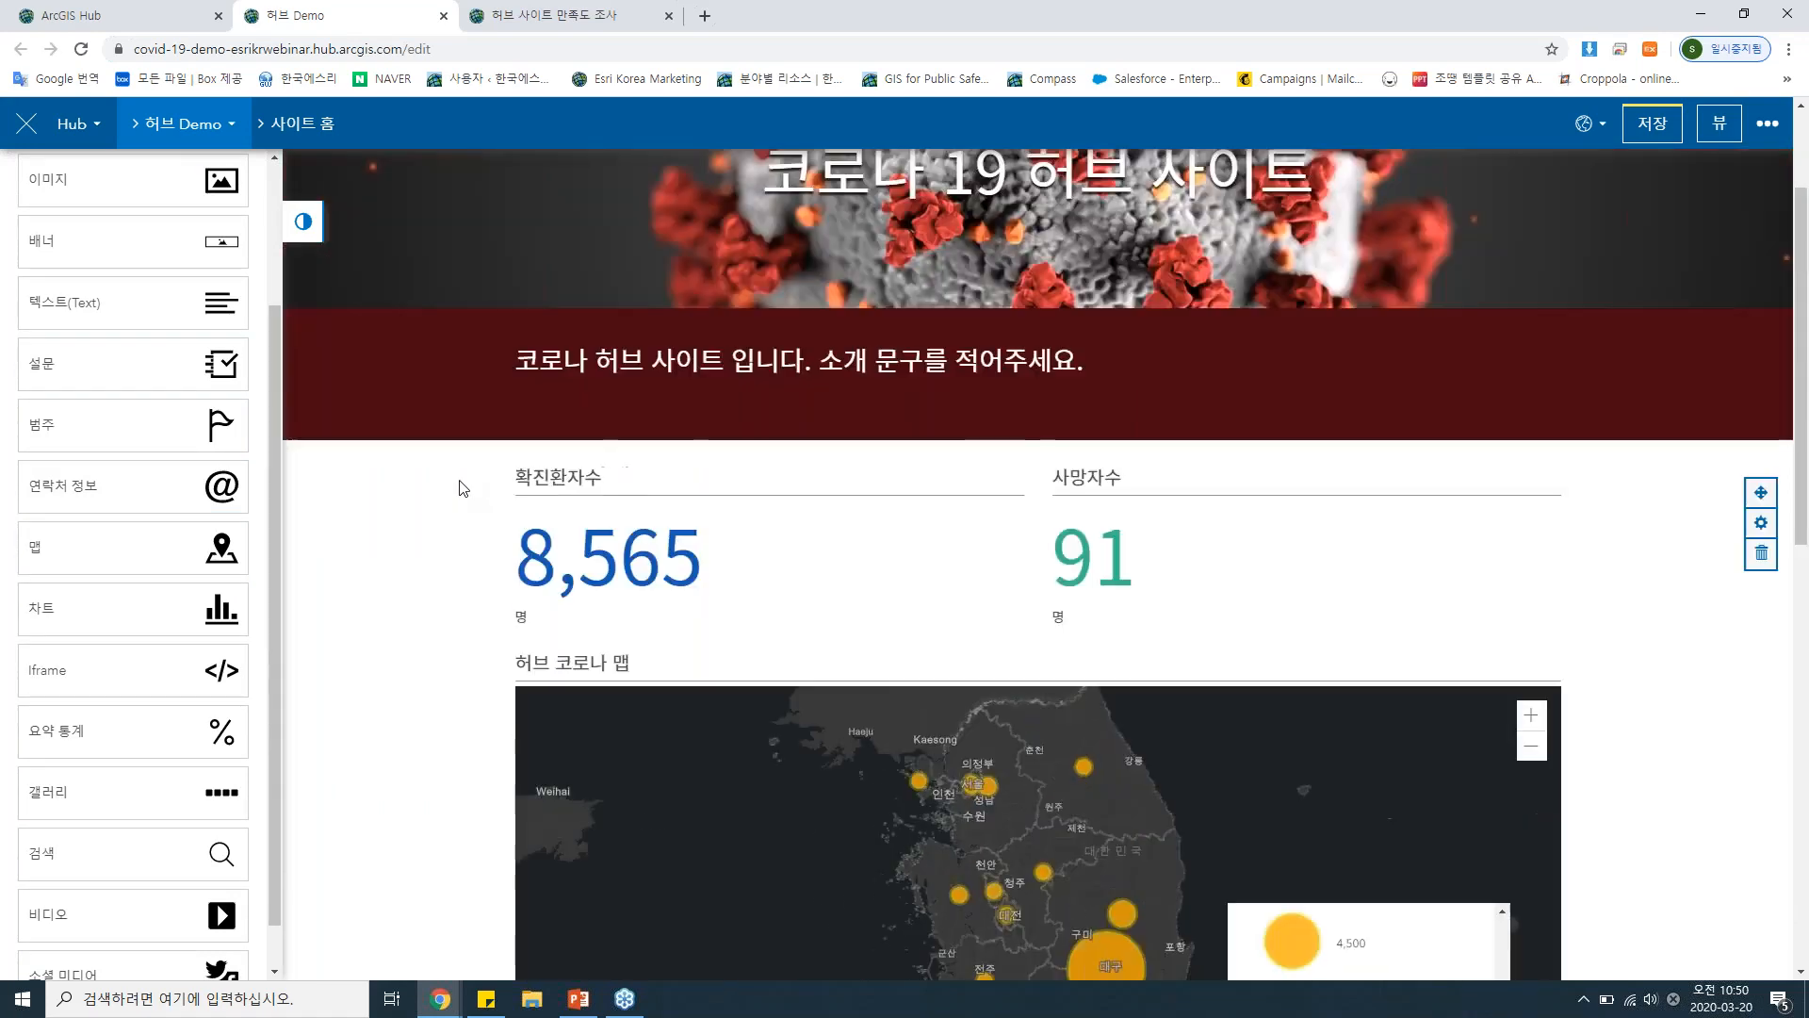
pyautogui.scroll(-8, 454, 492)
pyautogui.scroll(-2, 454, 491)
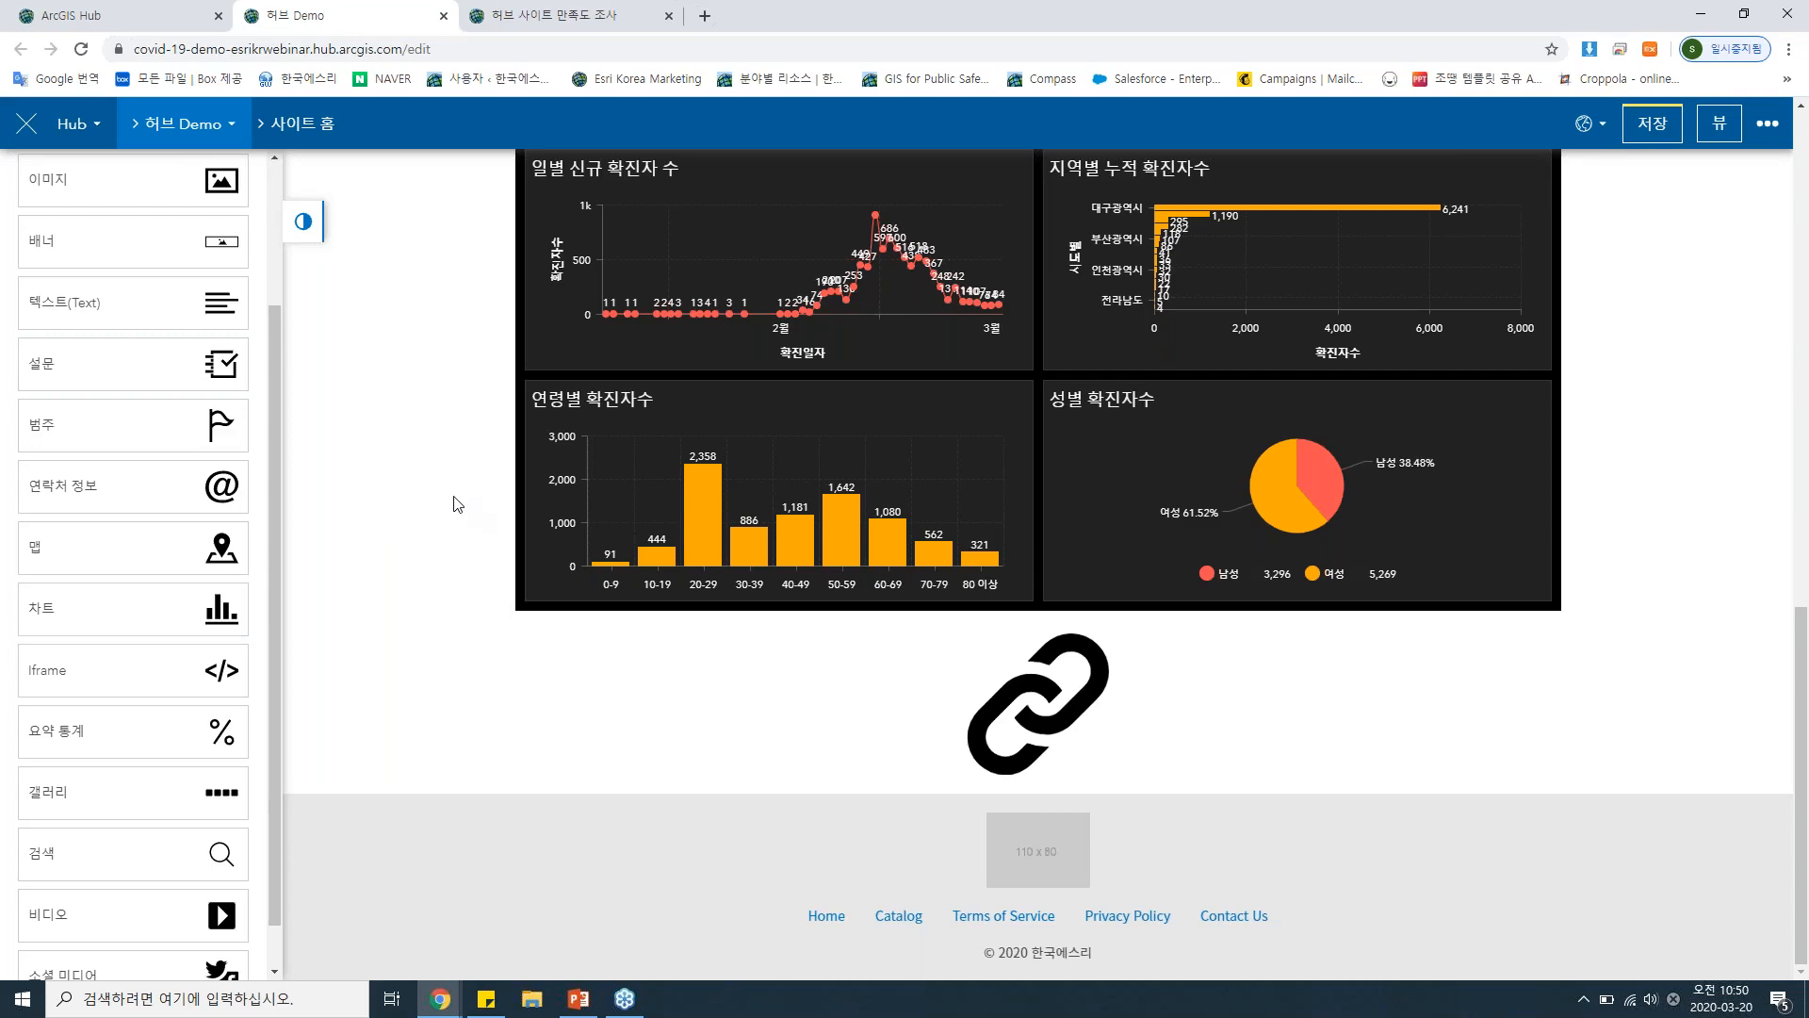
pyautogui.scroll(2, 132, 424)
pyautogui.scroll(3, 415, 388)
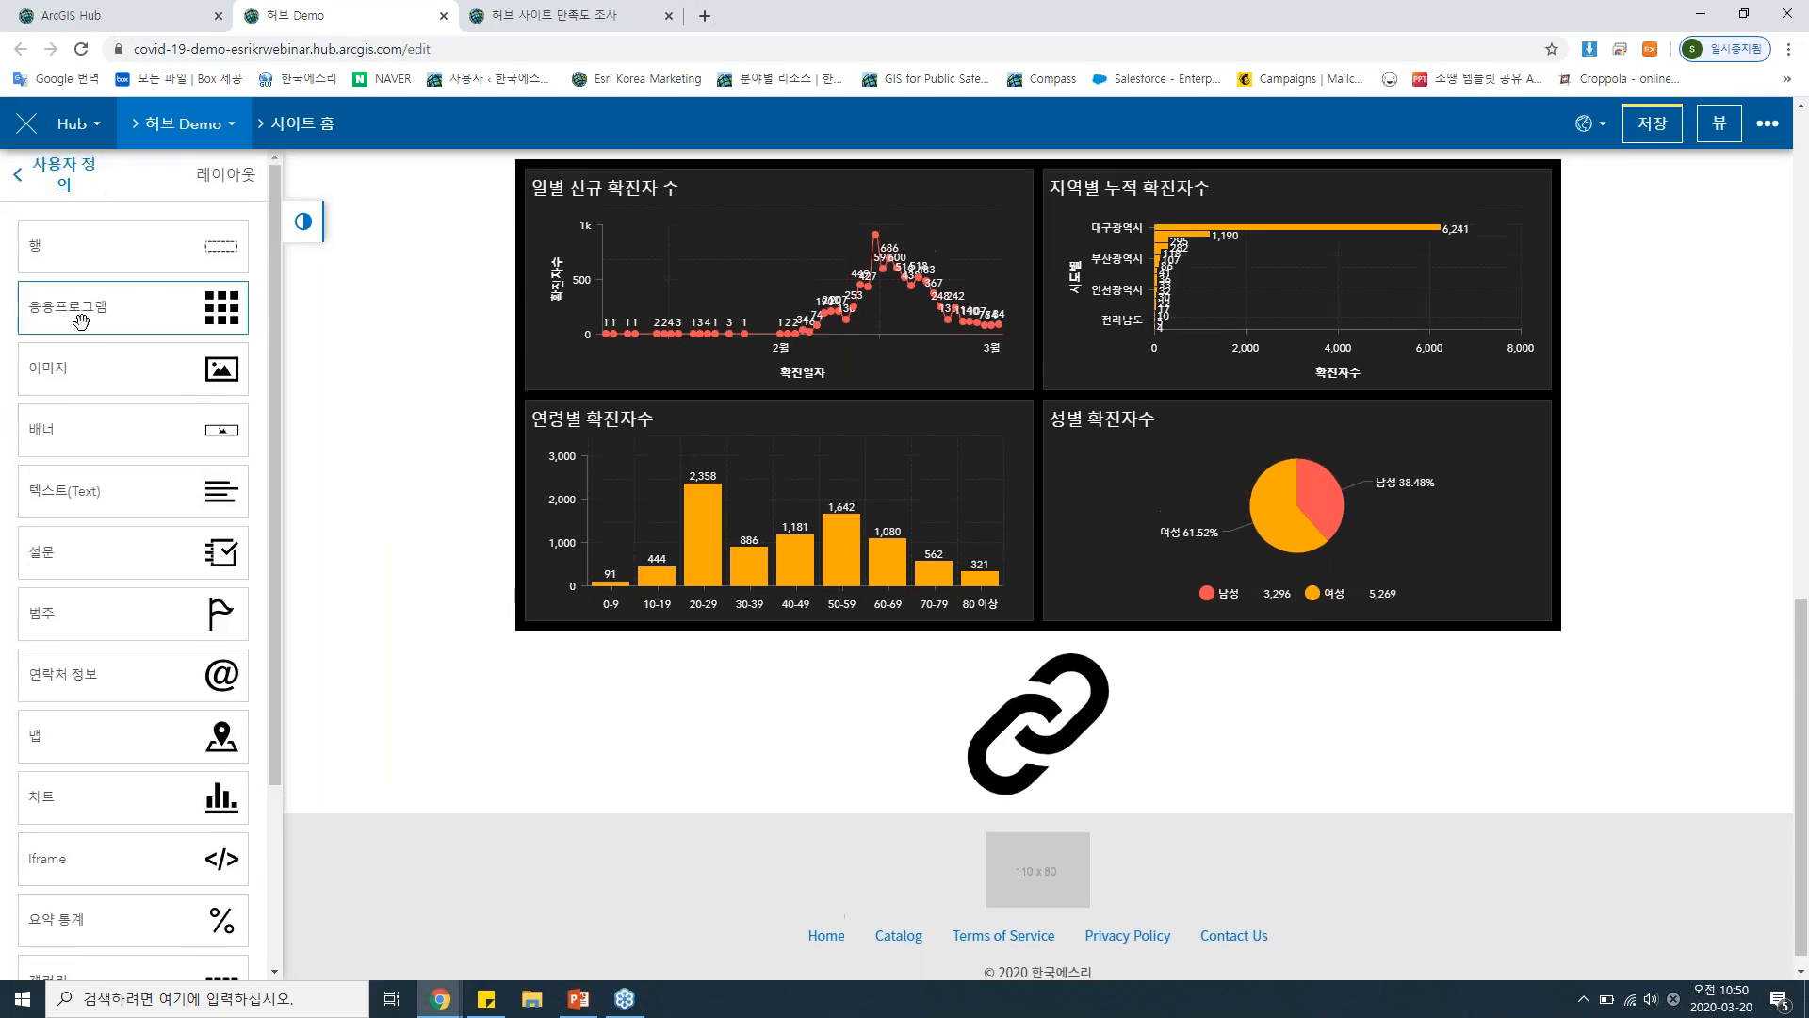
# Add an empty row at the bottom of the page and delete the link icon between it and the dashboard.
pyautogui.scroll(-3, 417, 390)
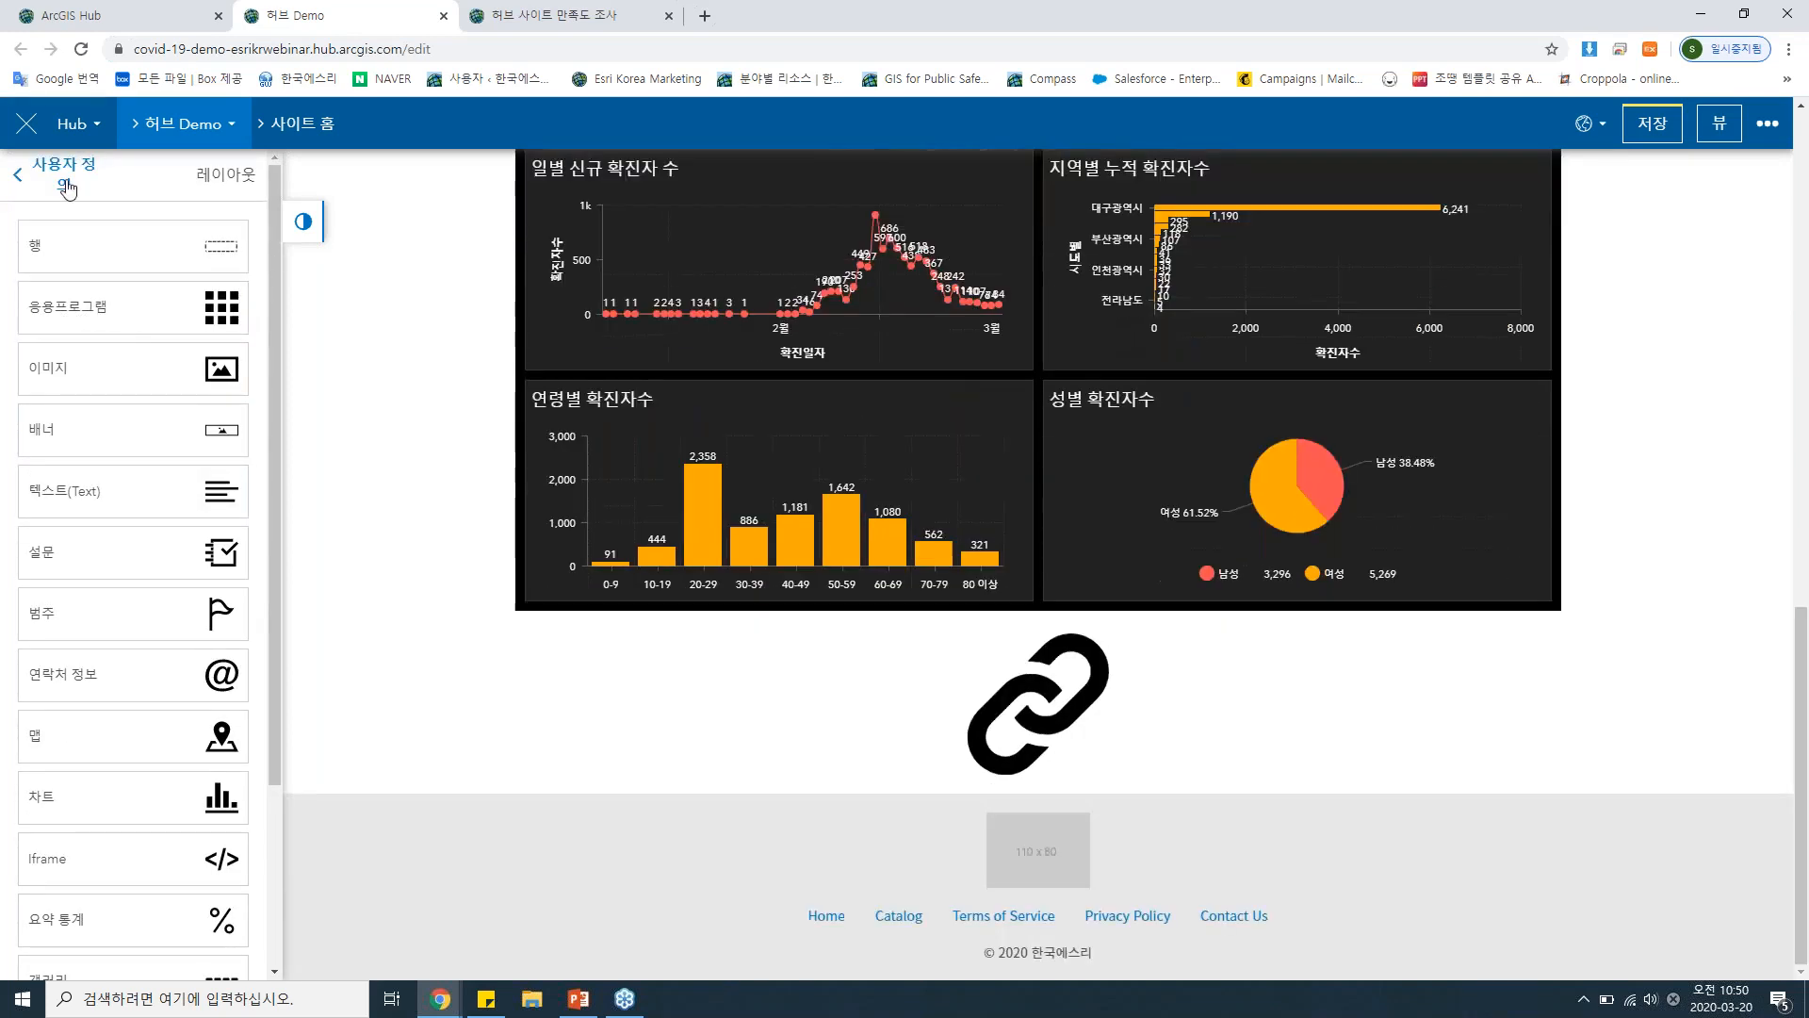
pyautogui.moveTo(128, 247); pyautogui.dragTo(1039, 721)
pyautogui.scroll(-2, 680, 654)
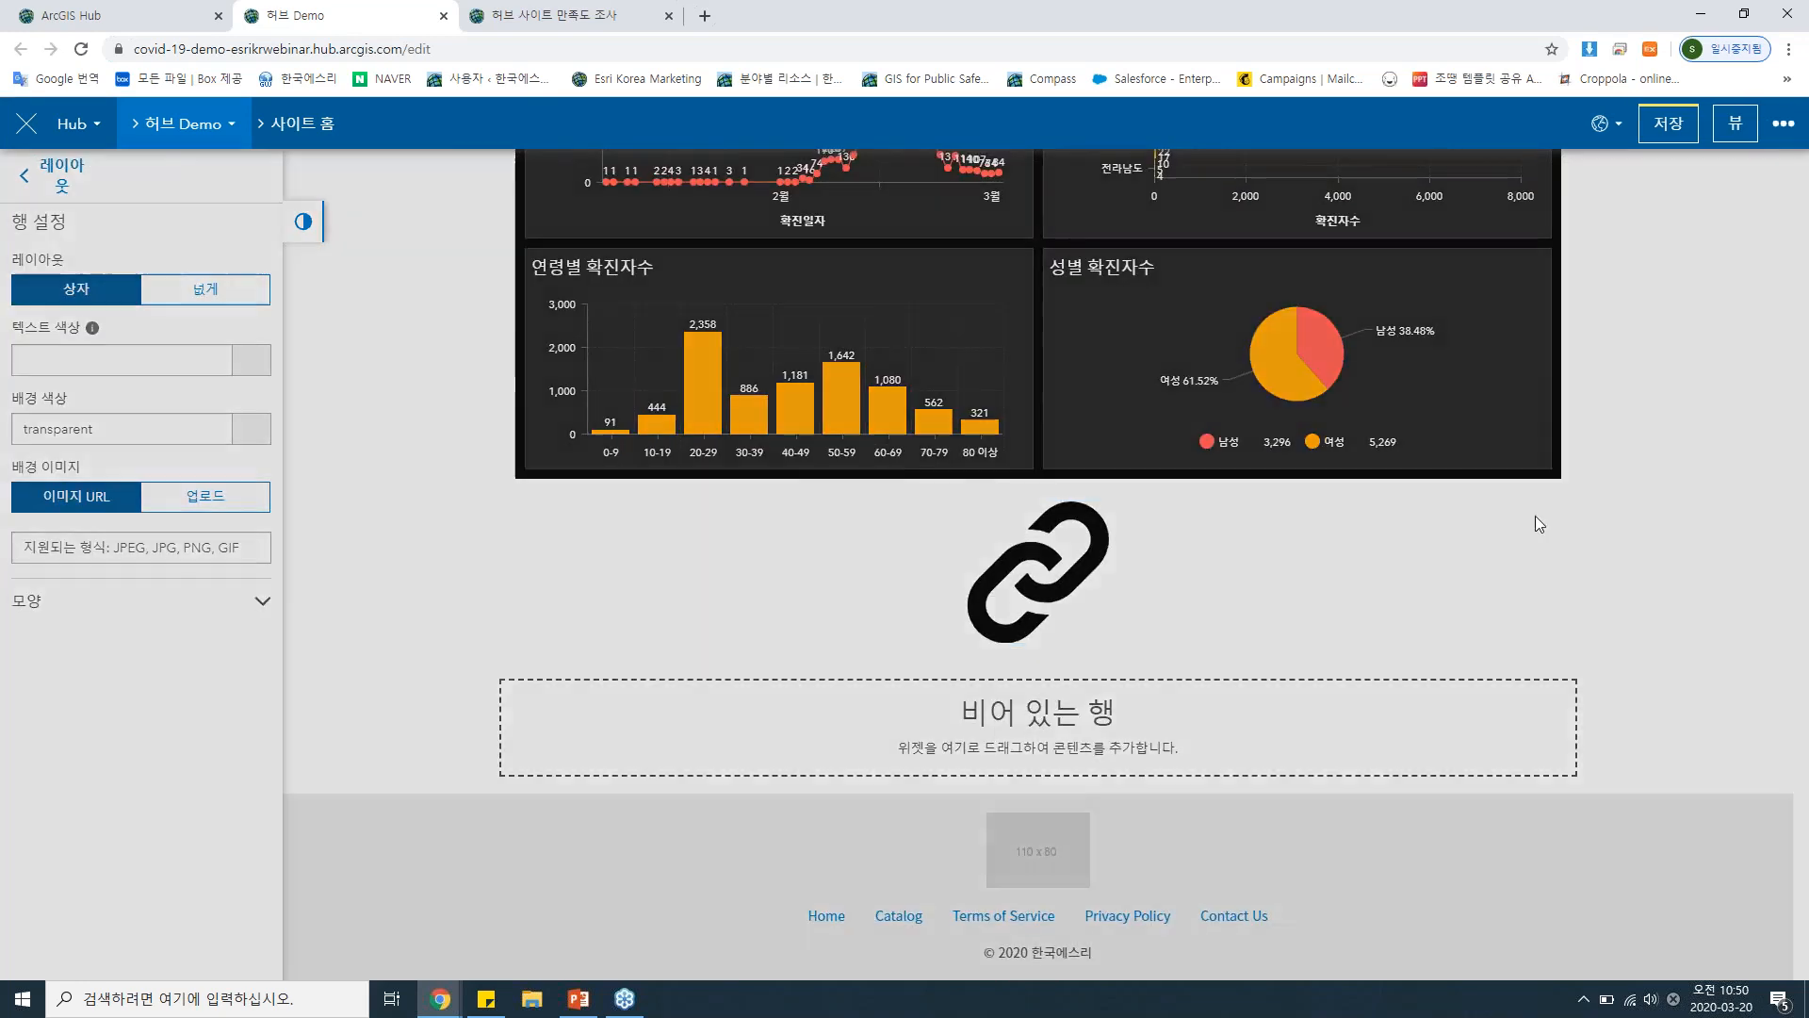
pyautogui.click(1539, 524)
pyautogui.click(1284, 279)
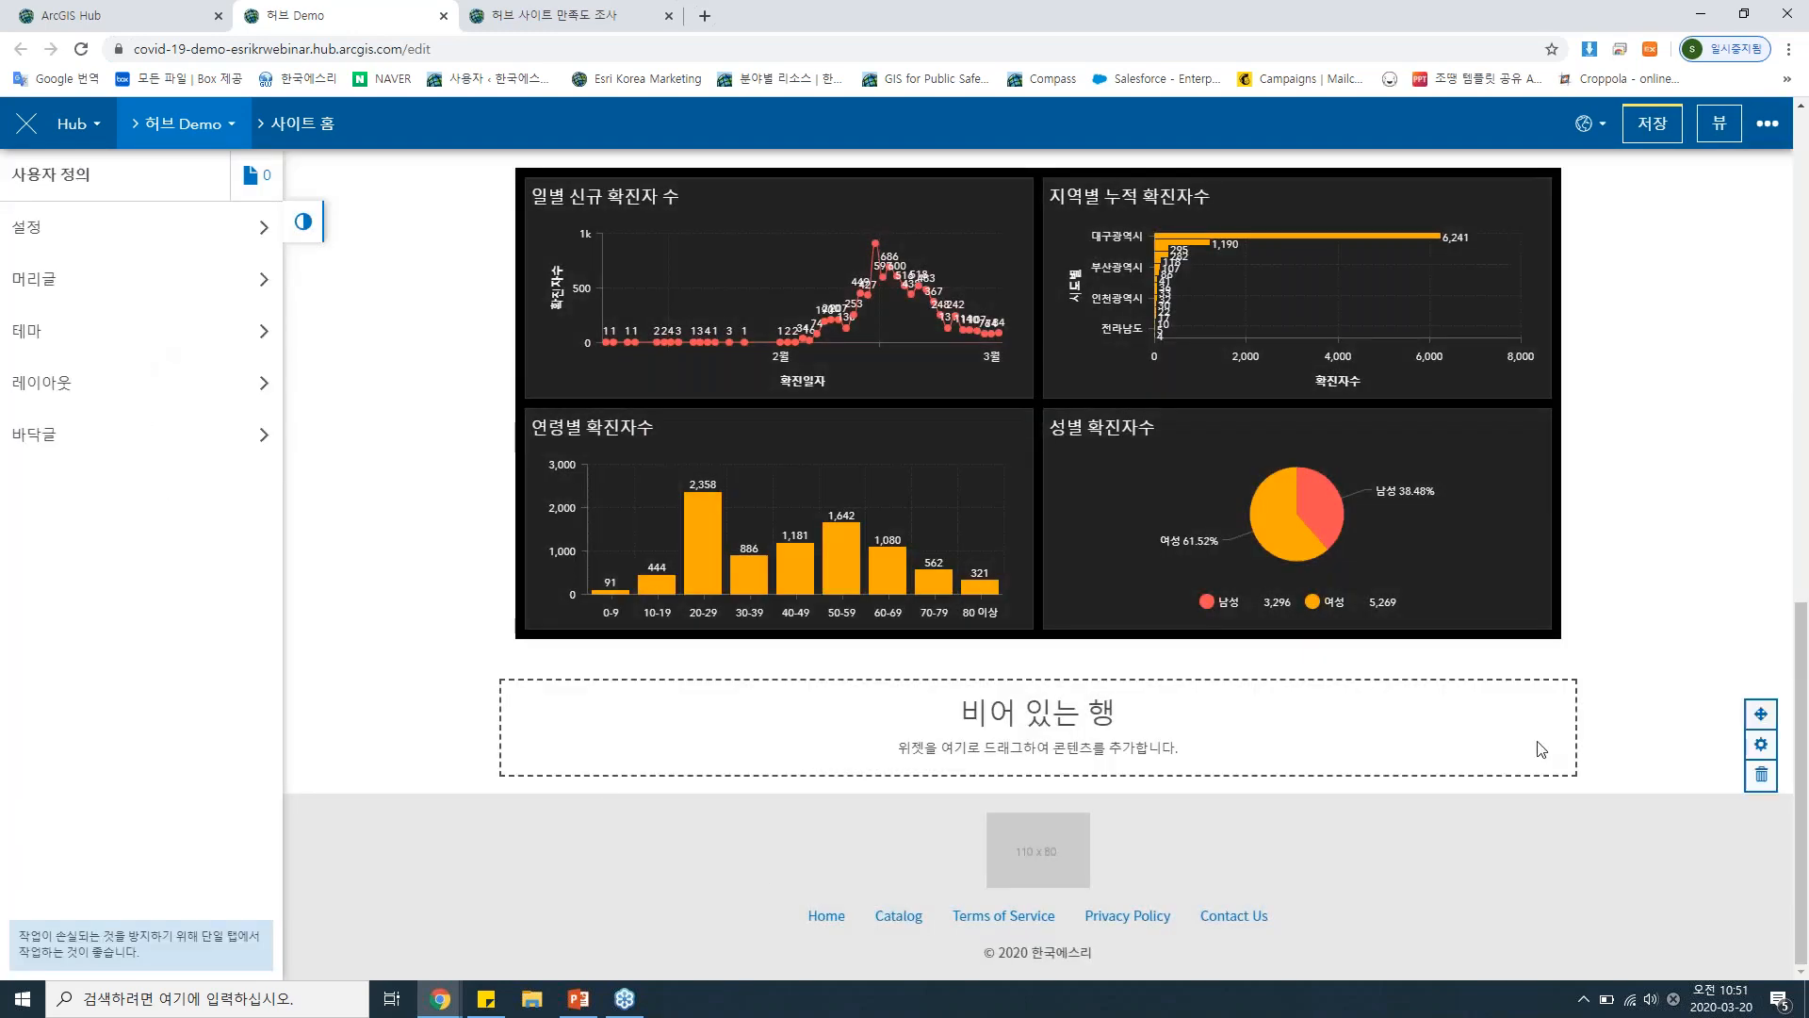
# Set the empty row's background colour to light purple #ecc5fa.
pyautogui.click(1761, 745)
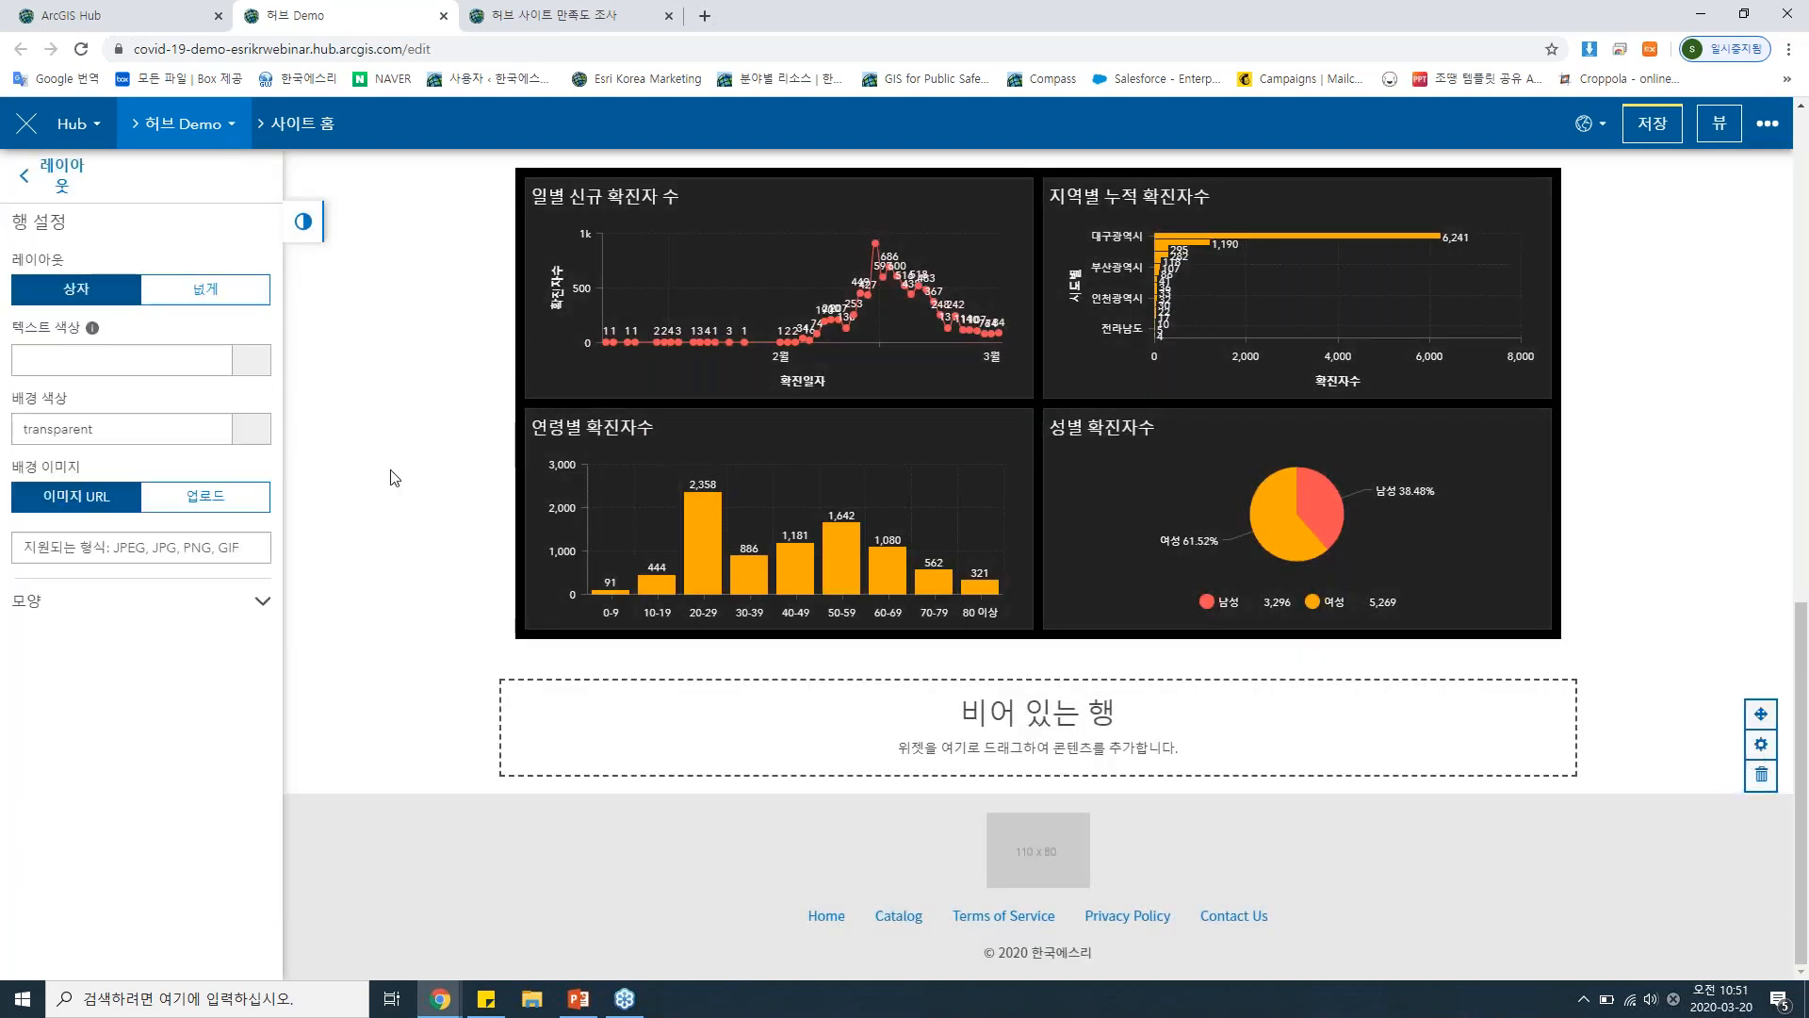
pyautogui.click(253, 429)
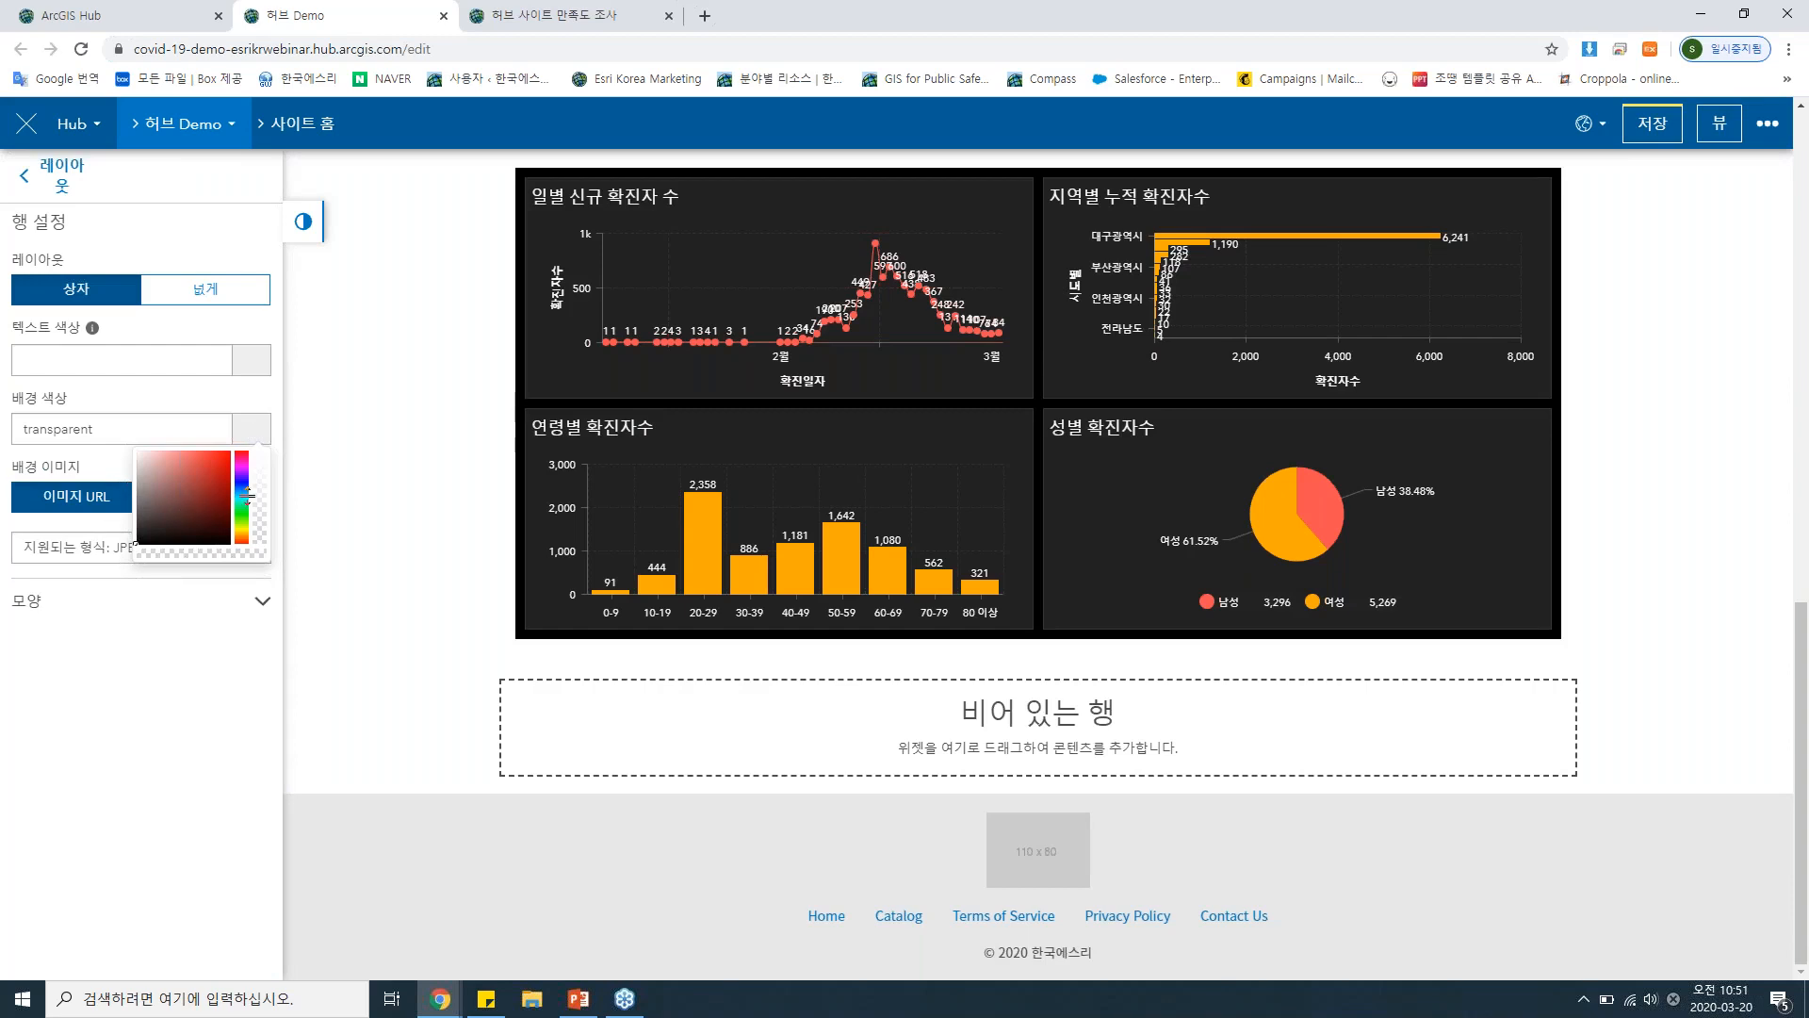
pyautogui.moveTo(176, 497)
pyautogui.mouseDown()
pyautogui.moveTo(201, 481)
pyautogui.moveTo(155, 452)
pyautogui.mouseUp()
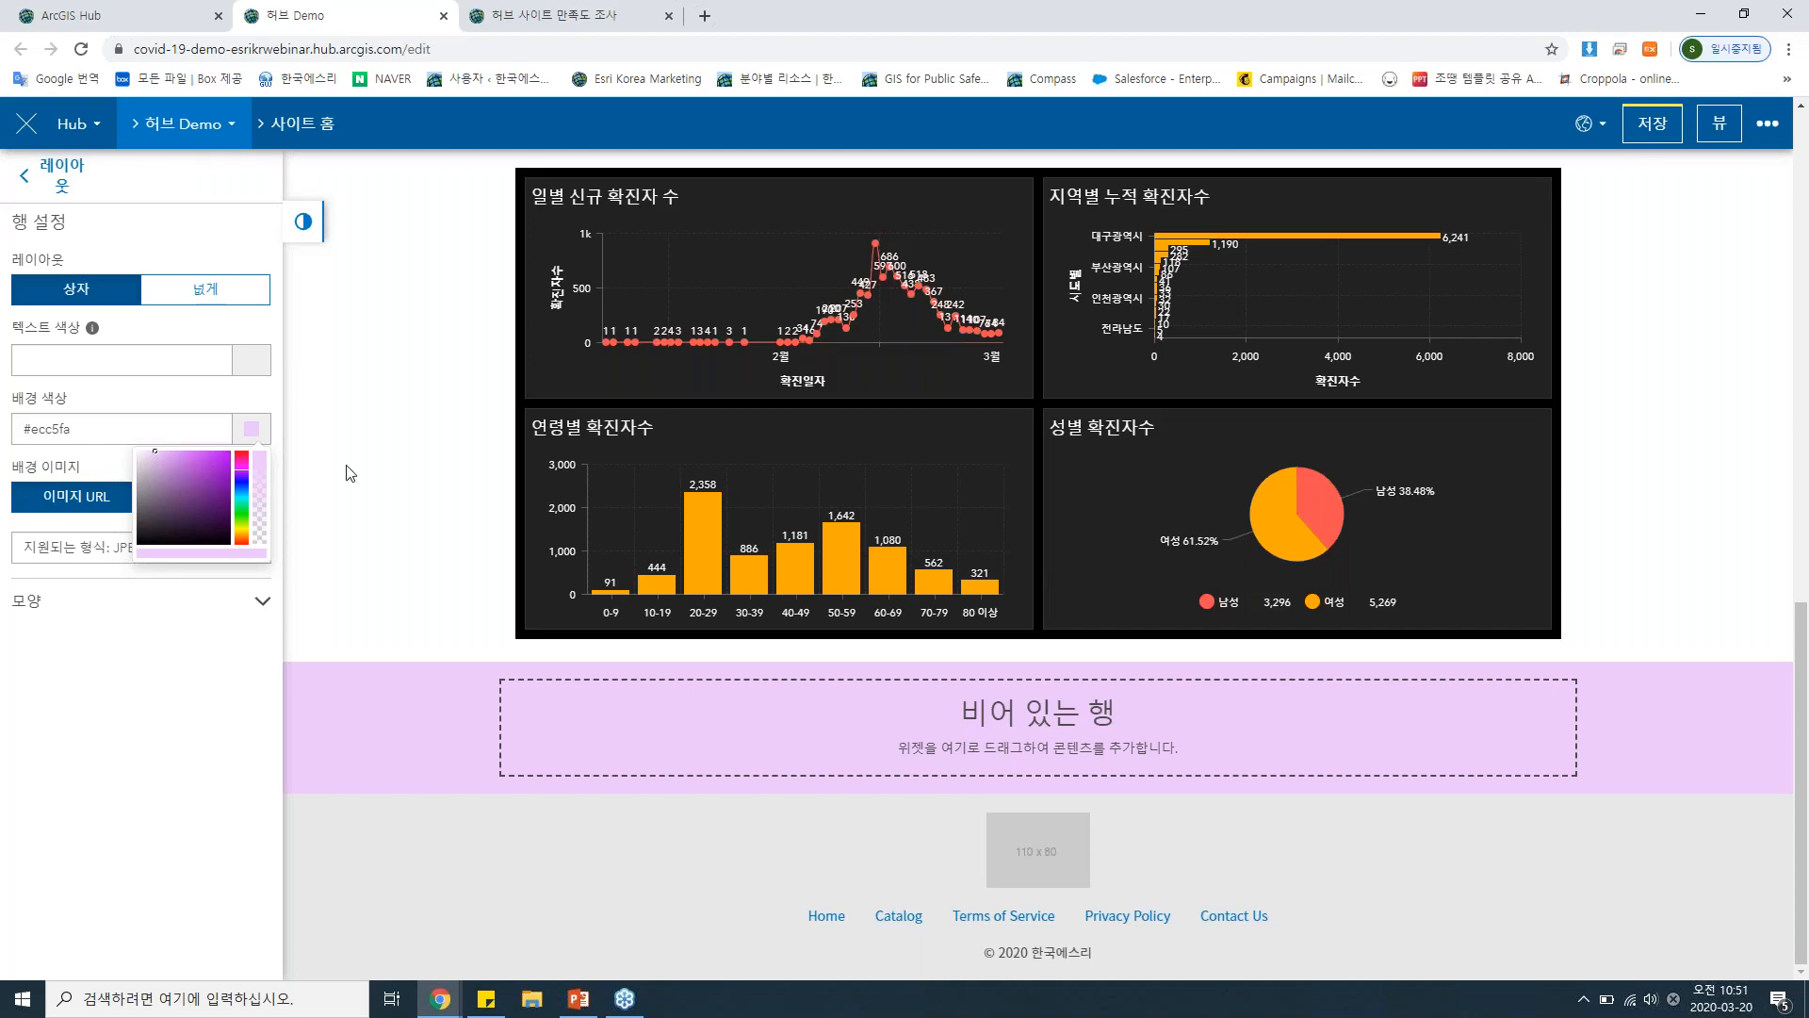
# Add a 갤러리 card to the light purple row.
pyautogui.click(52, 175)
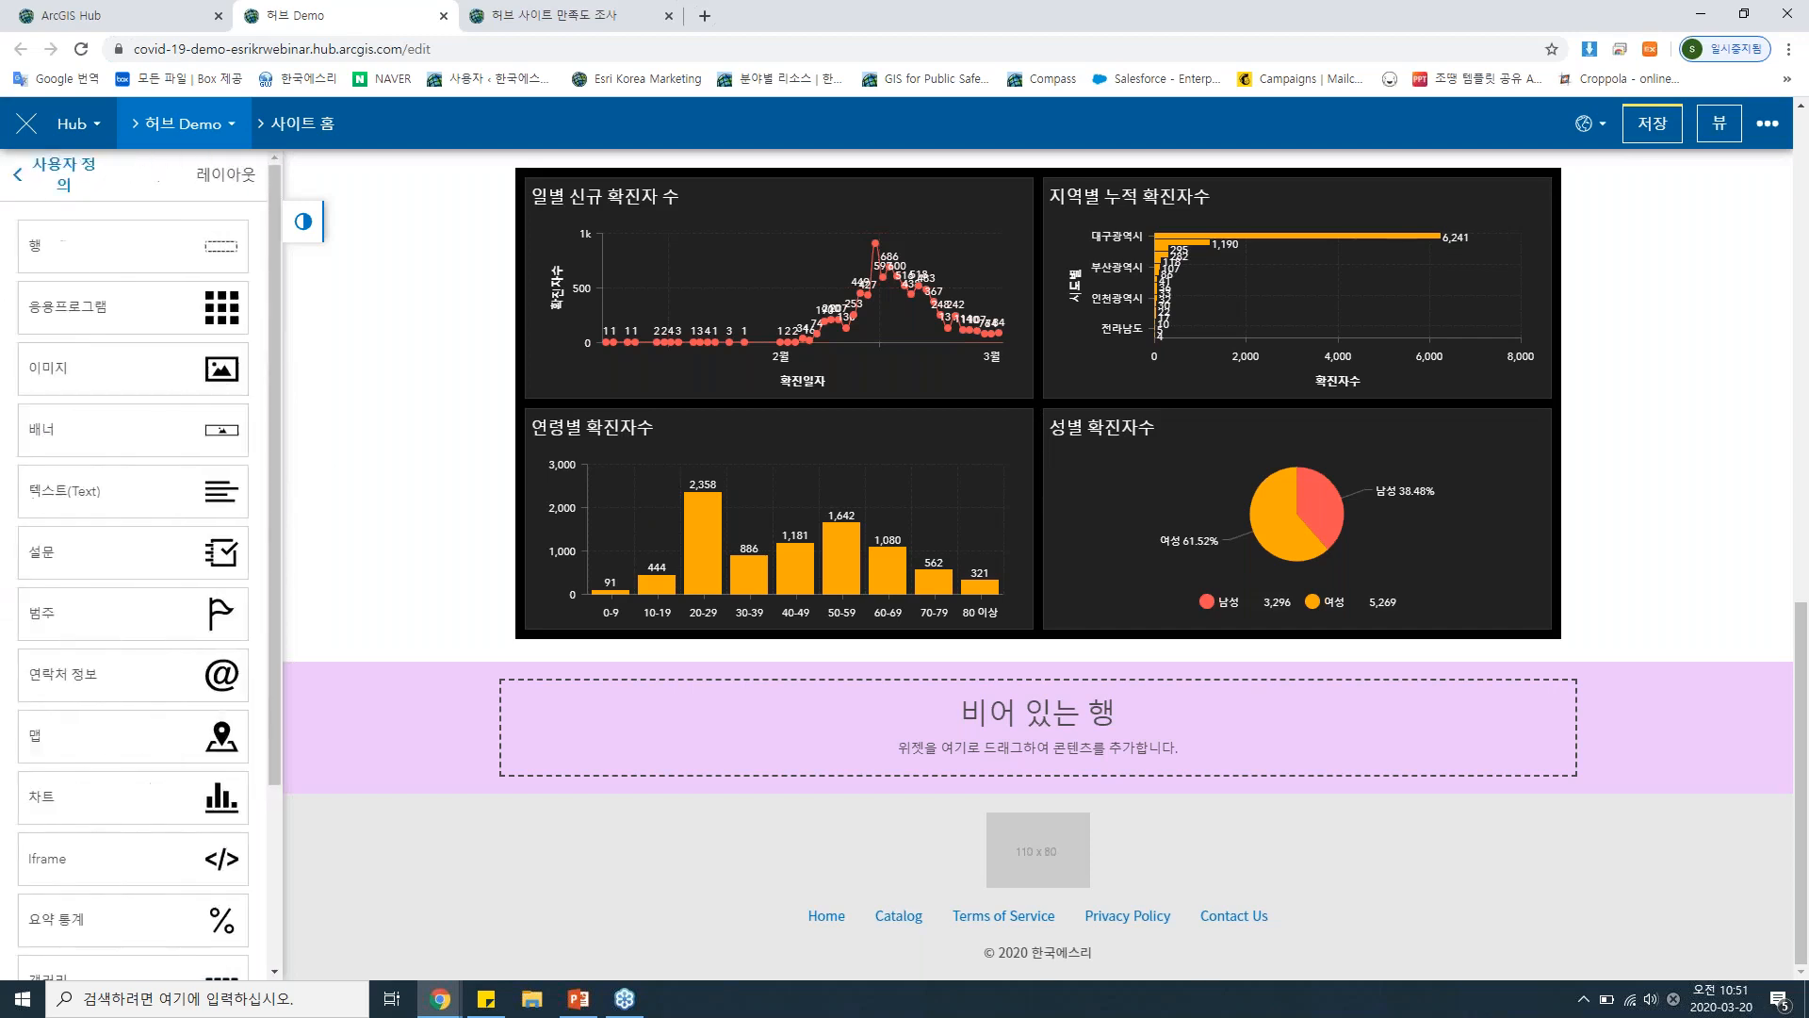
pyautogui.scroll(-3, 148, 471)
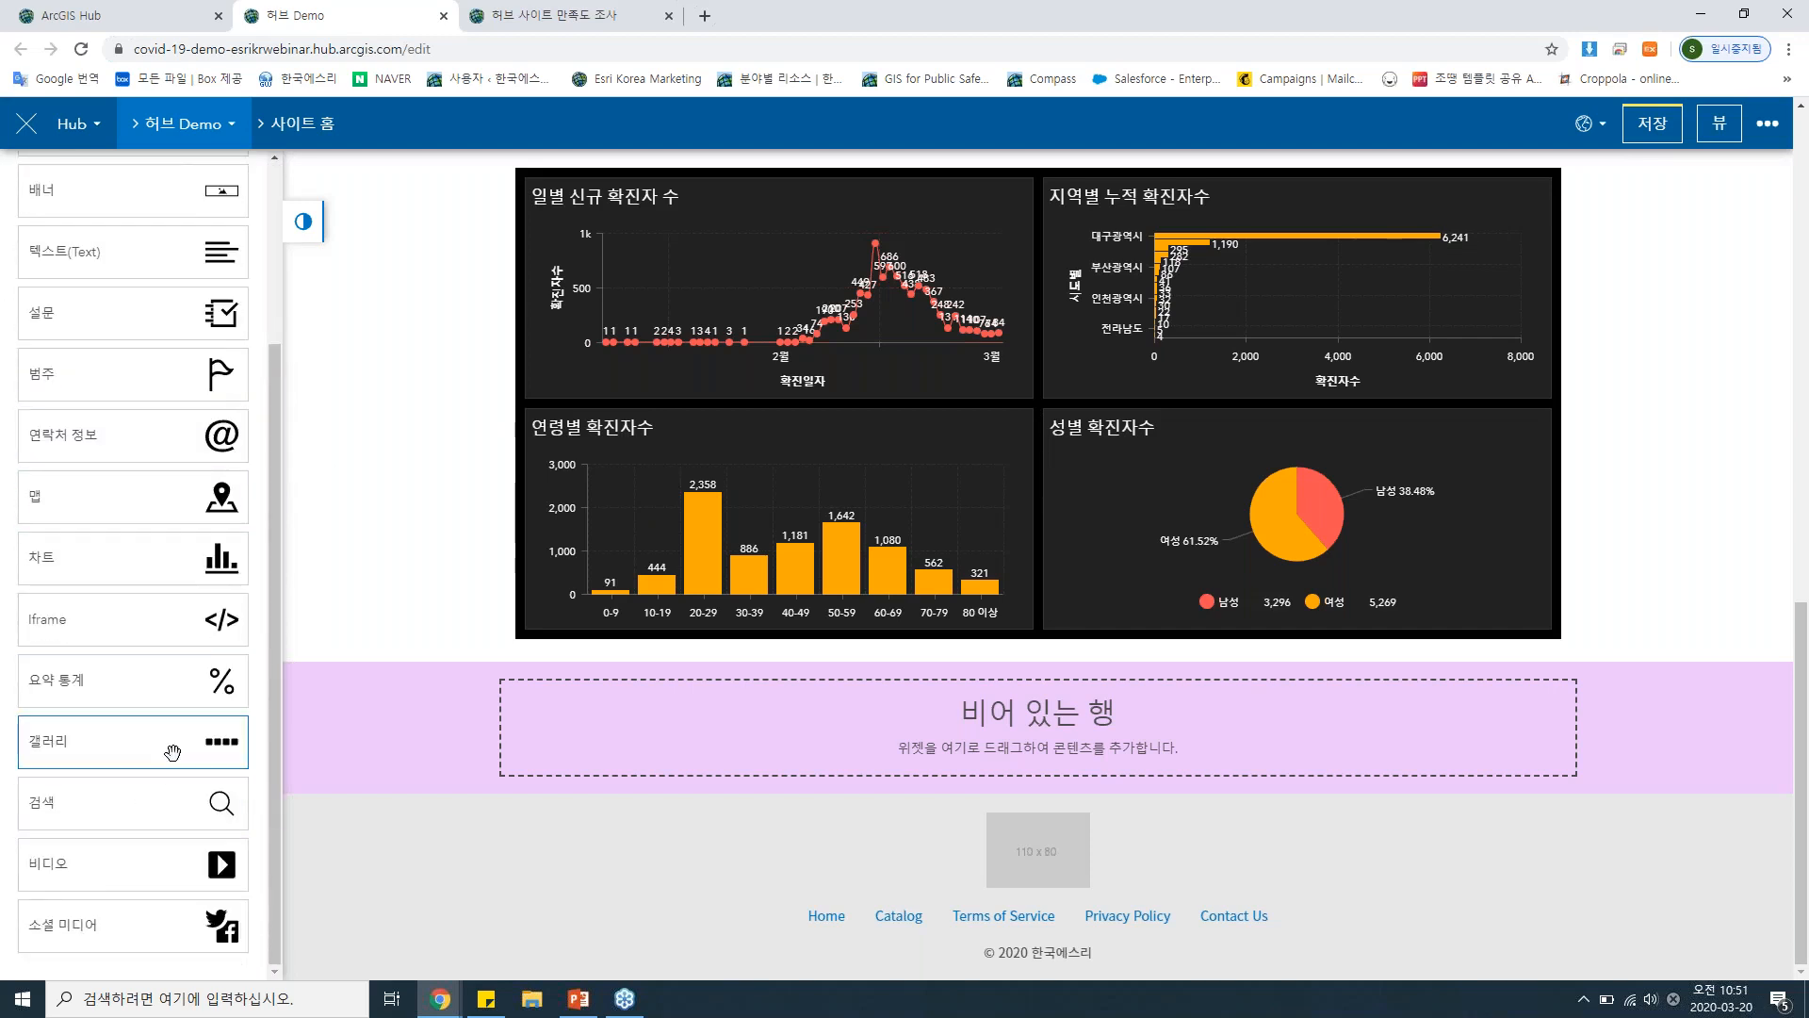
pyautogui.moveTo(172, 745); pyautogui.dragTo(1000, 695)
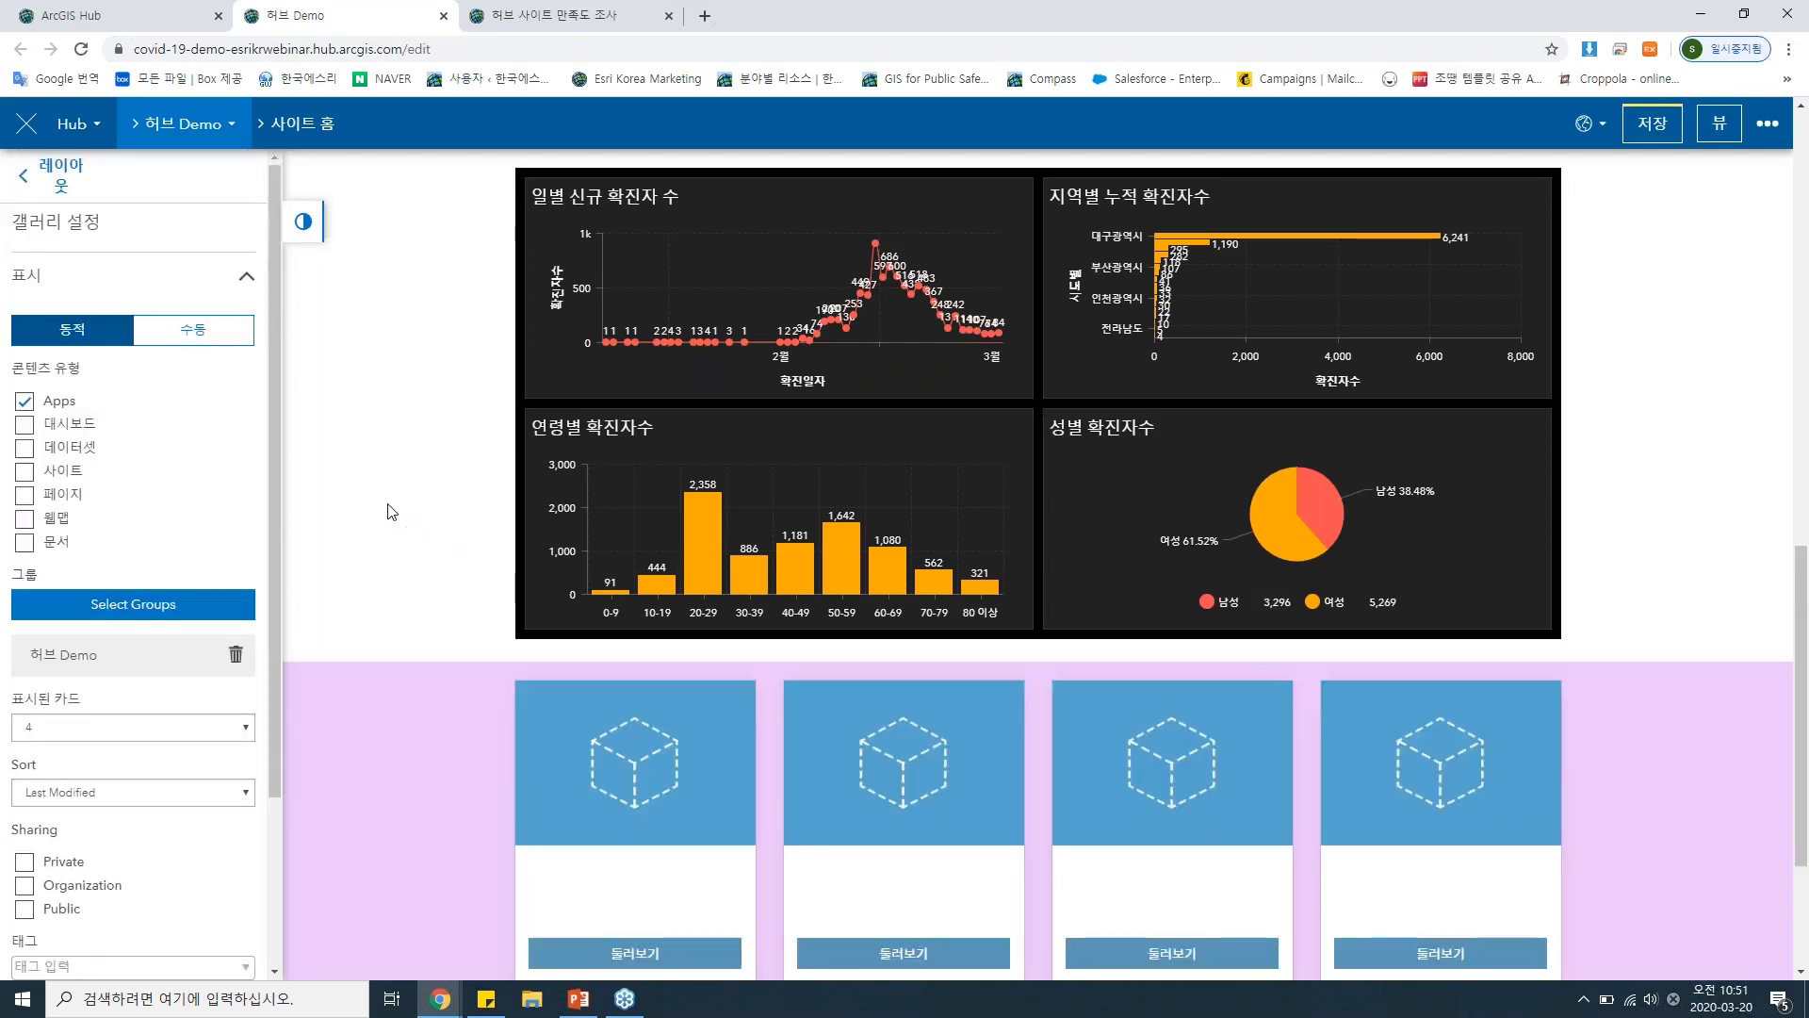
pyautogui.scroll(-1, 392, 510)
pyautogui.scroll(-2, 387, 503)
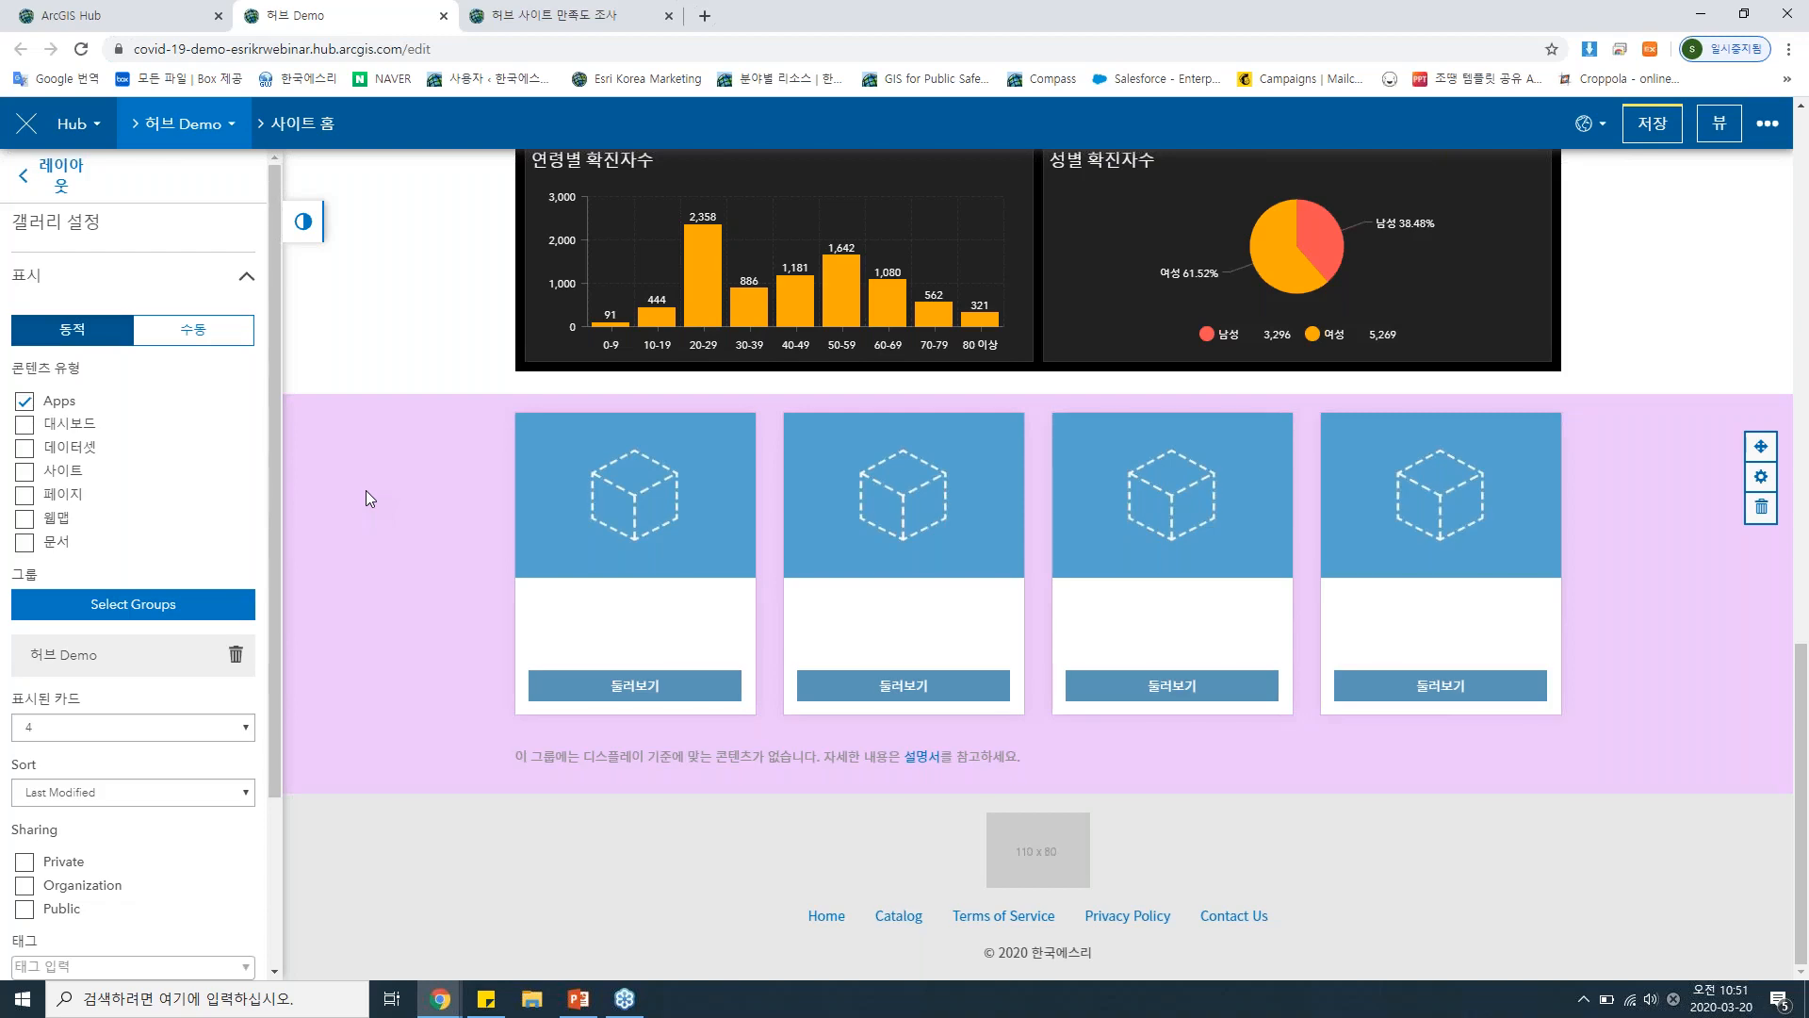
# Remove the 허브 Demo group from the gallery's dynamic content and include the 대시보드 and 데이터셋 content types.
pyautogui.click(235, 654)
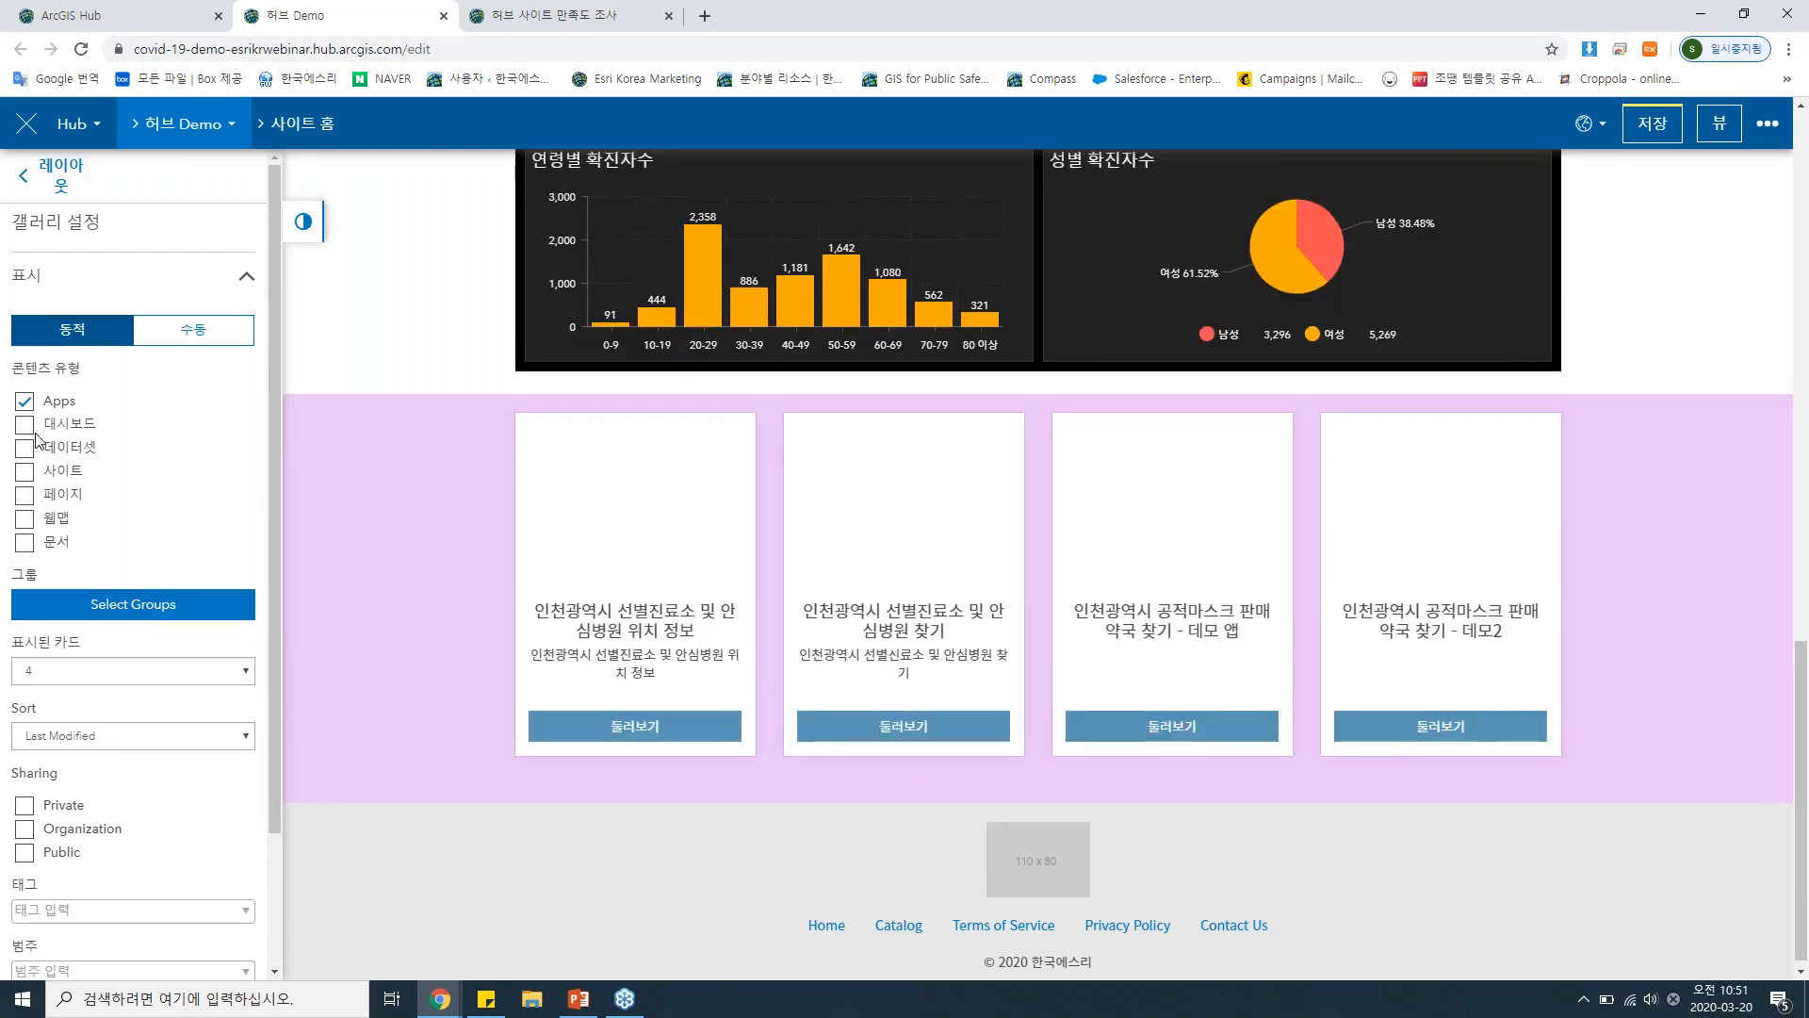
pyautogui.click(25, 425)
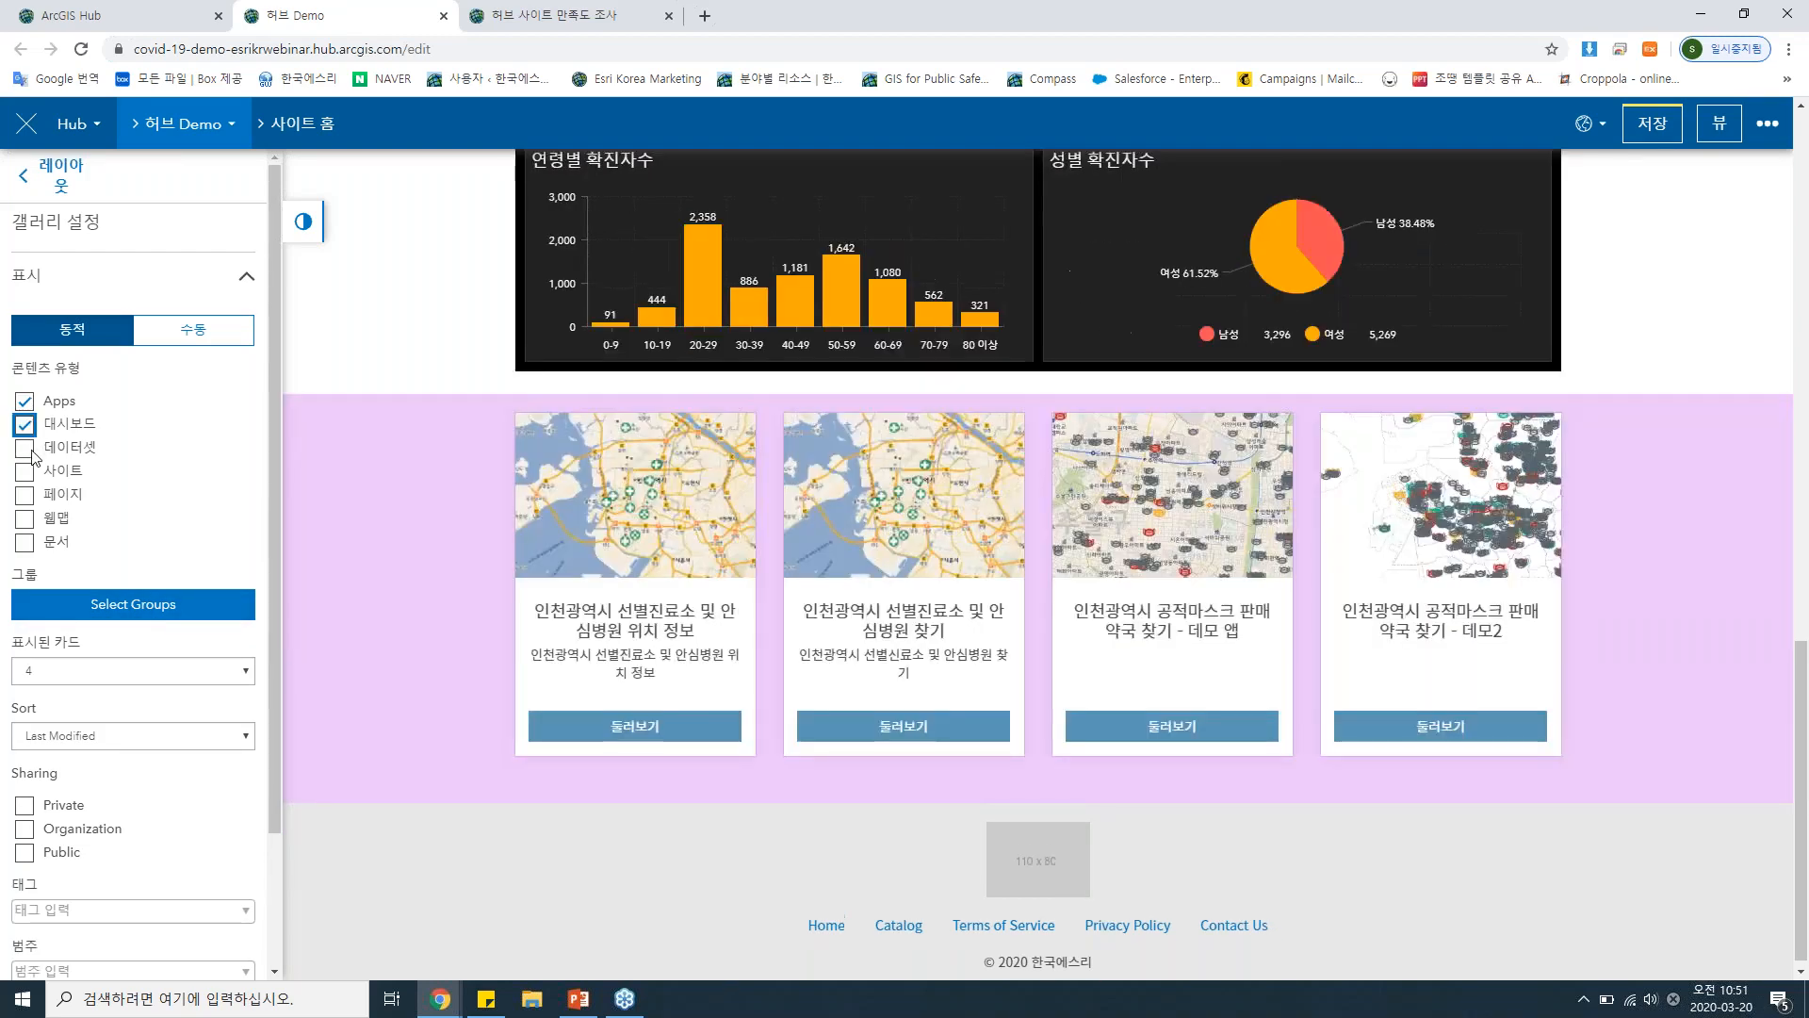
pyautogui.click(26, 448)
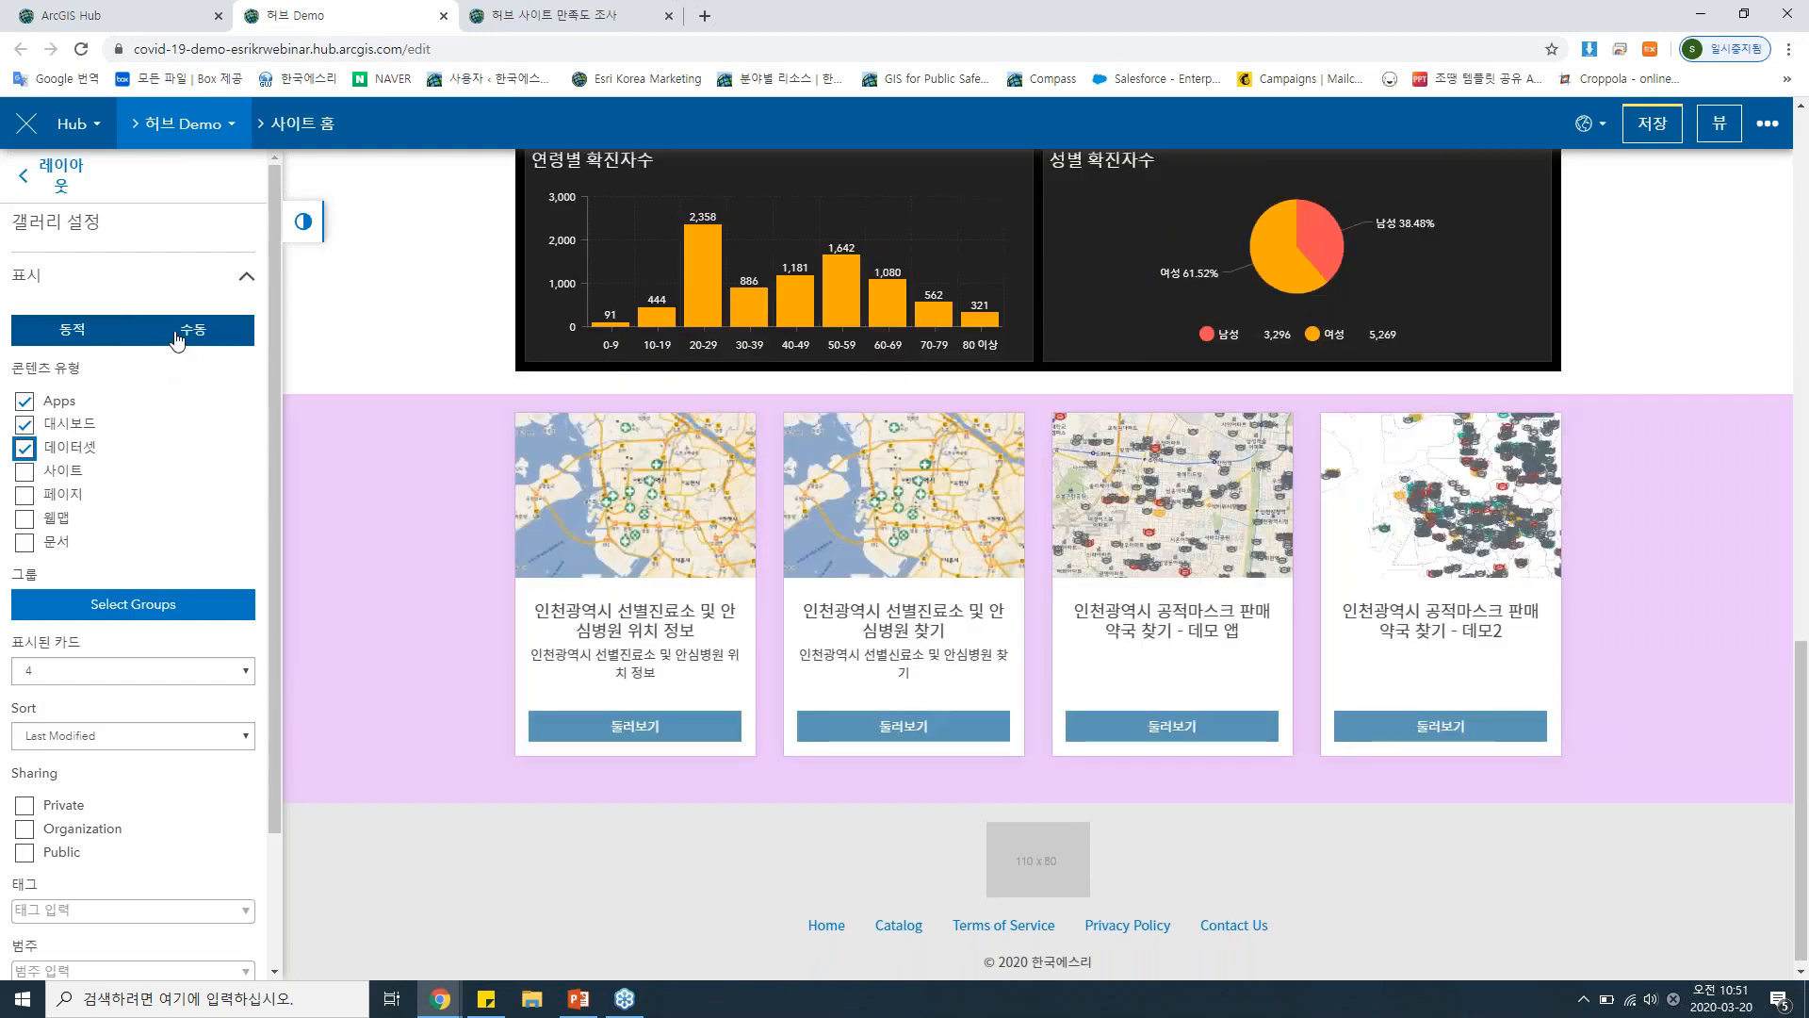
# Switch the gallery to 수동 content and search the 전 세계(공개) apps for coronavirus.
pyautogui.click(183, 330)
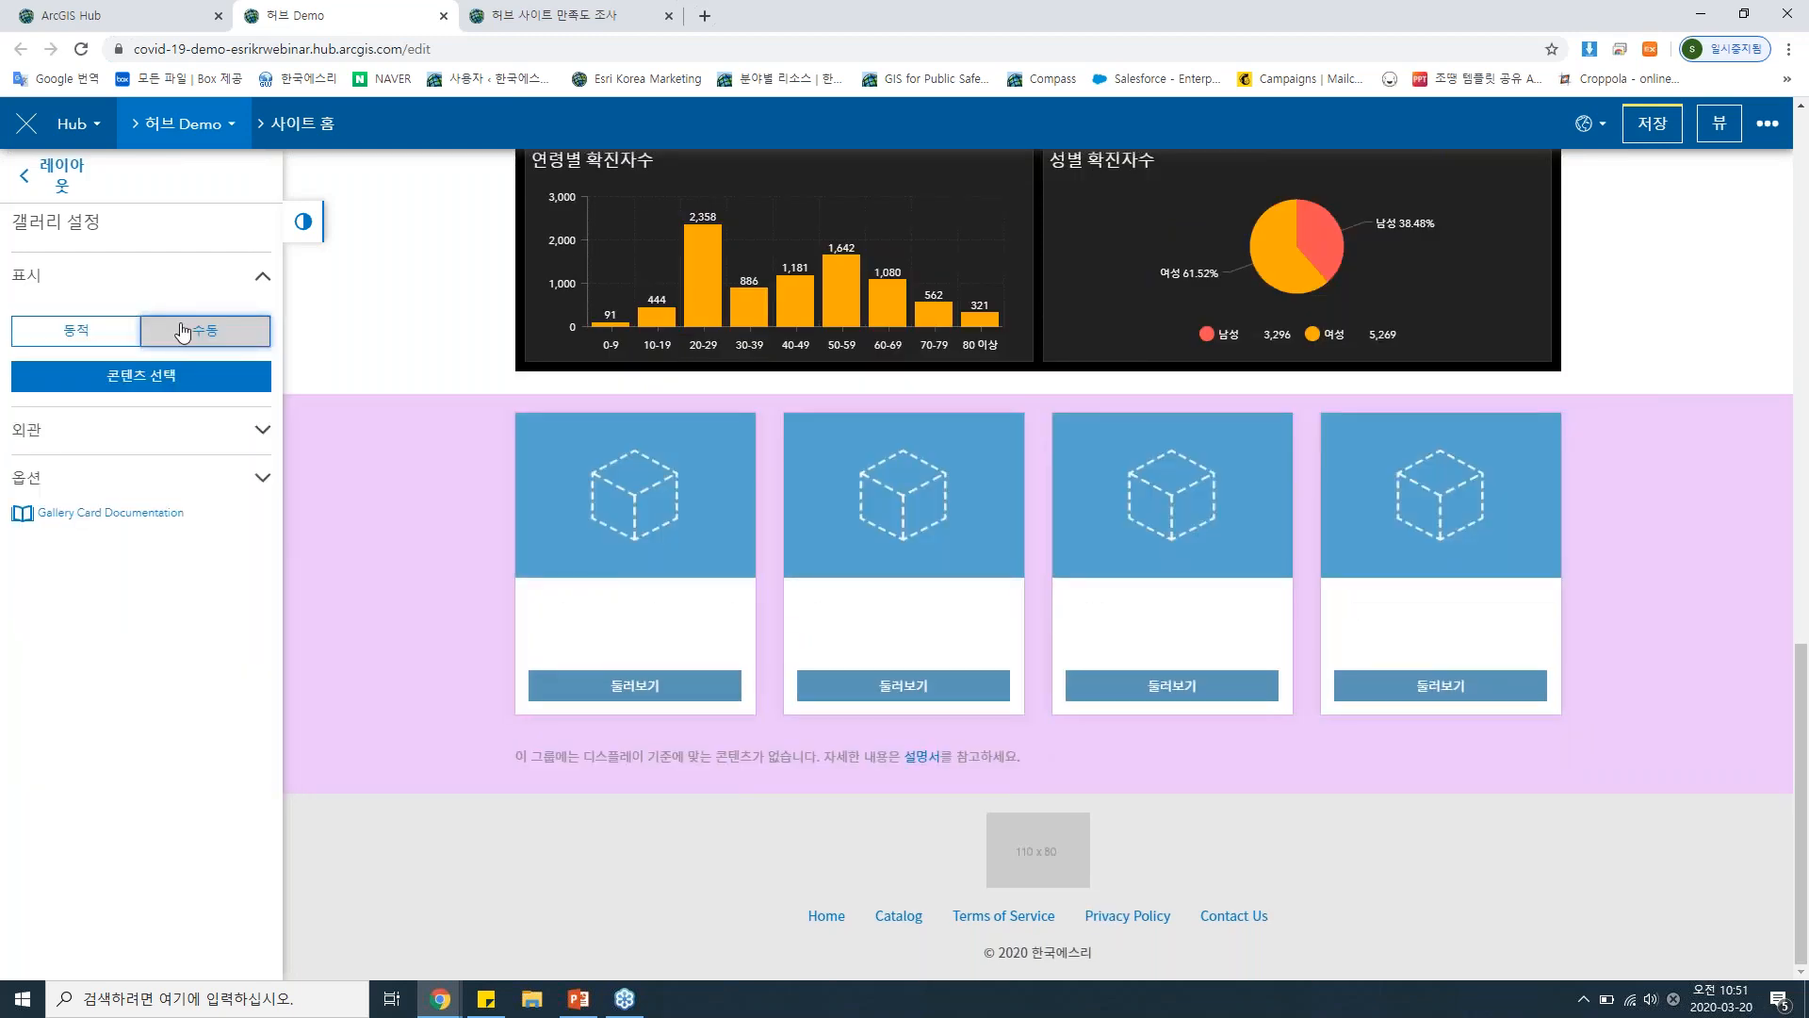
pyautogui.click(172, 380)
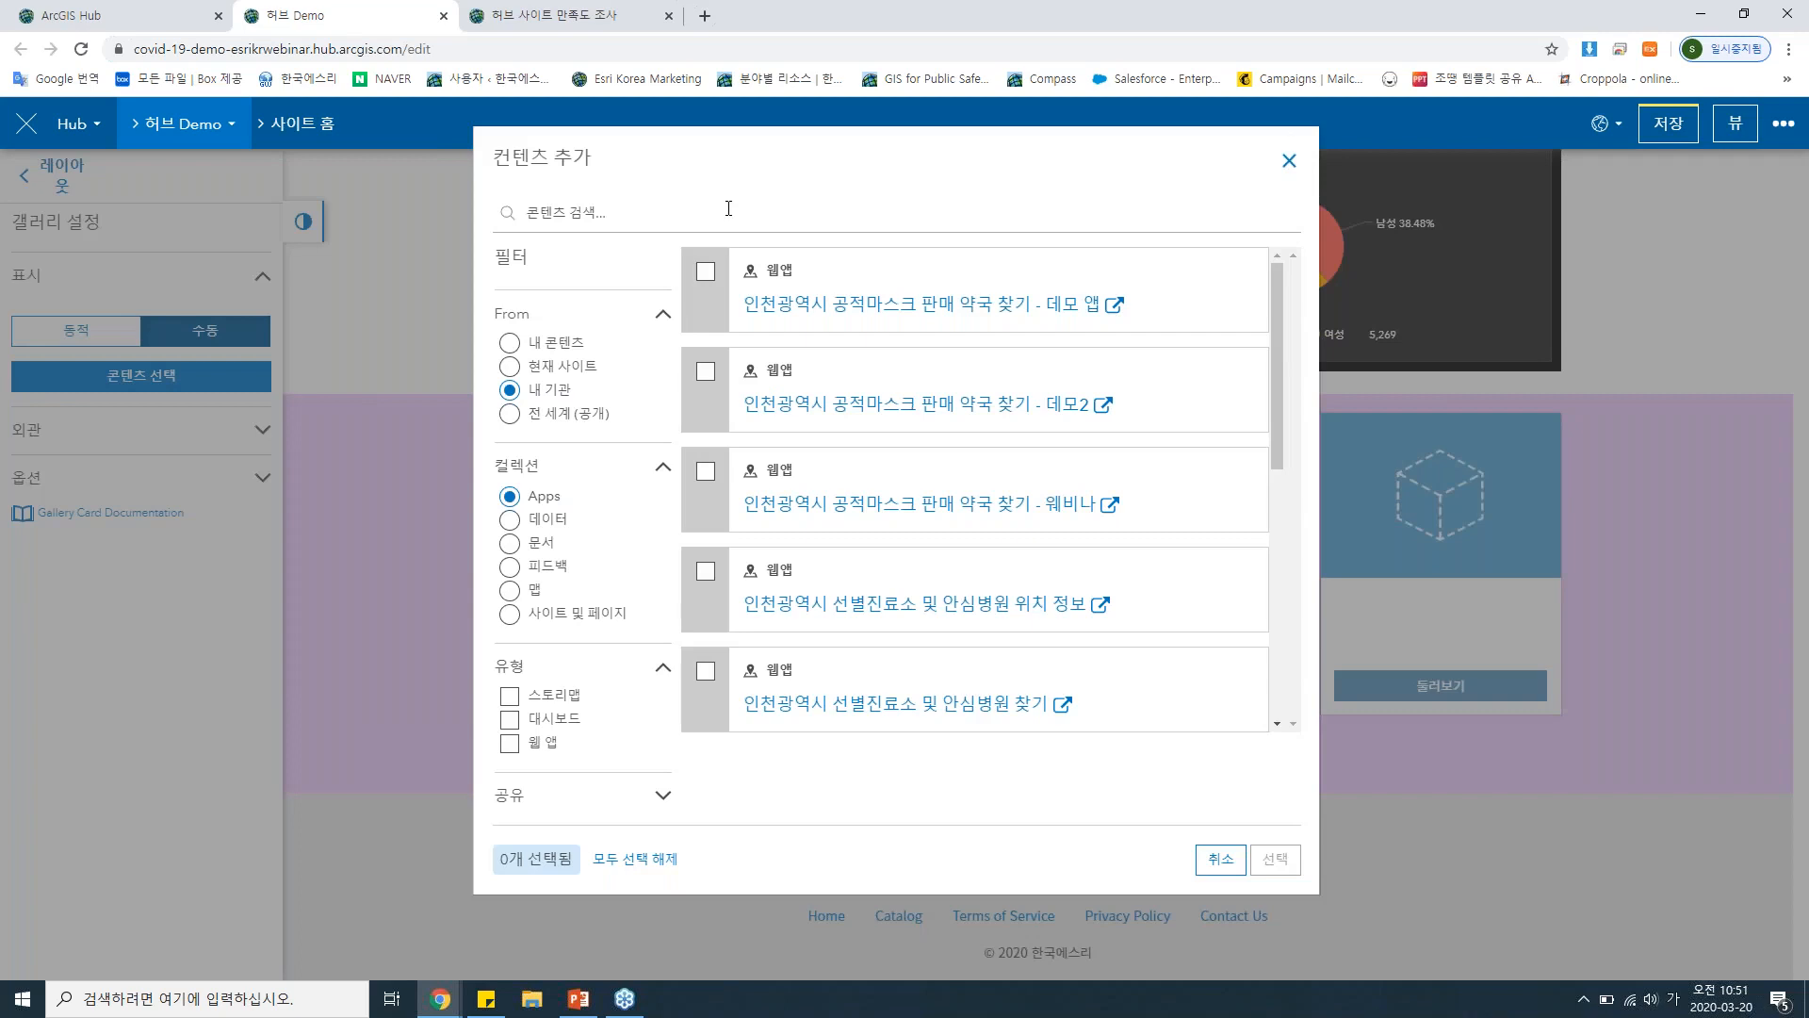
pyautogui.press('Hangul')
pyautogui.write('coronavirus')
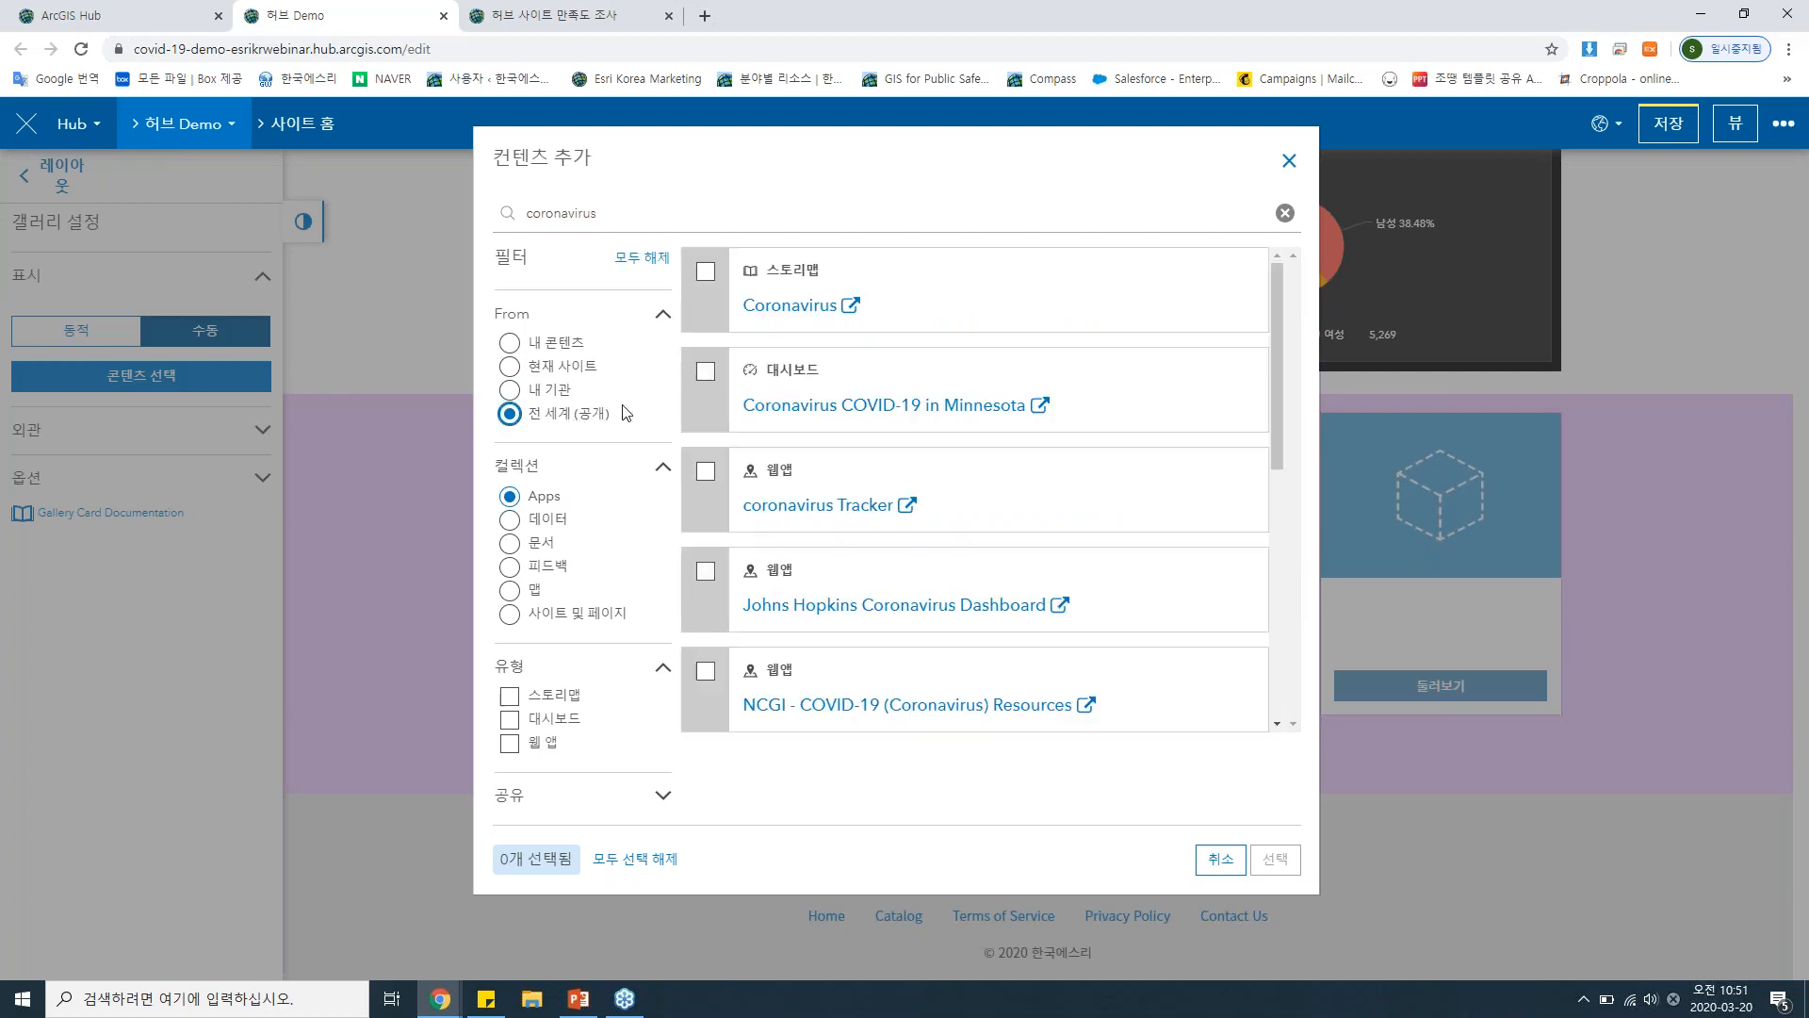
# Add Coronavirus, Coronavirus COVID-19 in Minnesota, coronavirus Tracker and Johns Hopkins Coronavirus Dashboard to the gallery.
pyautogui.click(707, 274)
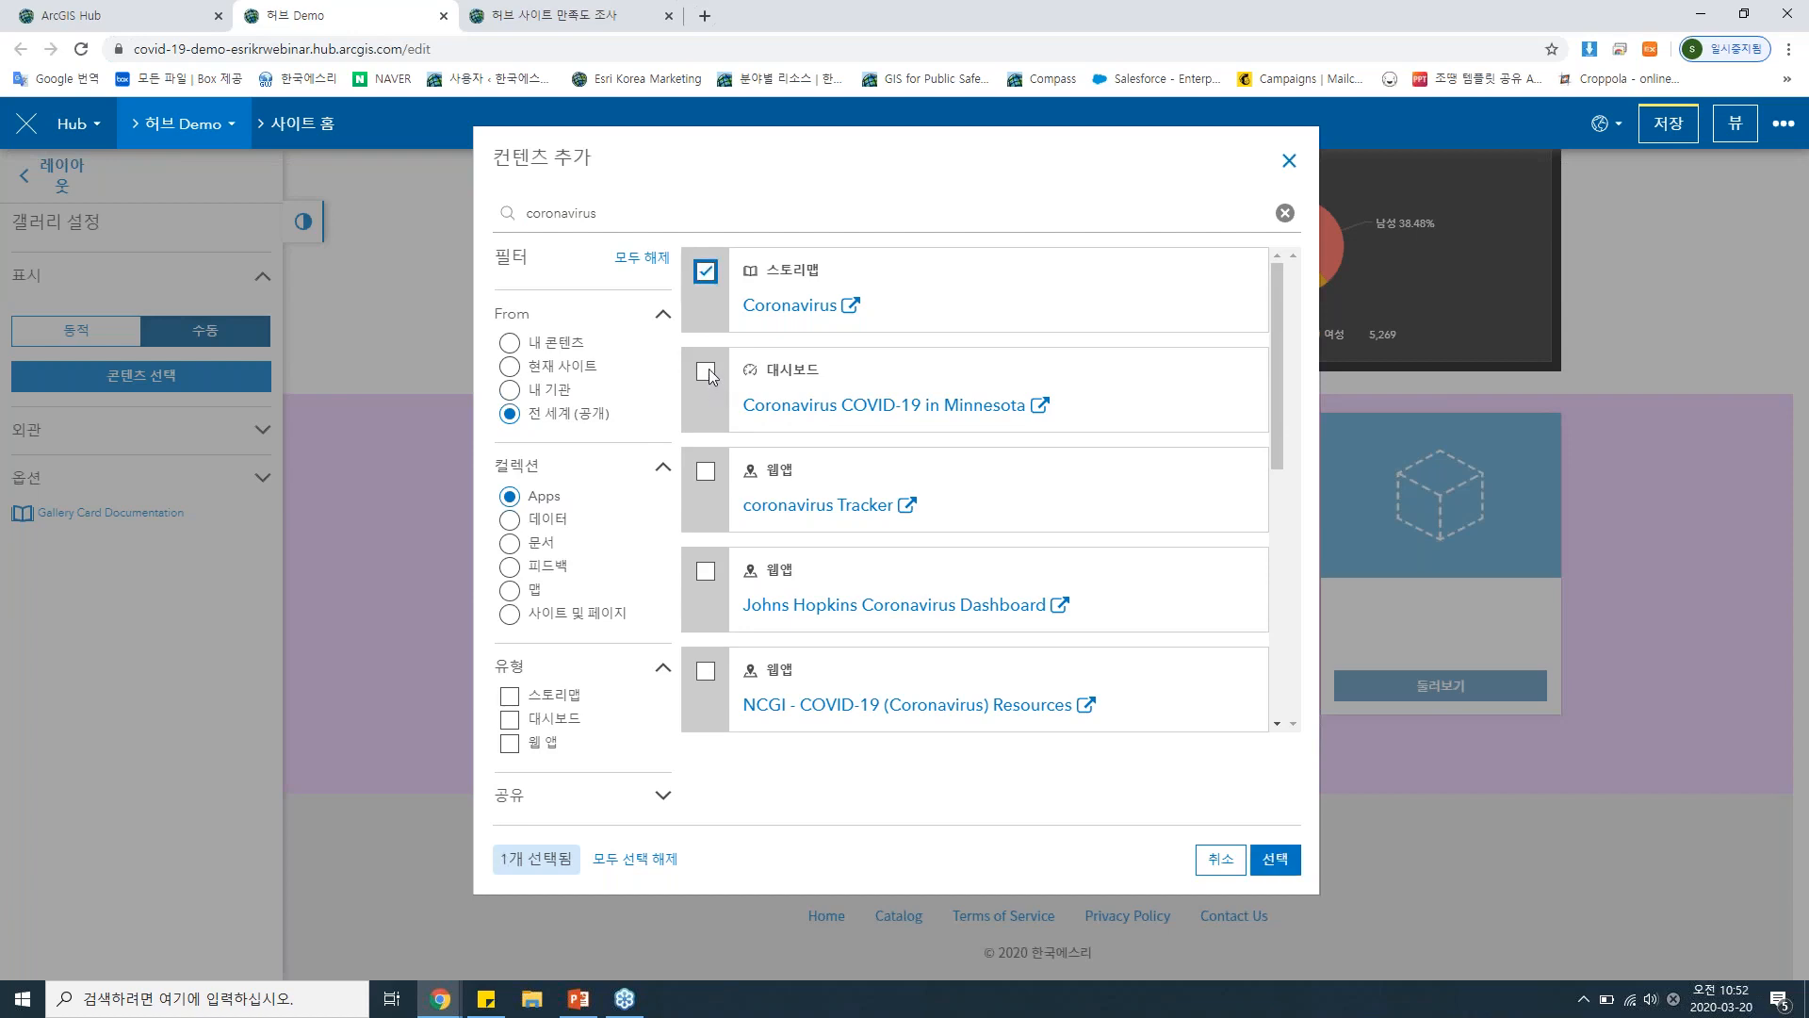
pyautogui.click(707, 372)
pyautogui.click(708, 474)
pyautogui.click(710, 577)
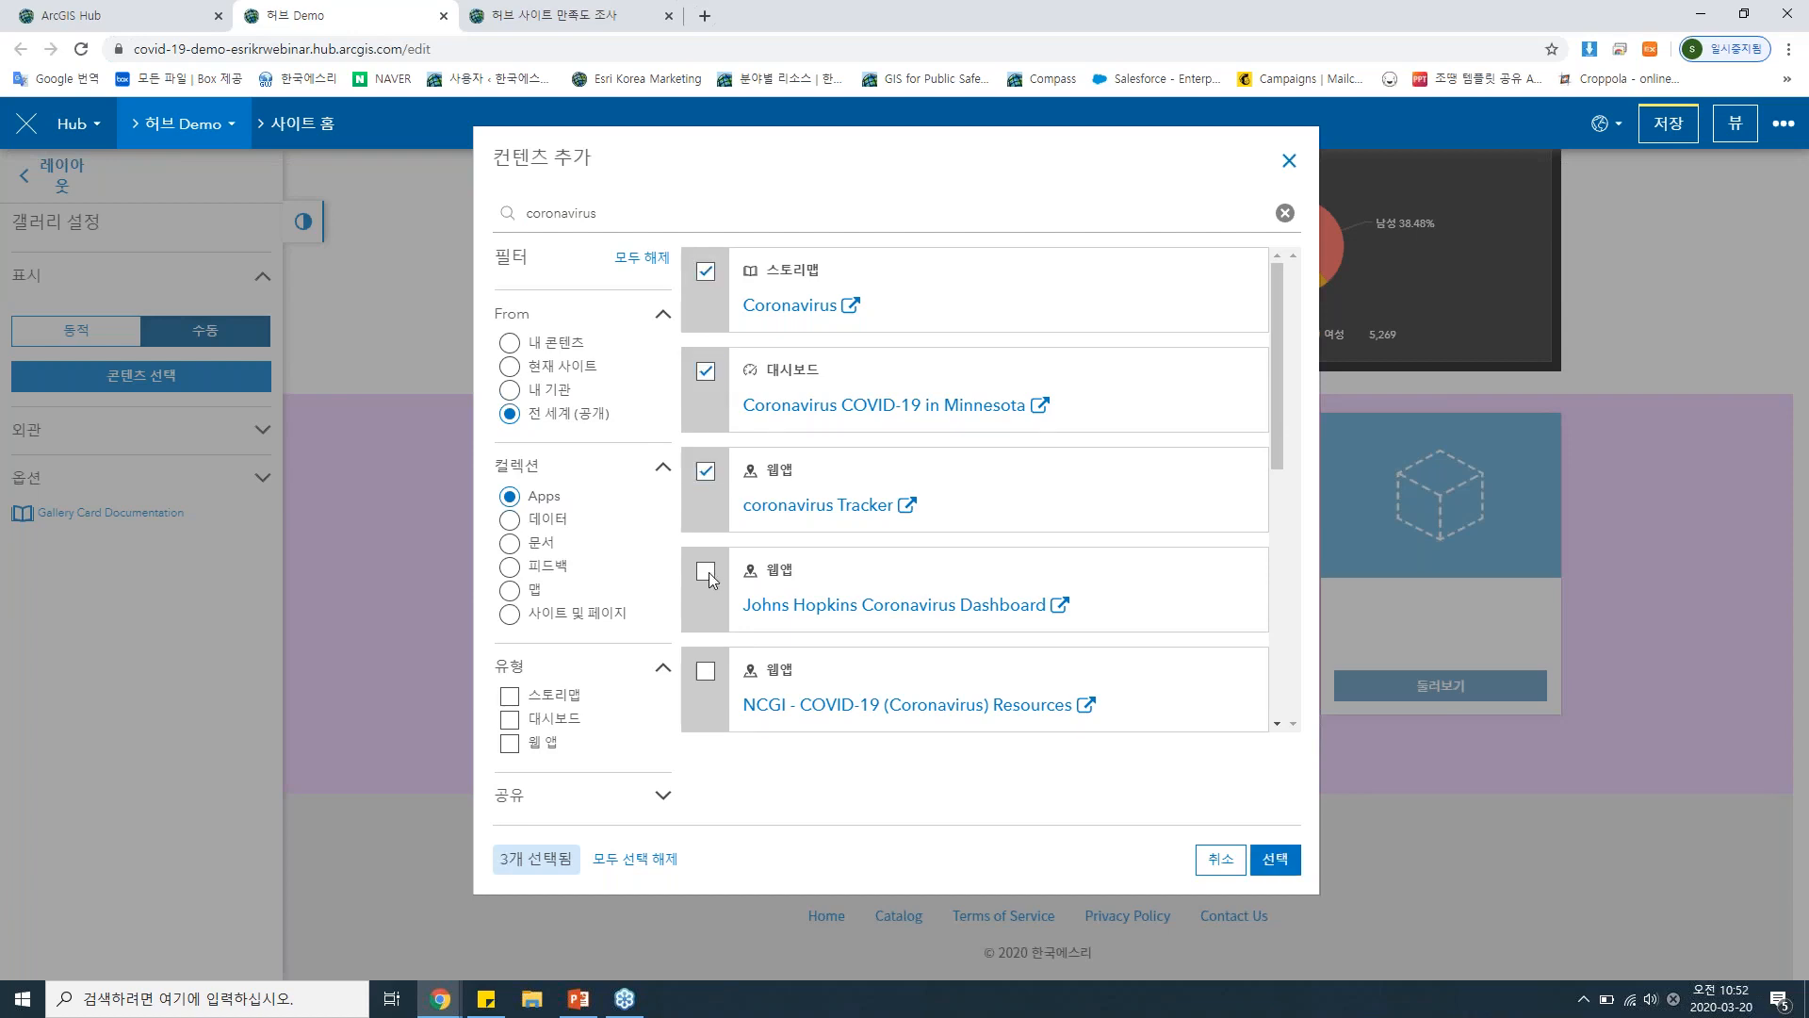
pyautogui.click(1278, 860)
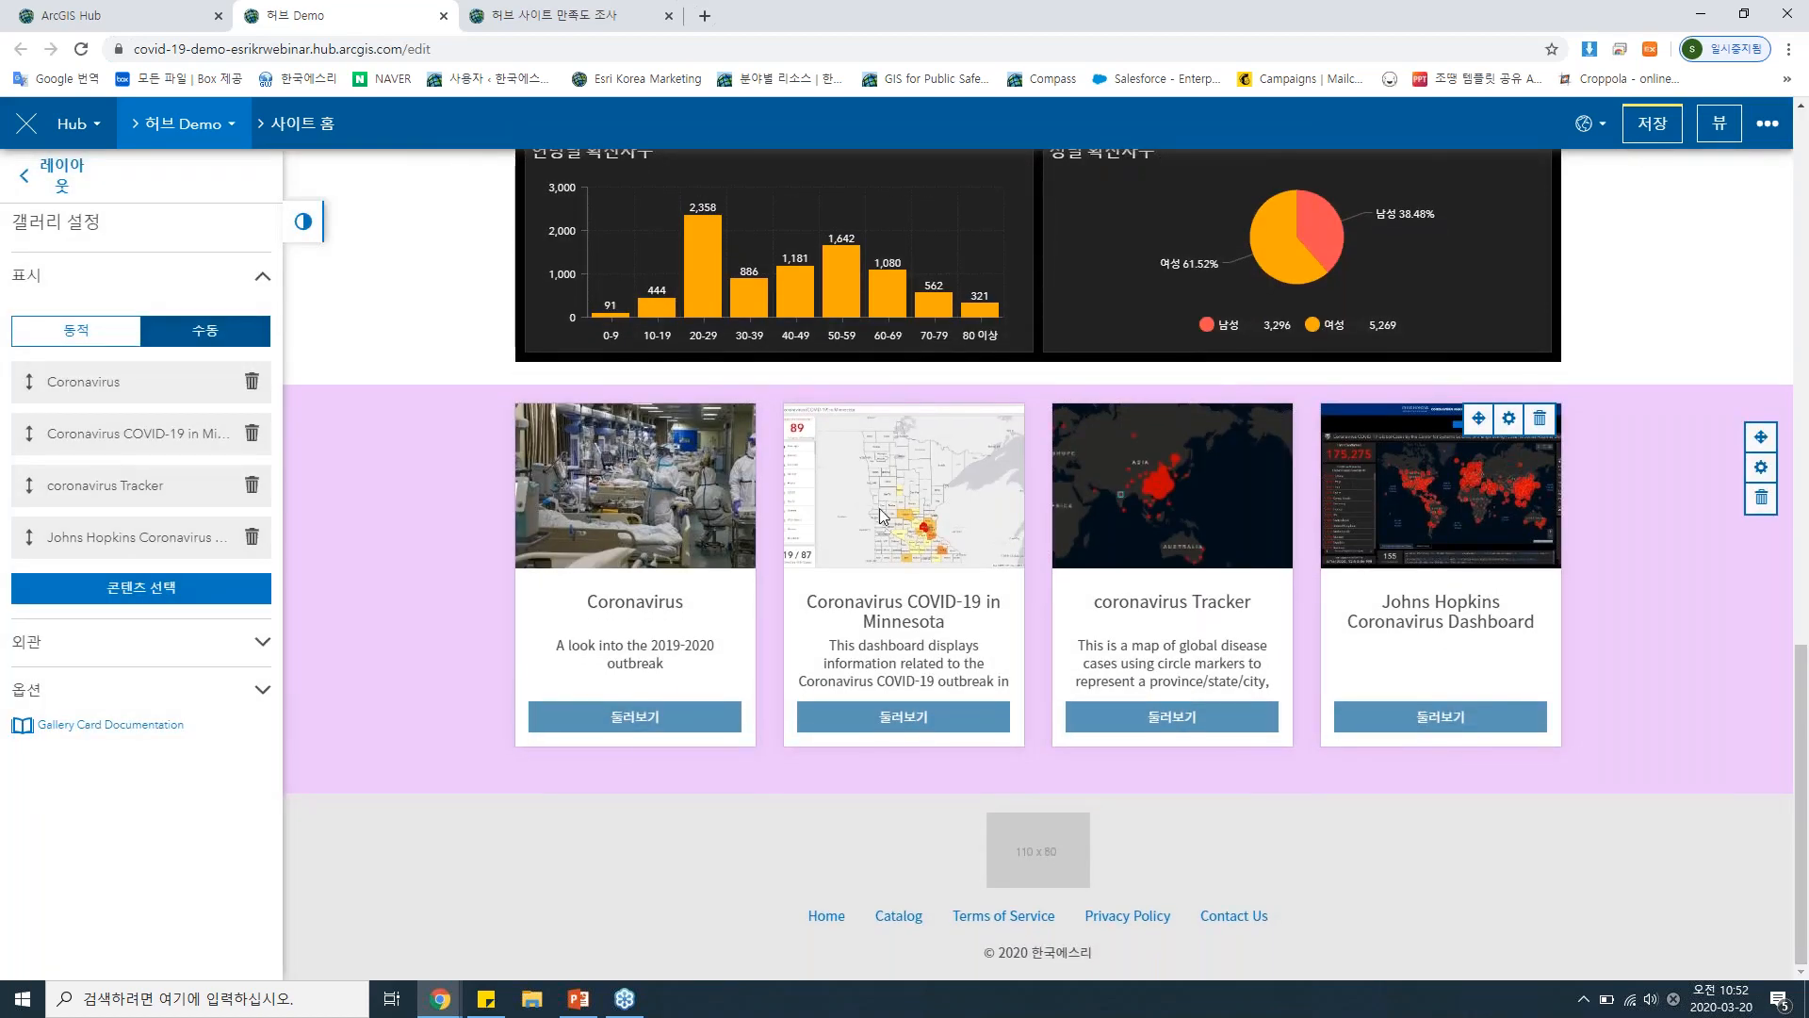
# Give the gallery cards a 대형 shadow and 둥근 모양 corners.
pyautogui.click(121, 645)
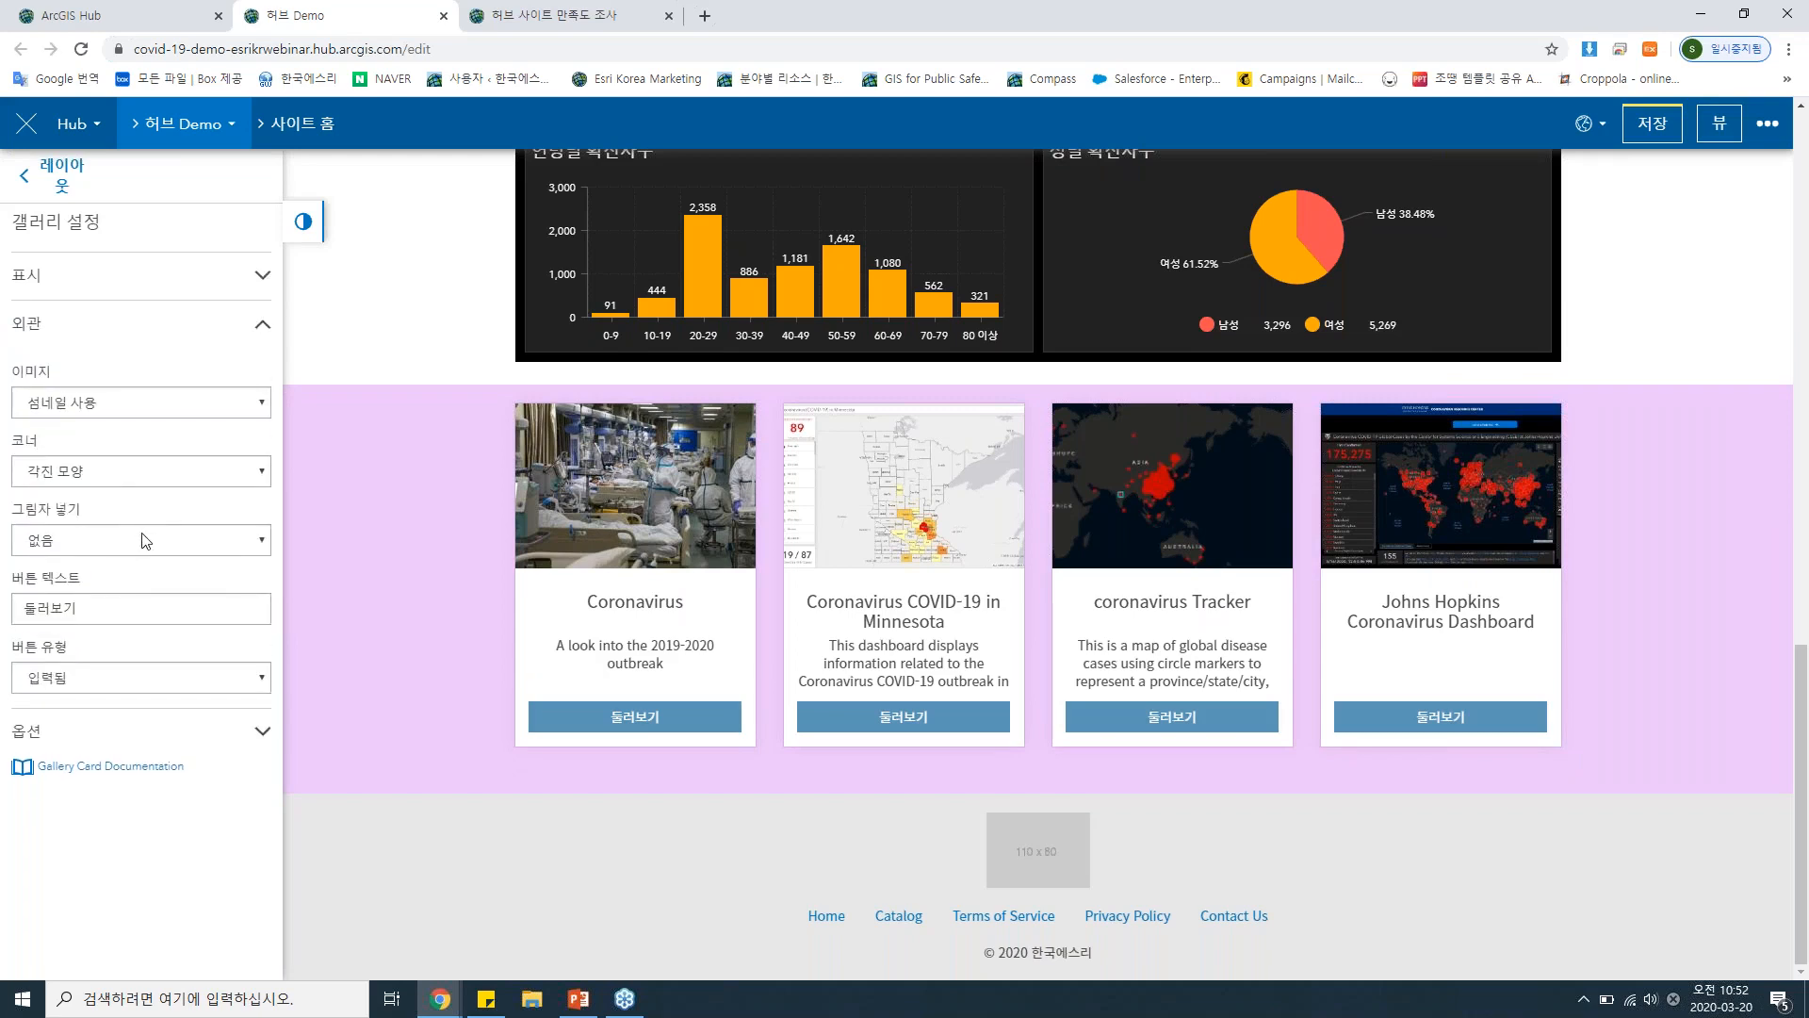
pyautogui.click(141, 535)
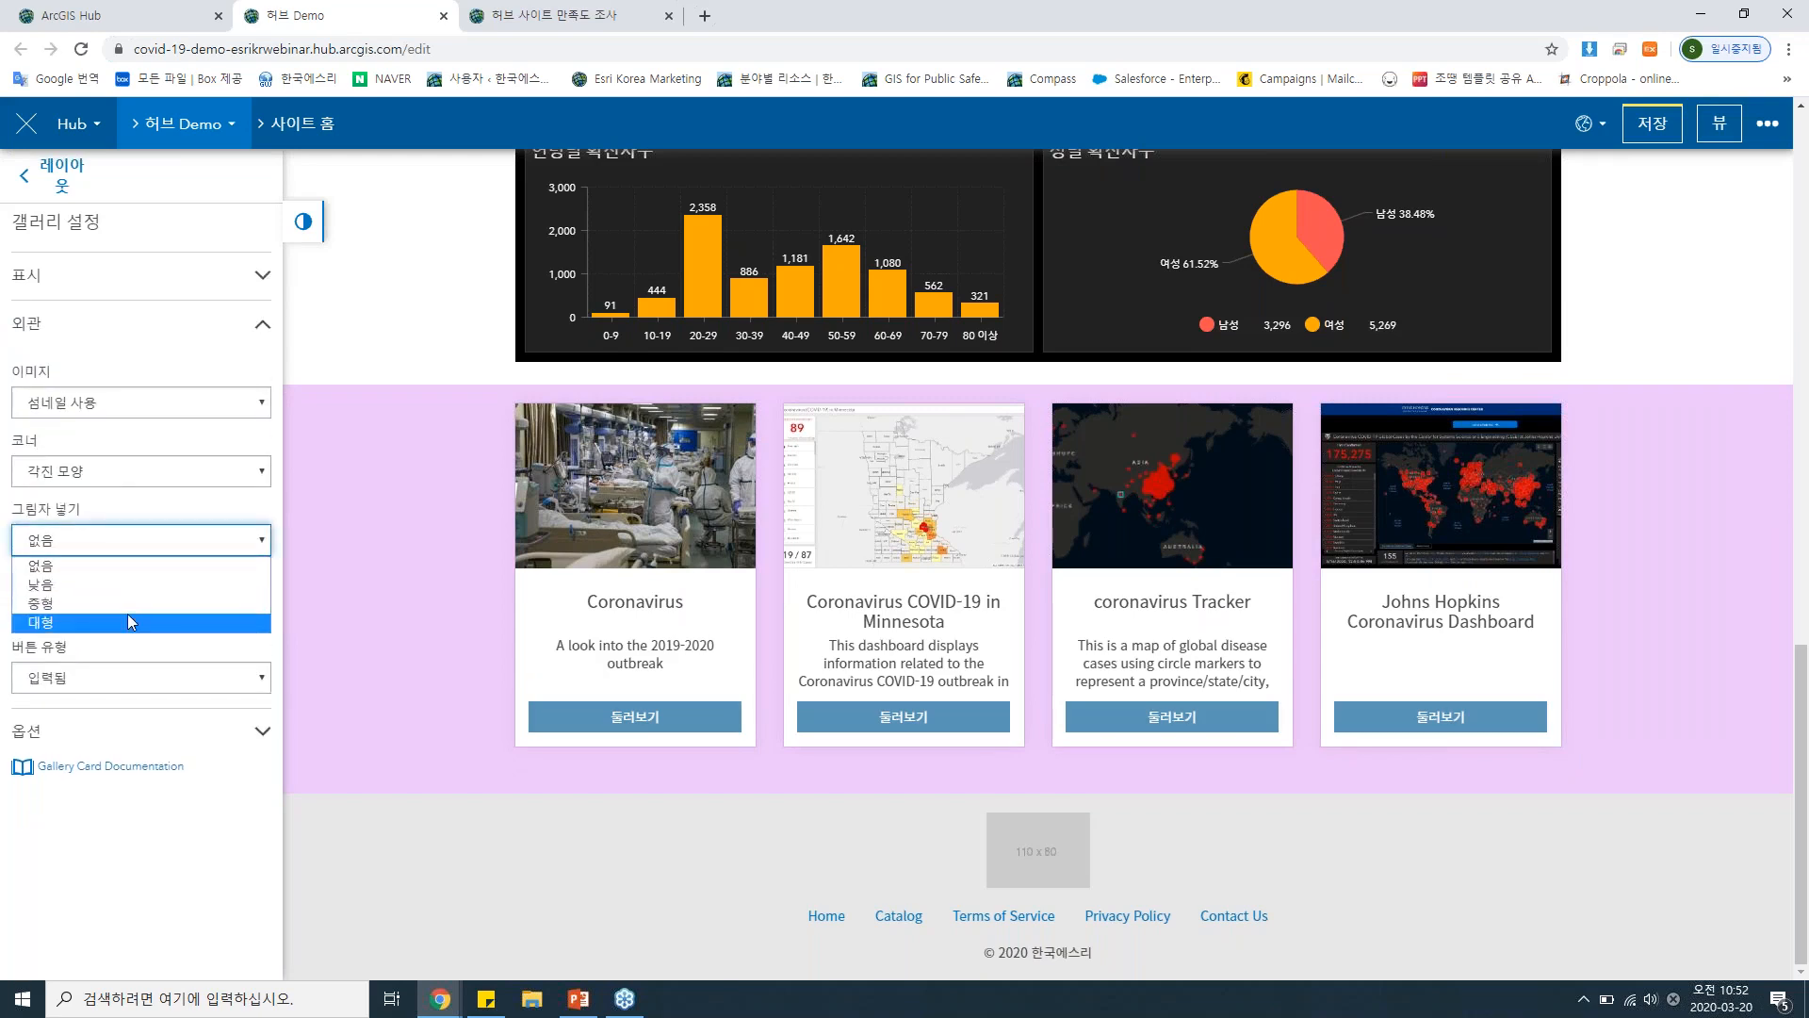
pyautogui.click(130, 621)
pyautogui.click(175, 477)
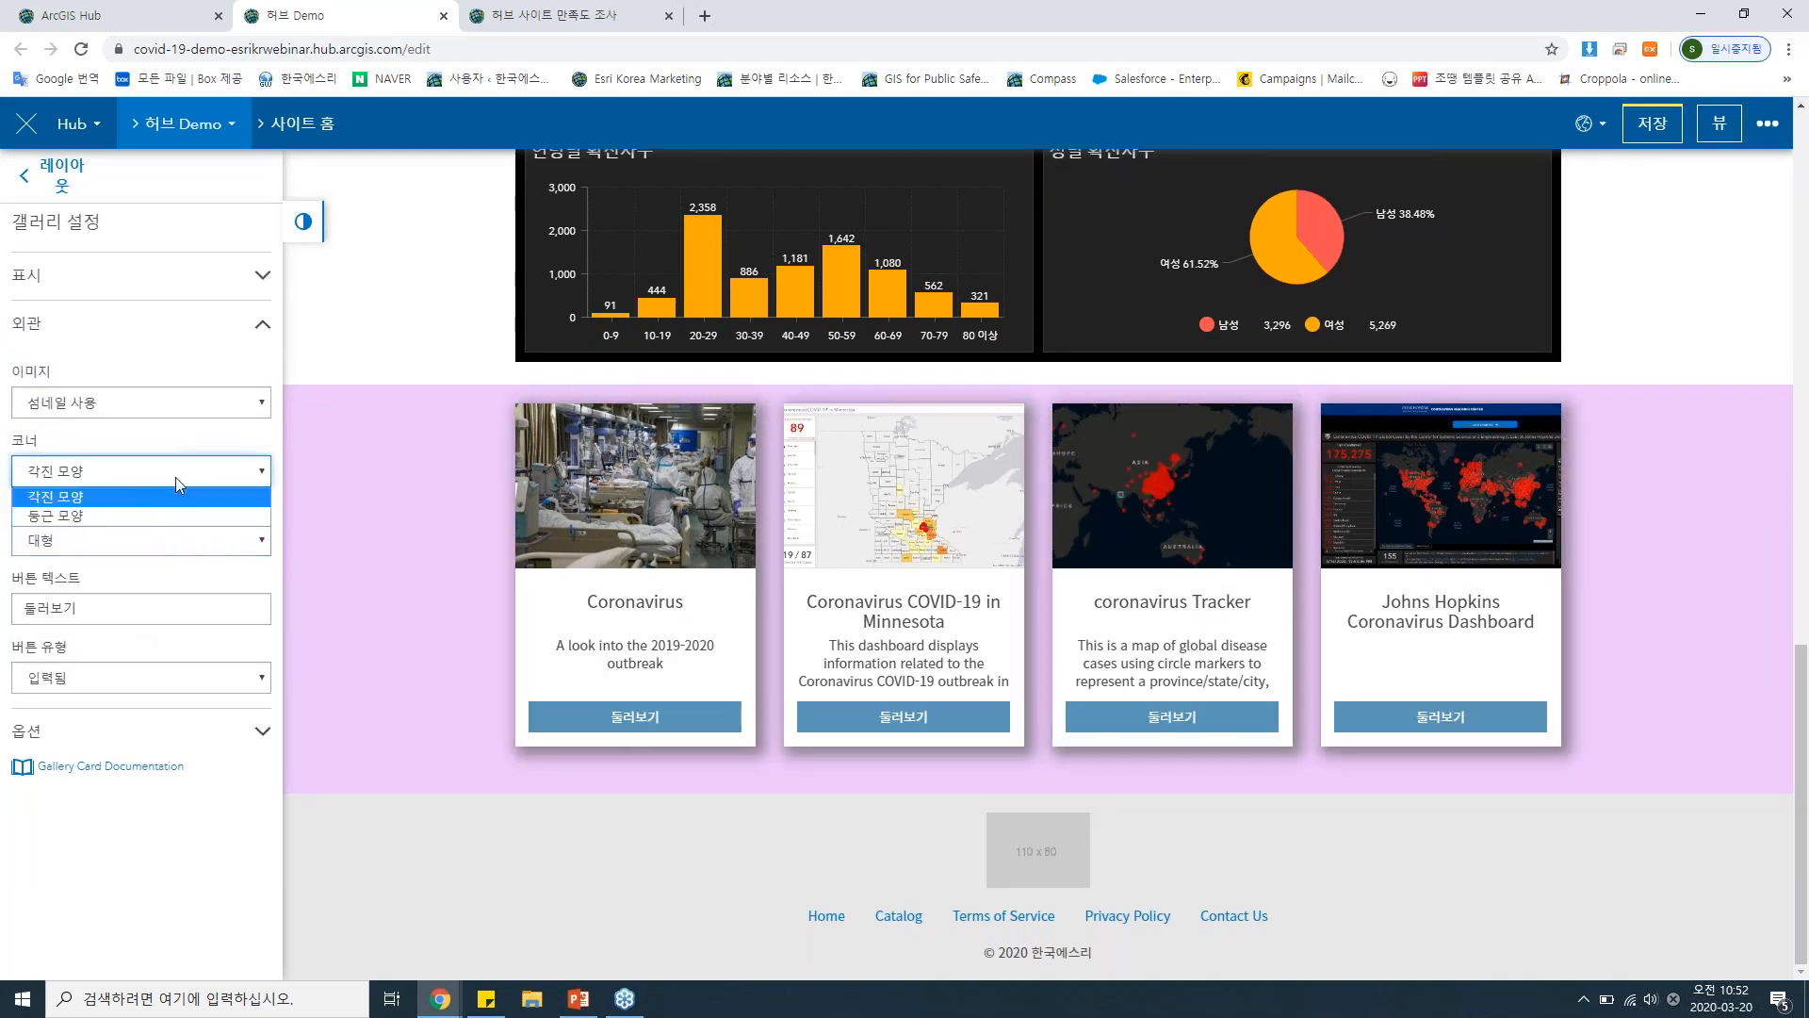
pyautogui.click(146, 518)
# Change the gallery cards' button text to 바로가기.
pyautogui.moveTo(121, 608); pyautogui.dragTo(2, 600)
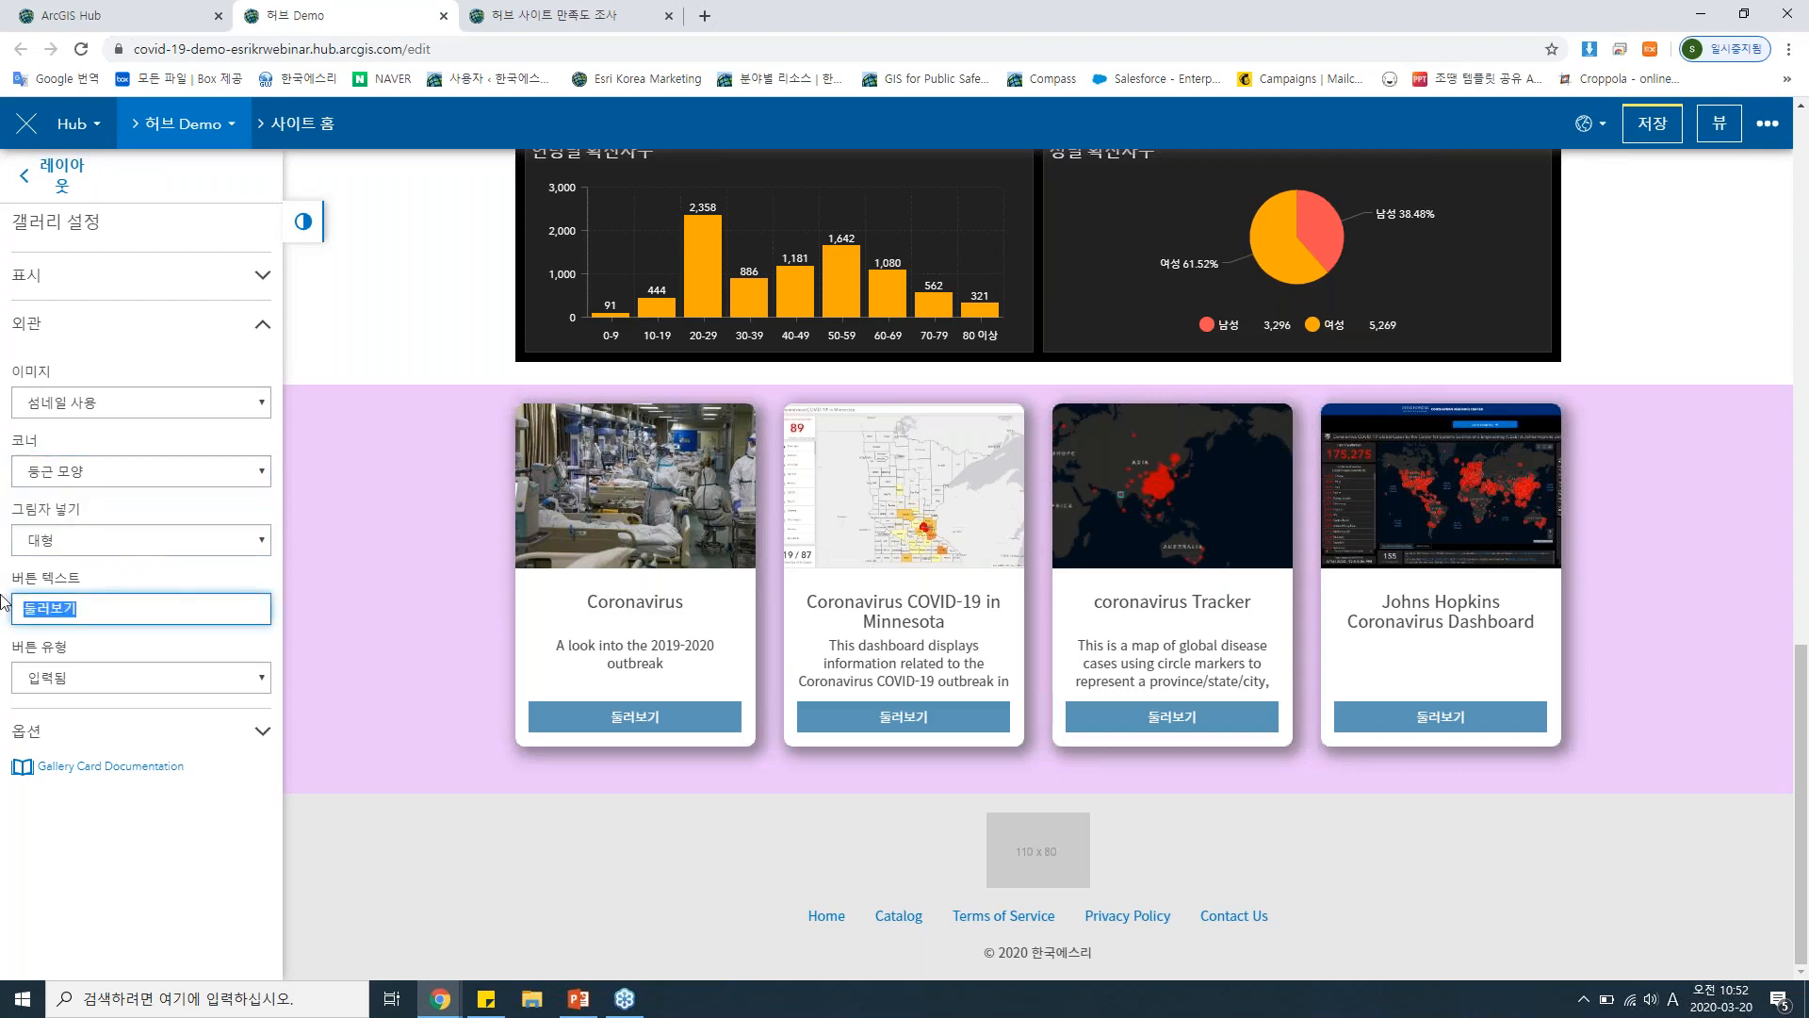
pyautogui.write('바로')
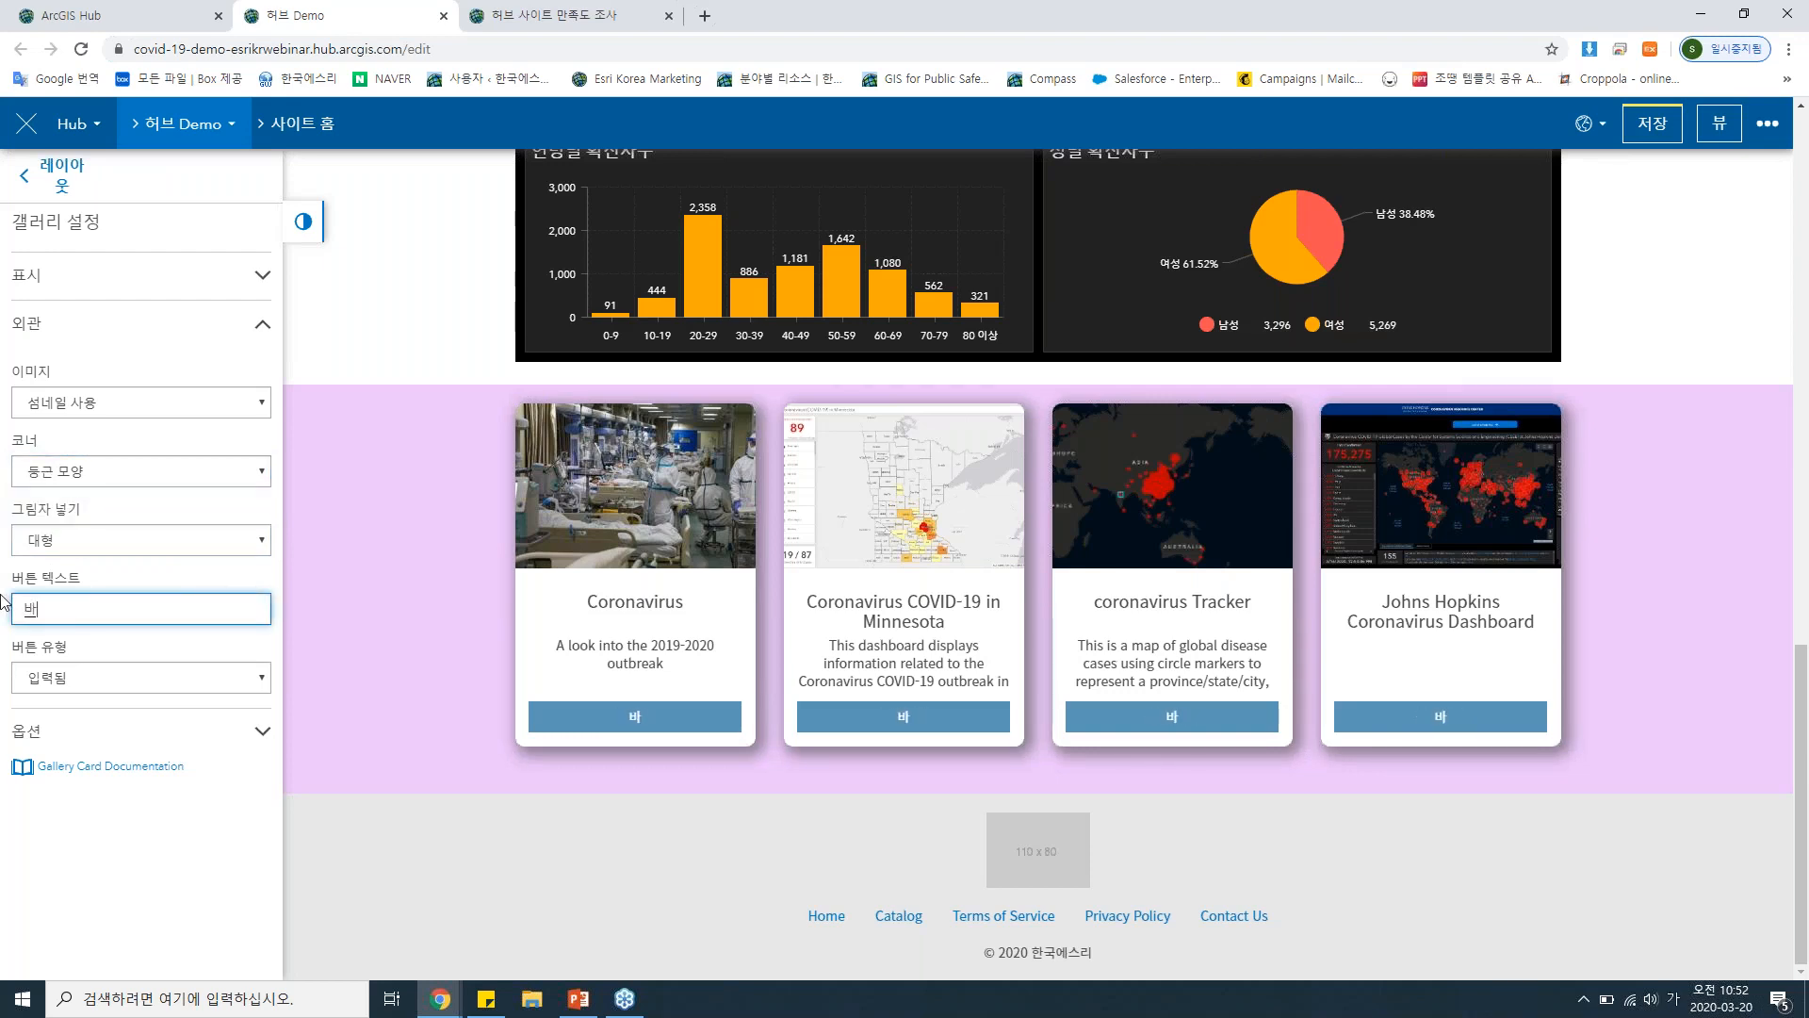
pyautogui.write('가기')
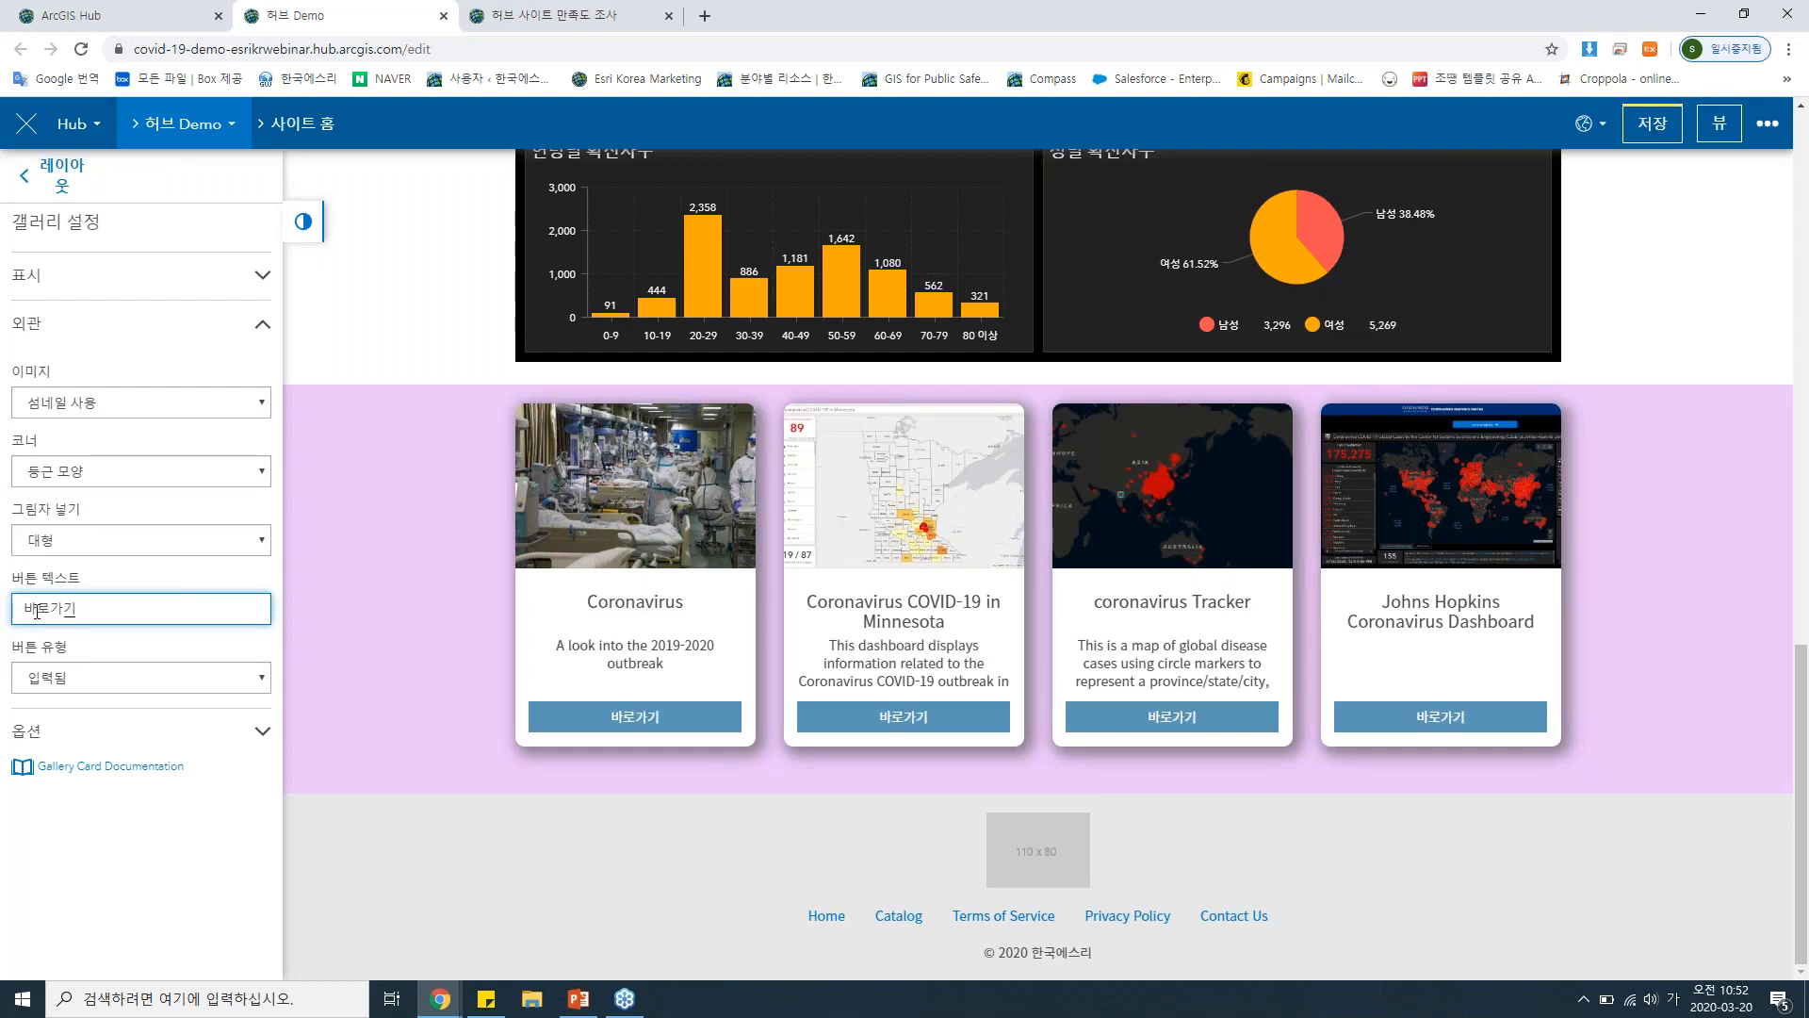
# Add a 검색 card above the gallery in the light purple row.
pyautogui.click(64, 177)
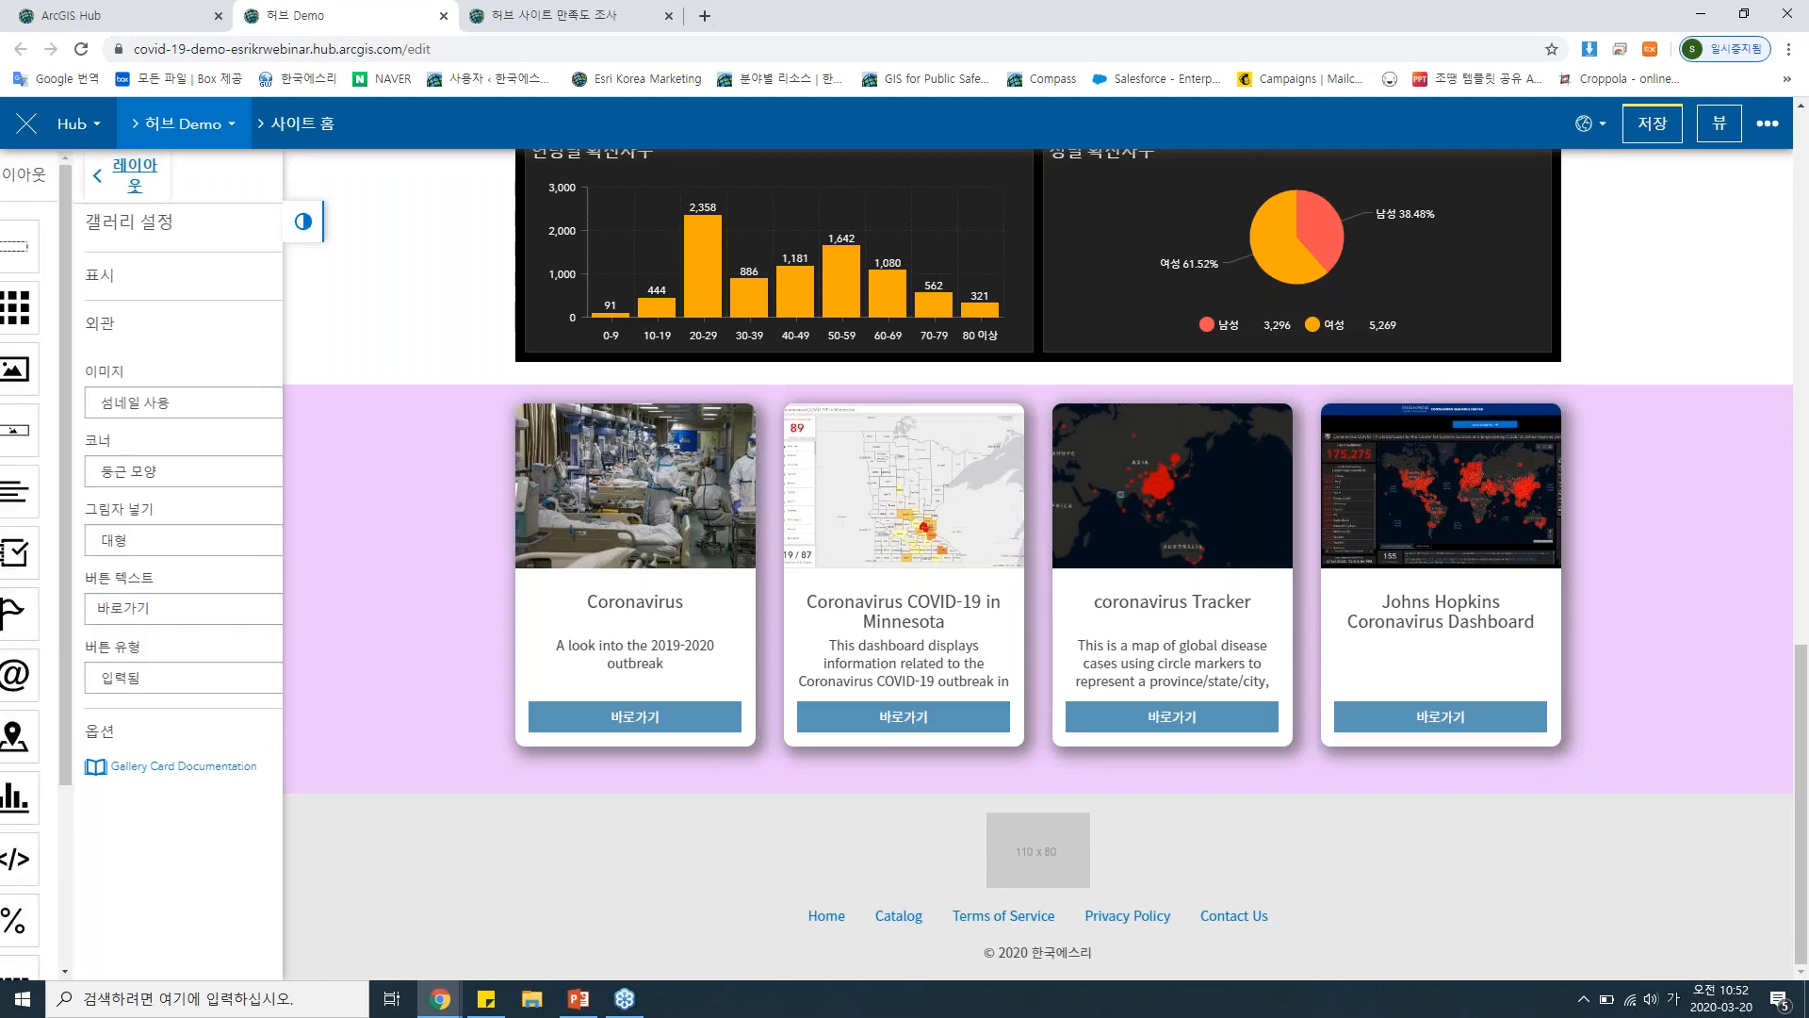
pyautogui.scroll(-2, 142, 659)
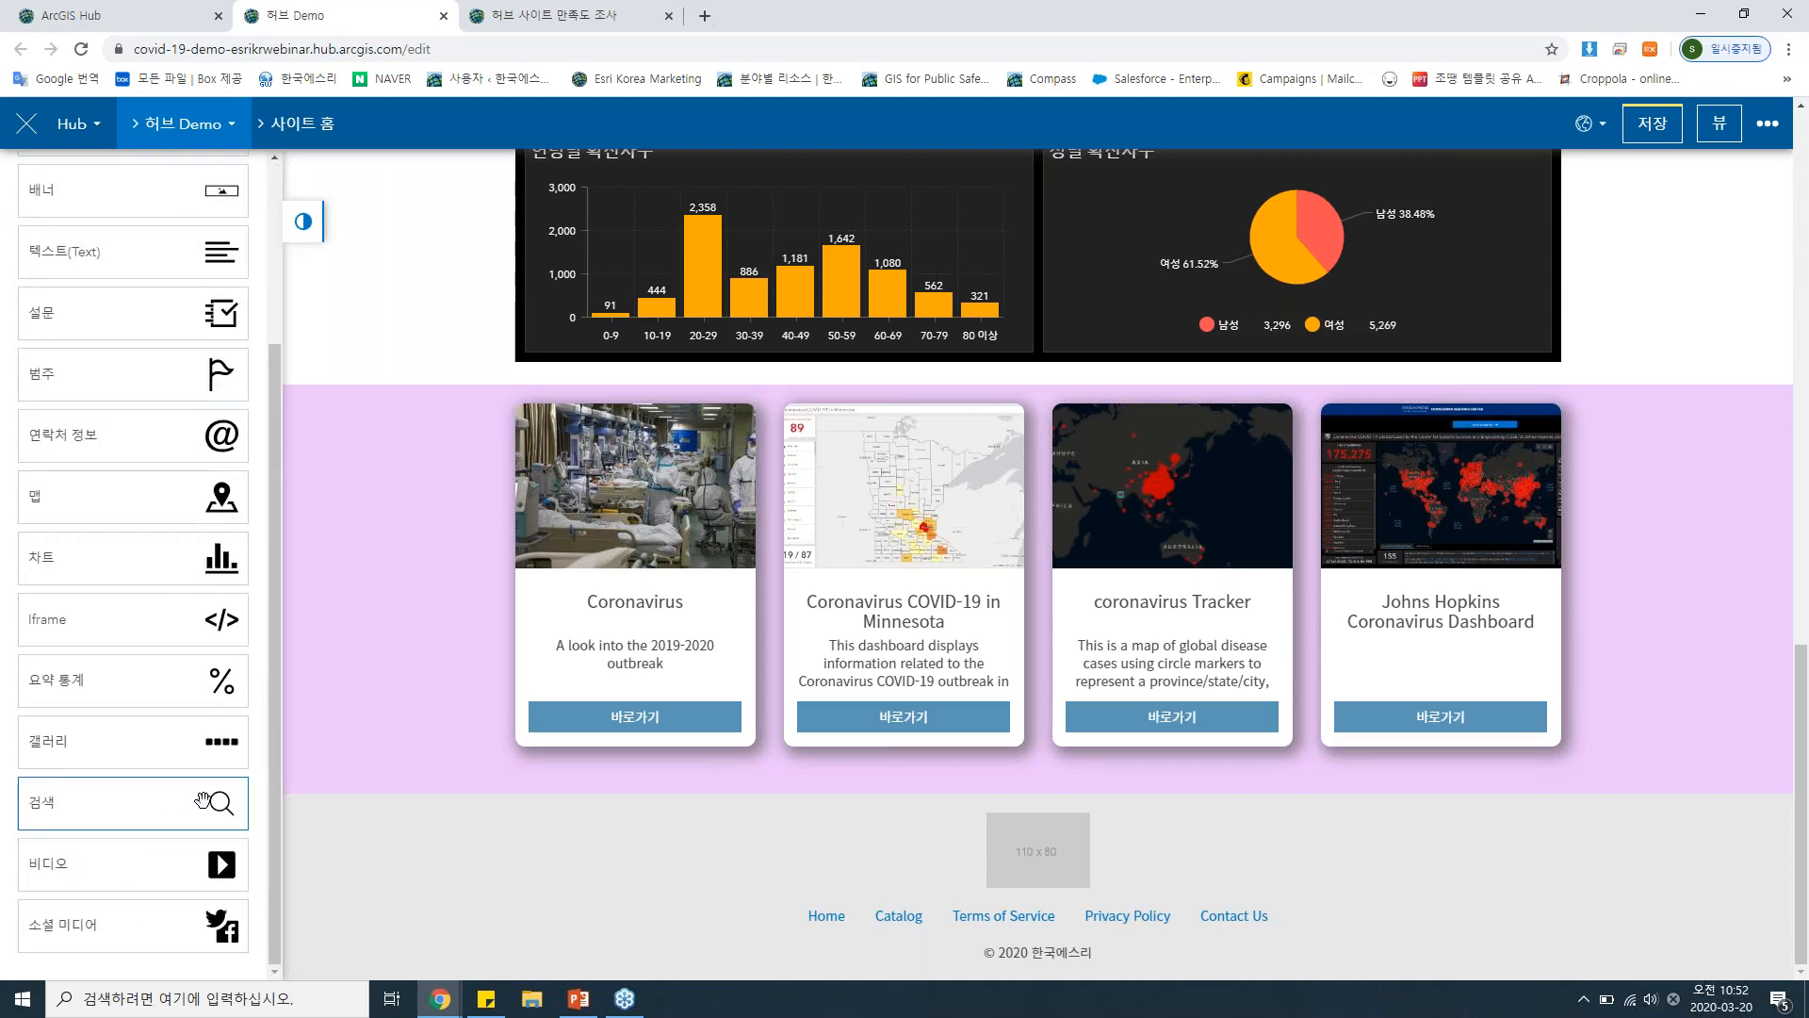
pyautogui.moveTo(193, 801); pyautogui.dragTo(1082, 457)
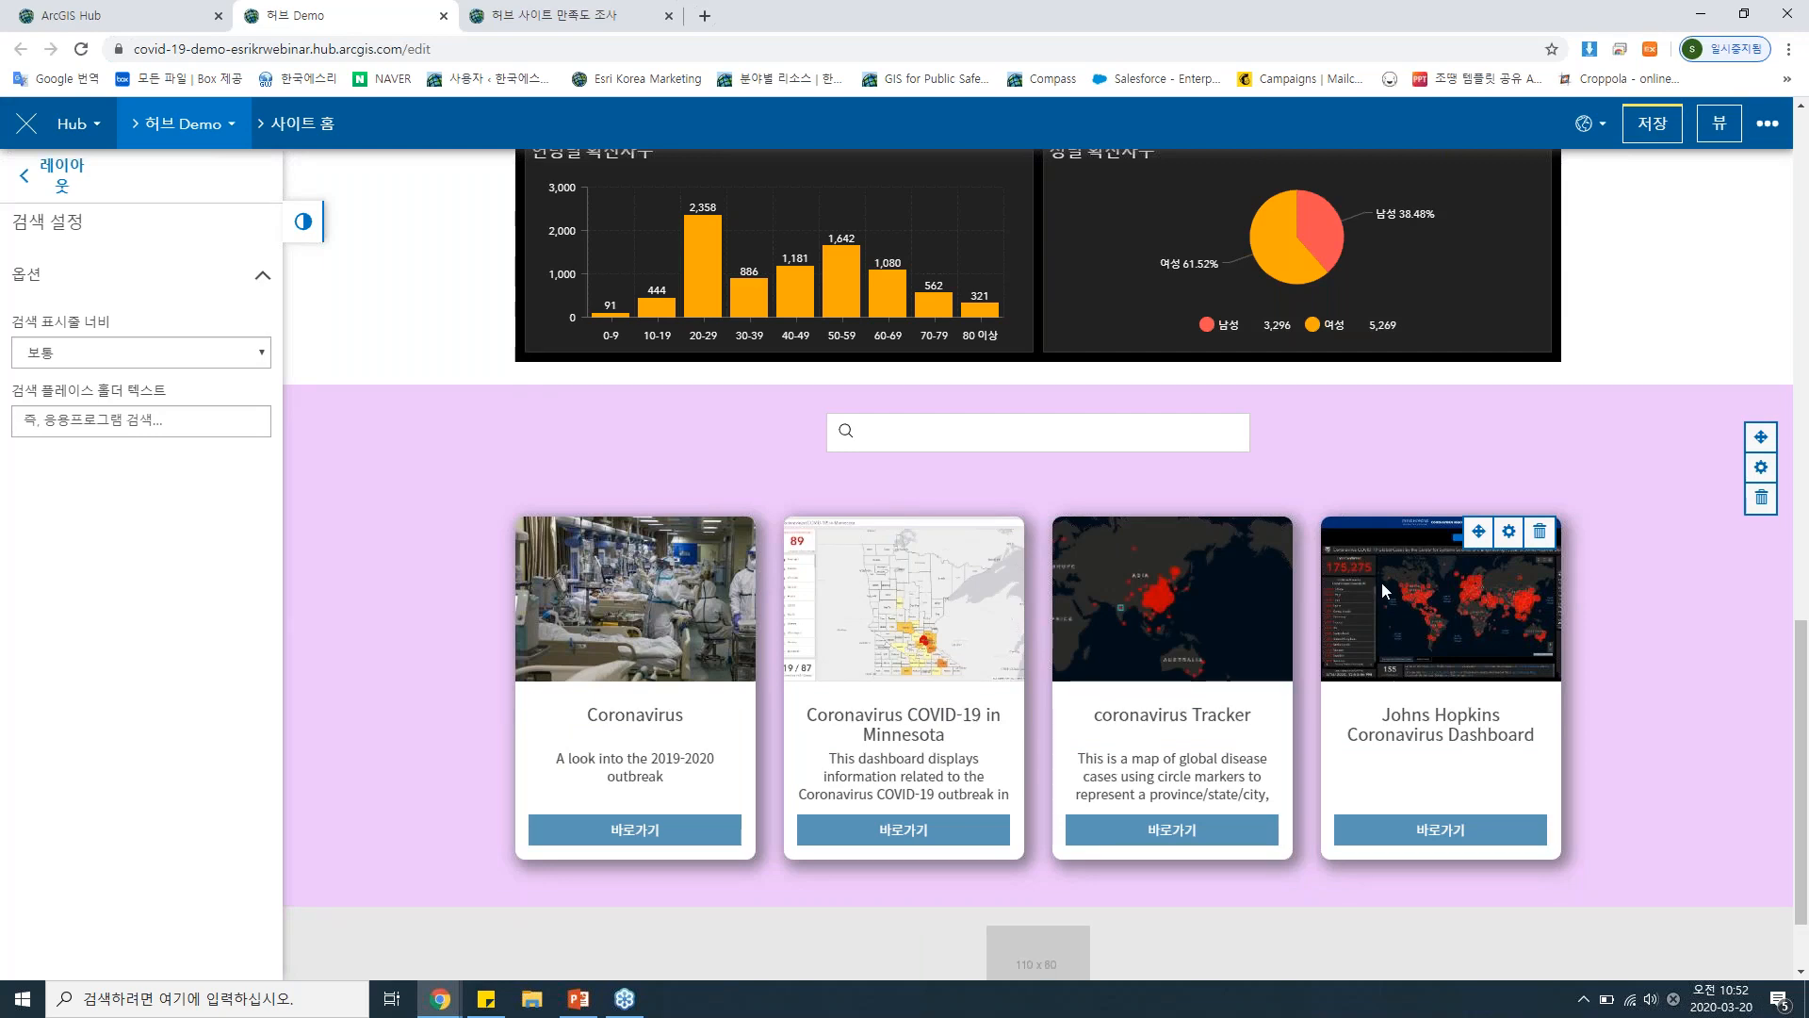
pyautogui.scroll(-1, 1036, 443)
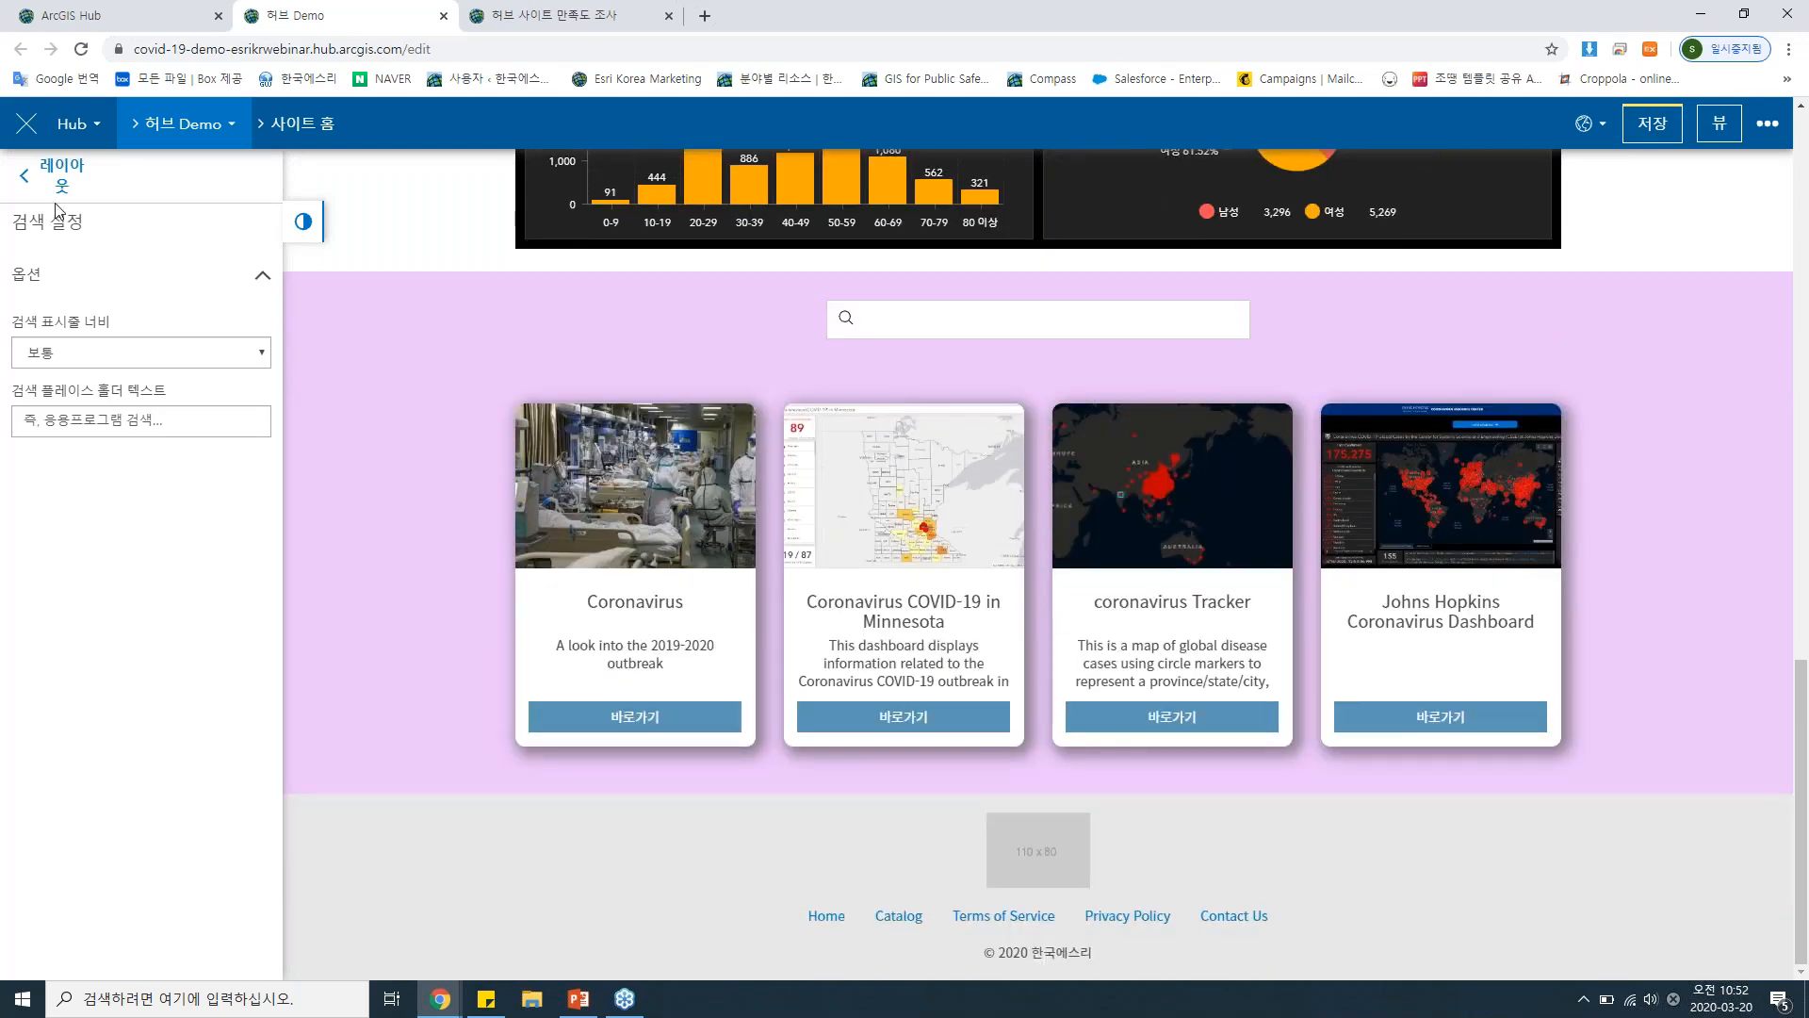
# Insert a new row below the light purple row and place a 소셜 미디어 card in it.
pyautogui.click(62, 174)
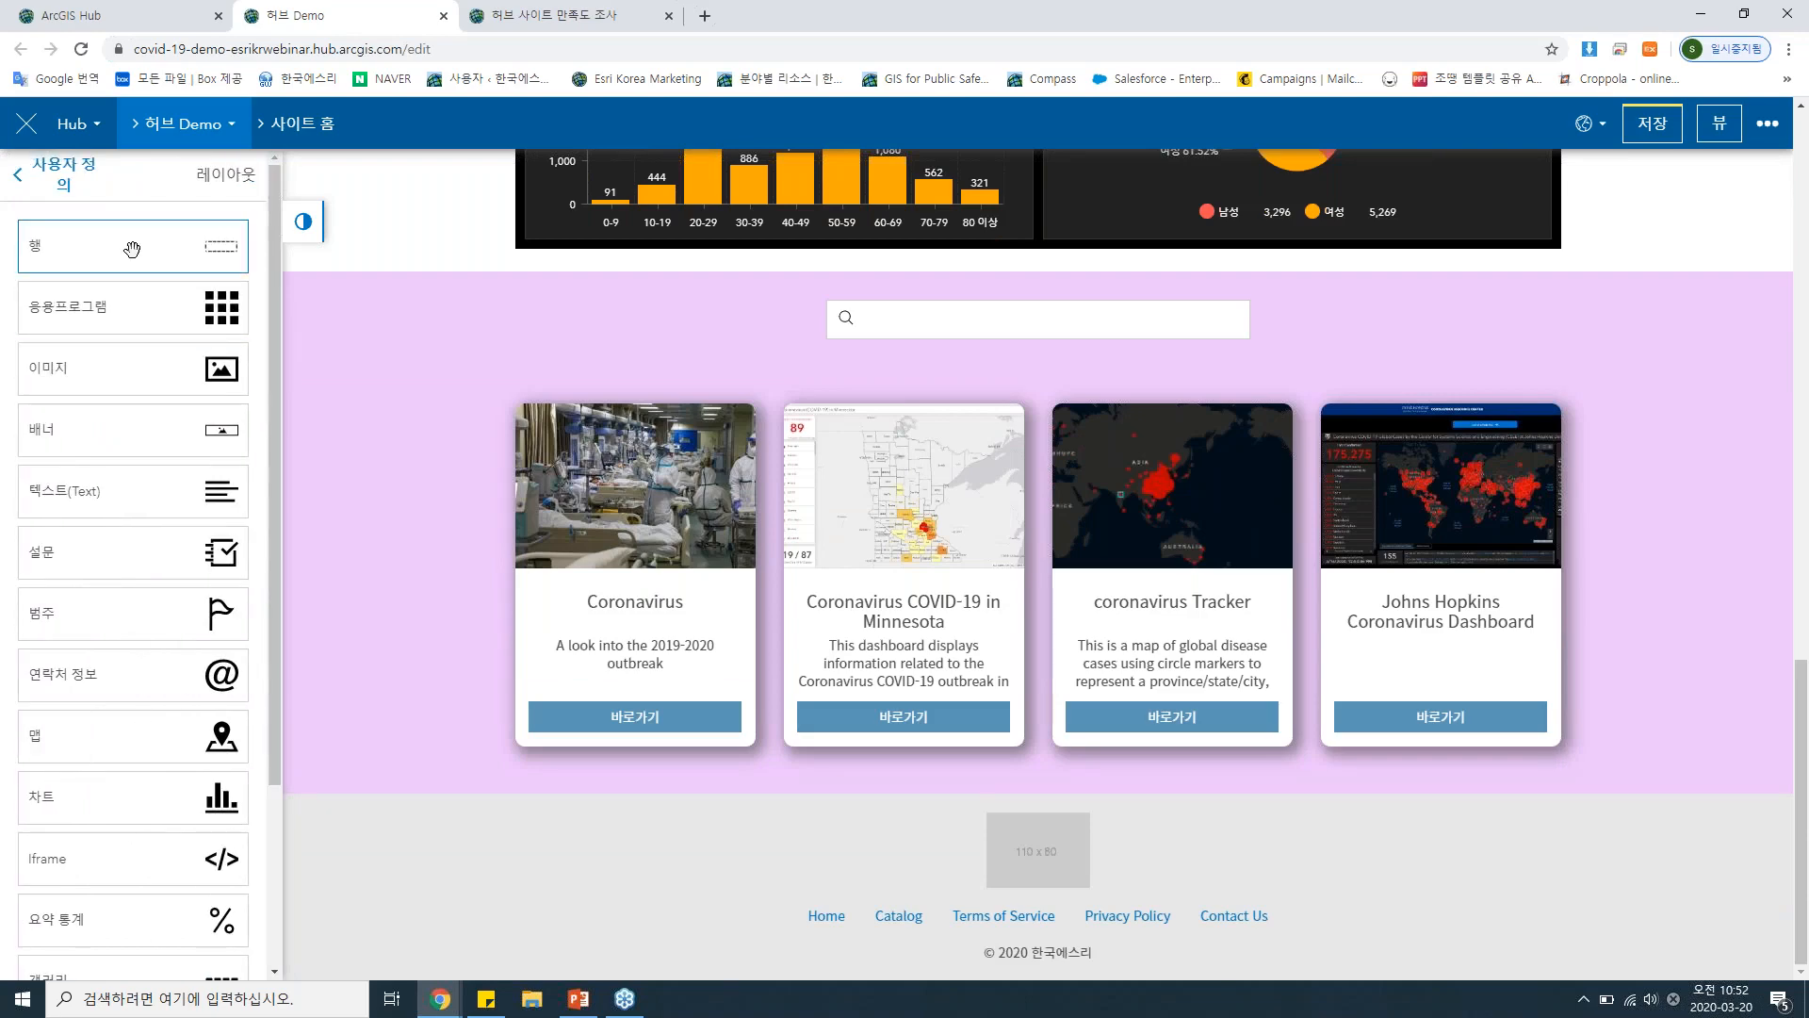
pyautogui.moveTo(132, 249); pyautogui.dragTo(1053, 782)
pyautogui.scroll(-1, 1040, 618)
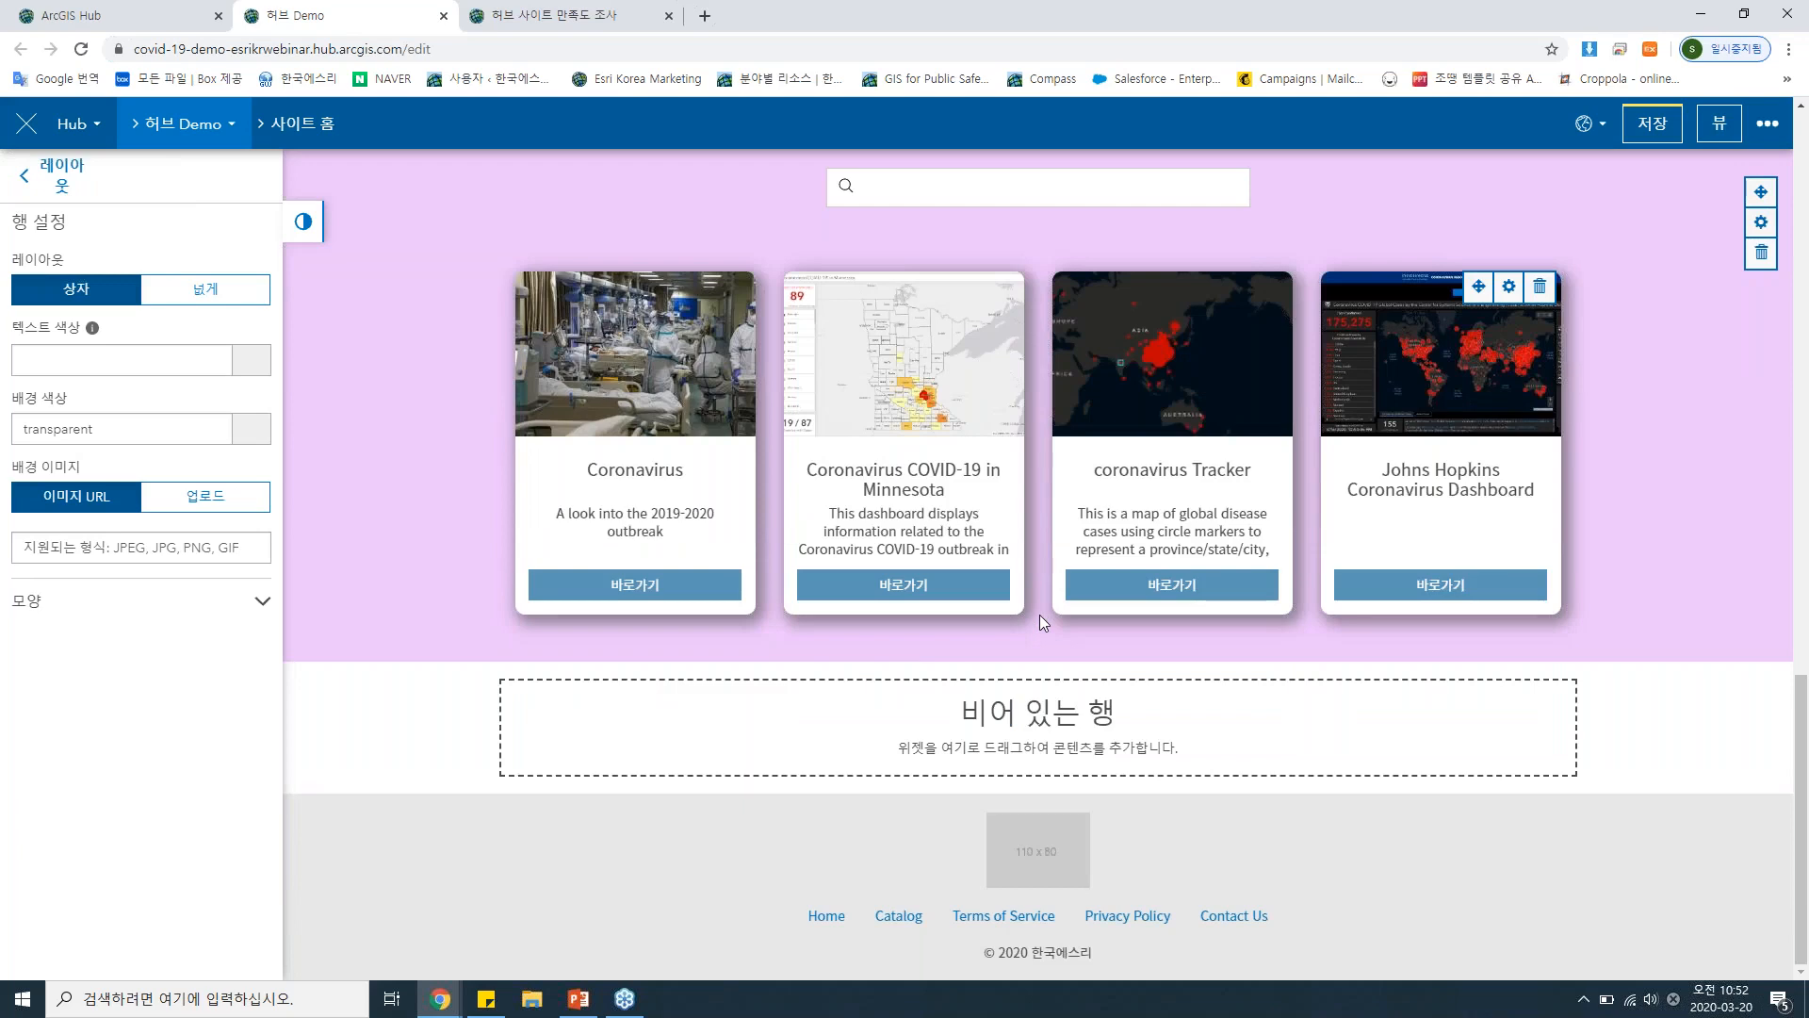
pyautogui.click(52, 188)
pyautogui.scroll(-5, 132, 659)
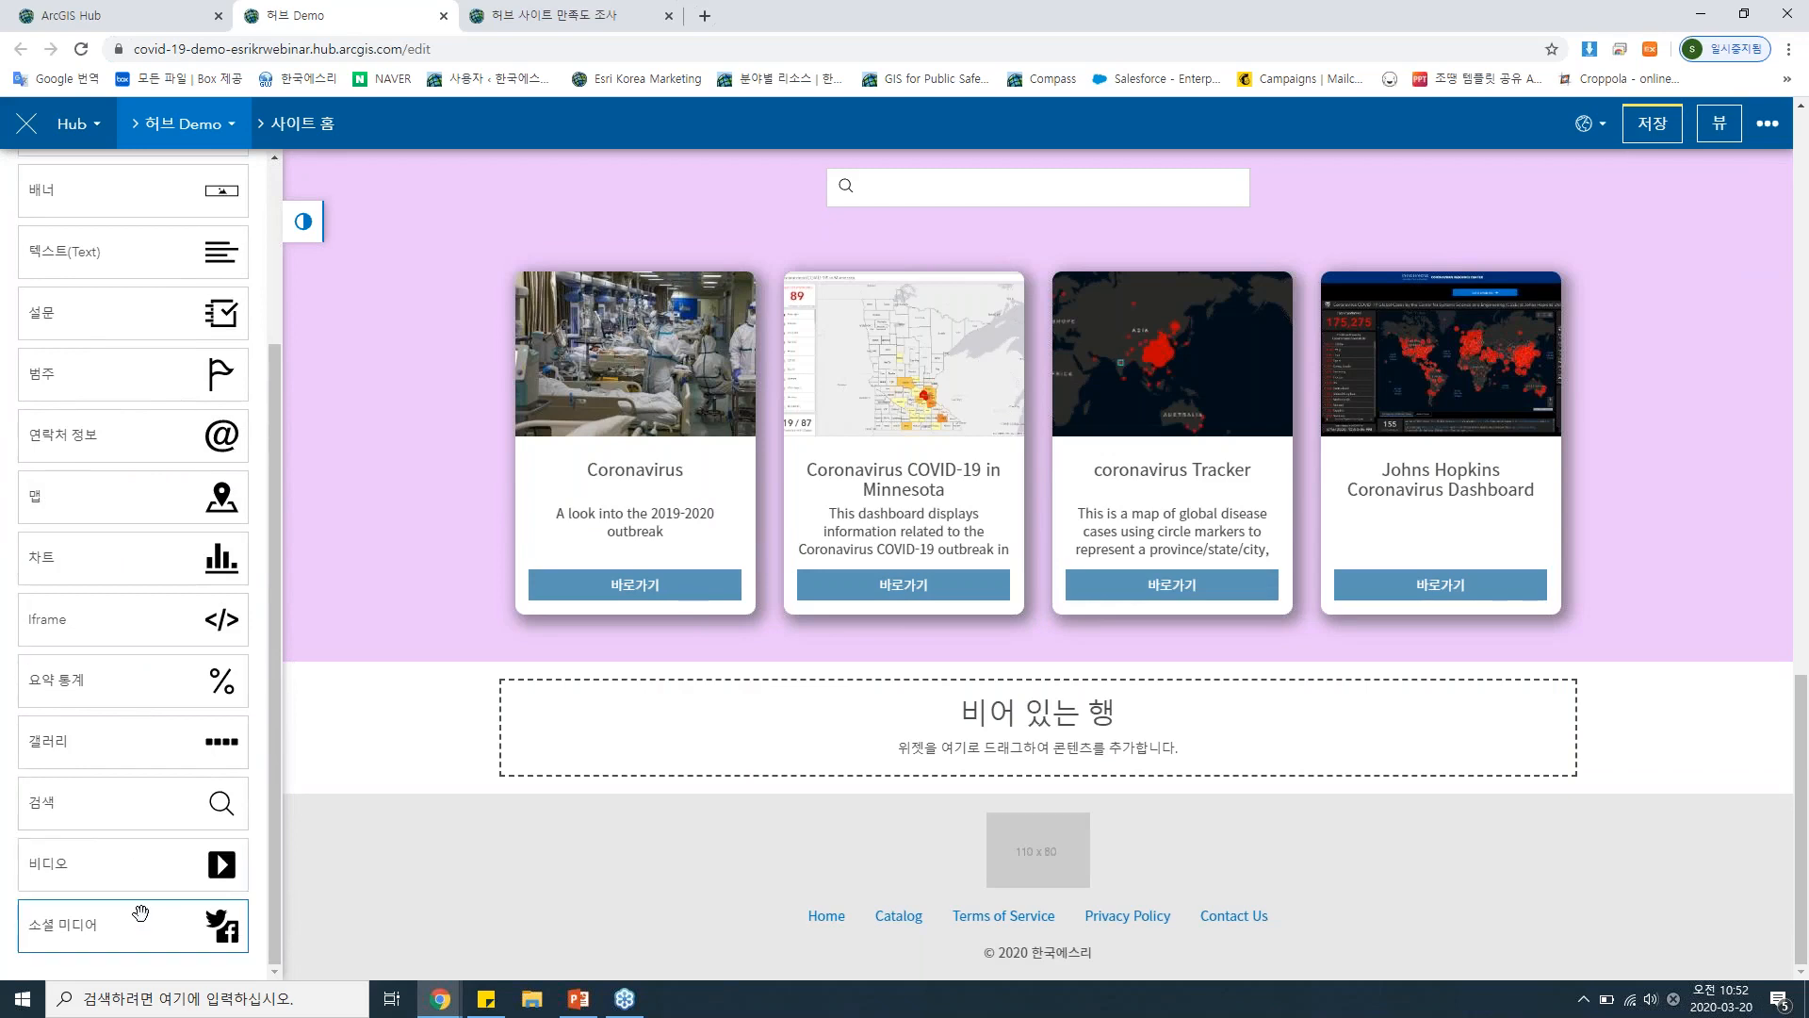
pyautogui.moveTo(143, 931); pyautogui.dragTo(998, 703)
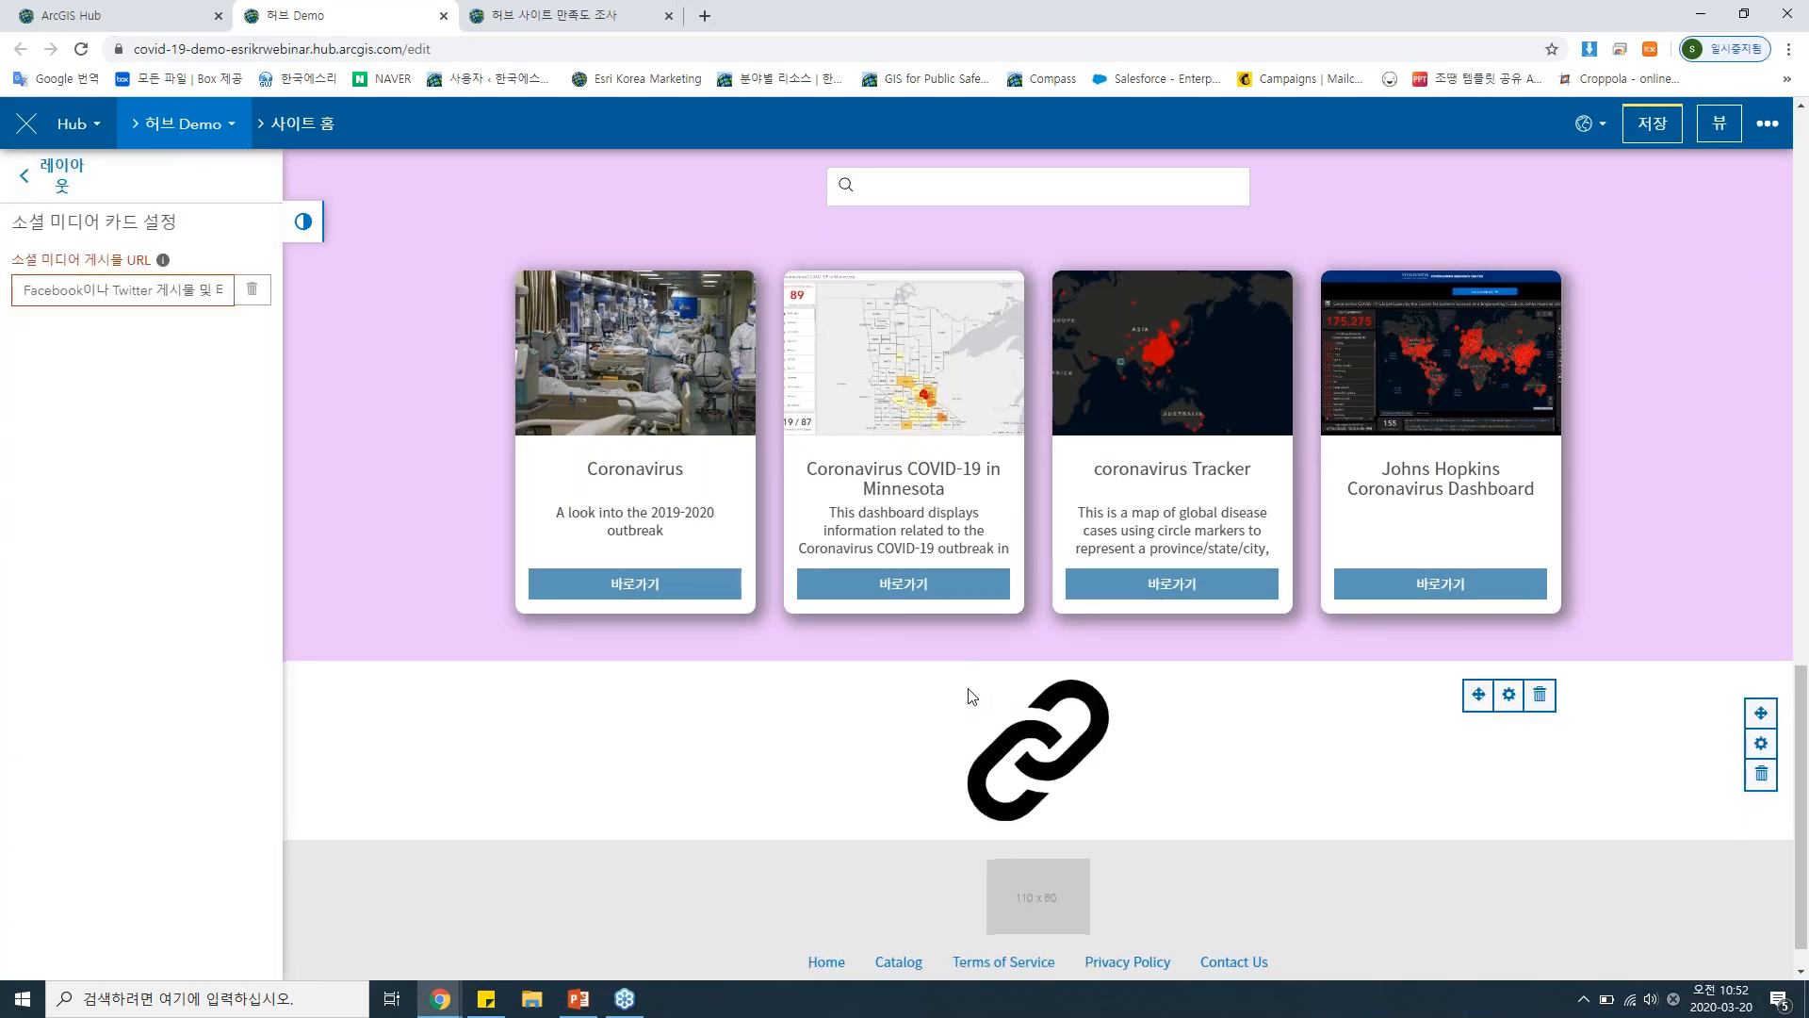
pyautogui.scroll(-1, 674, 783)
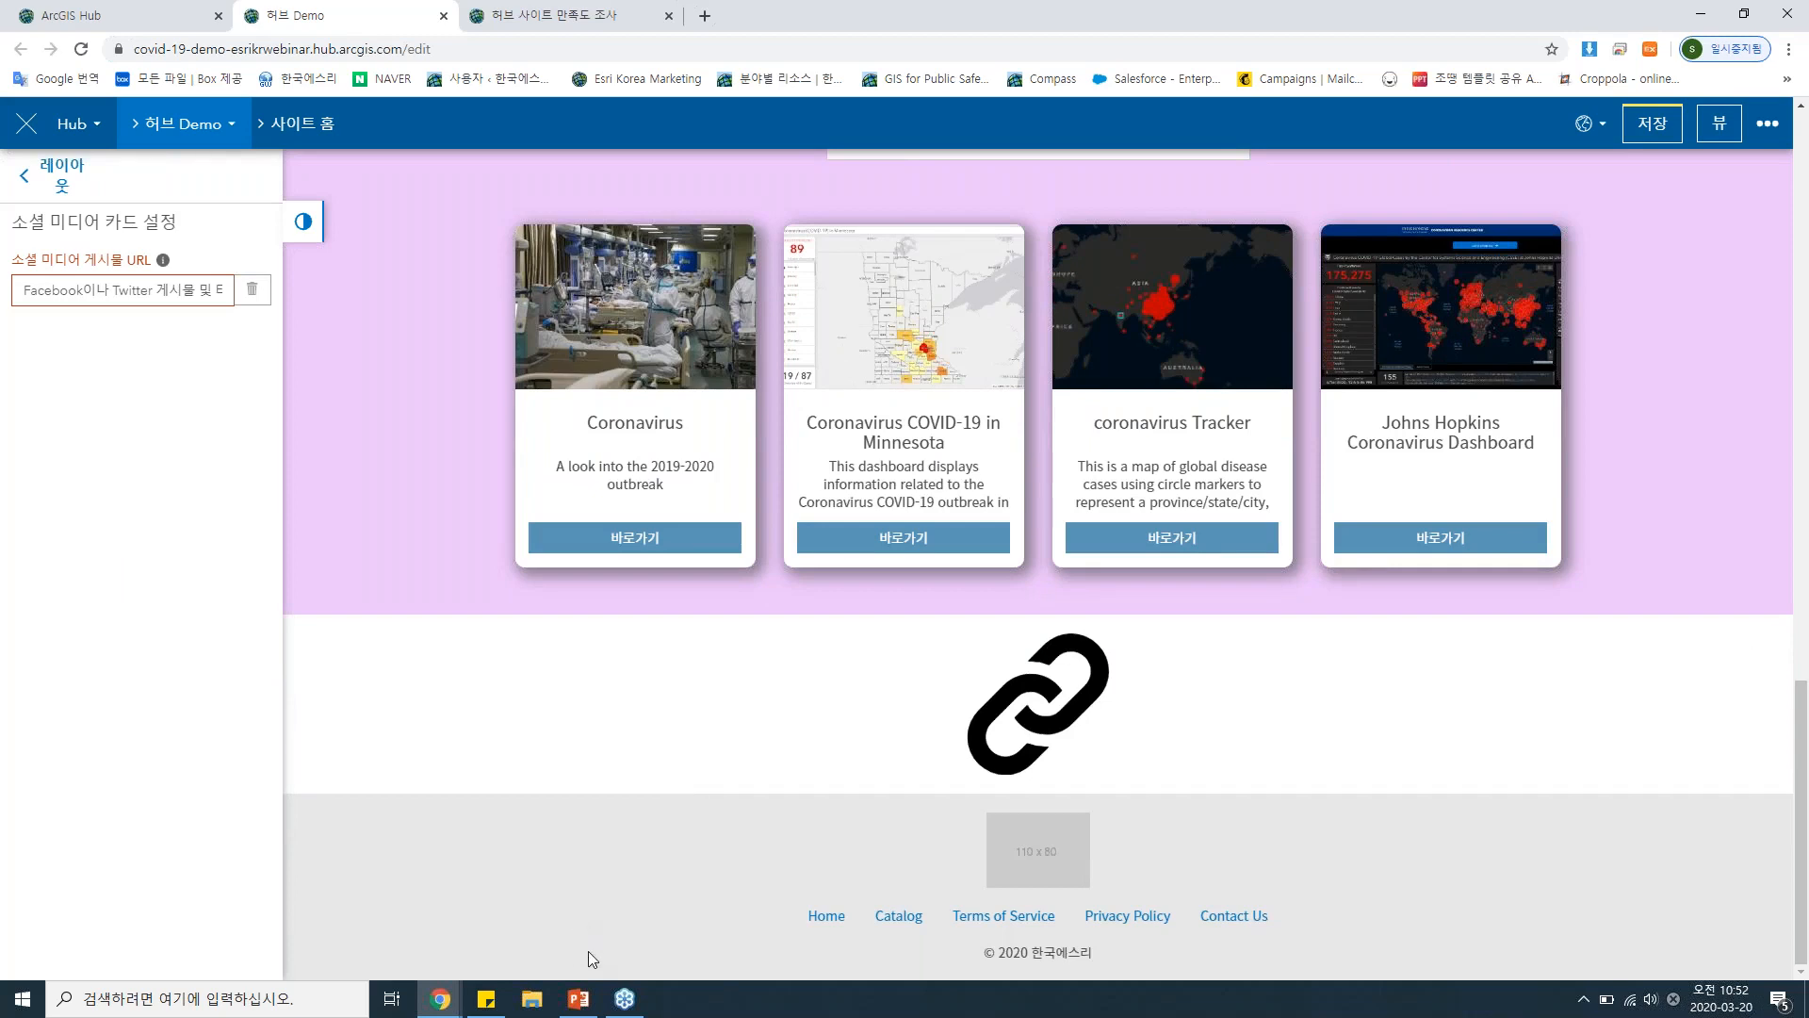
pyautogui.click(487, 1000)
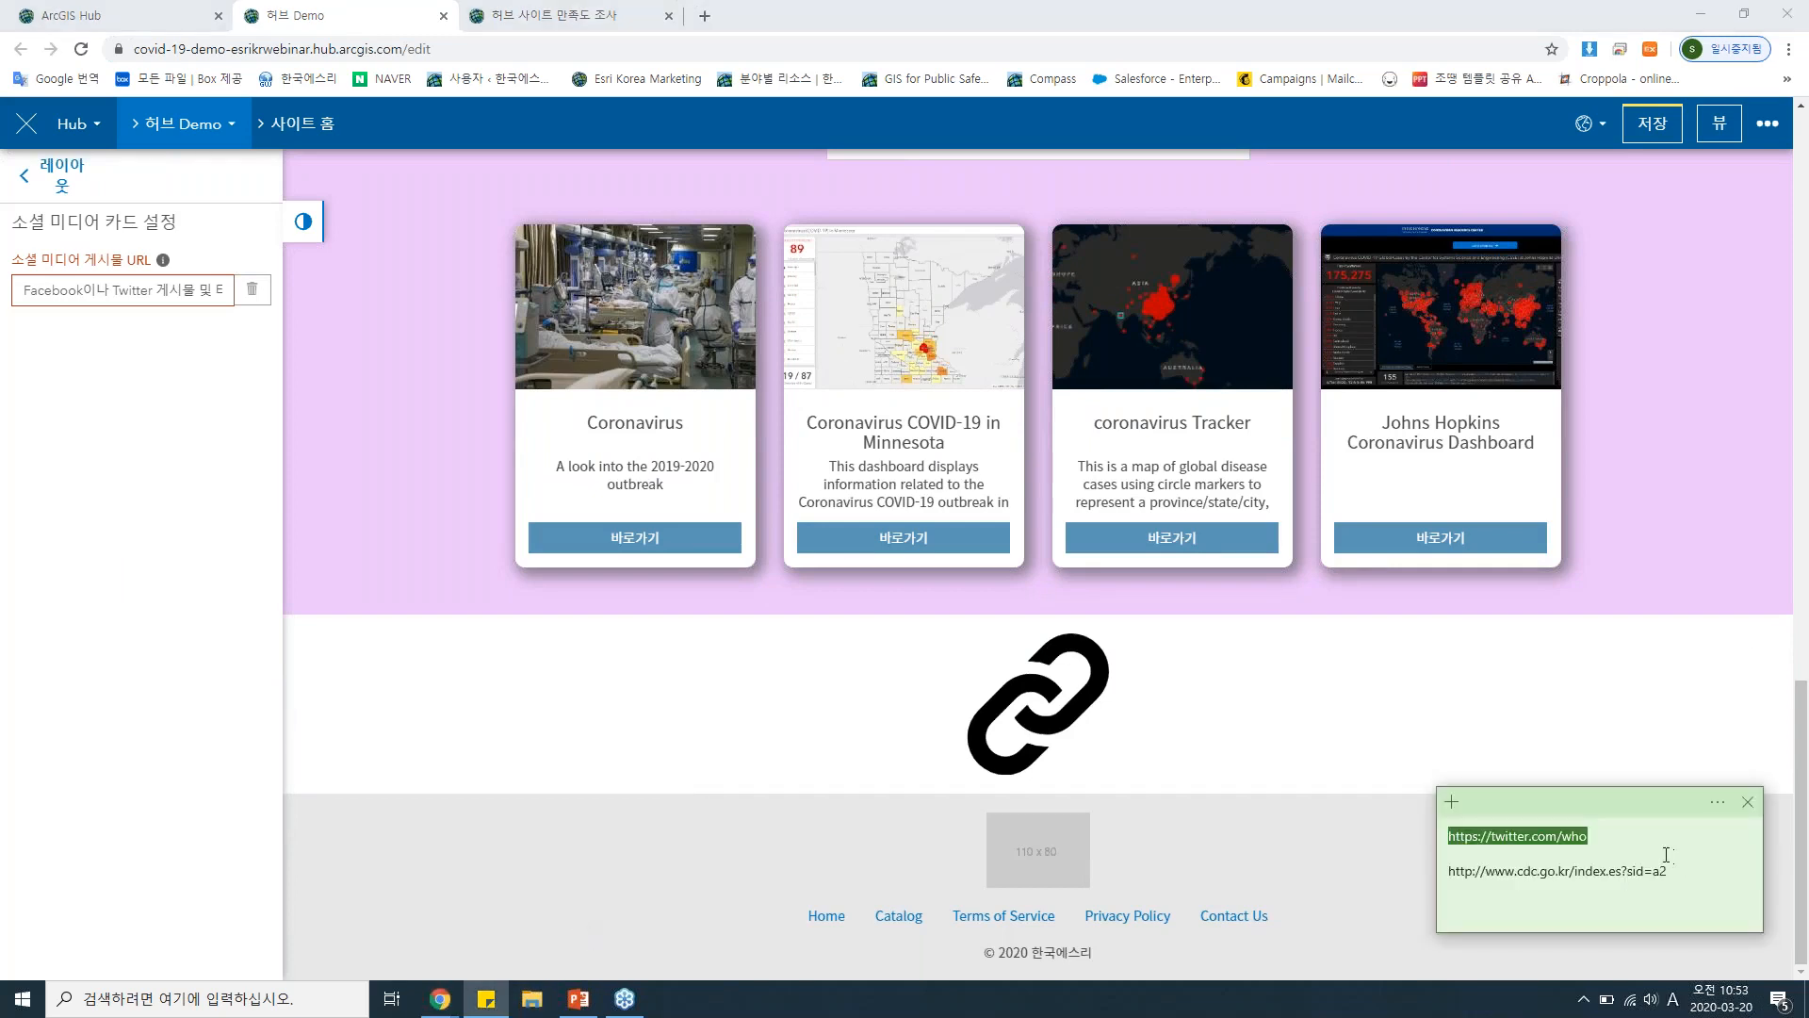
pyautogui.click(130, 284)
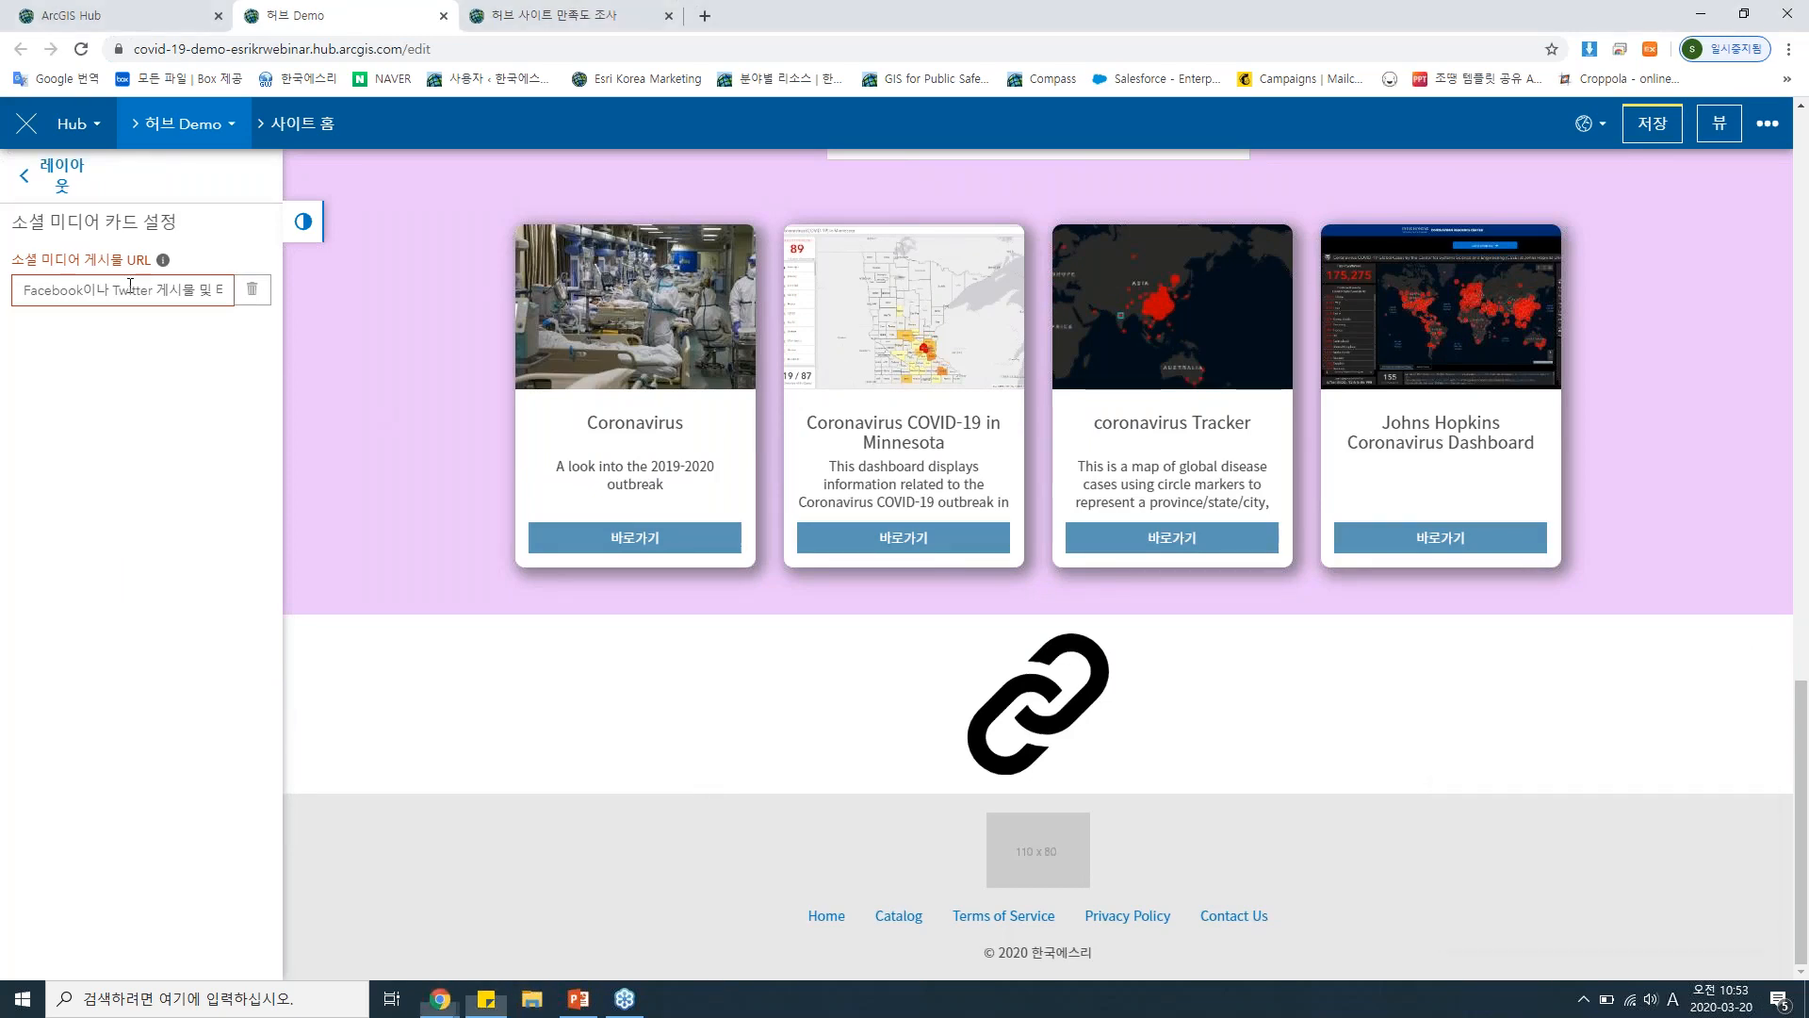
pyautogui.write('https://twitter.com/who')
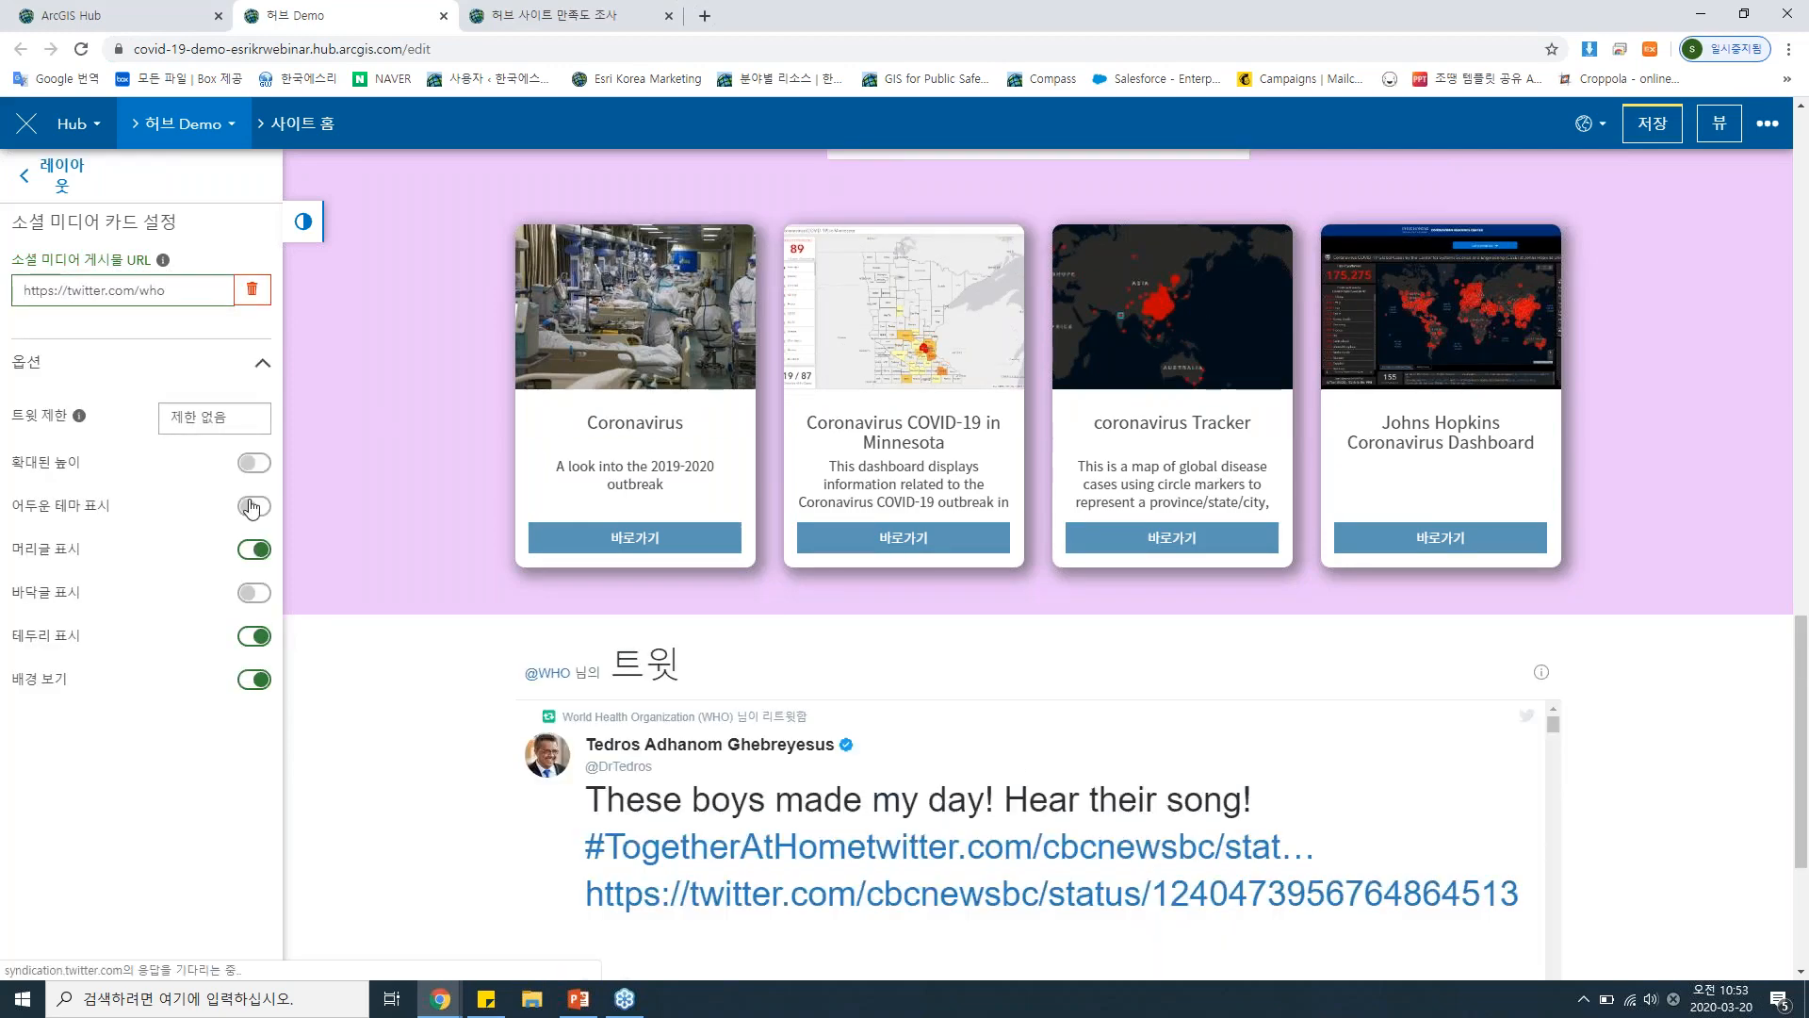
pyautogui.click(252, 507)
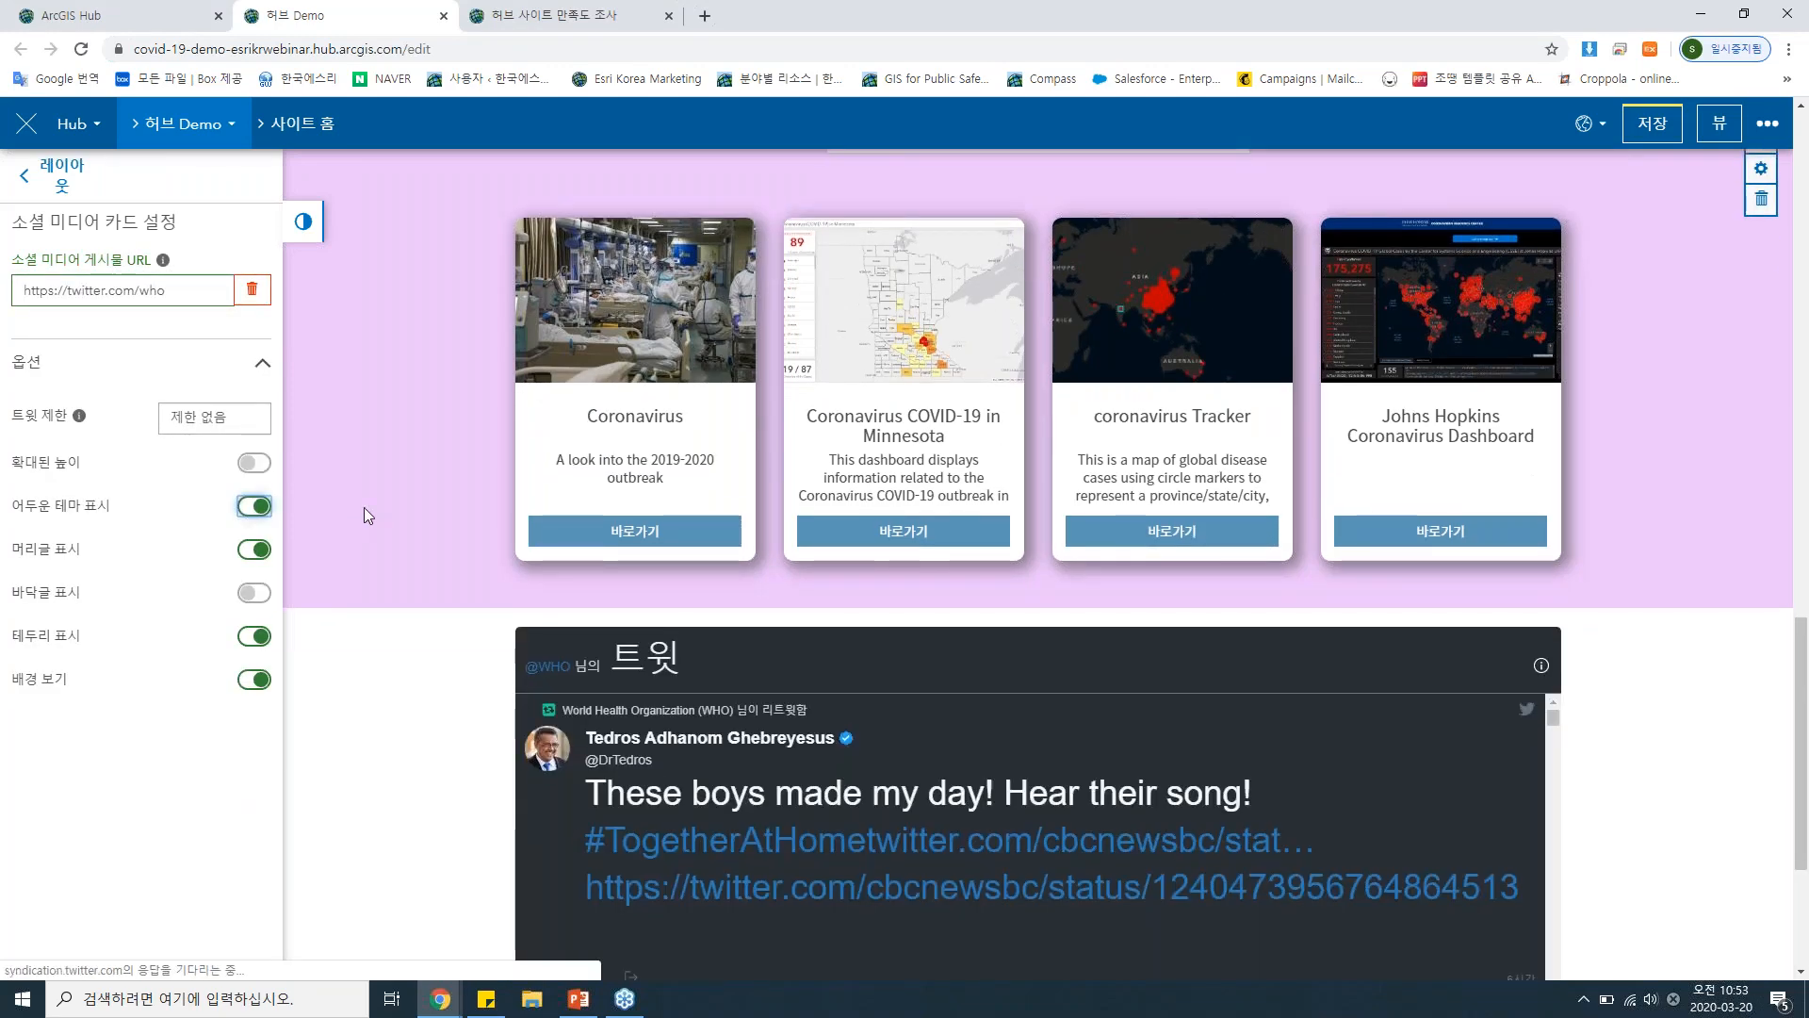
# Look through the tweets in the embedded WHO timeline below the gallery.
pyautogui.scroll(-3, 363, 507)
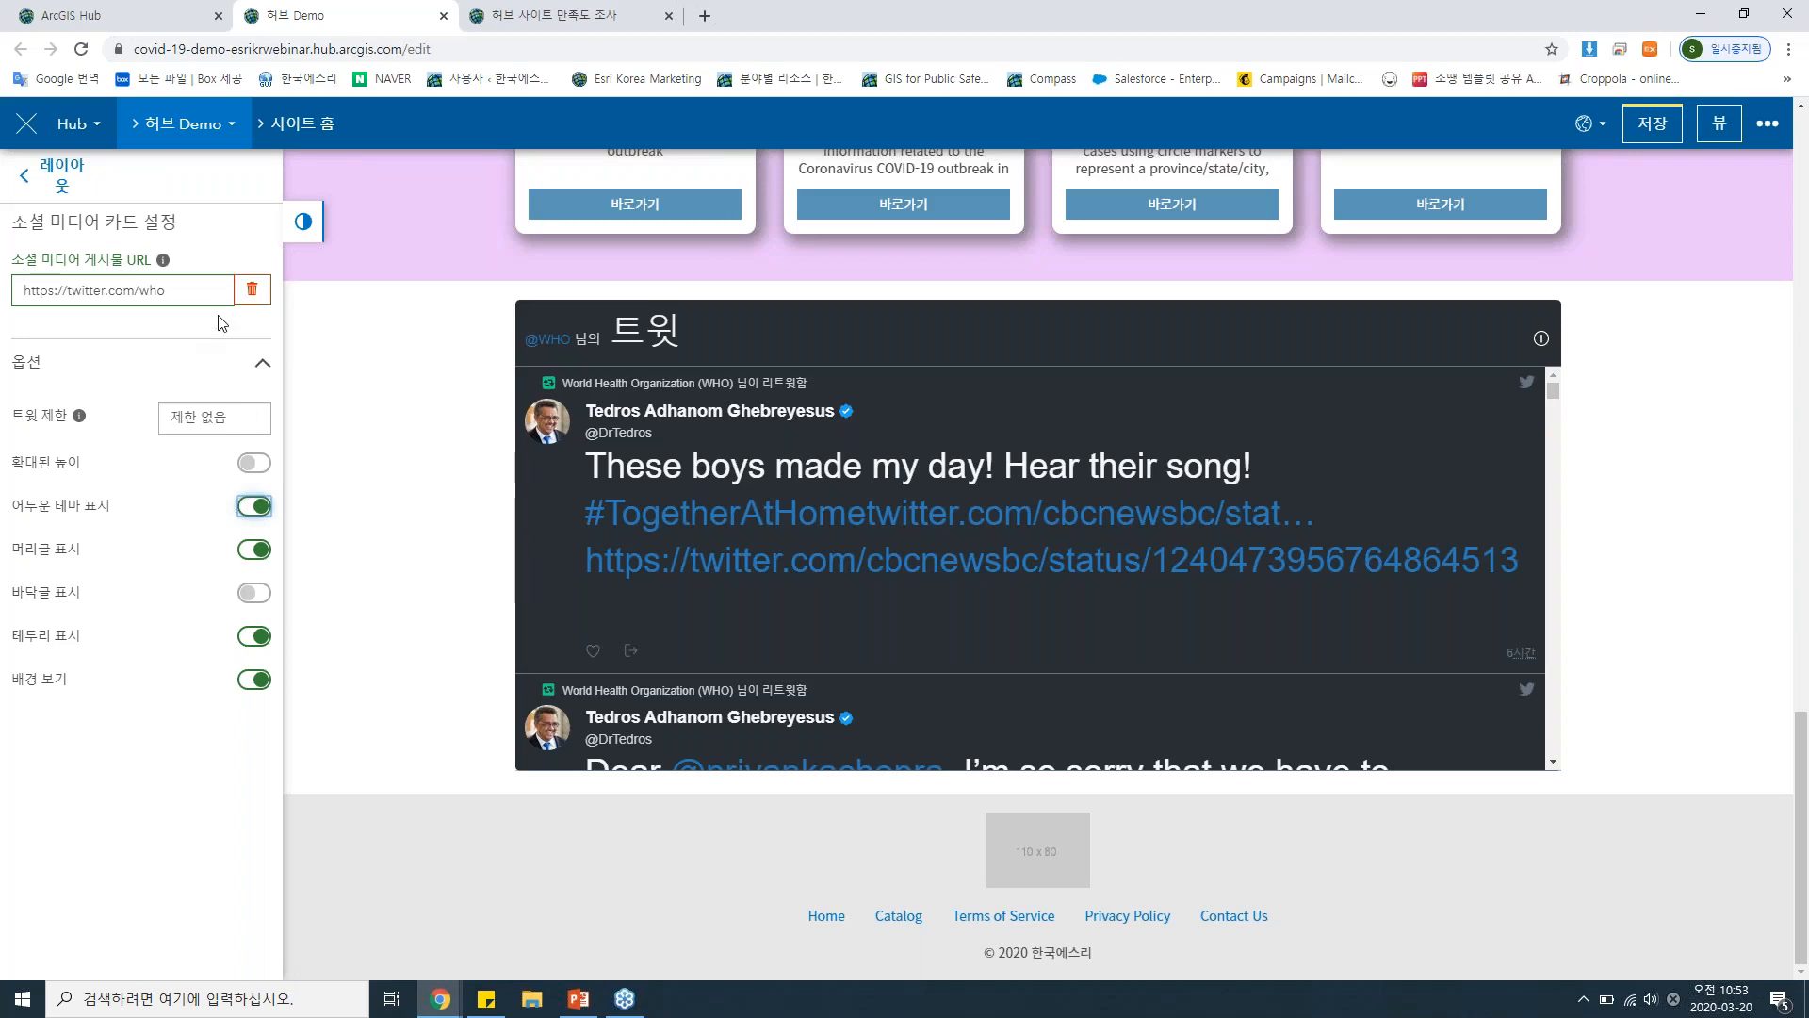
pyautogui.scroll(-1, 943, 415)
pyautogui.scroll(-5, 944, 436)
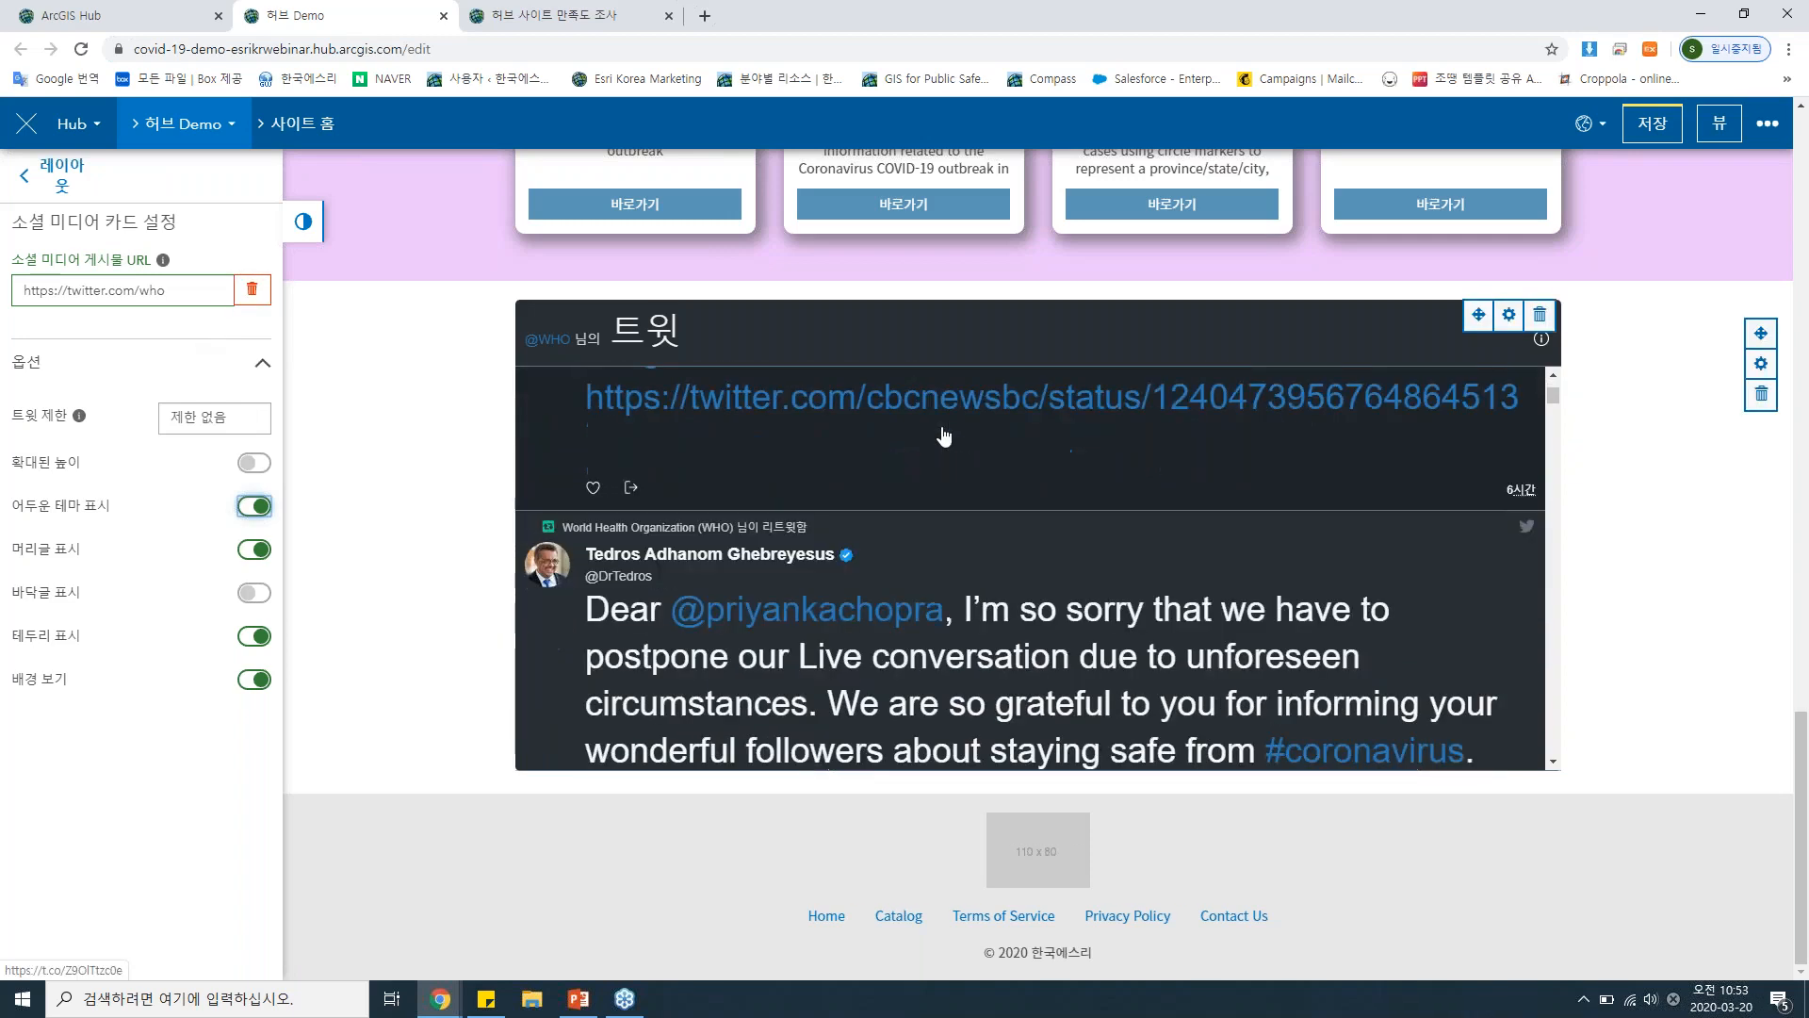
pyautogui.scroll(-1, 944, 446)
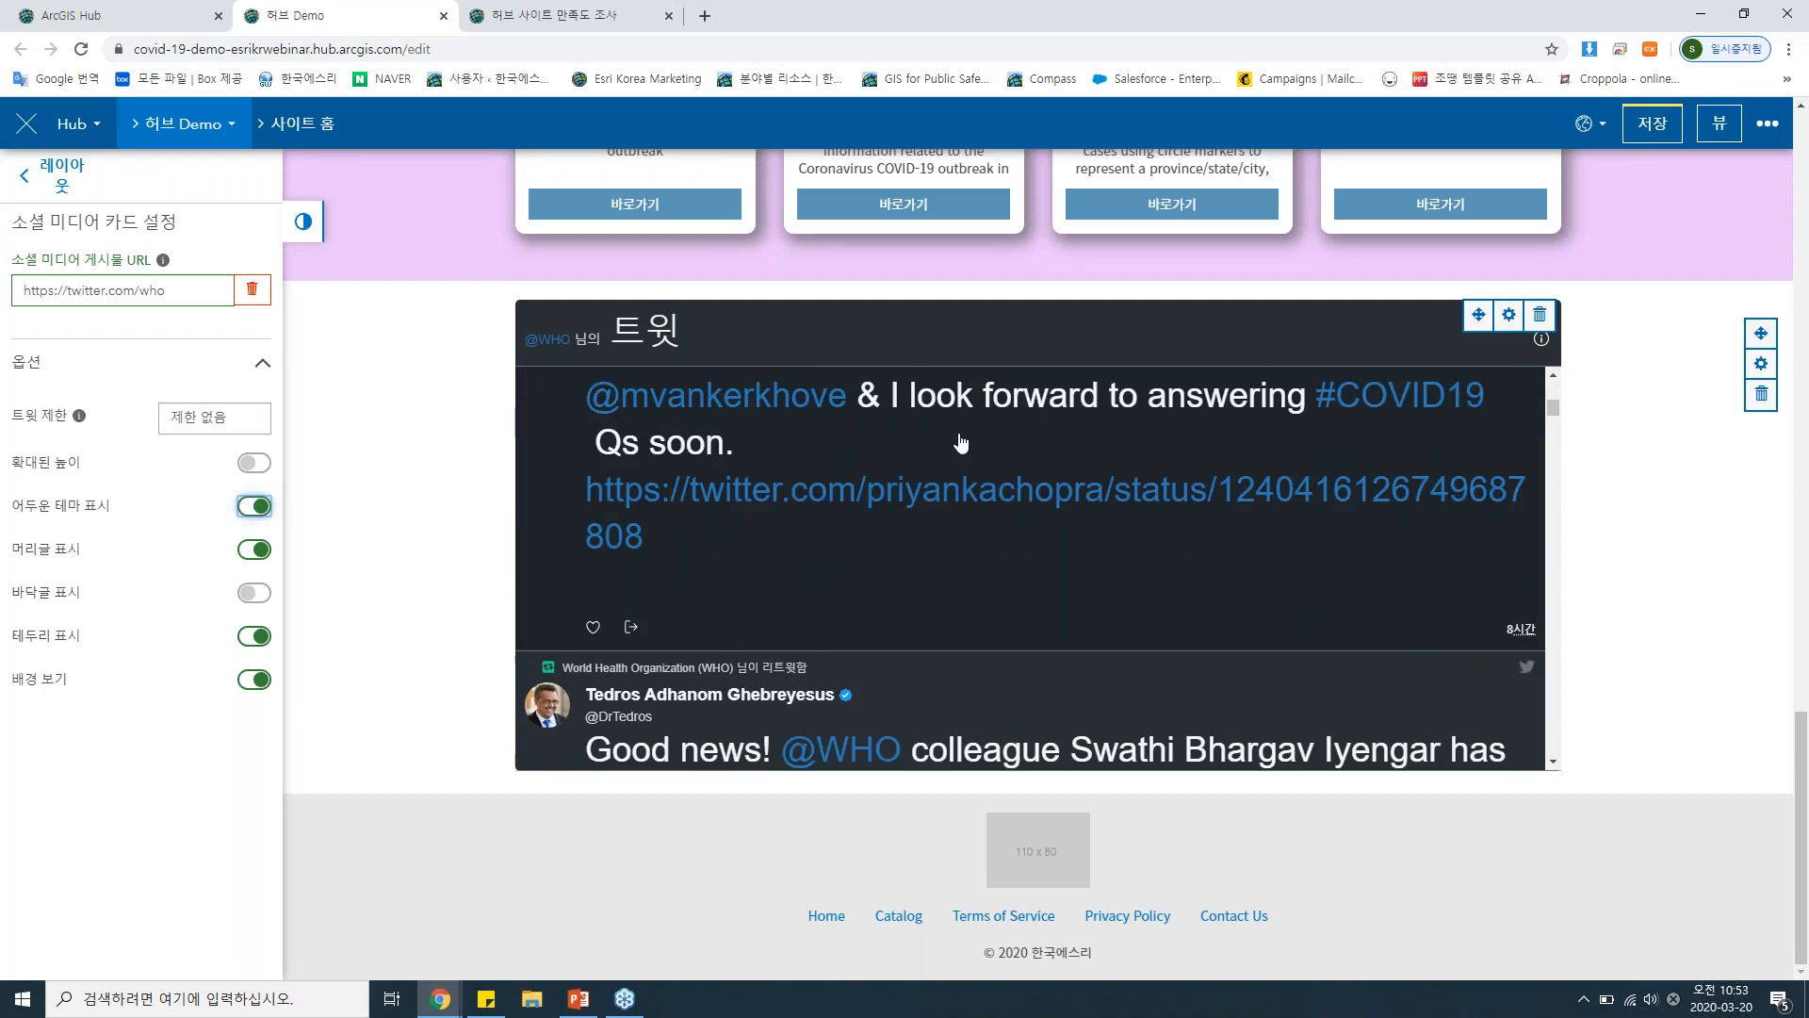
pyautogui.scroll(-2, 960, 443)
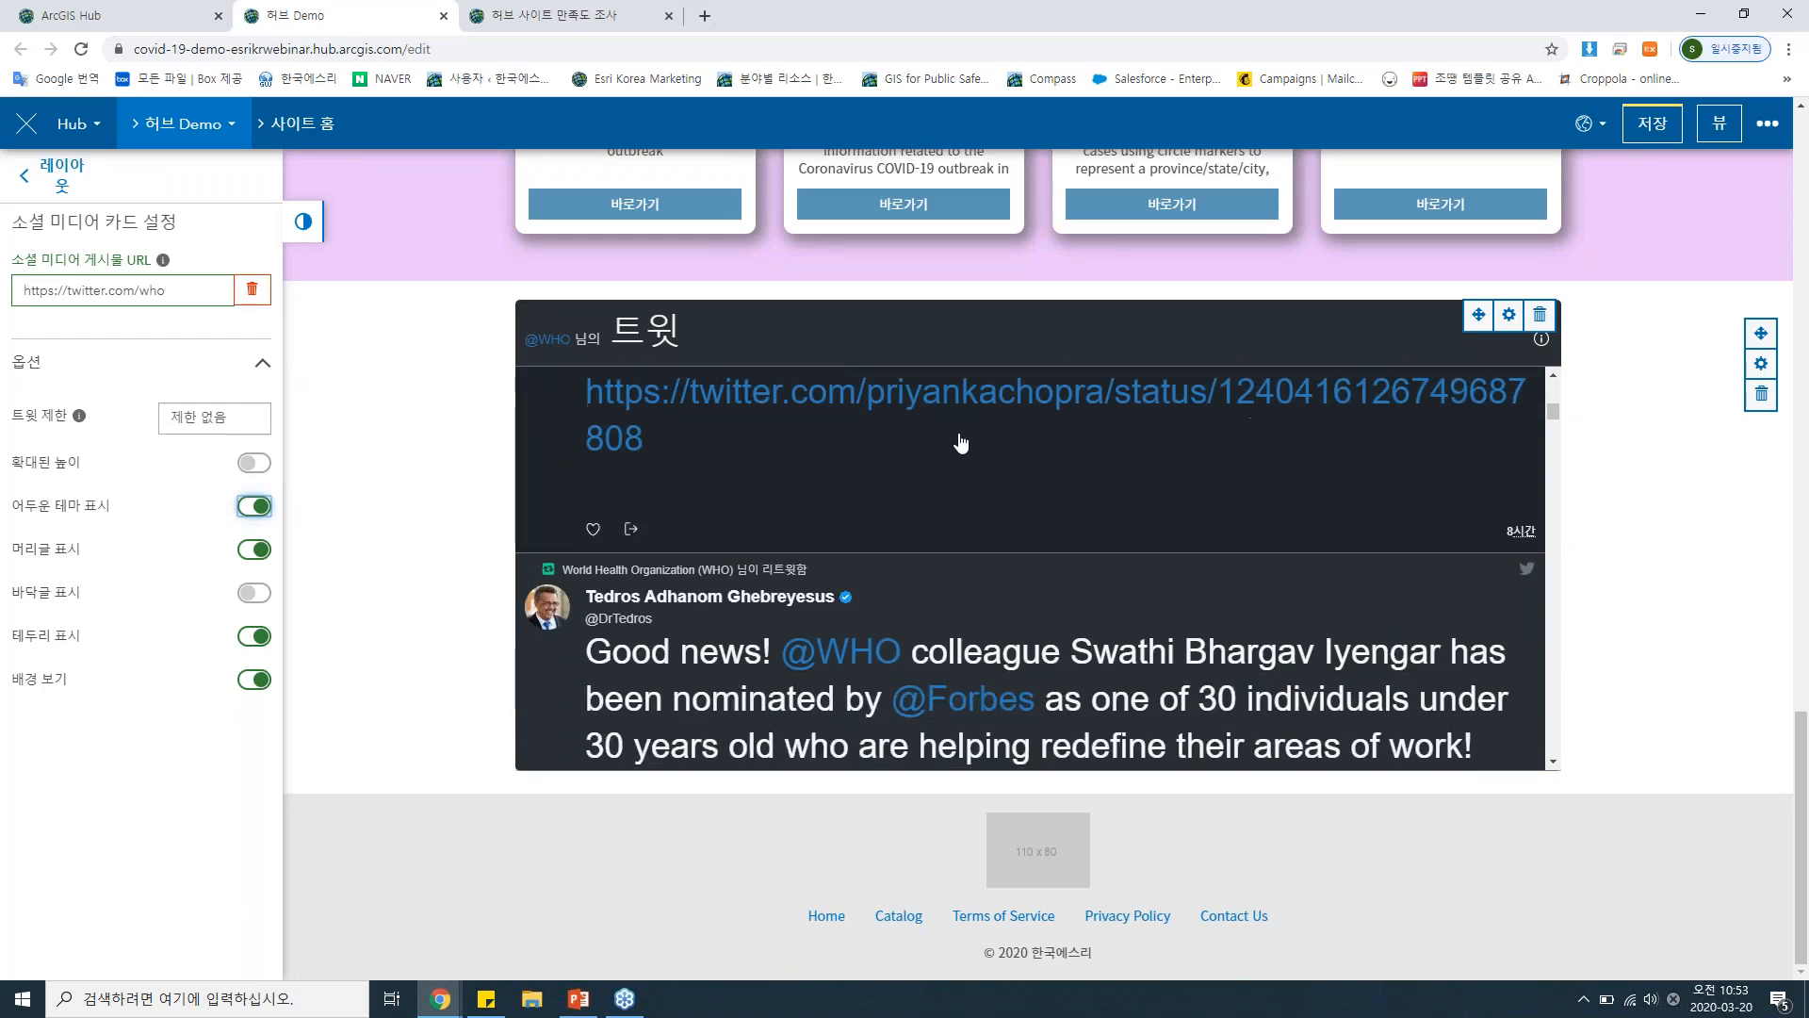
pyautogui.scroll(-1, 949, 438)
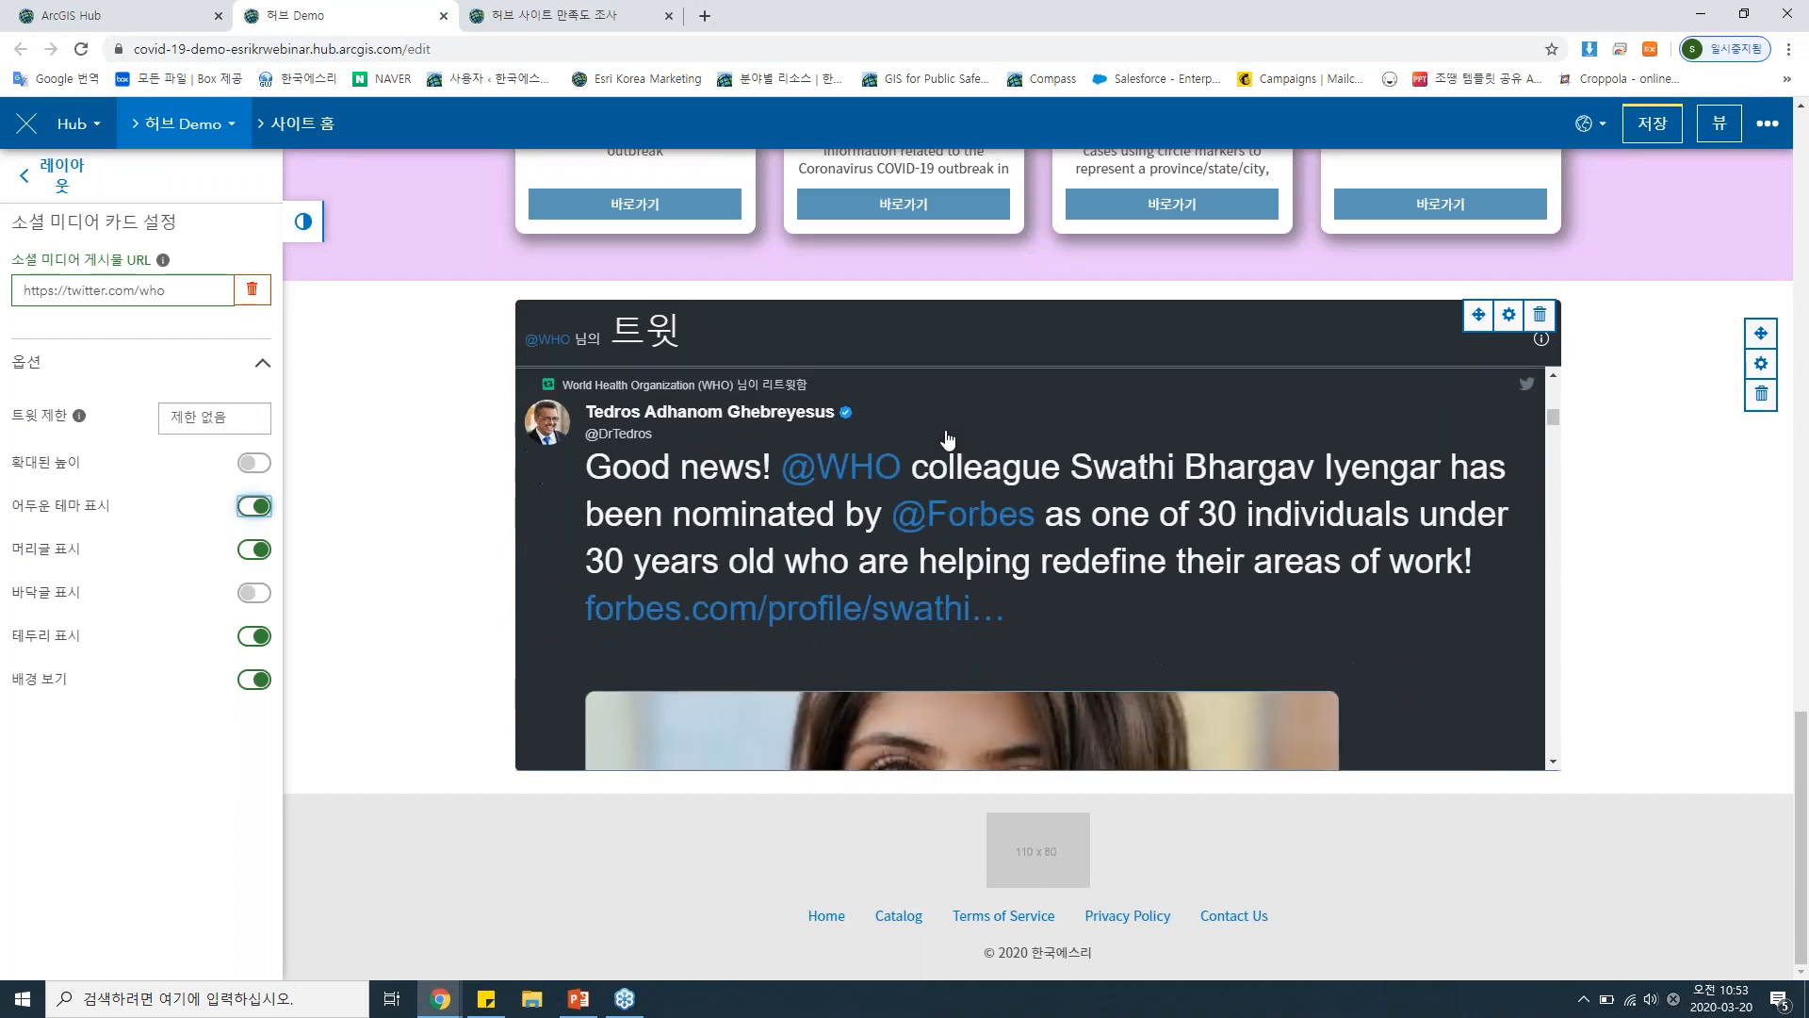
pyautogui.scroll(3, 949, 443)
pyautogui.scroll(-1, 949, 451)
pyautogui.scroll(-1, 949, 452)
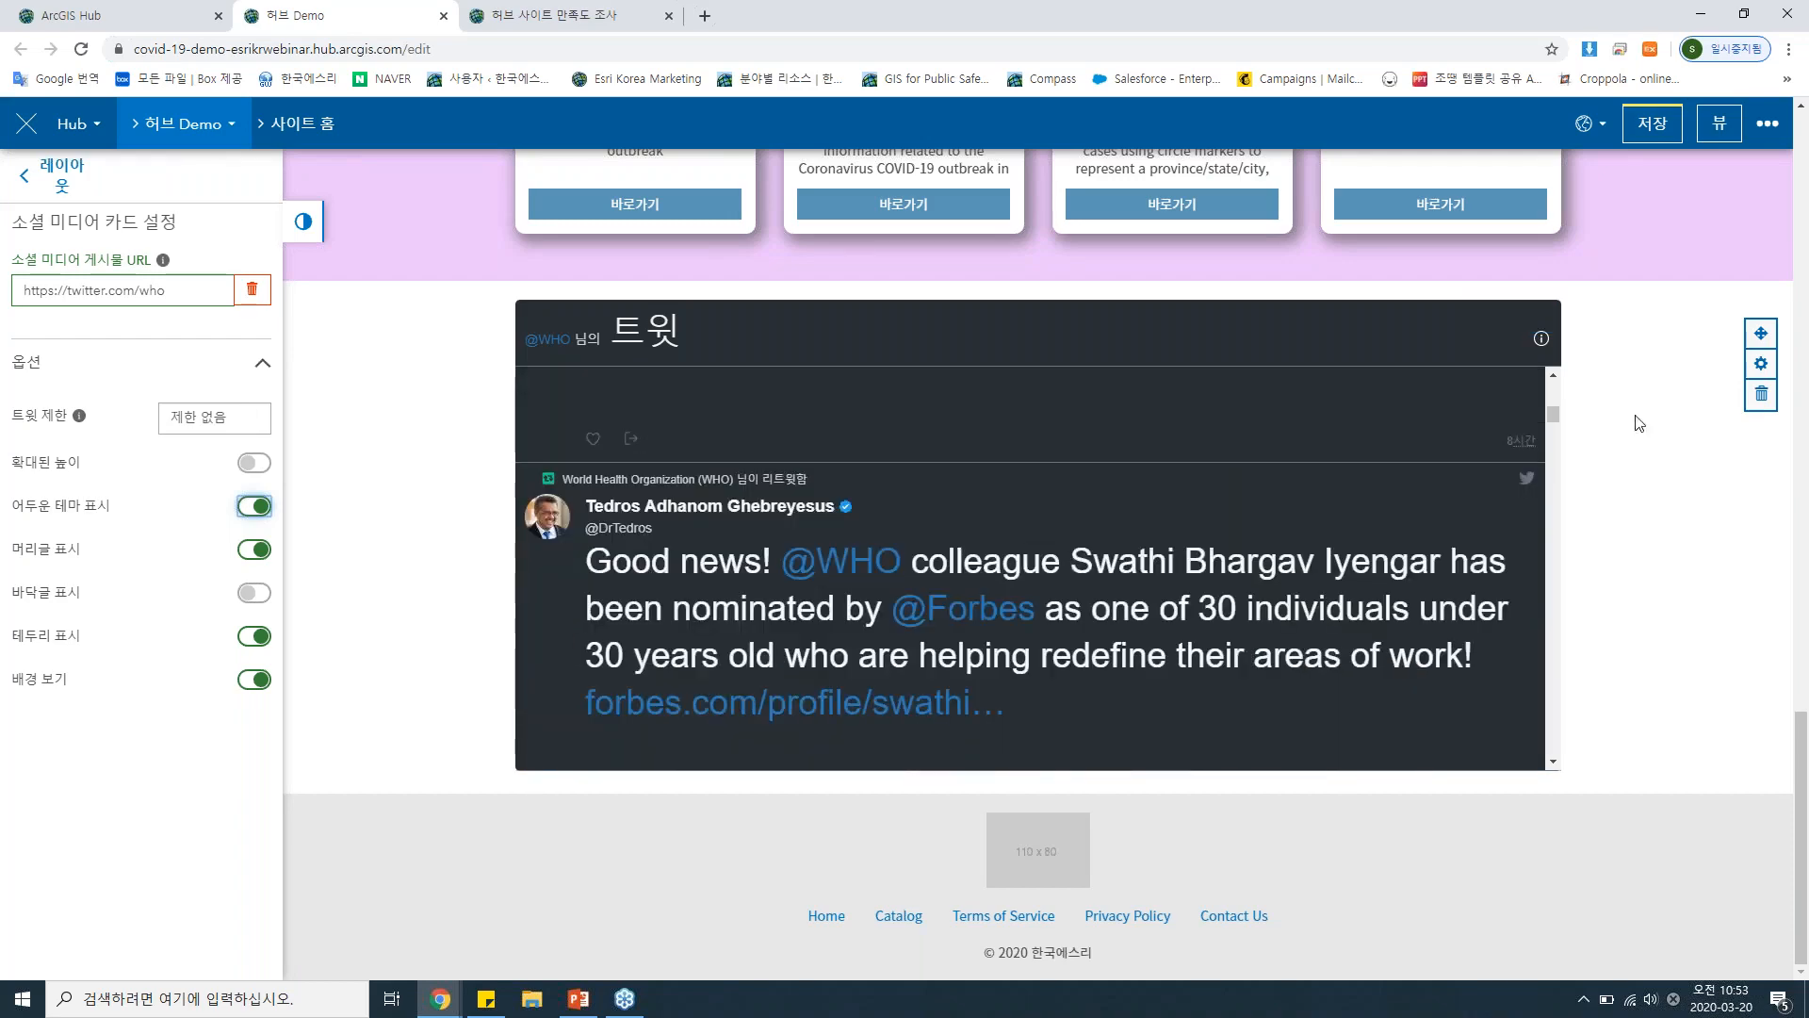
# Turn on the Facebook, Twitter and Instagram social icons in the site header.
pyautogui.scroll(15, 1647, 447)
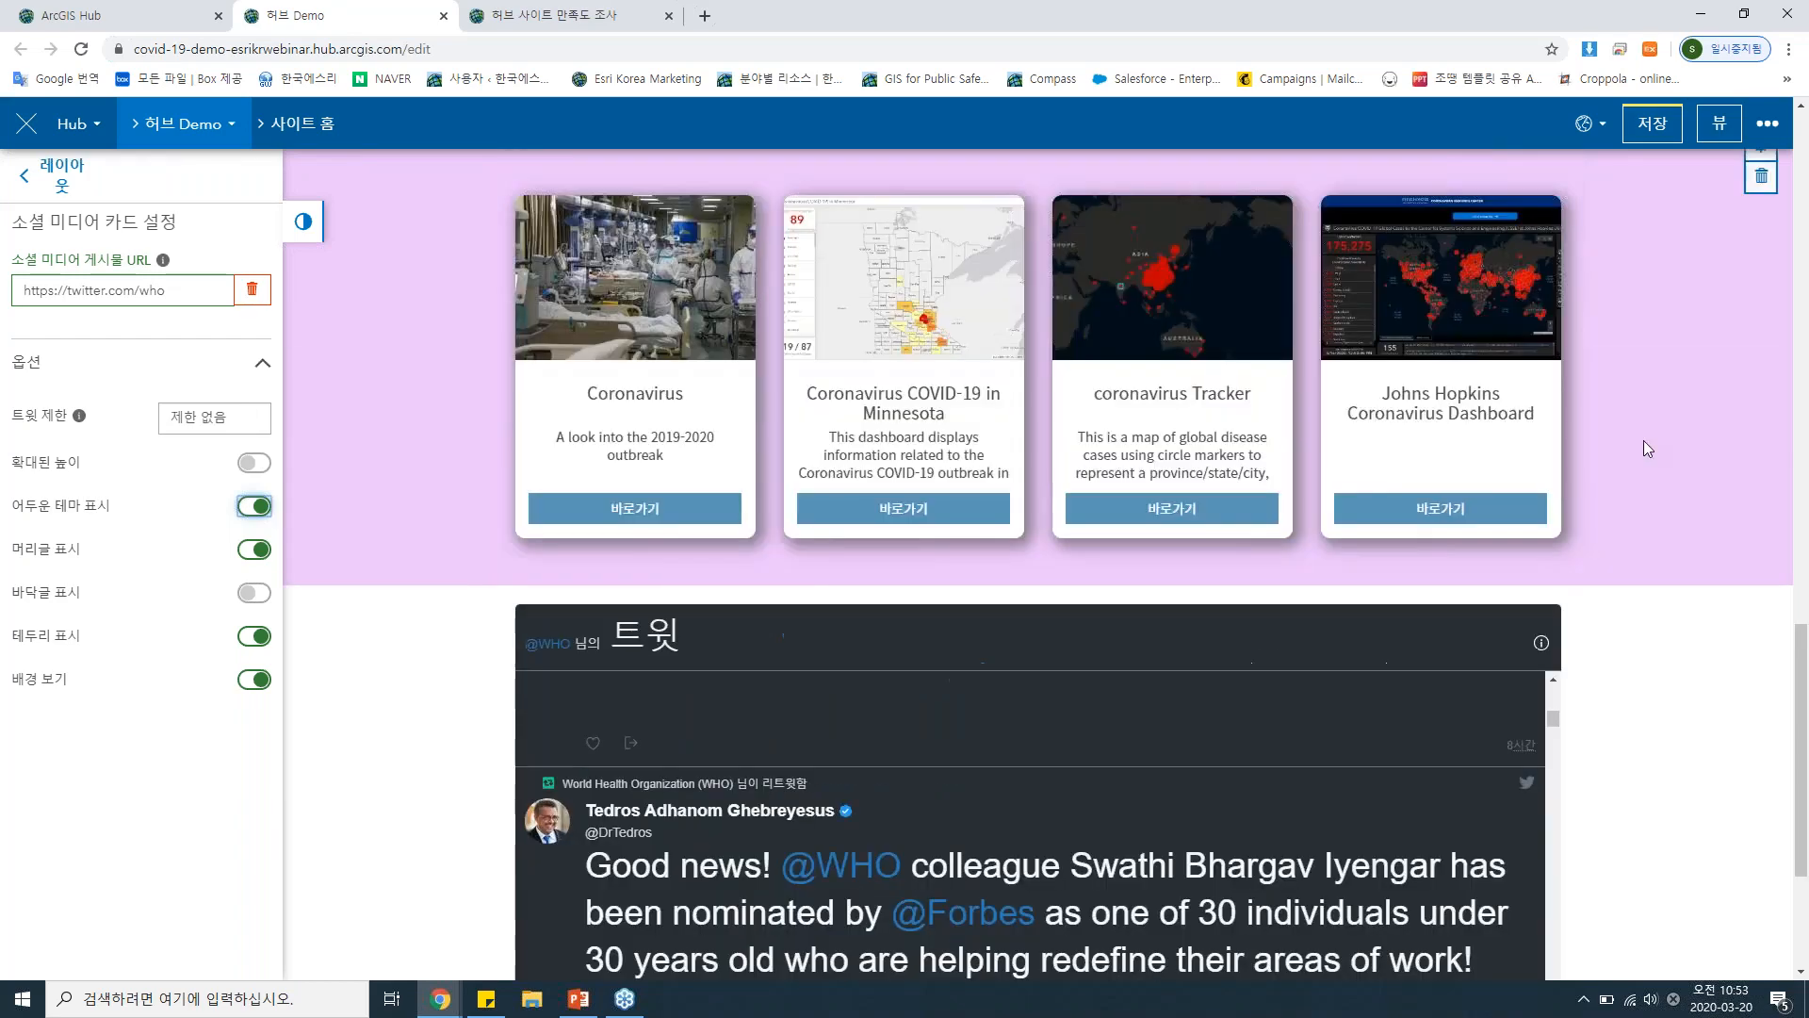
pyautogui.scroll(5, 1648, 449)
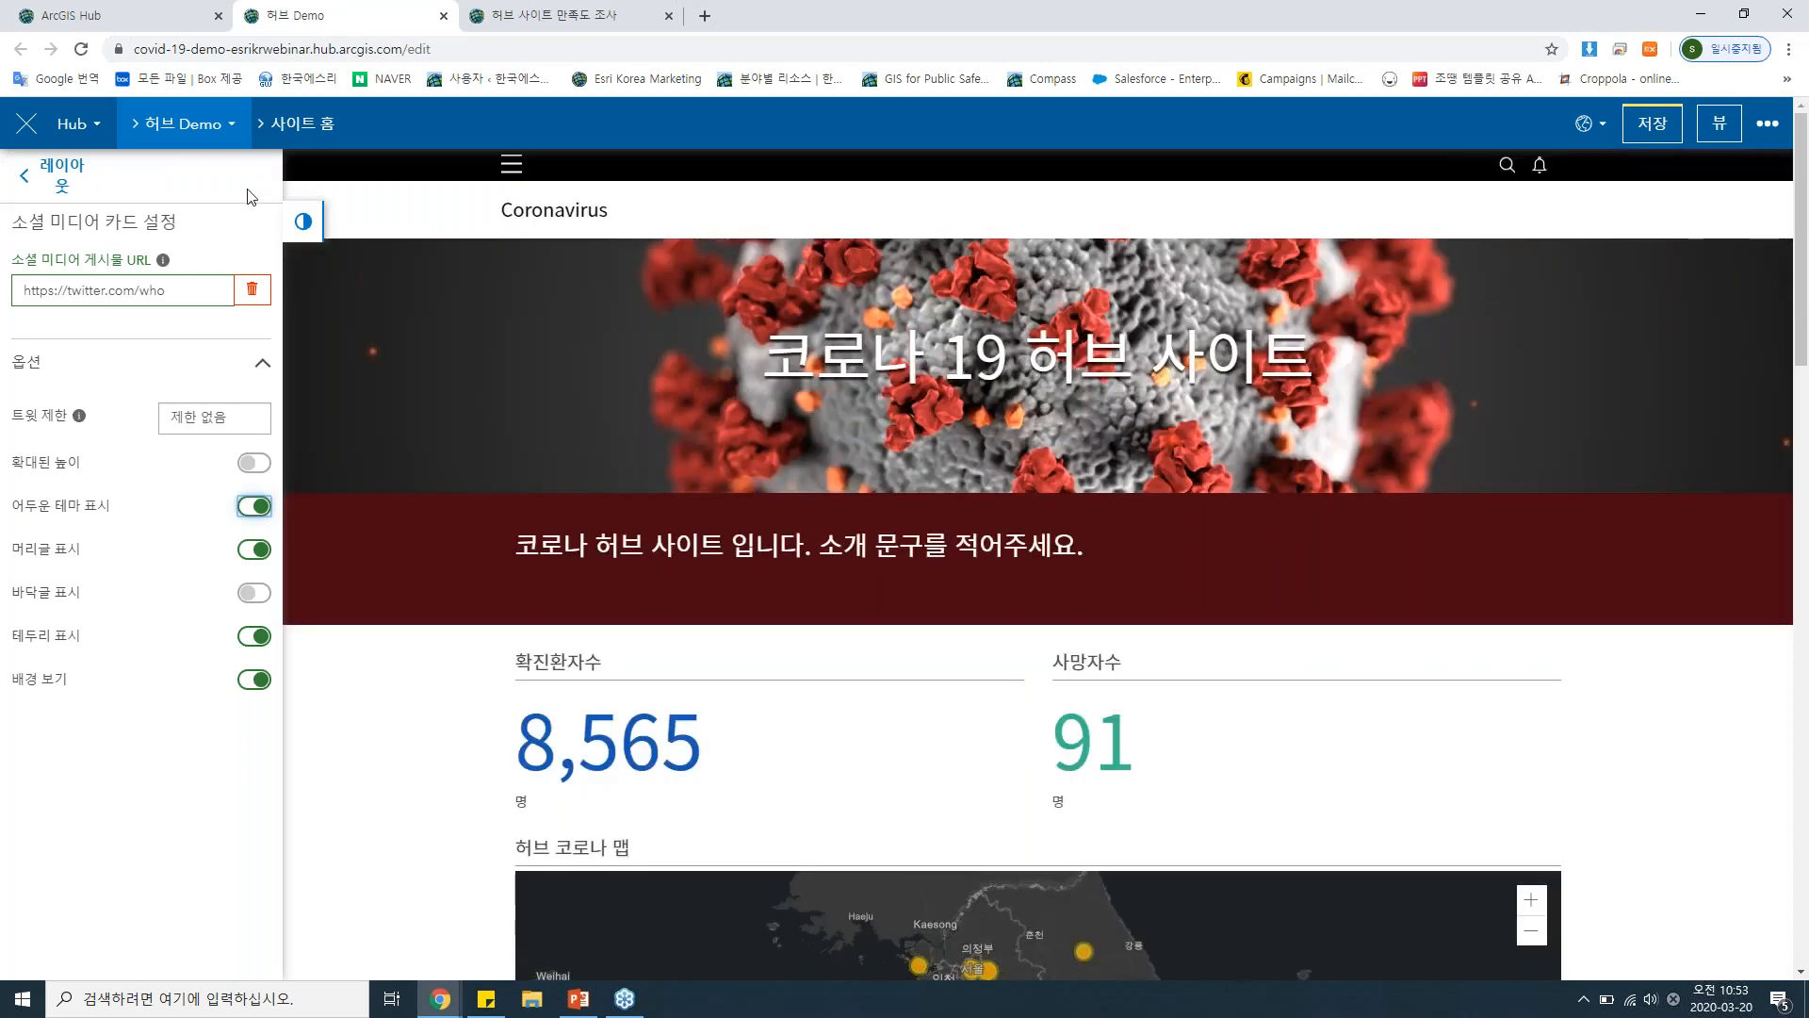
pyautogui.click(57, 175)
pyautogui.click(67, 185)
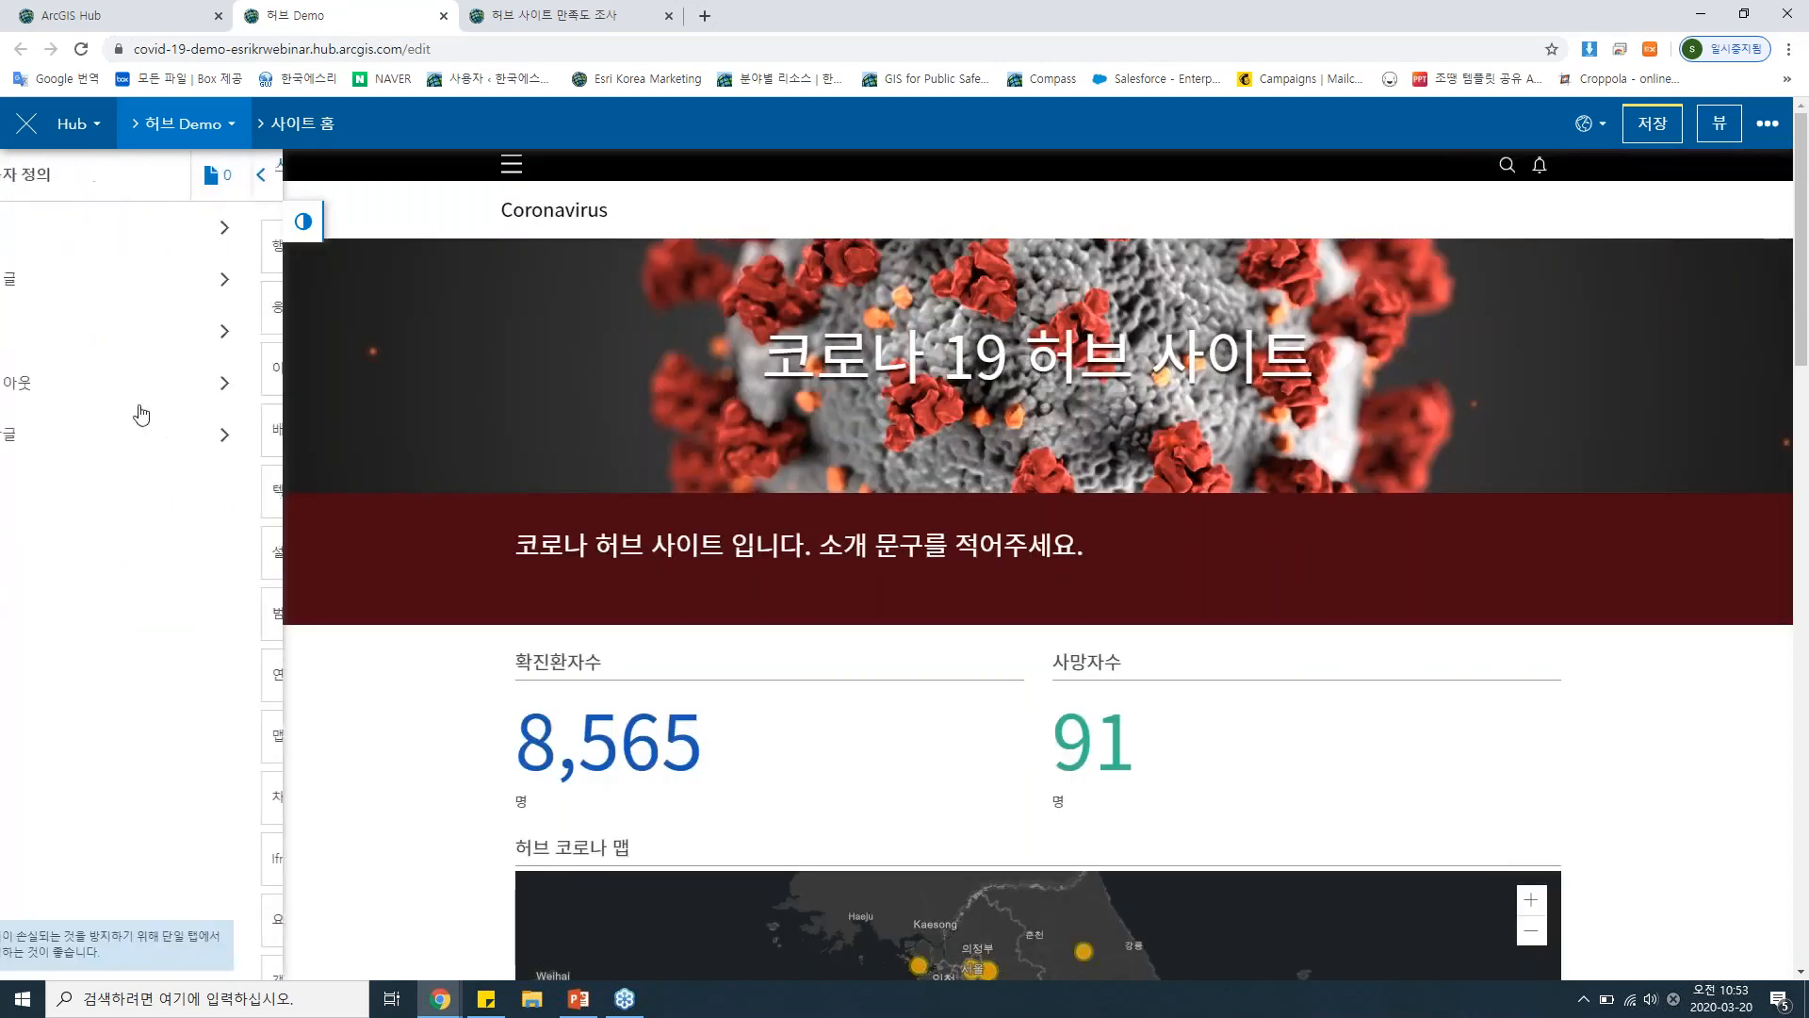
pyautogui.click(123, 282)
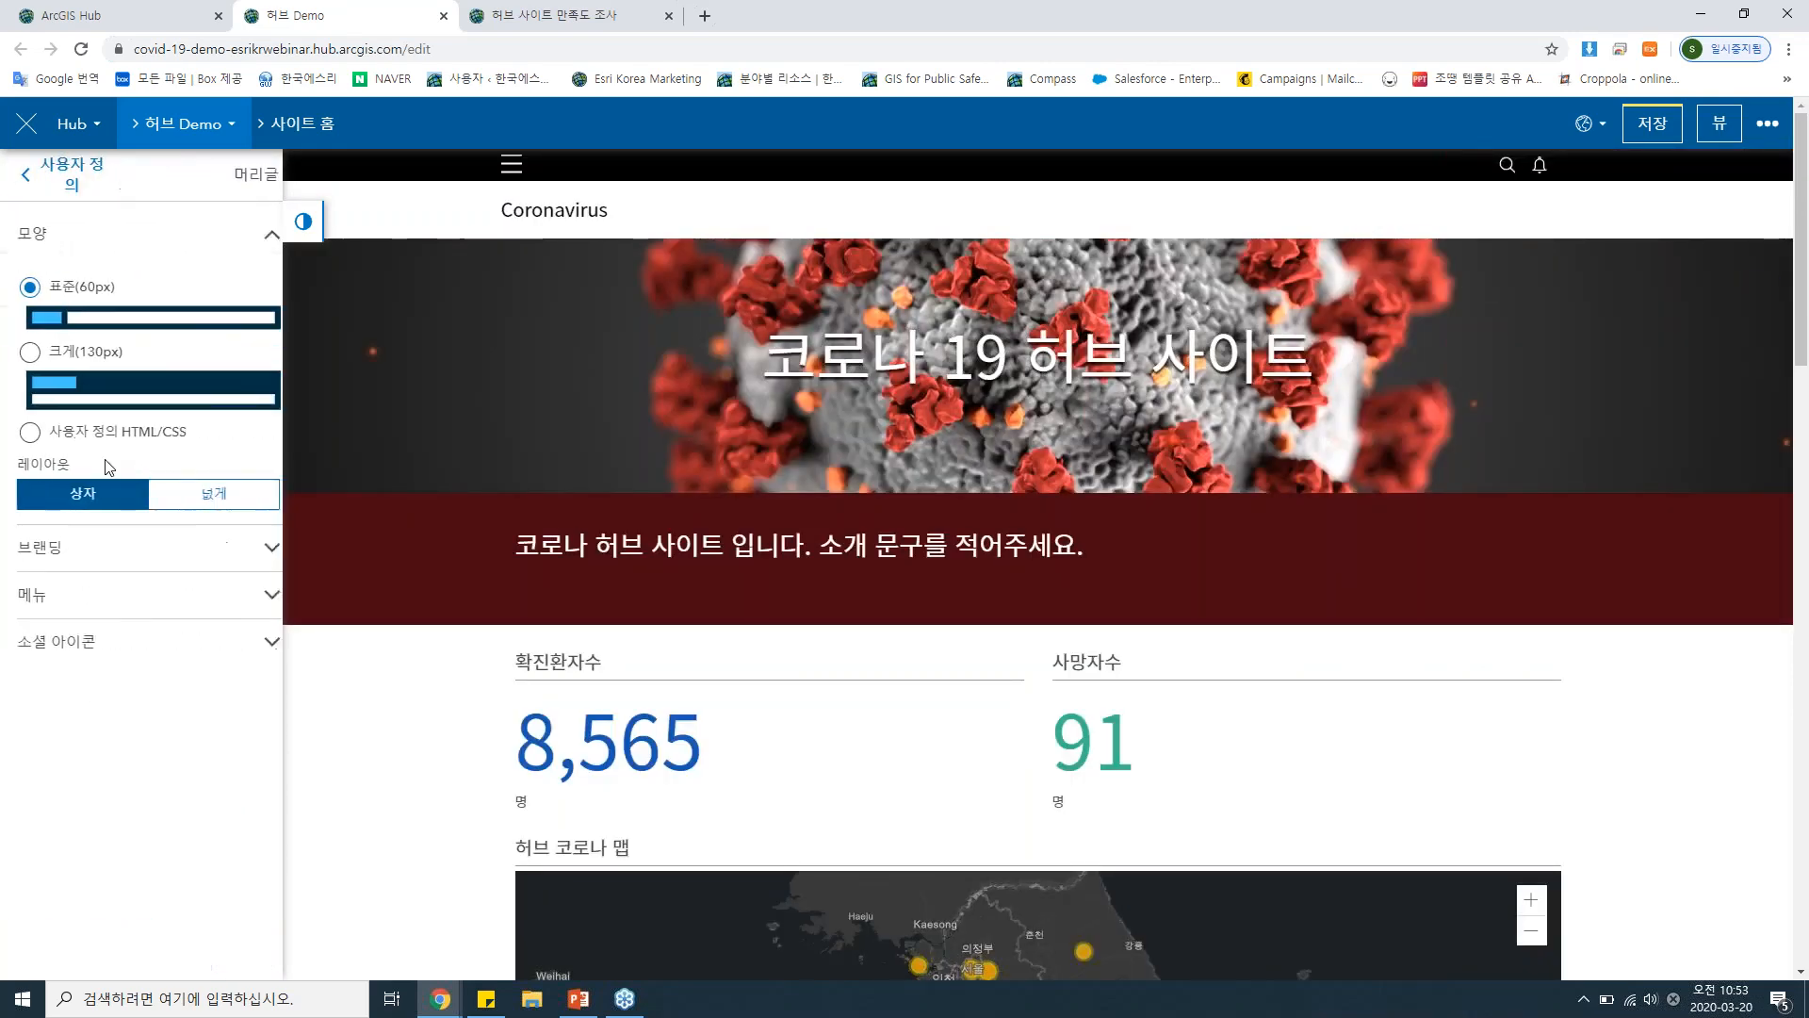
pyautogui.click(73, 626)
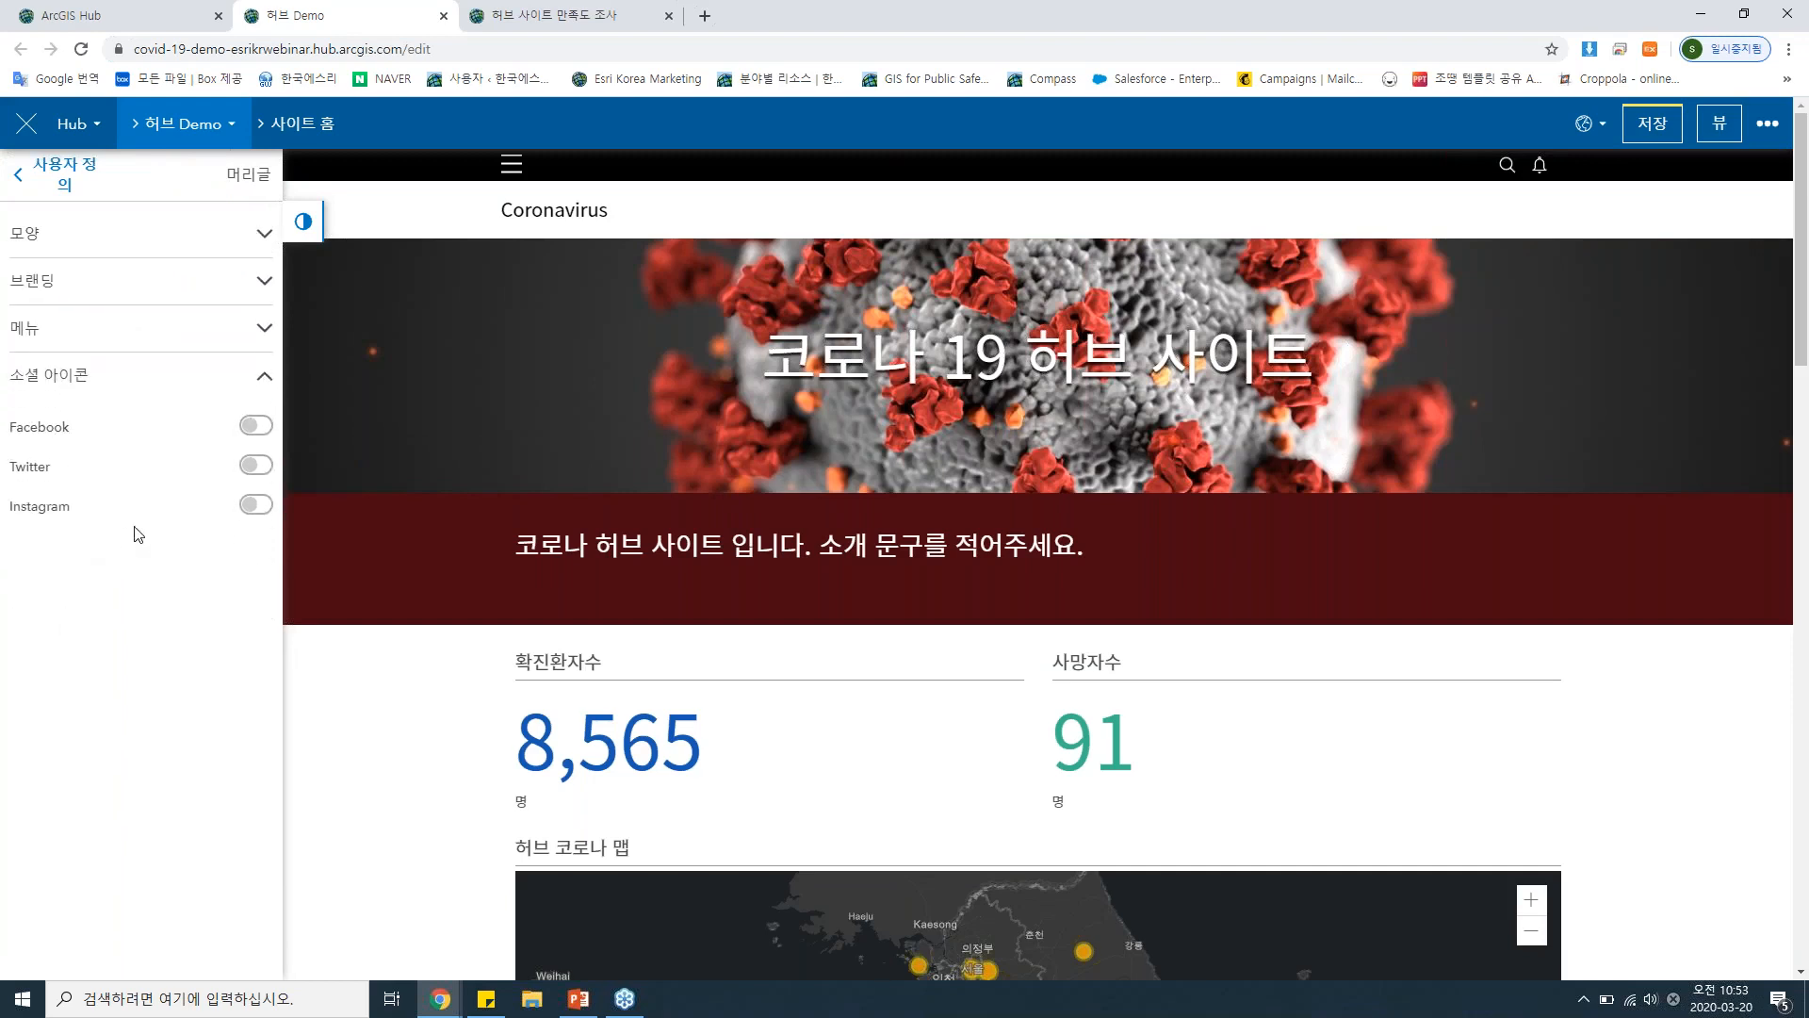
pyautogui.click(253, 429)
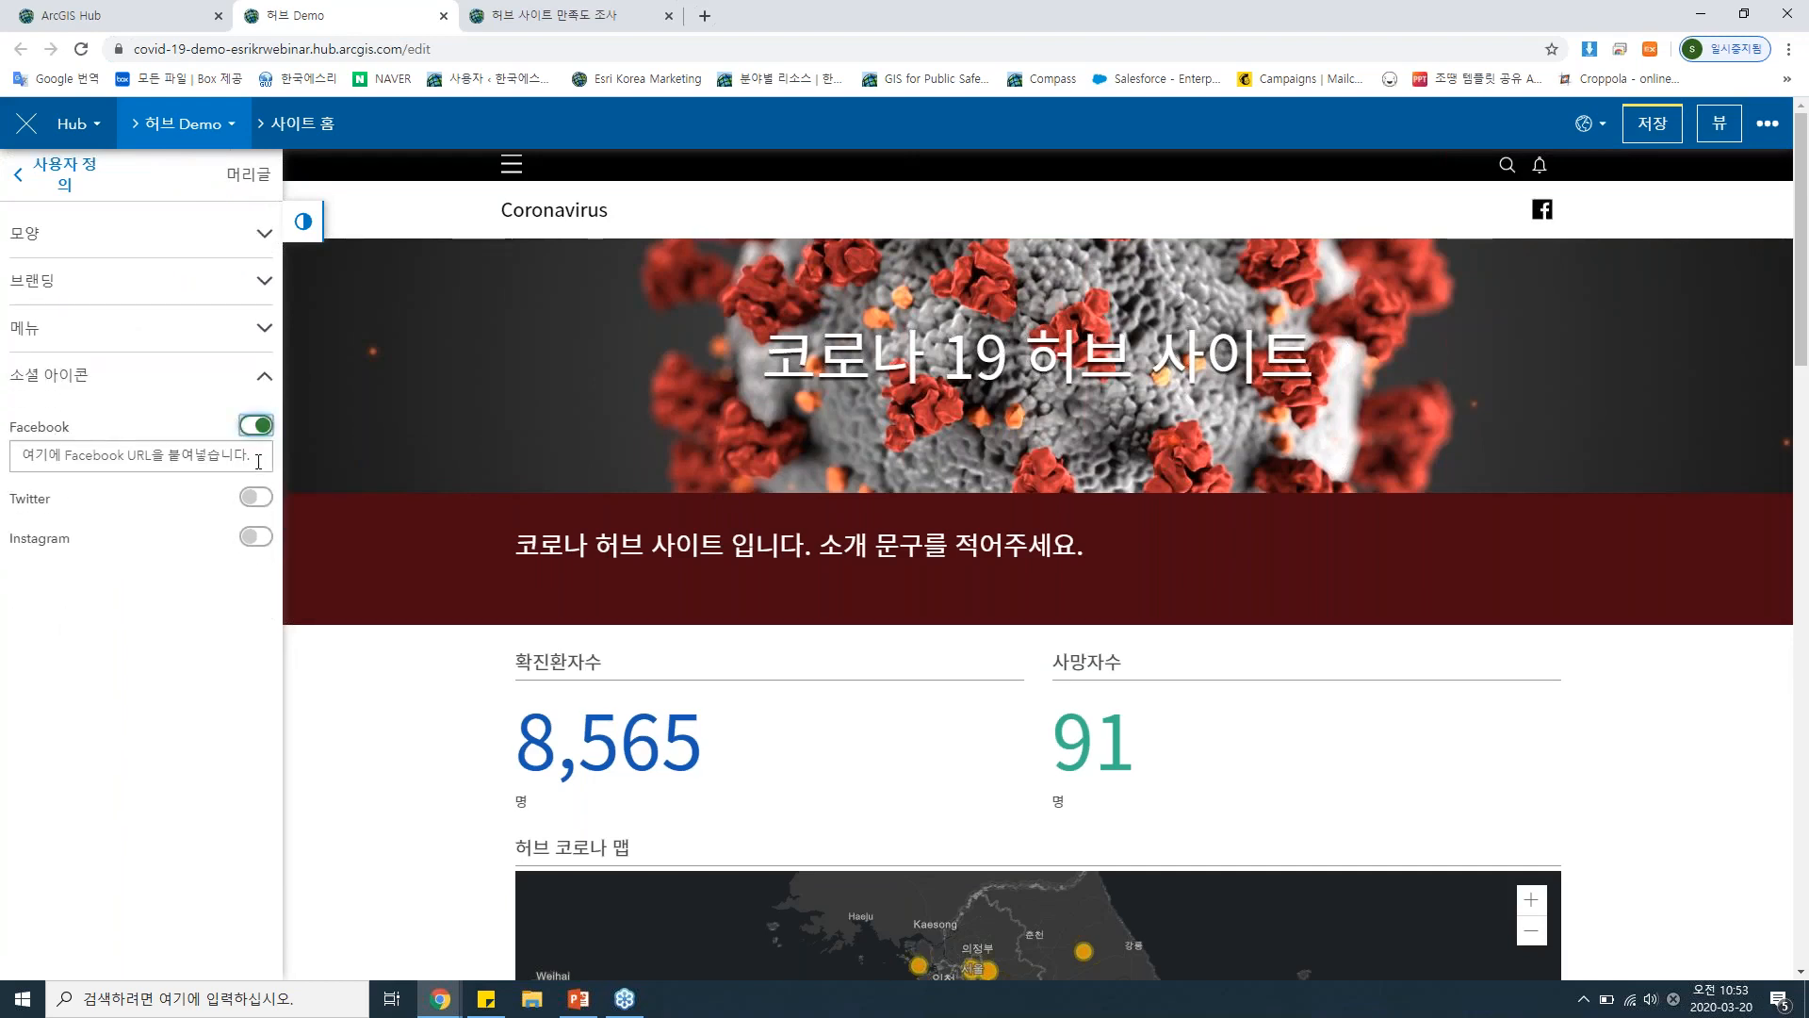
pyautogui.click(254, 497)
pyautogui.click(254, 569)
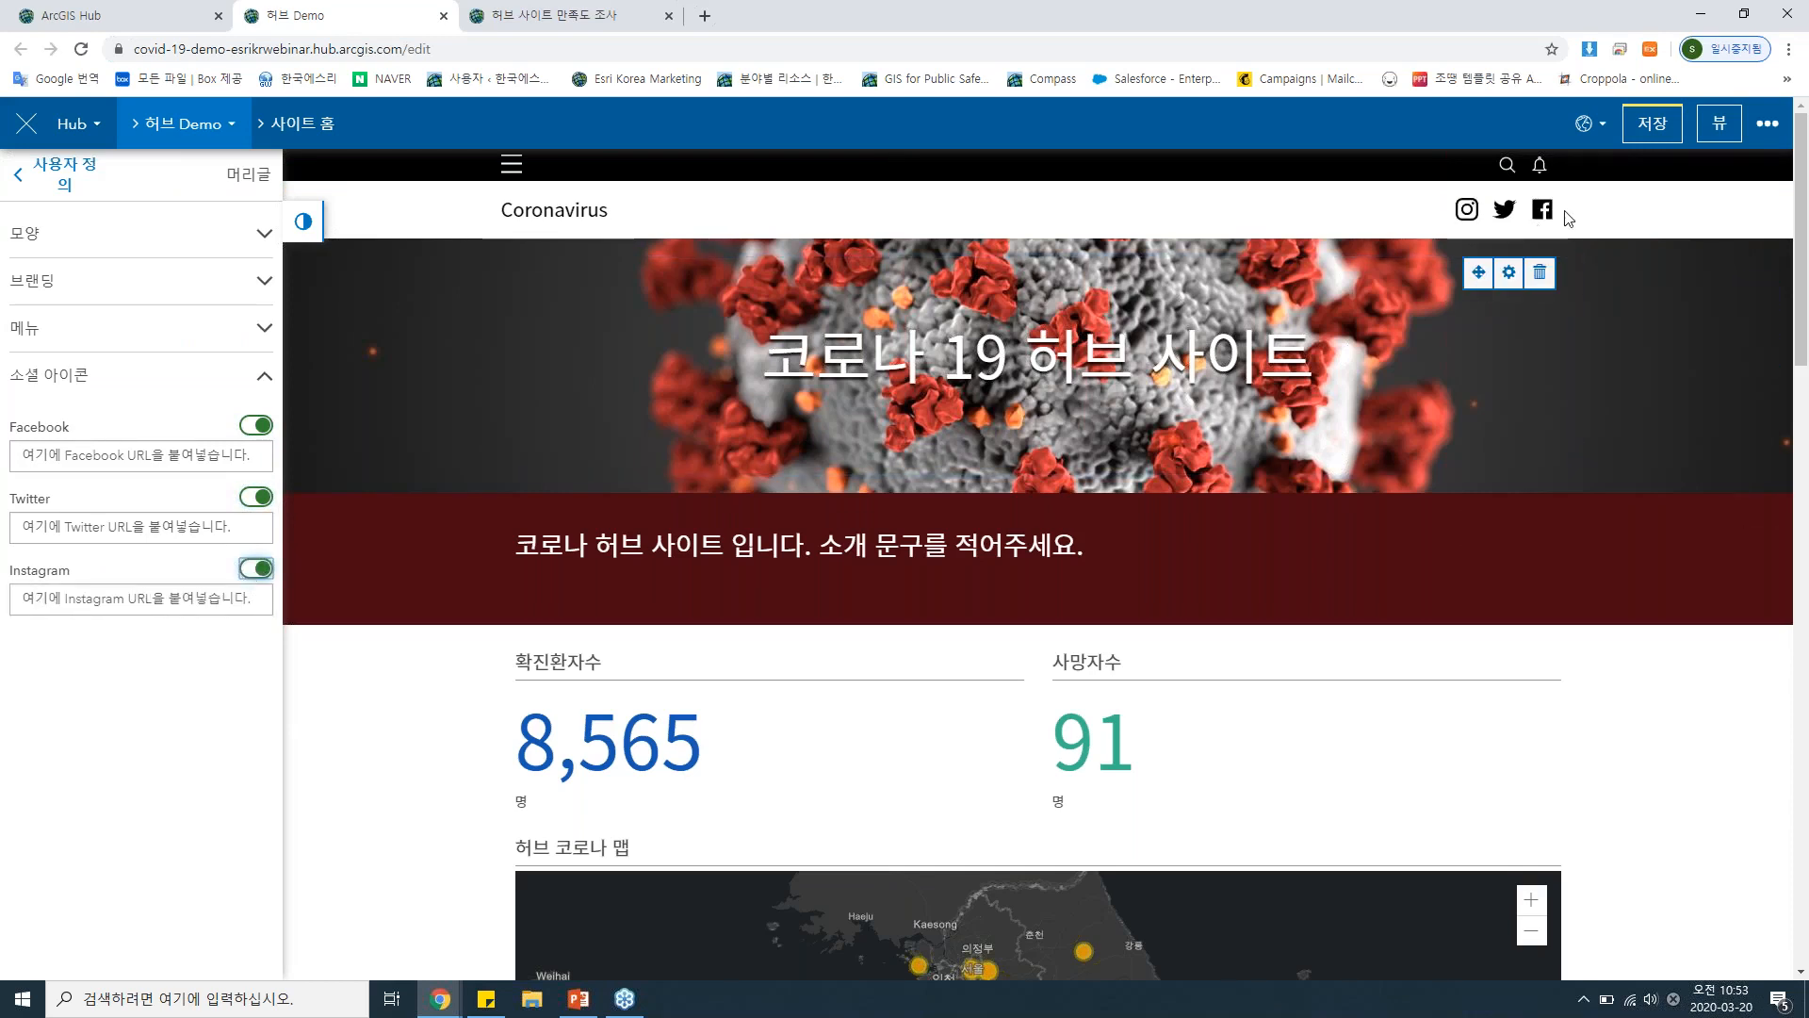
pyautogui.click(140, 330)
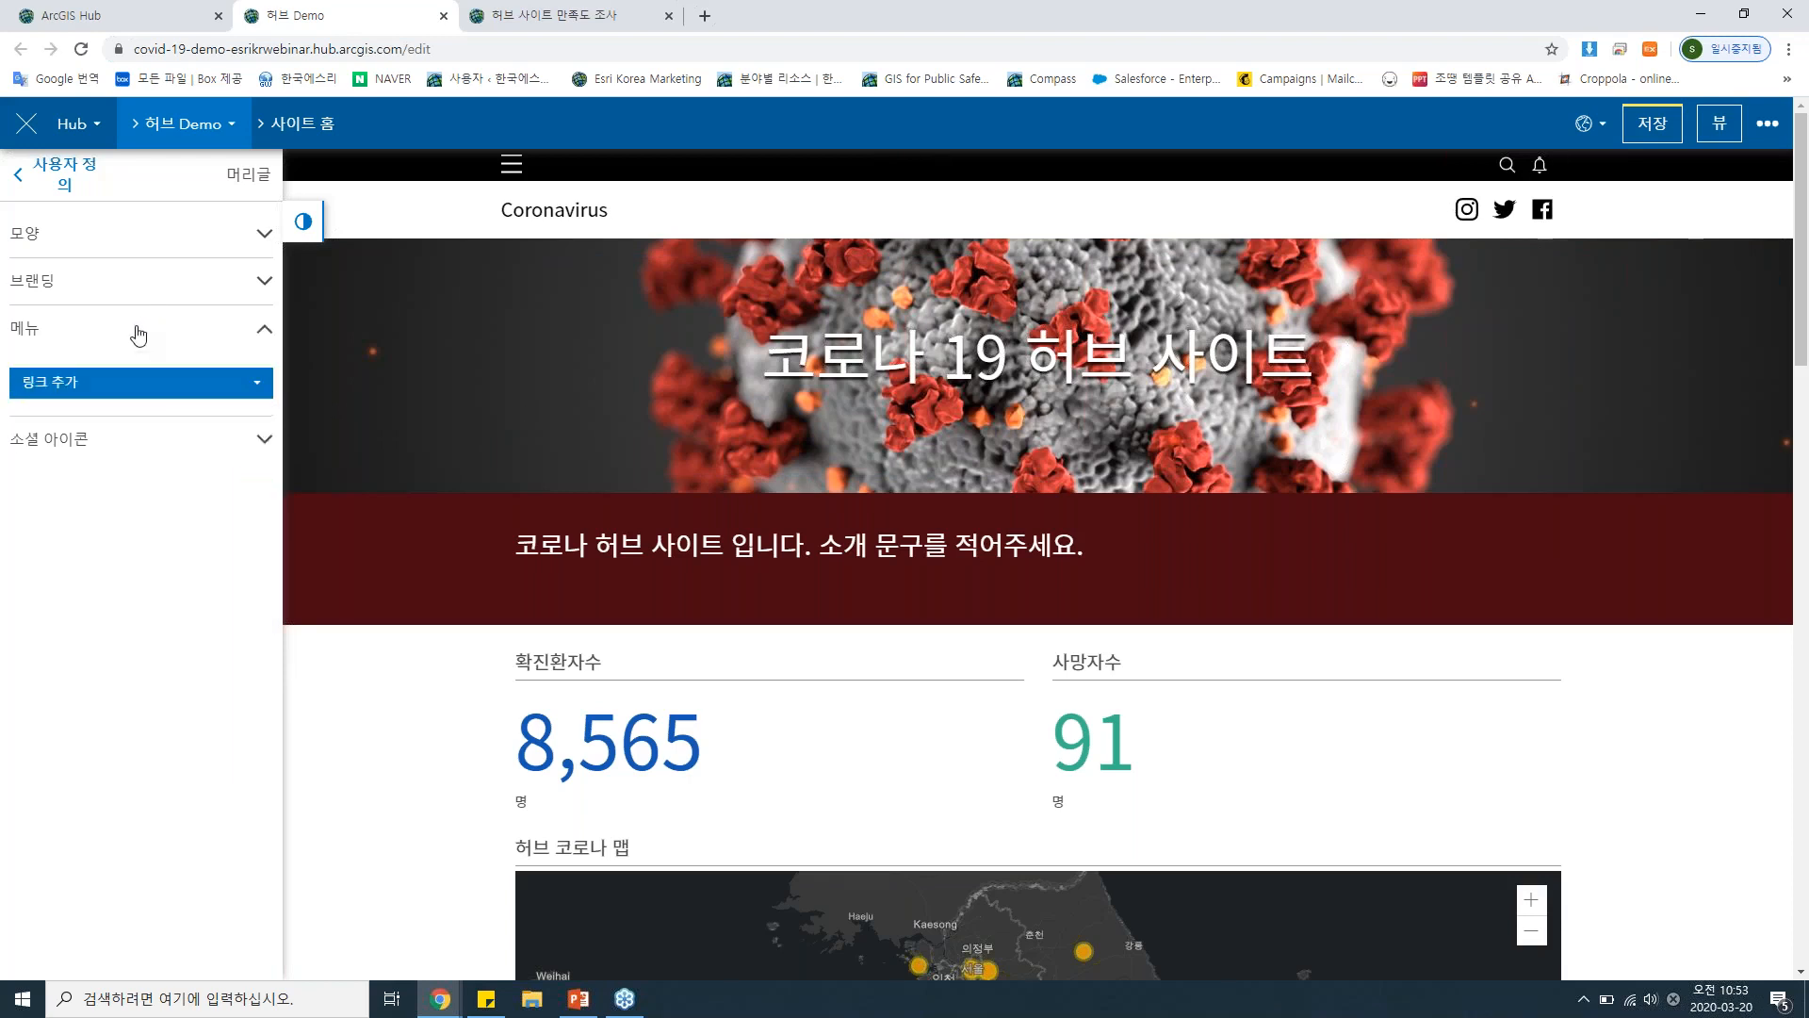
pyautogui.click(140, 386)
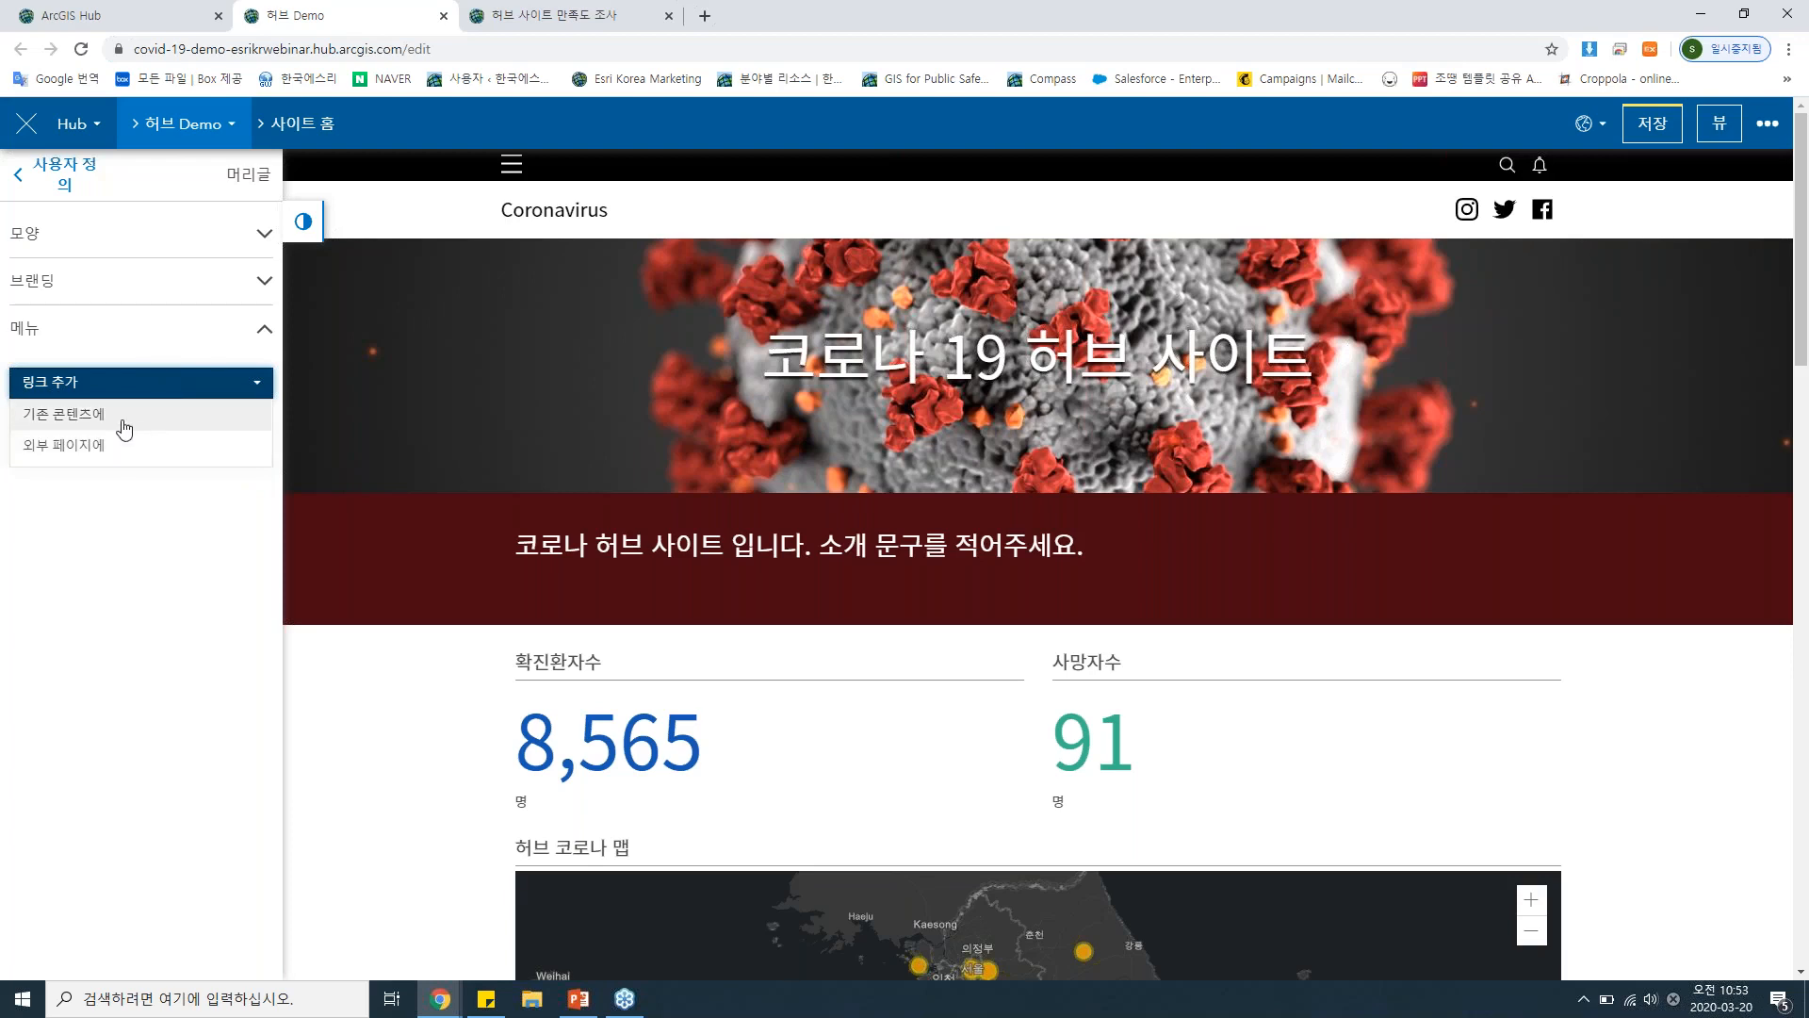
pyautogui.click(109, 450)
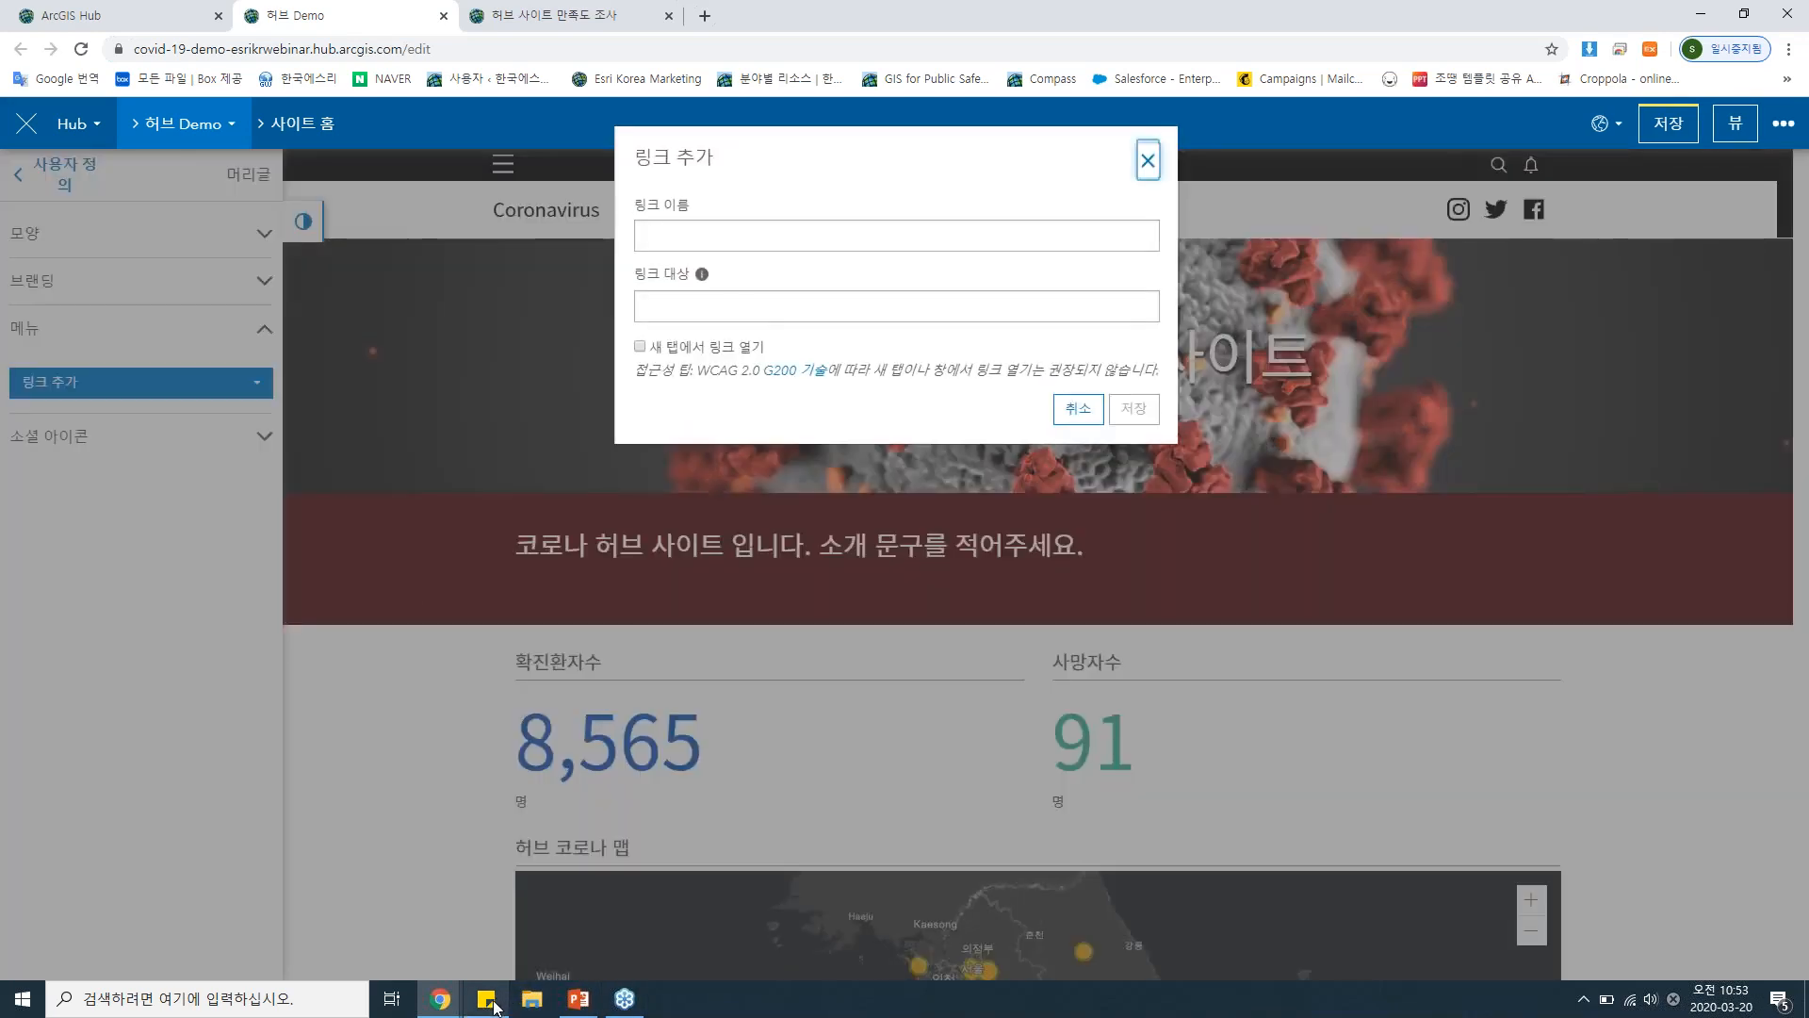
pyautogui.moveTo(494, 1005)
pyautogui.click(492, 951)
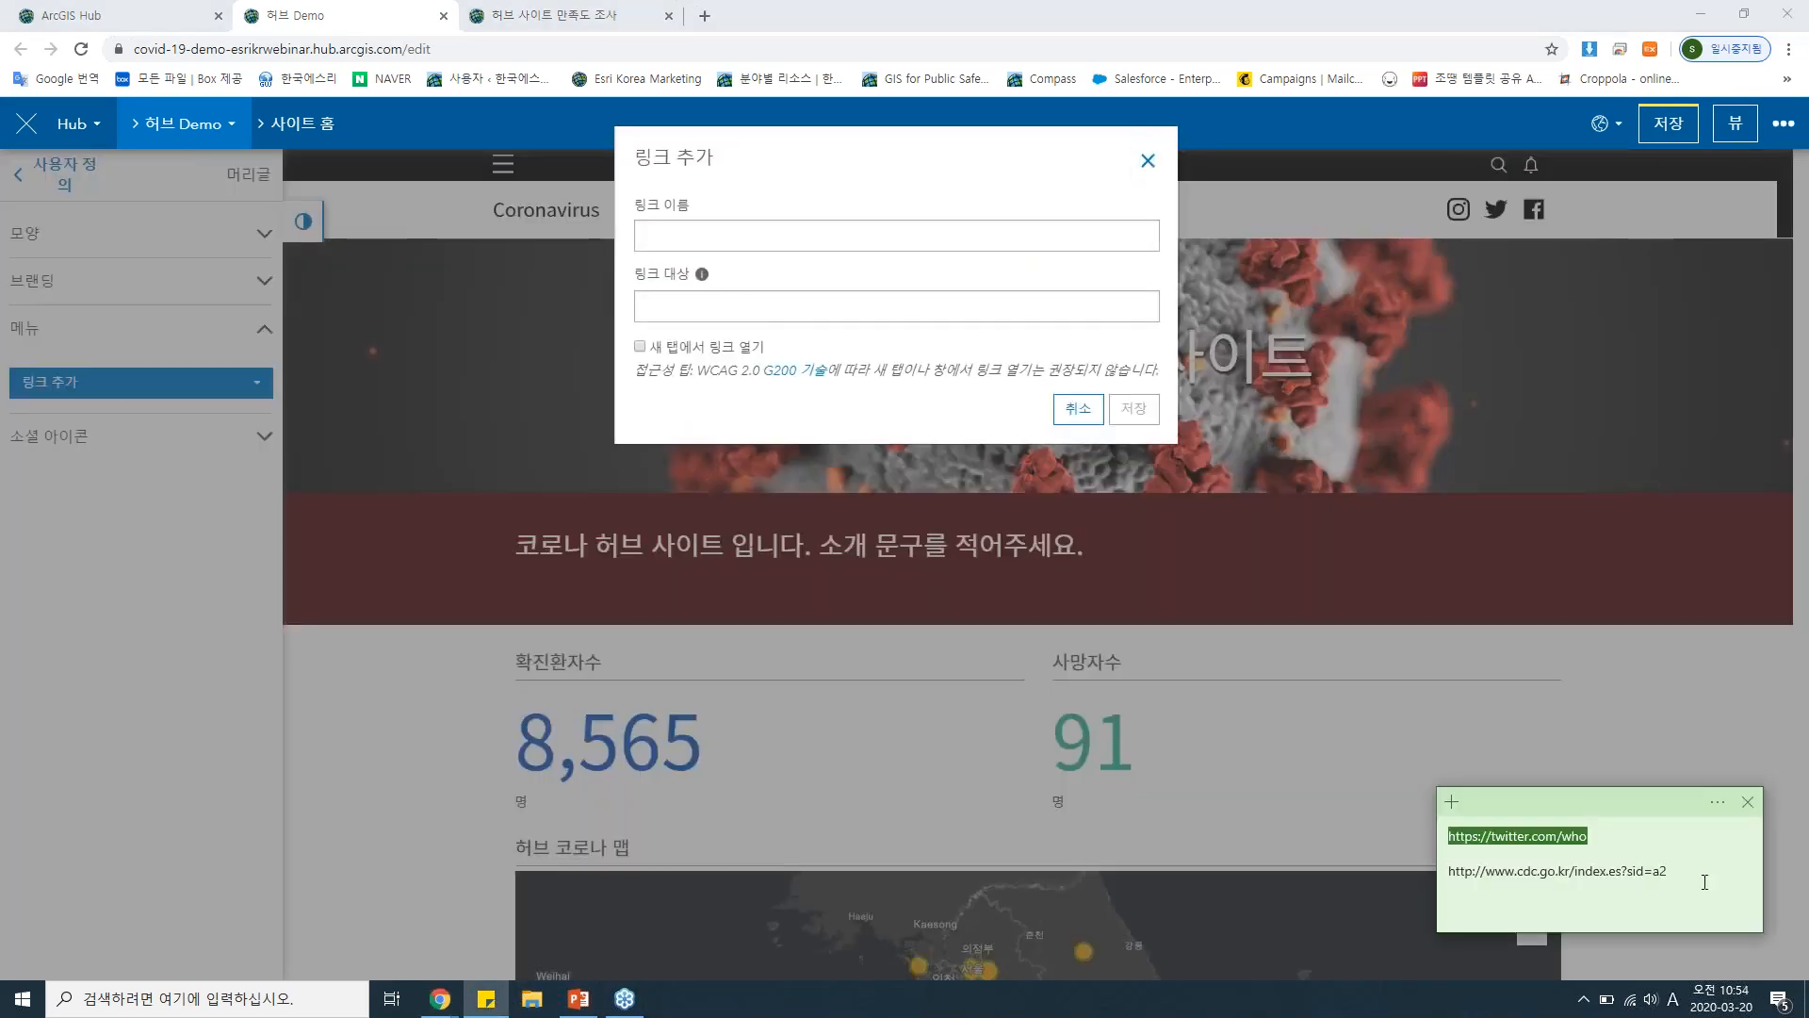
pyautogui.moveTo(1696, 873); pyautogui.dragTo(1460, 859)
pyautogui.hotkey('ctrl', 'c')
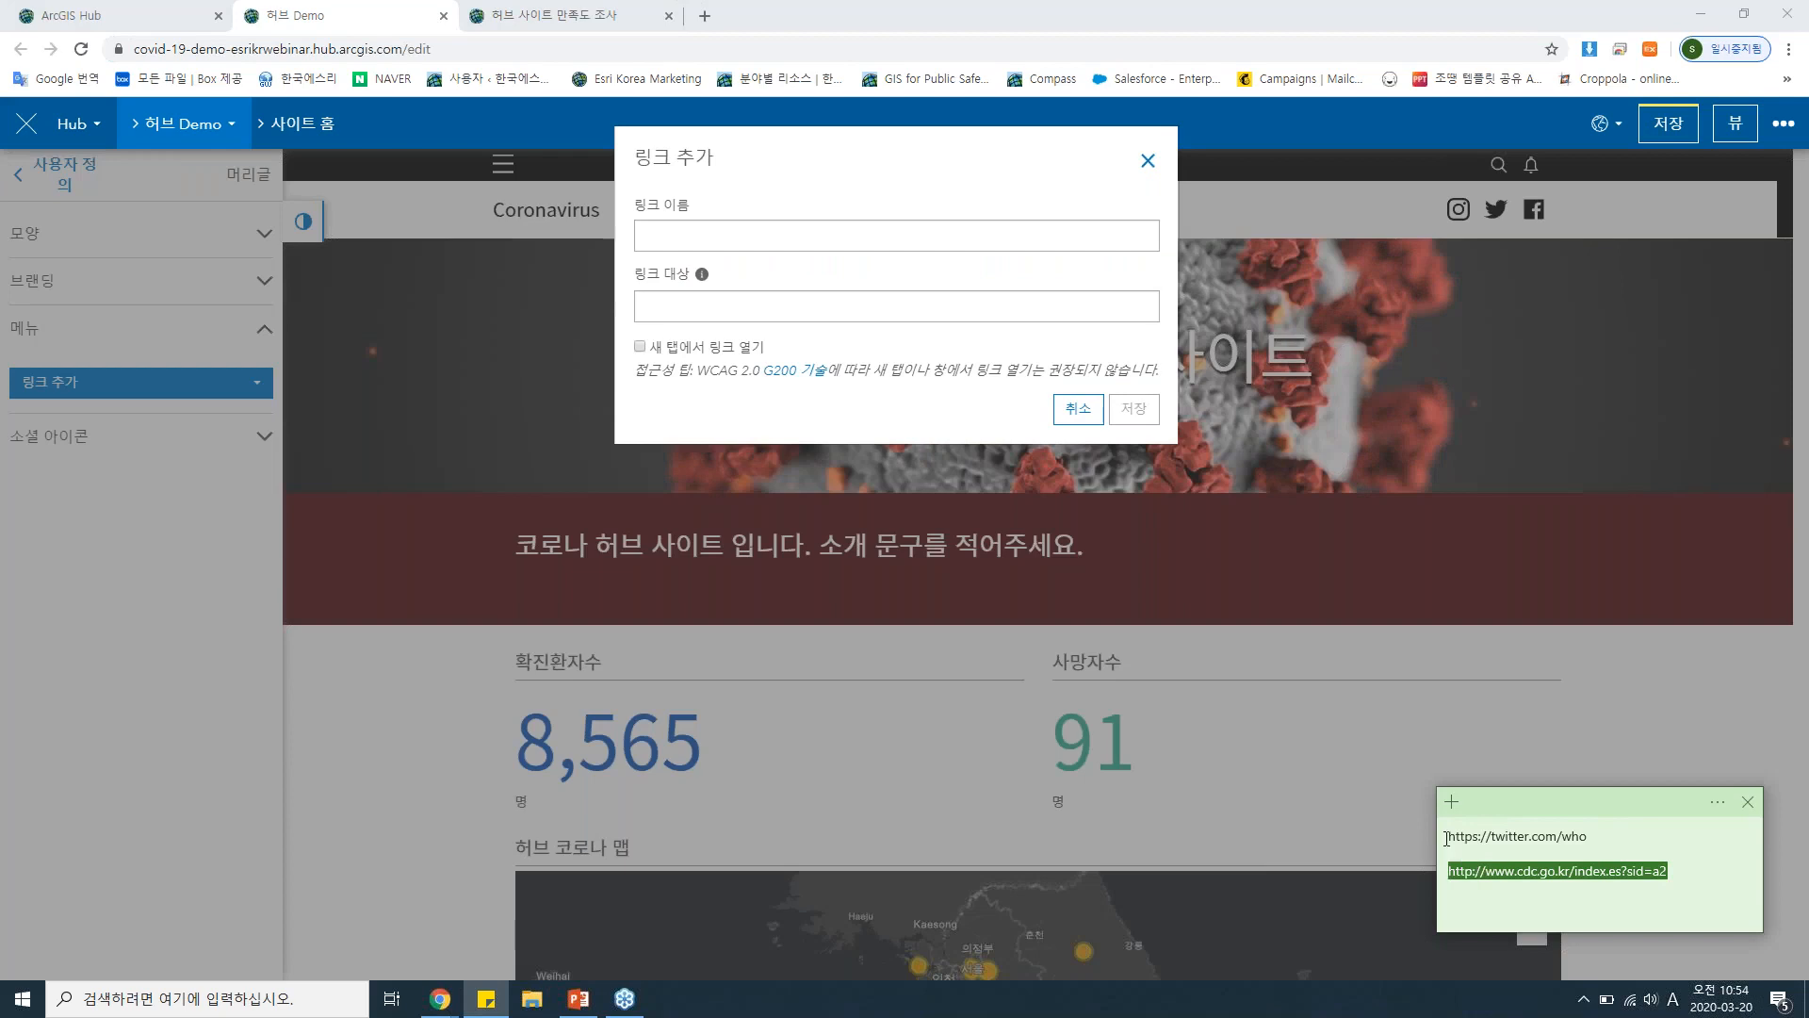
pyautogui.click(925, 228)
pyautogui.hotkey('ctrl', 'v')
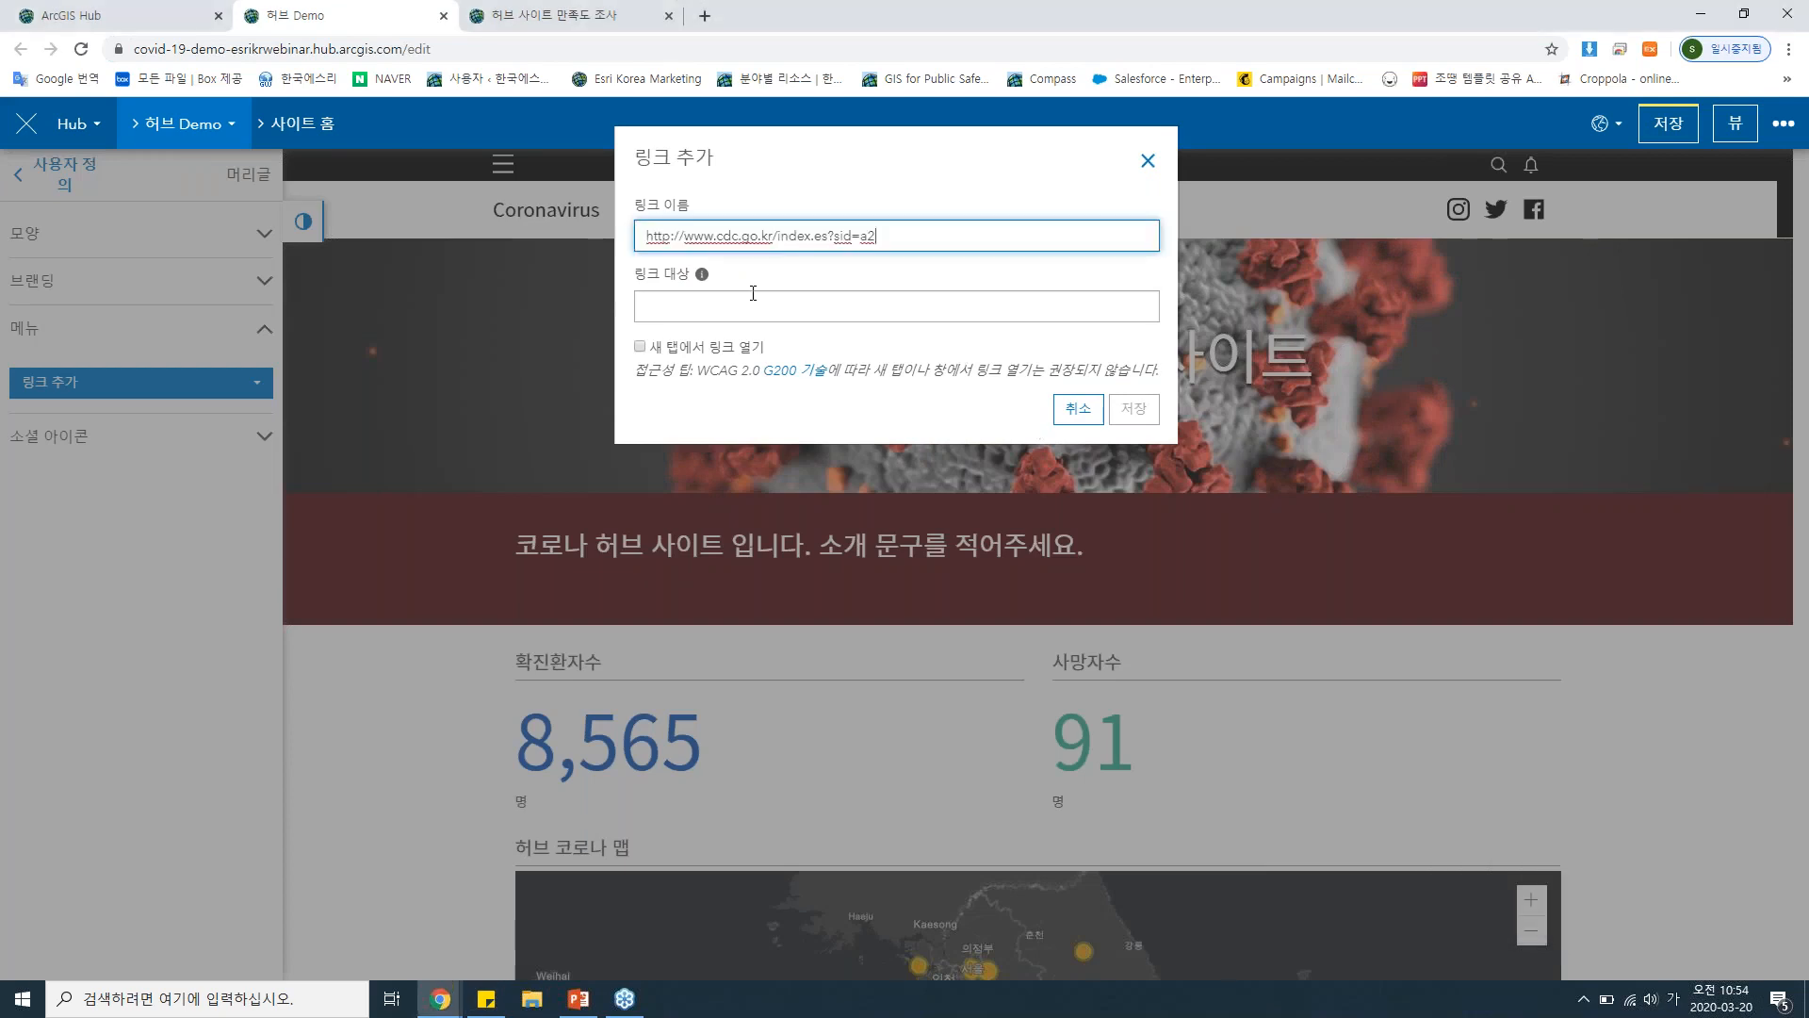
pyautogui.click(746, 297)
pyautogui.write('지')
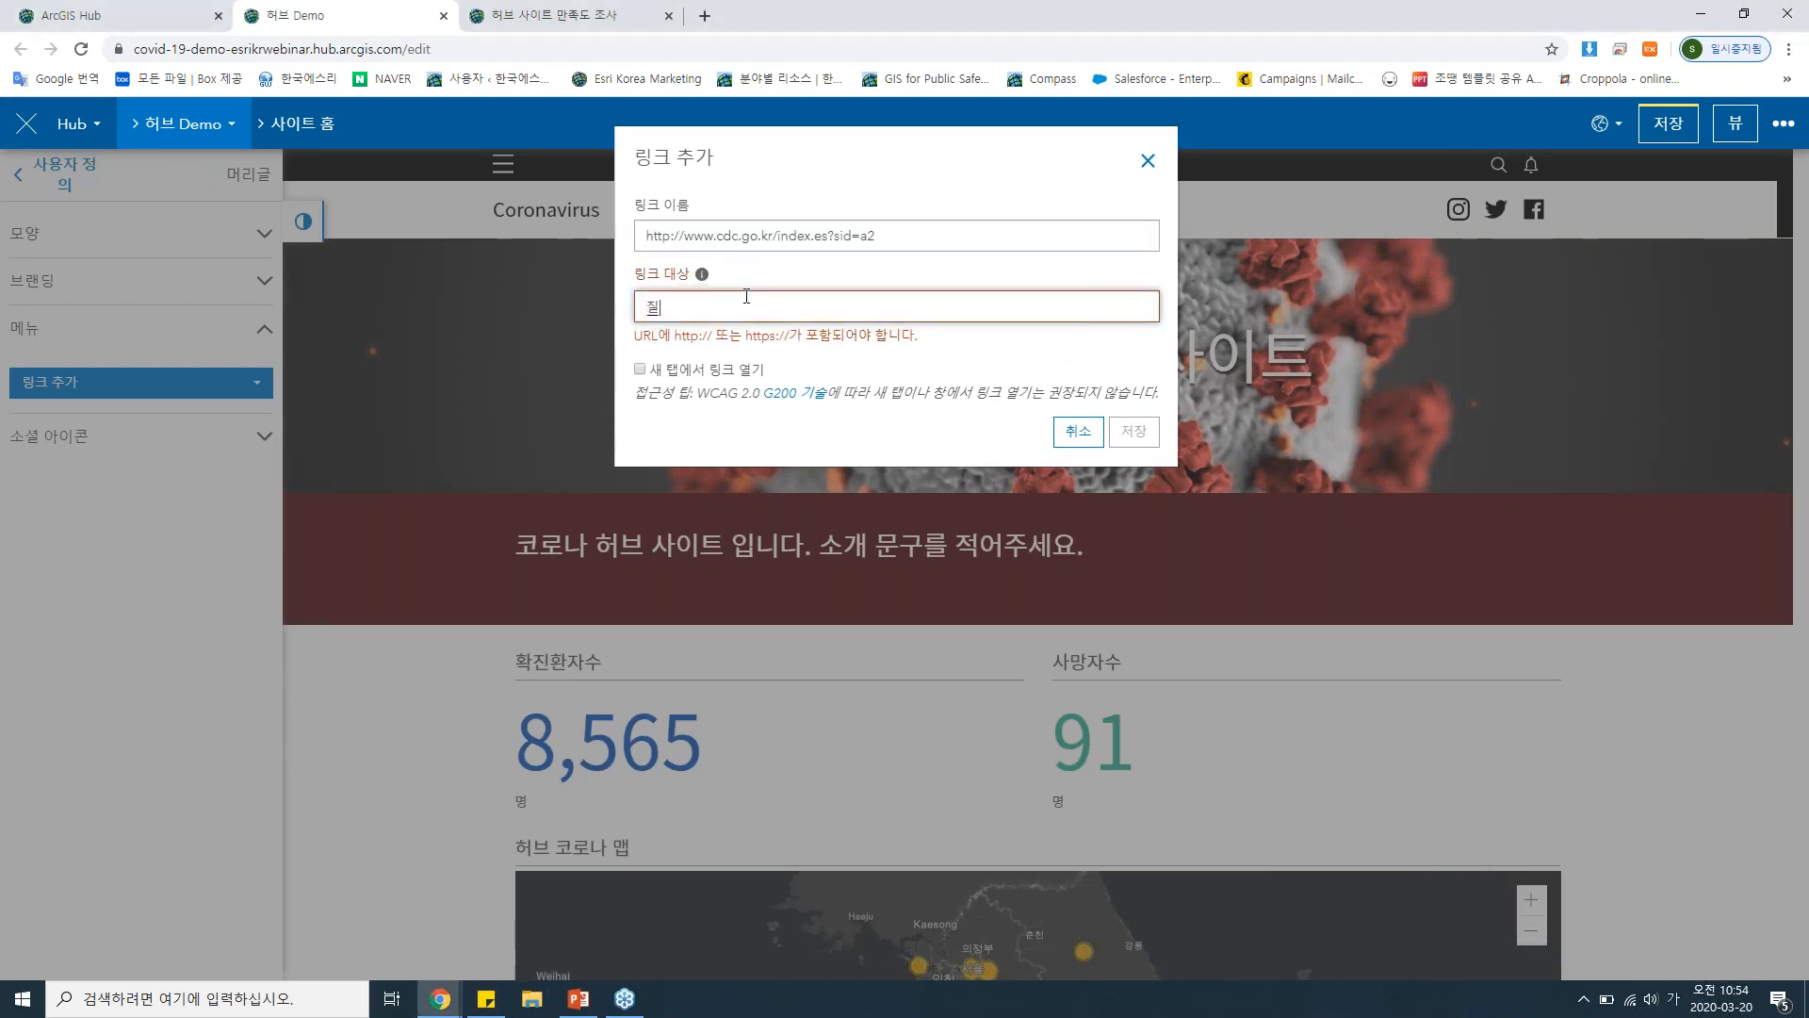
pyautogui.write('병')
pyautogui.press('BackSpace')
pyautogui.press('BackSpace')
pyautogui.press('BackSpace')
pyautogui.hotkey('ctrl', 'v')
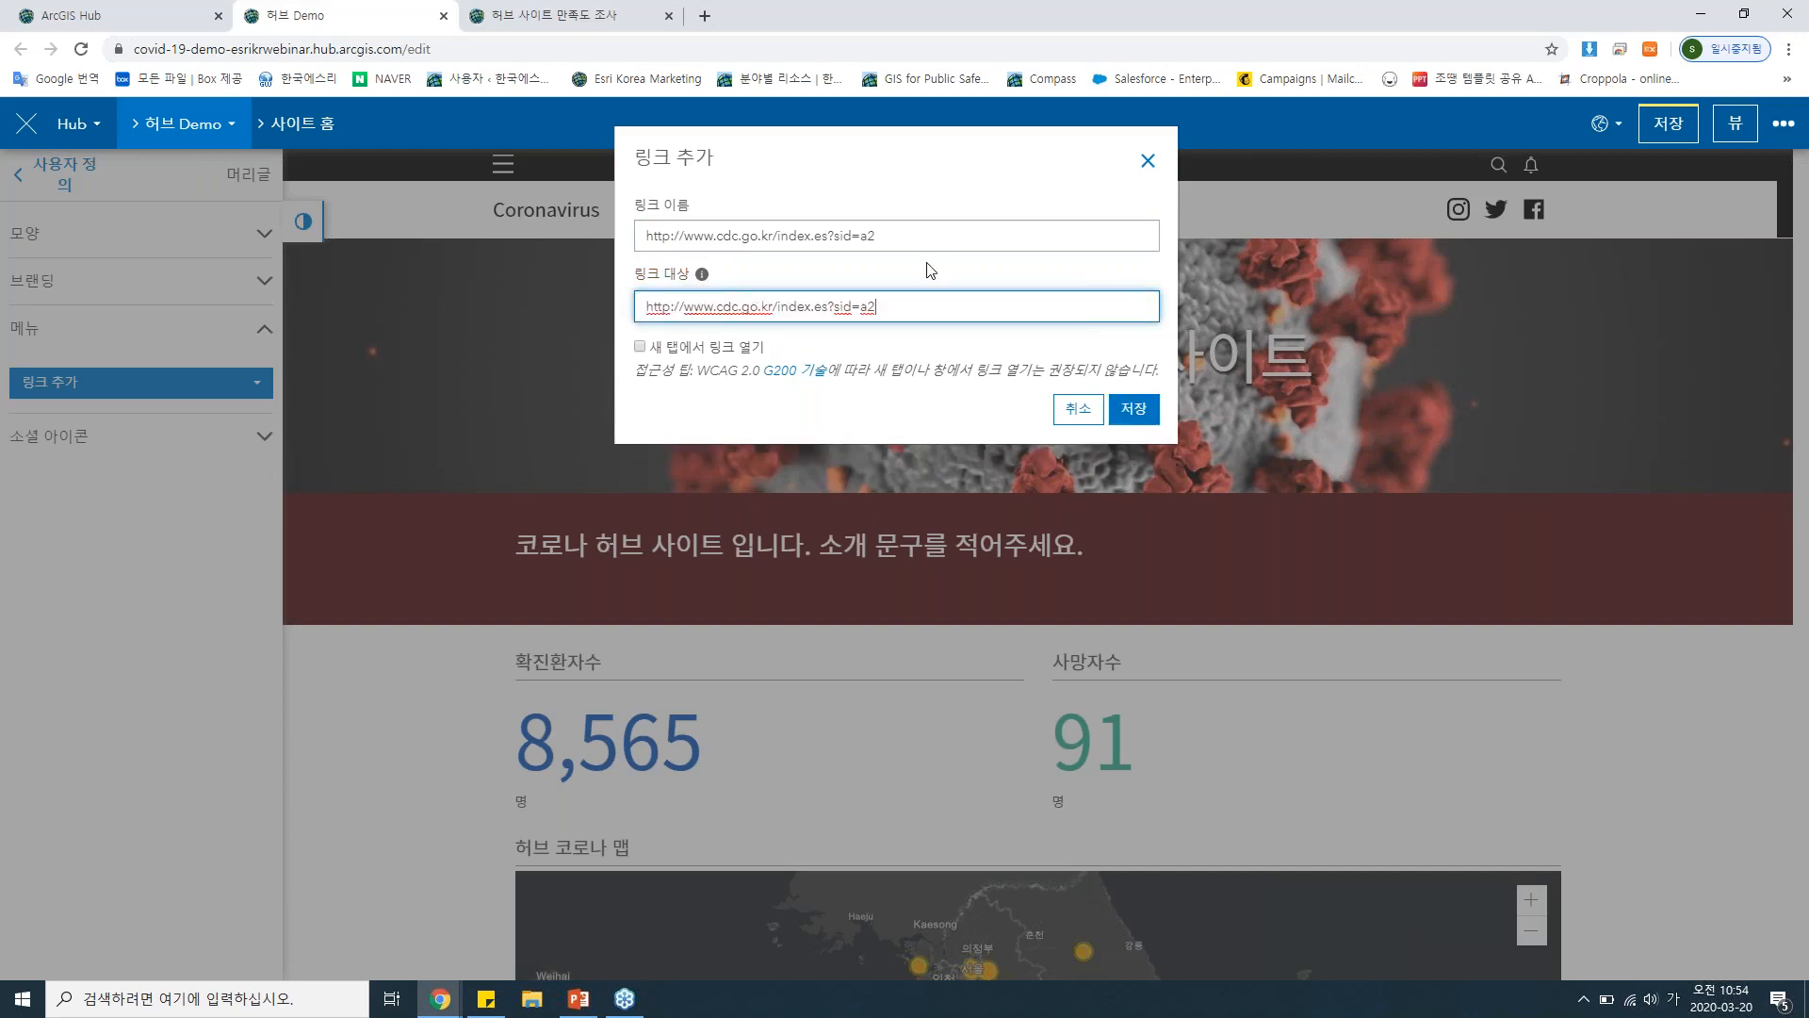
# Name the link 질병관리본부, set it to open in a new tab and save it.
pyautogui.moveTo(937, 234); pyautogui.dragTo(614, 201)
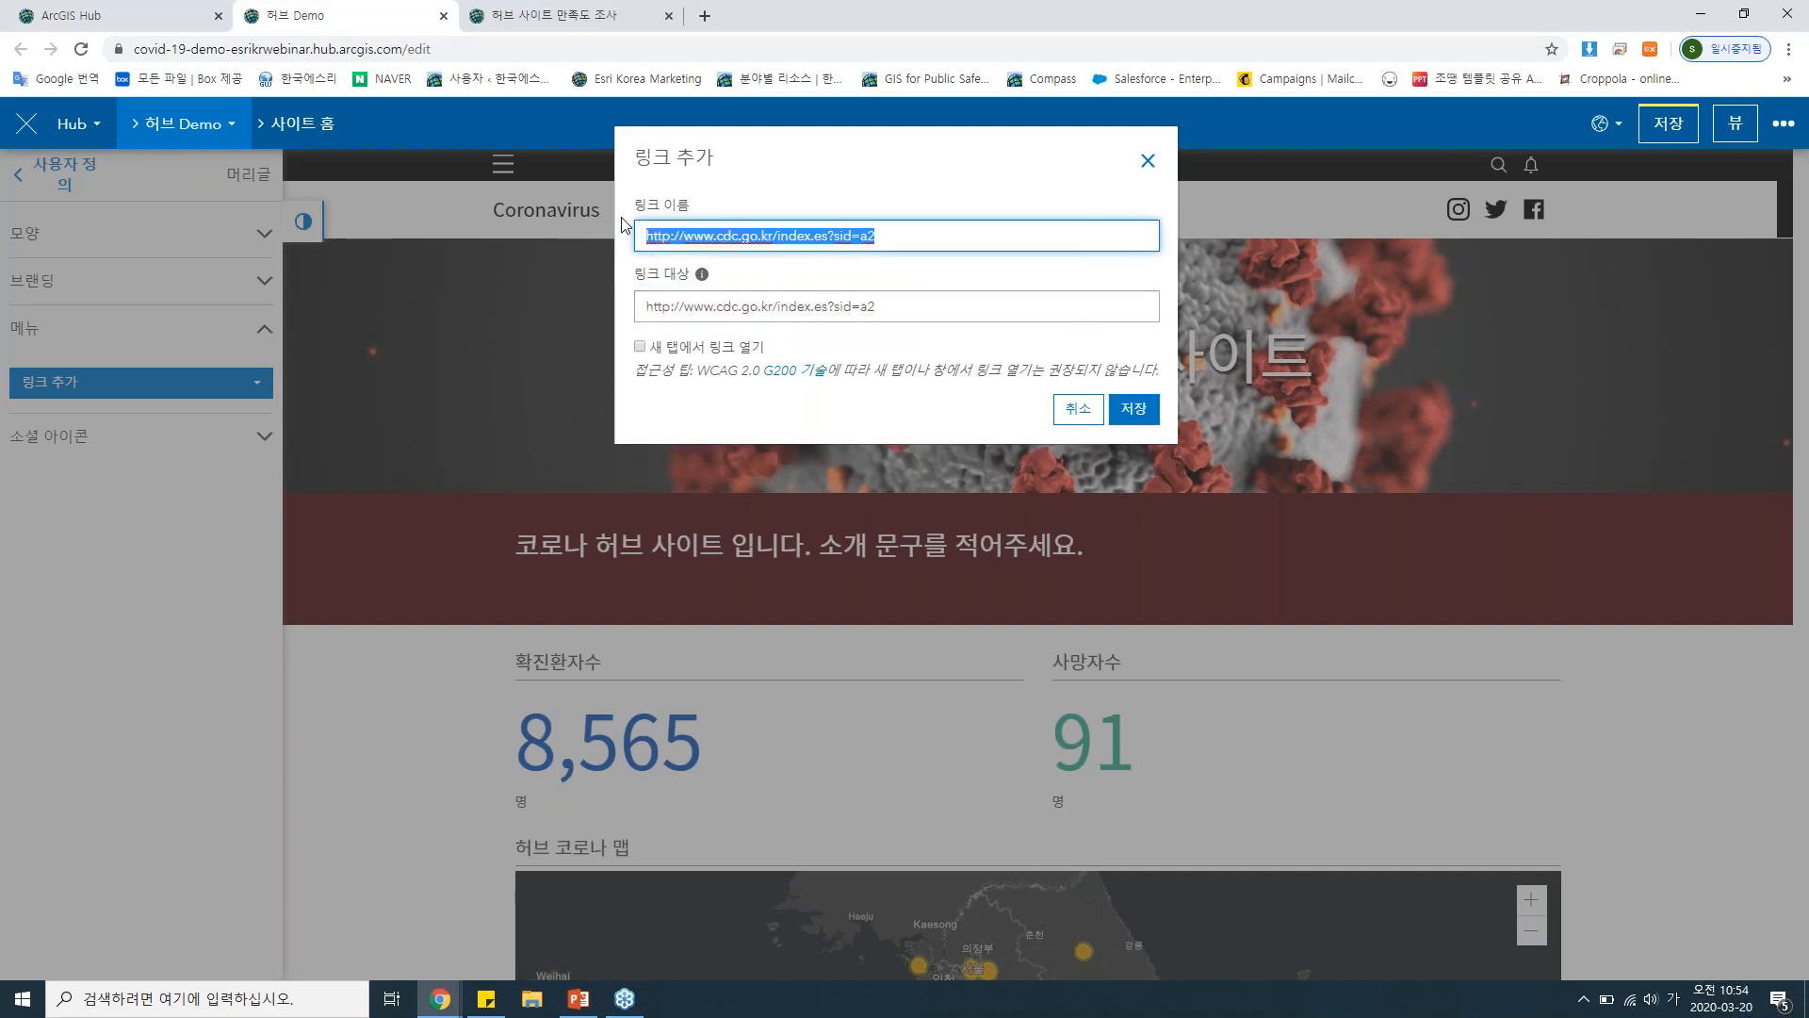
pyautogui.write('질병관')
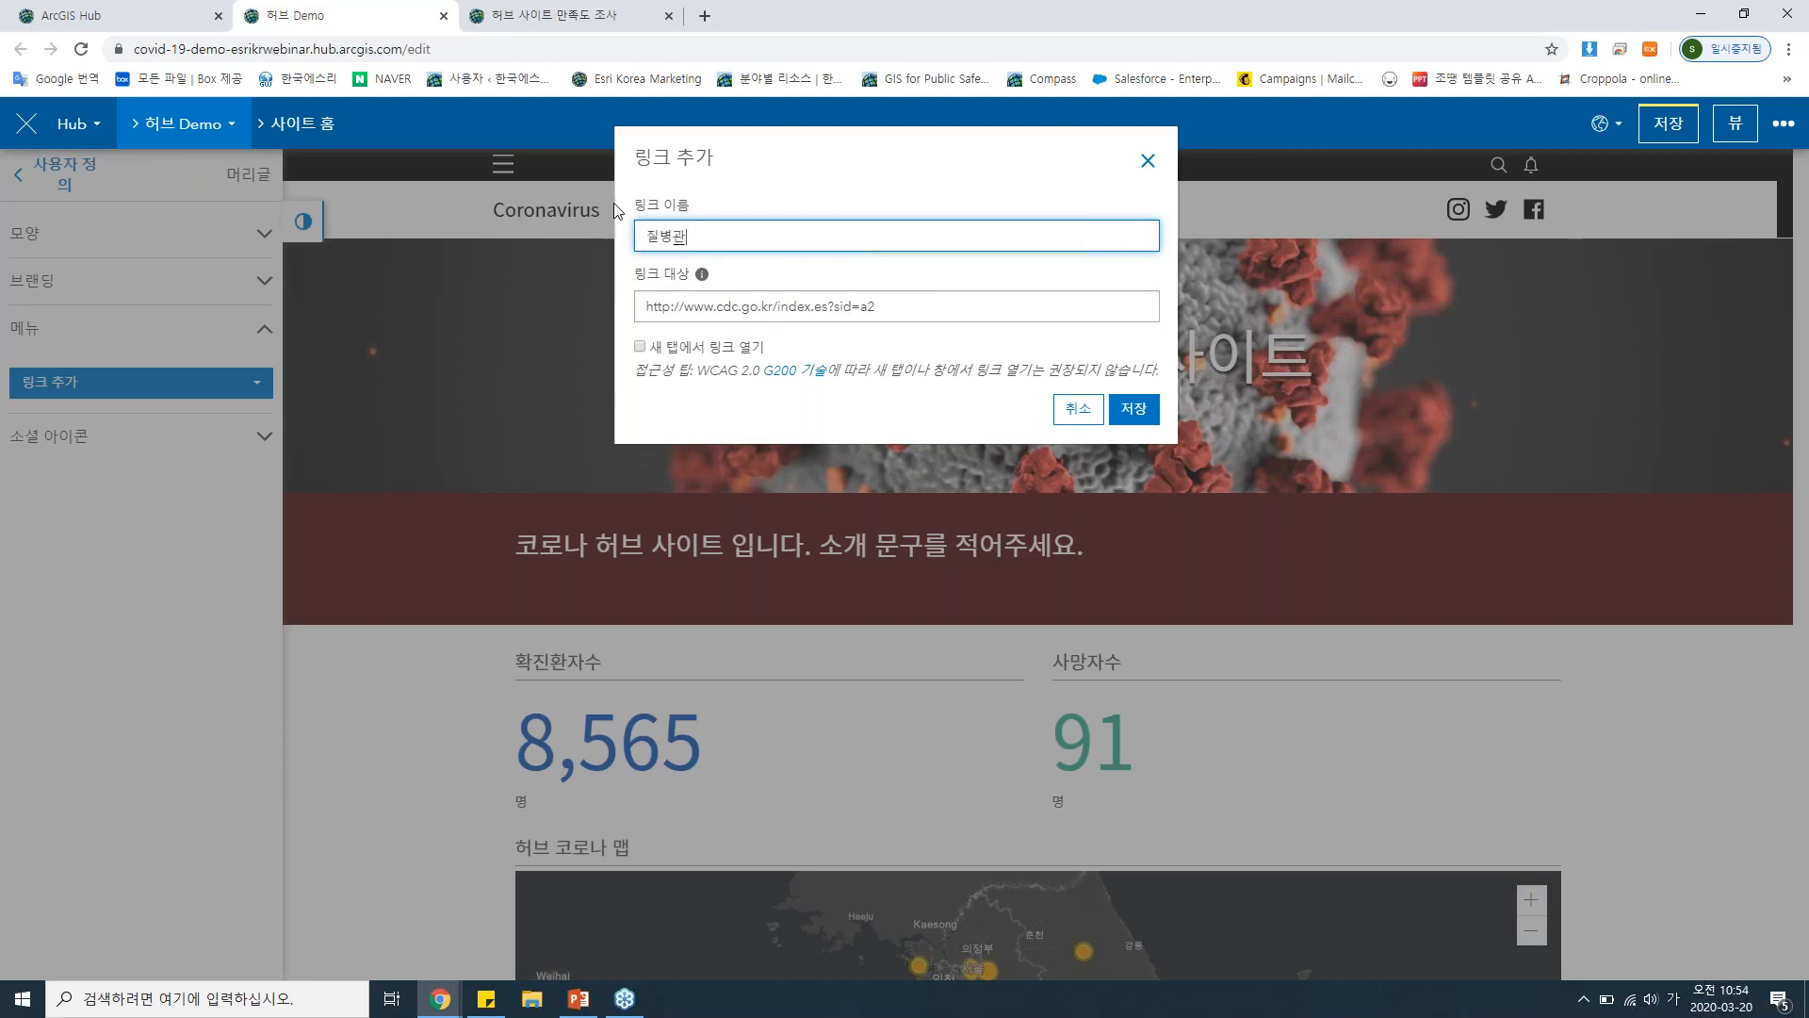
pyautogui.write('리본부')
pyautogui.click(639, 352)
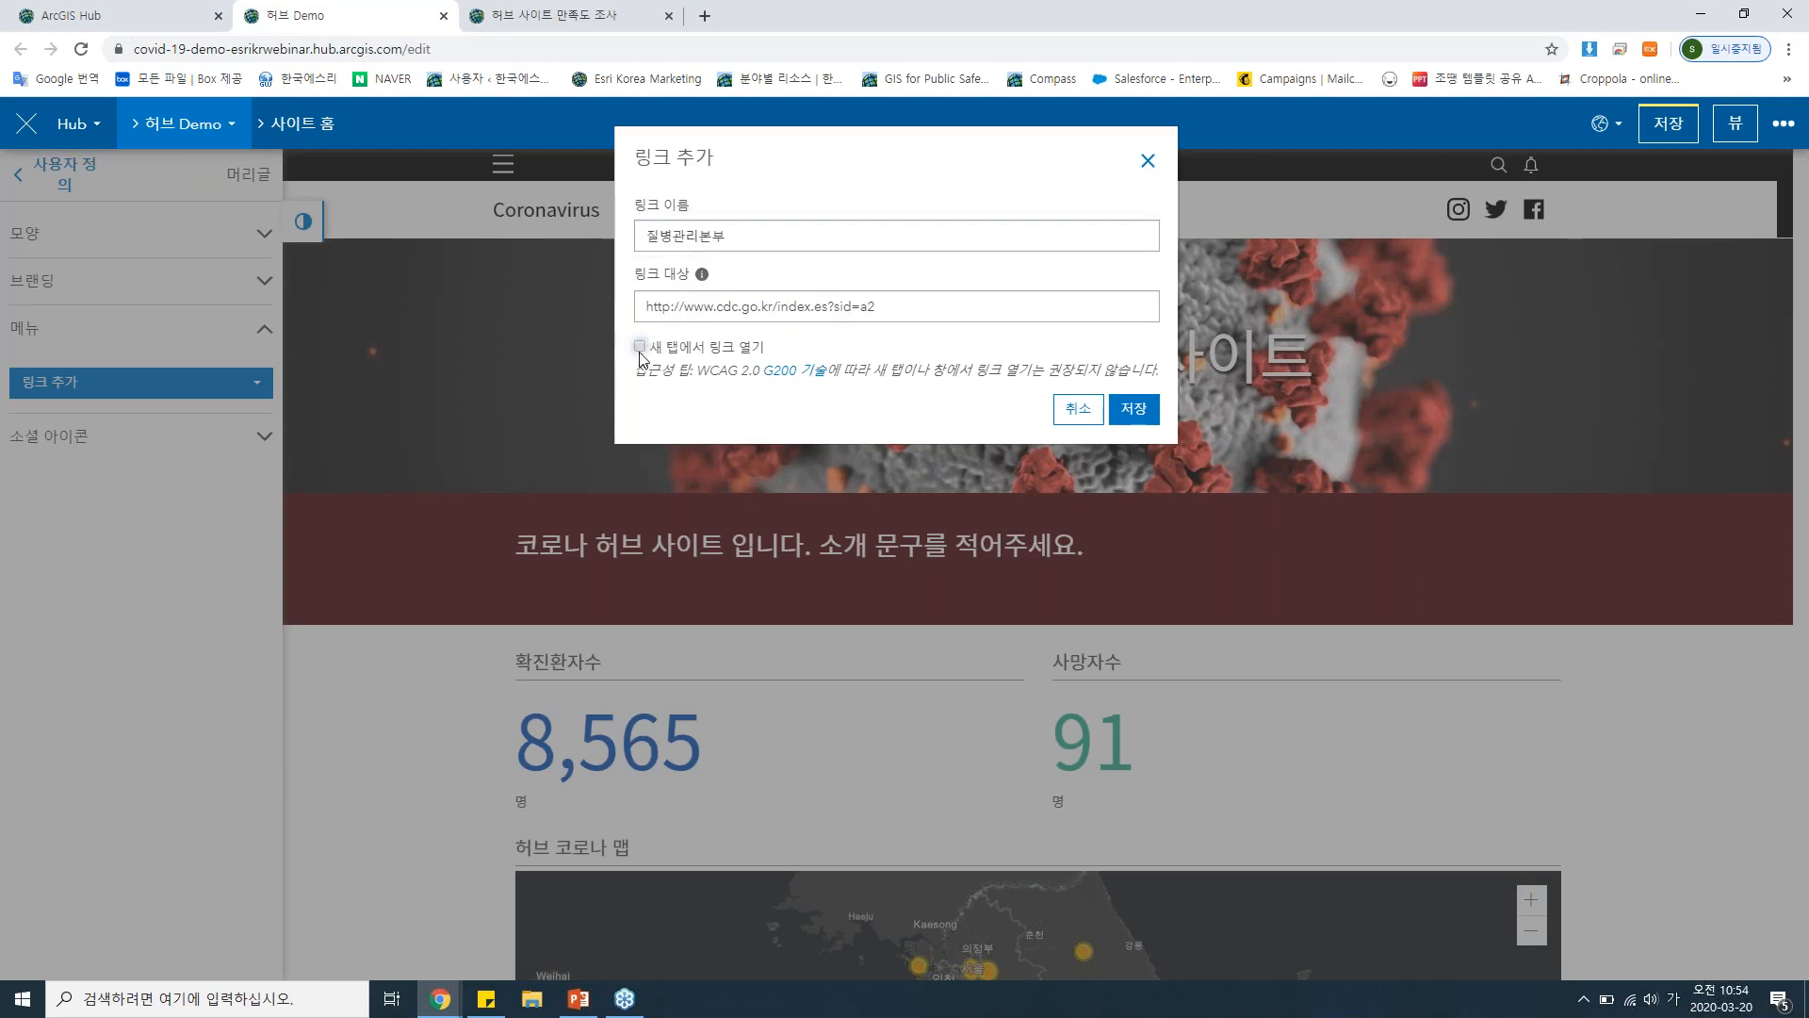
pyautogui.click(1132, 409)
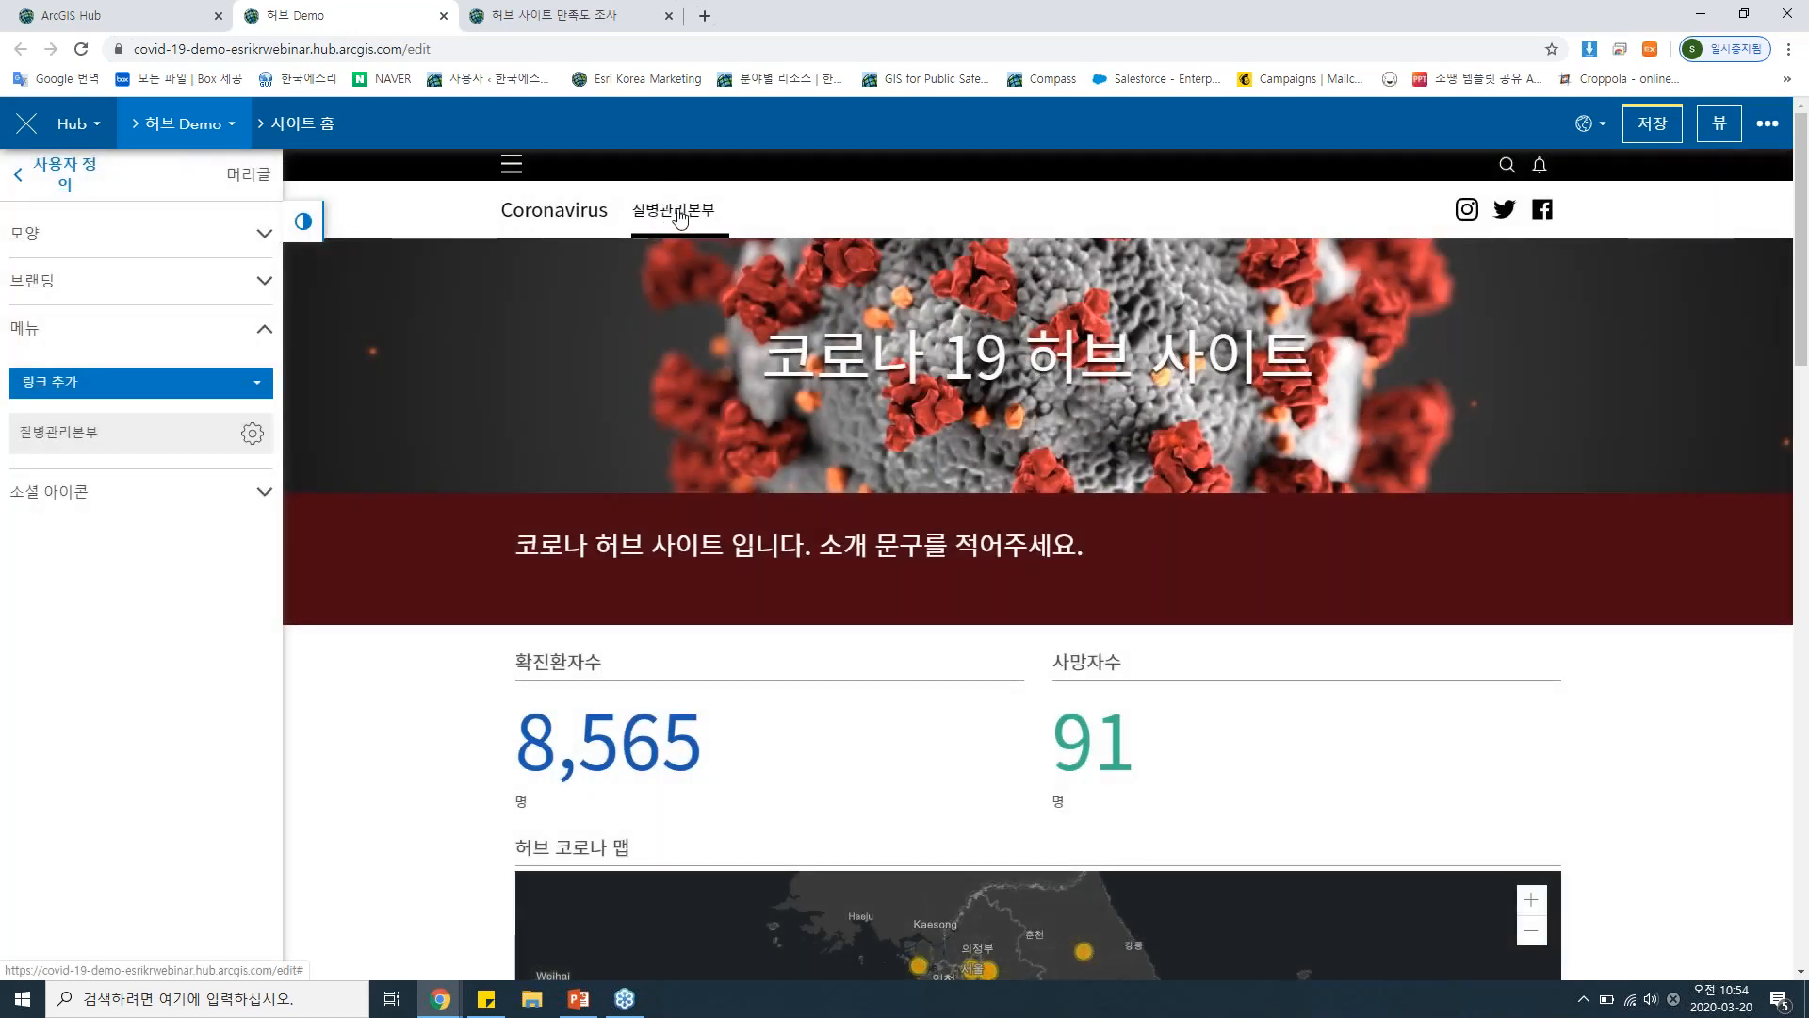
# Place a 설문 card directly below the WHO timeline, above the footer.
pyautogui.moveTo(1553, 432)
pyautogui.scroll(-8, 1559, 436)
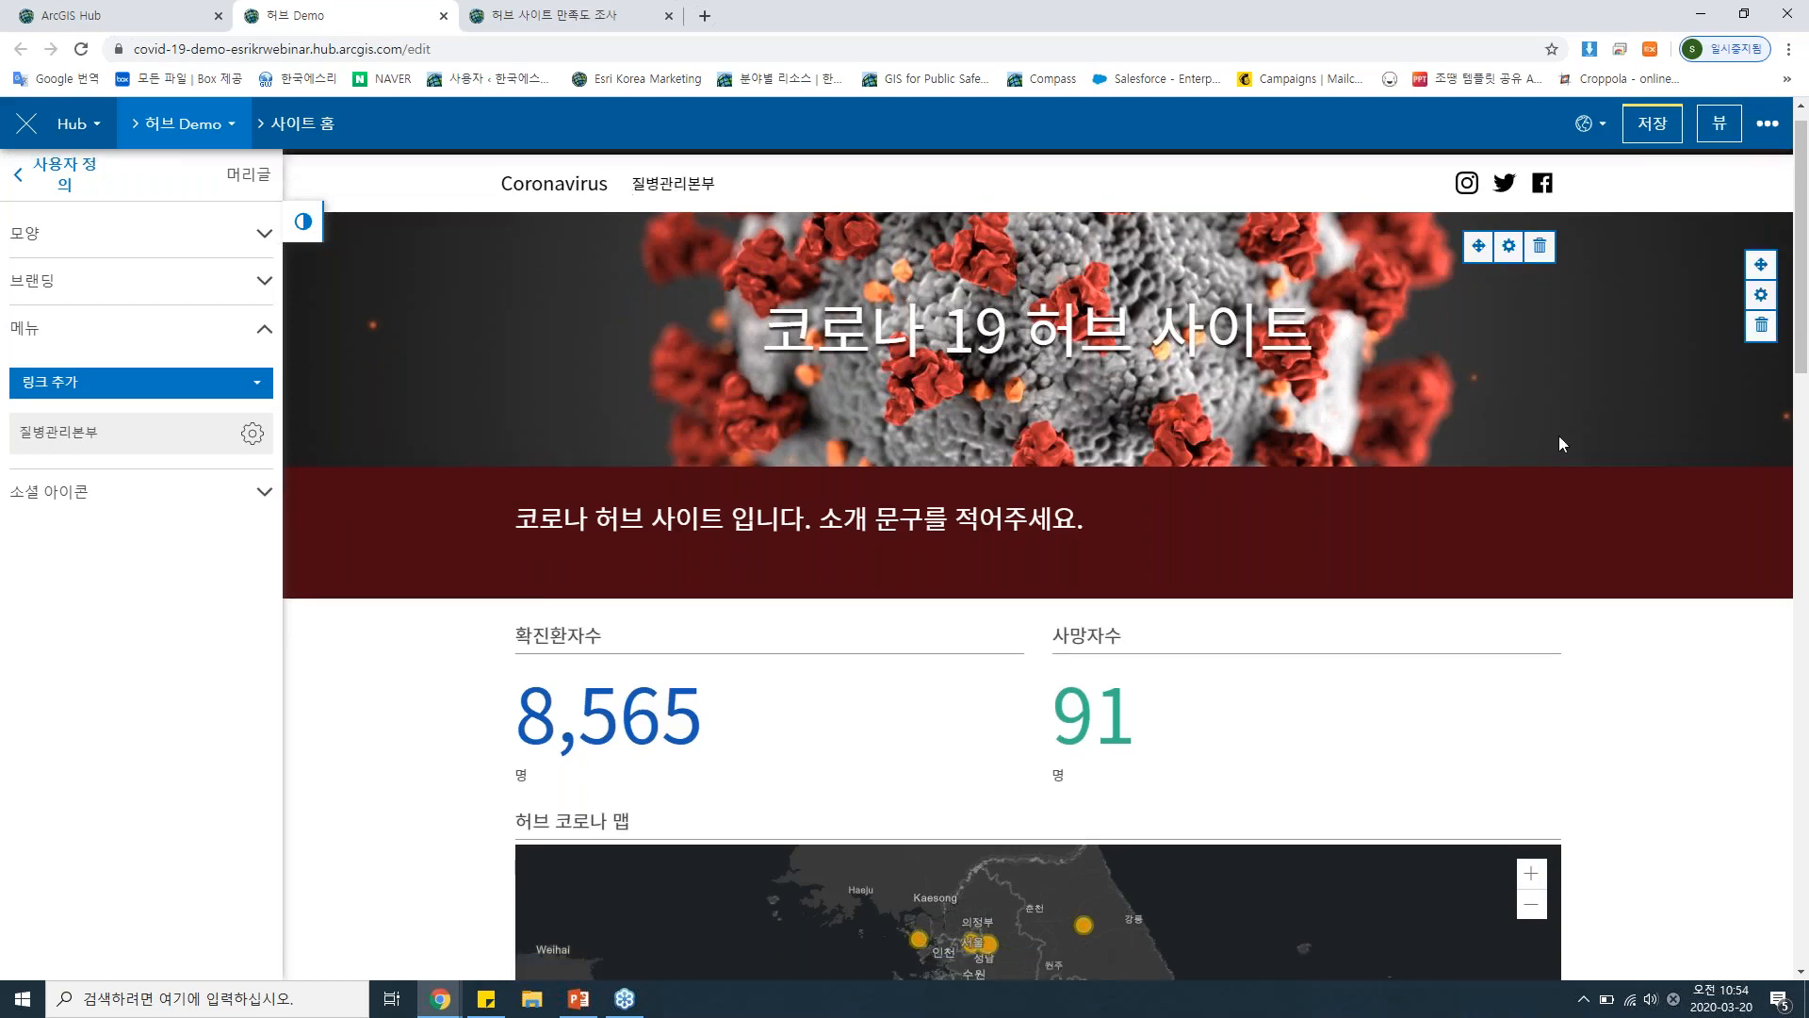
pyautogui.scroll(-4, 1670, 427)
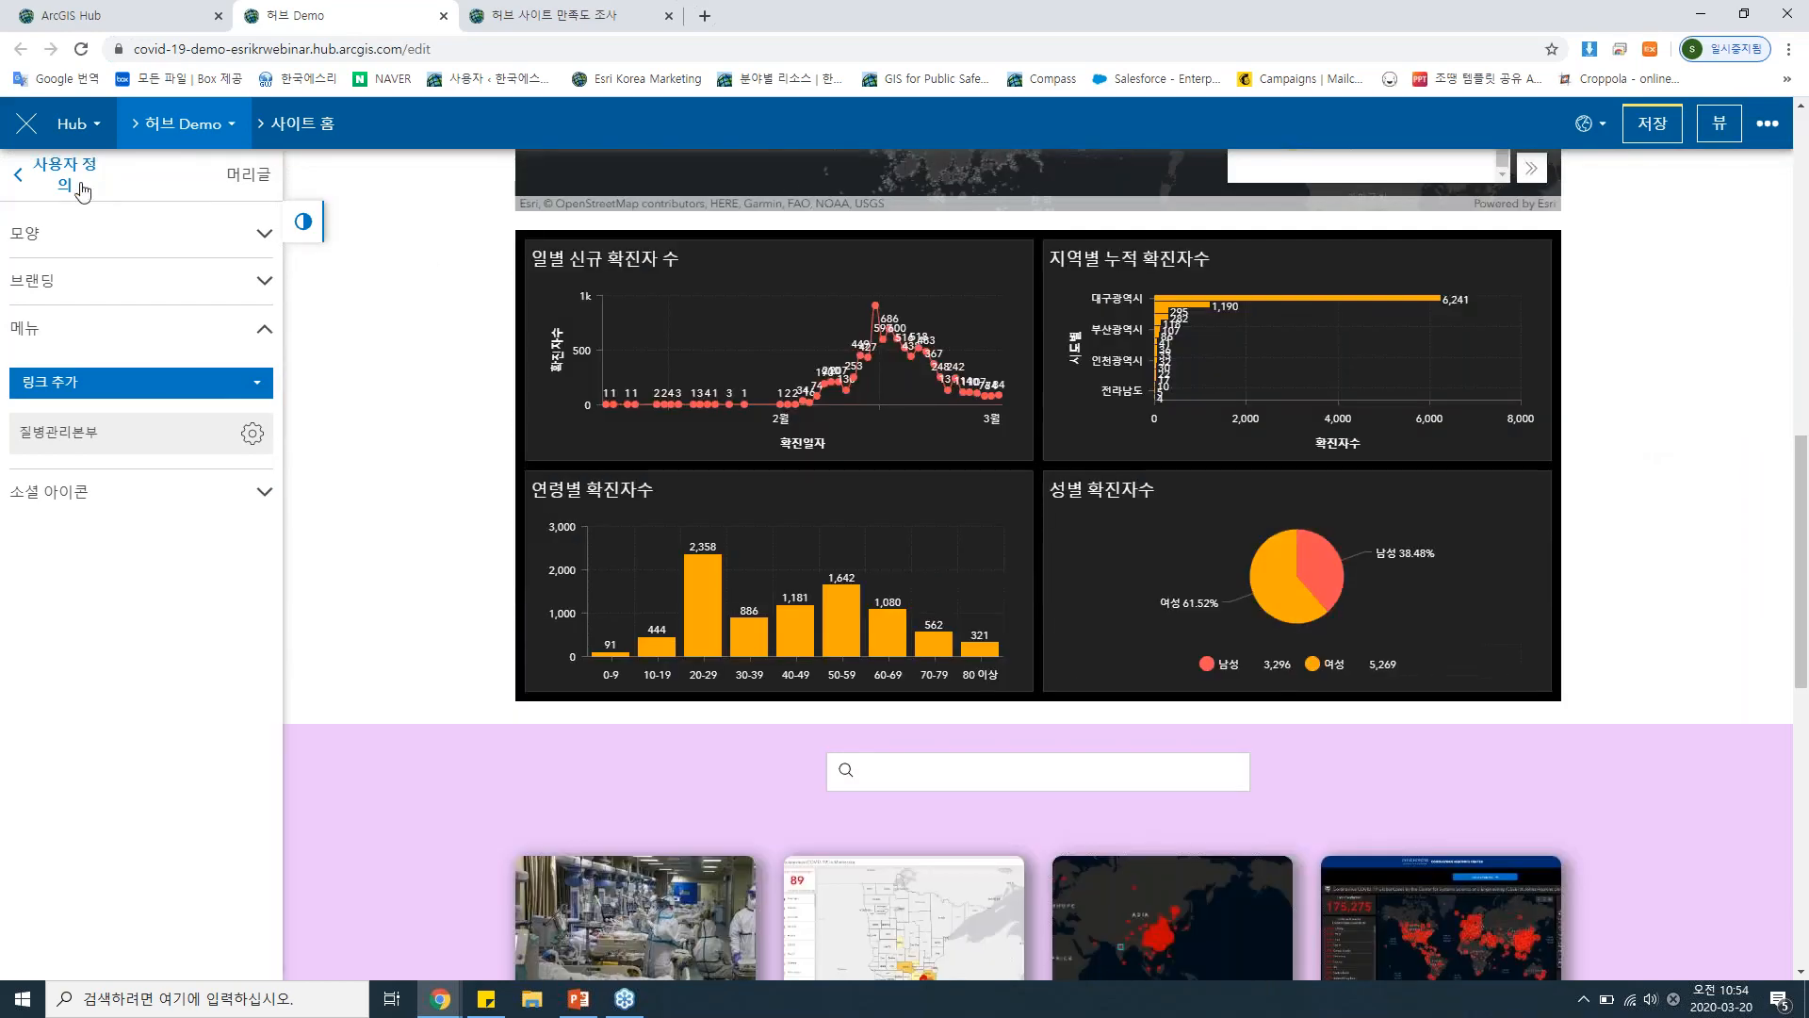
pyautogui.scroll(-10, 1653, 386)
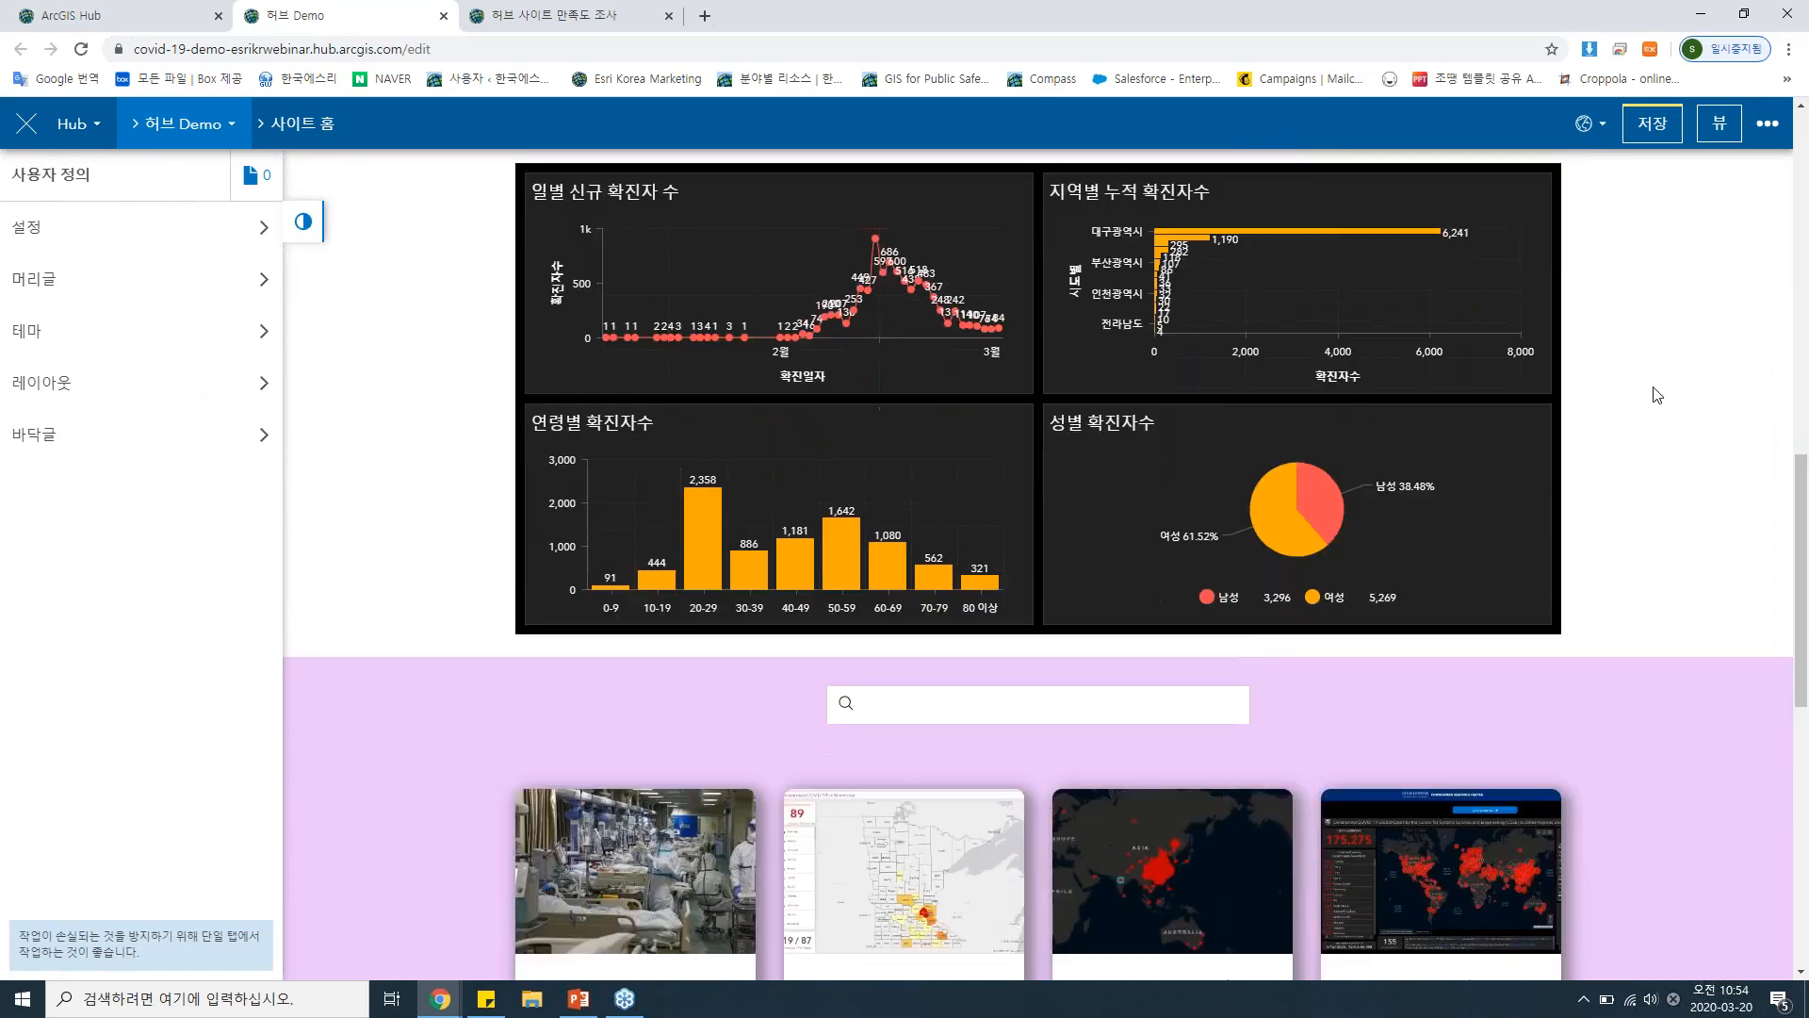
pyautogui.click(60, 391)
pyautogui.scroll(-2, 103, 384)
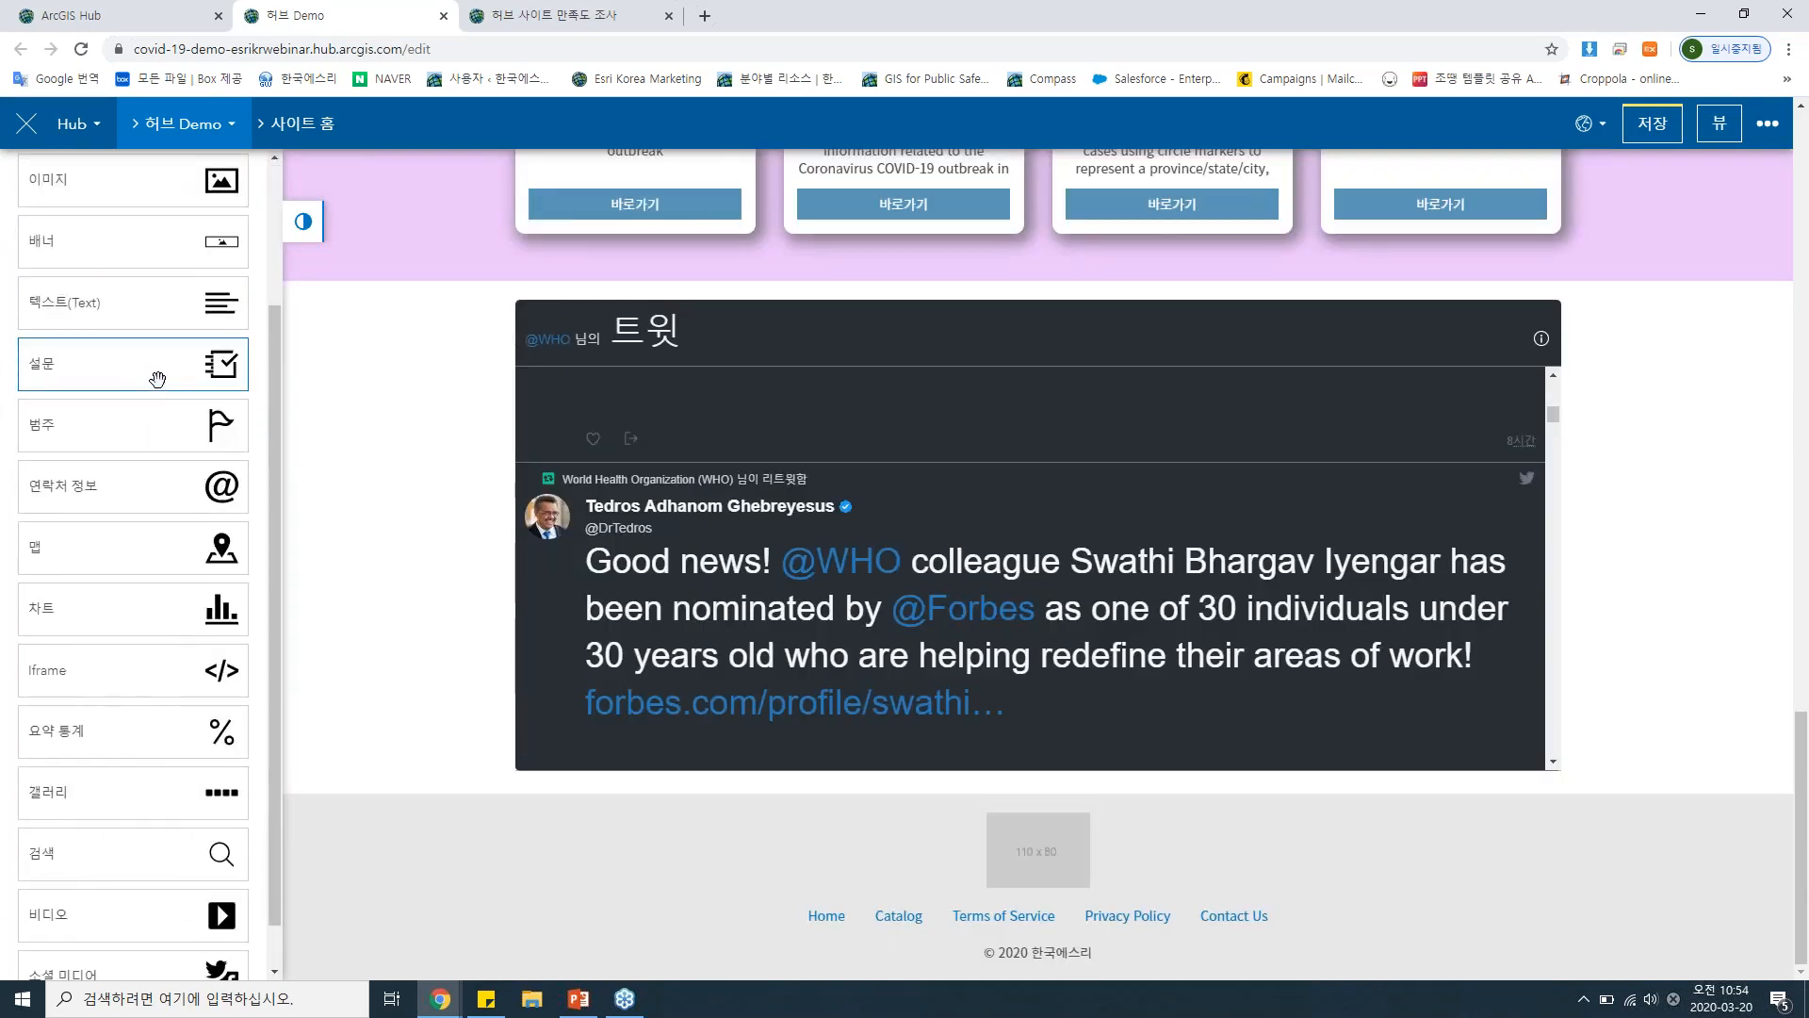
pyautogui.moveTo(156, 376); pyautogui.dragTo(1036, 767)
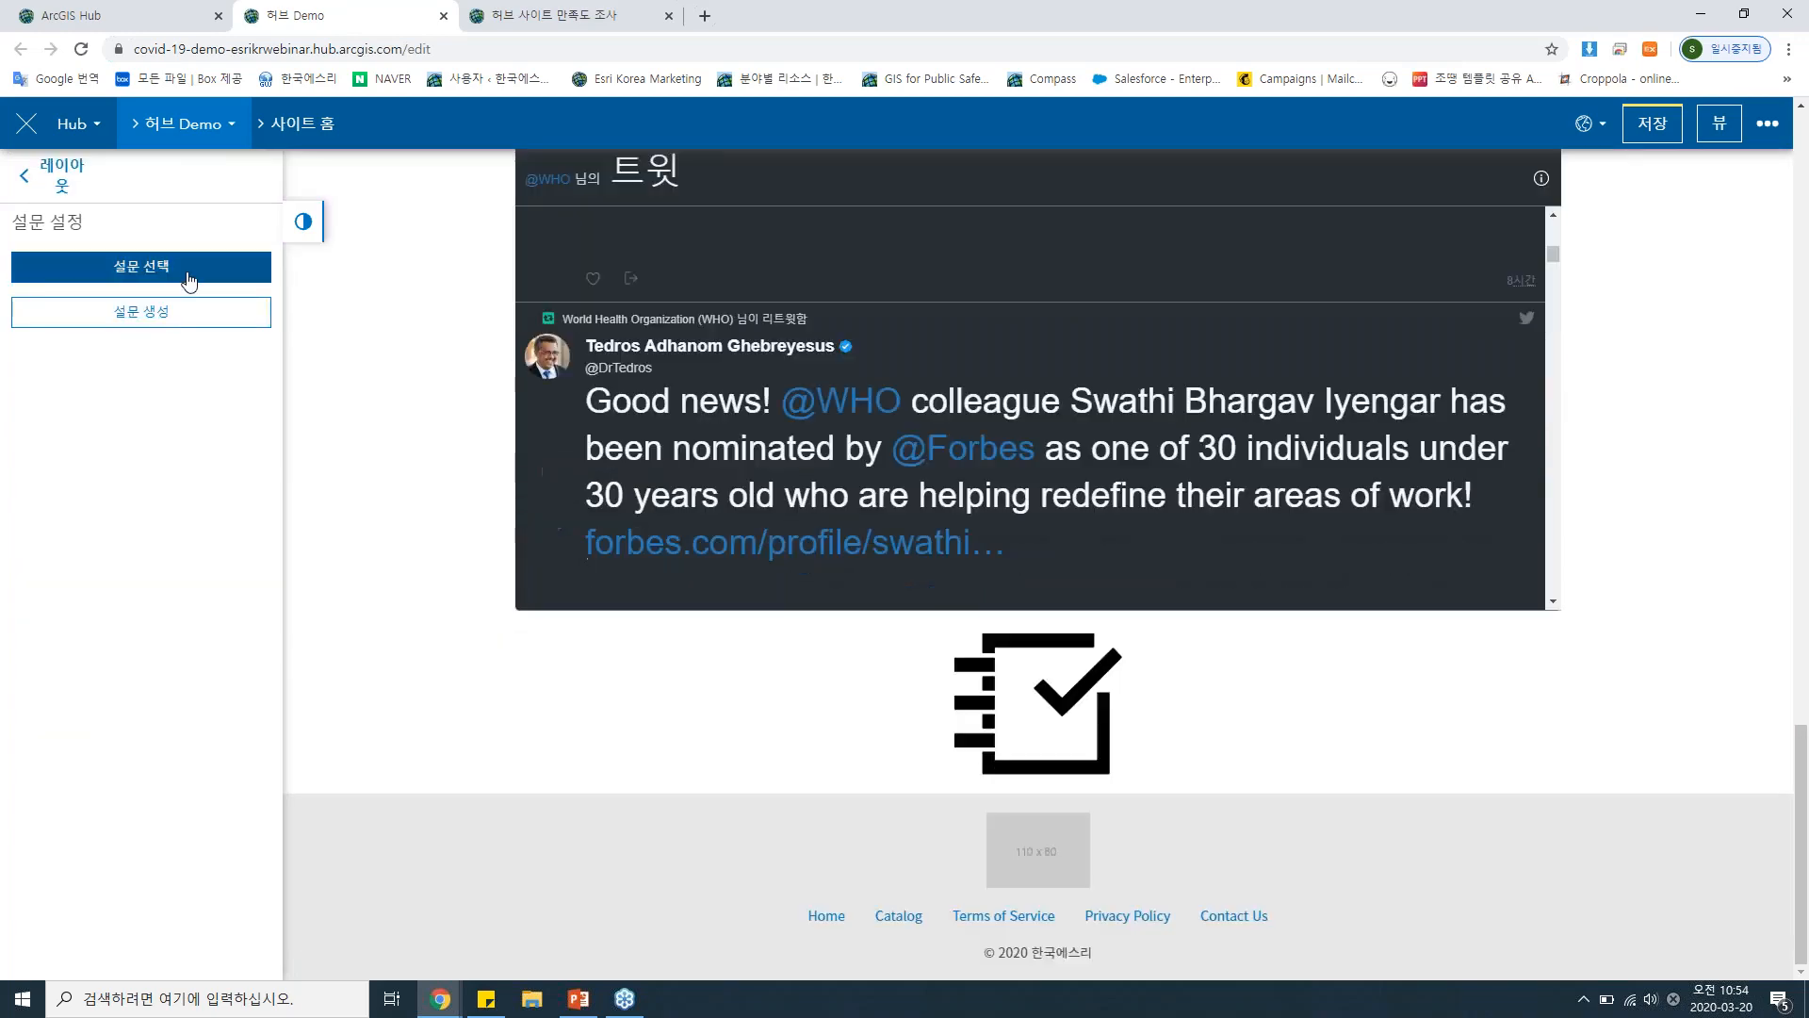
# Search the worldwide public surveys for 허브 and choose 허브 사이트 만족도 조사 for the survey card.
pyautogui.click(188, 273)
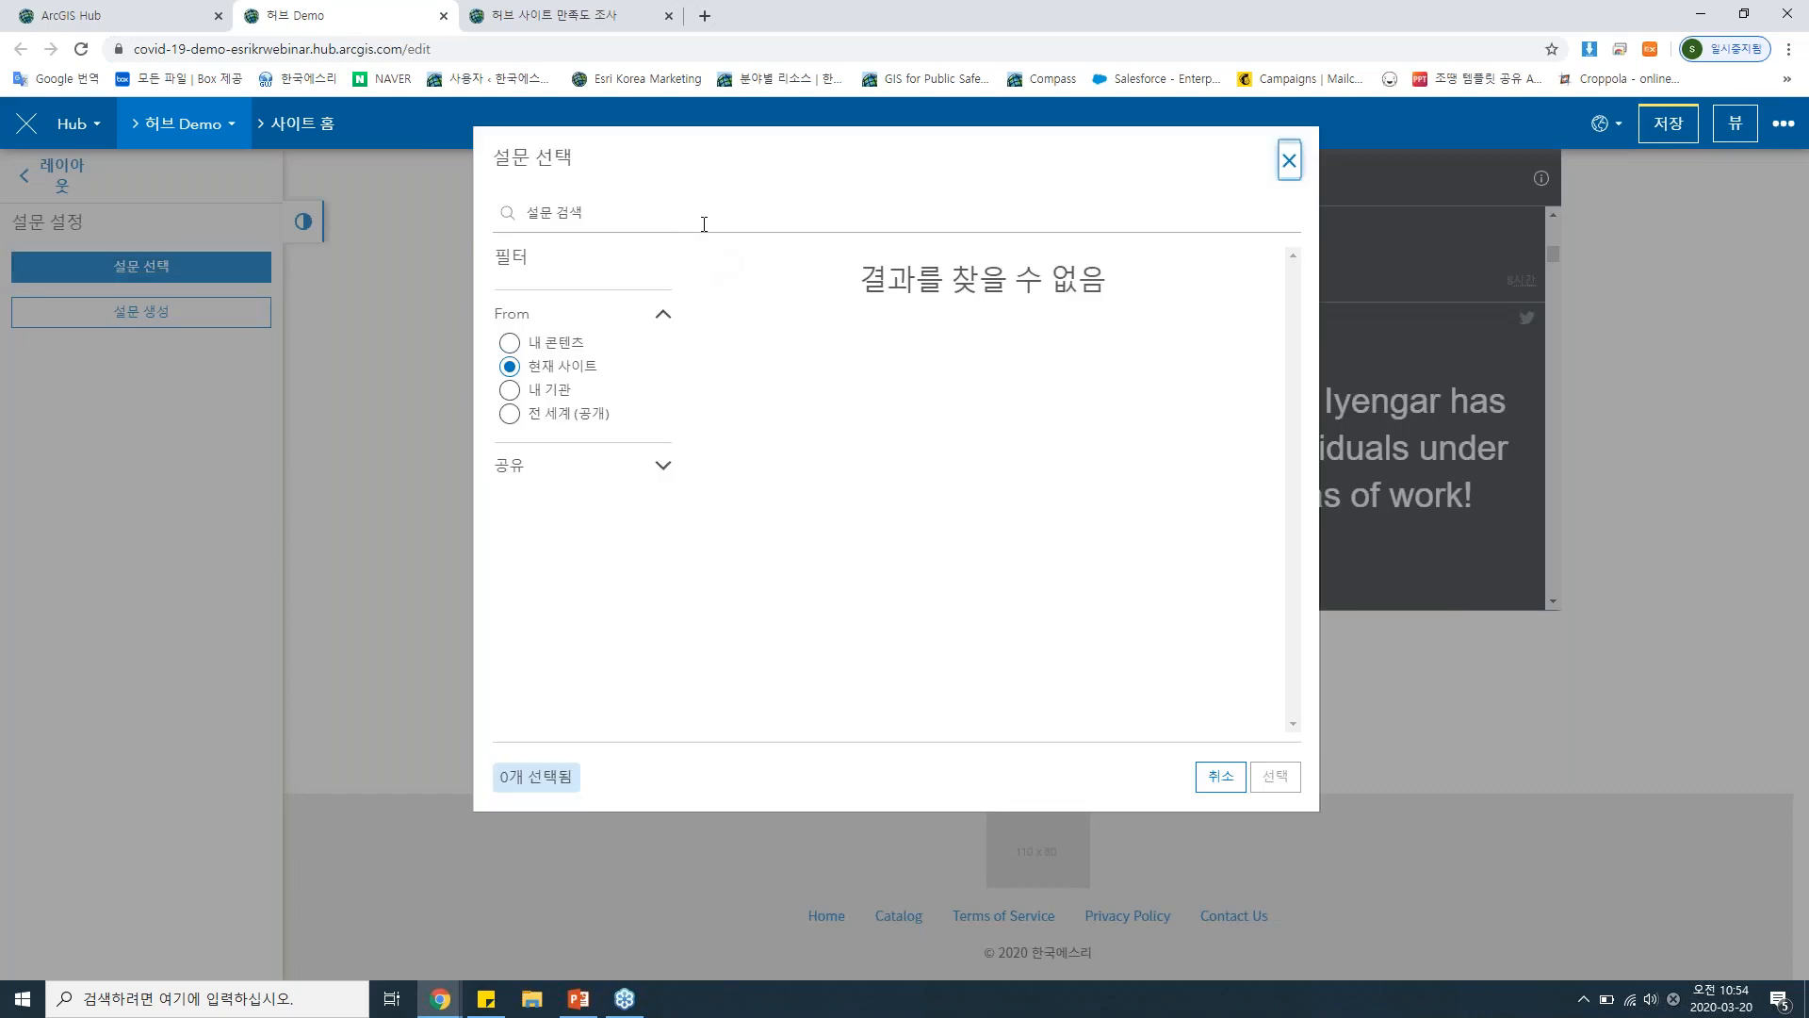
pyautogui.click(704, 223)
pyautogui.write('희')
pyautogui.write('브')
pyautogui.click(509, 412)
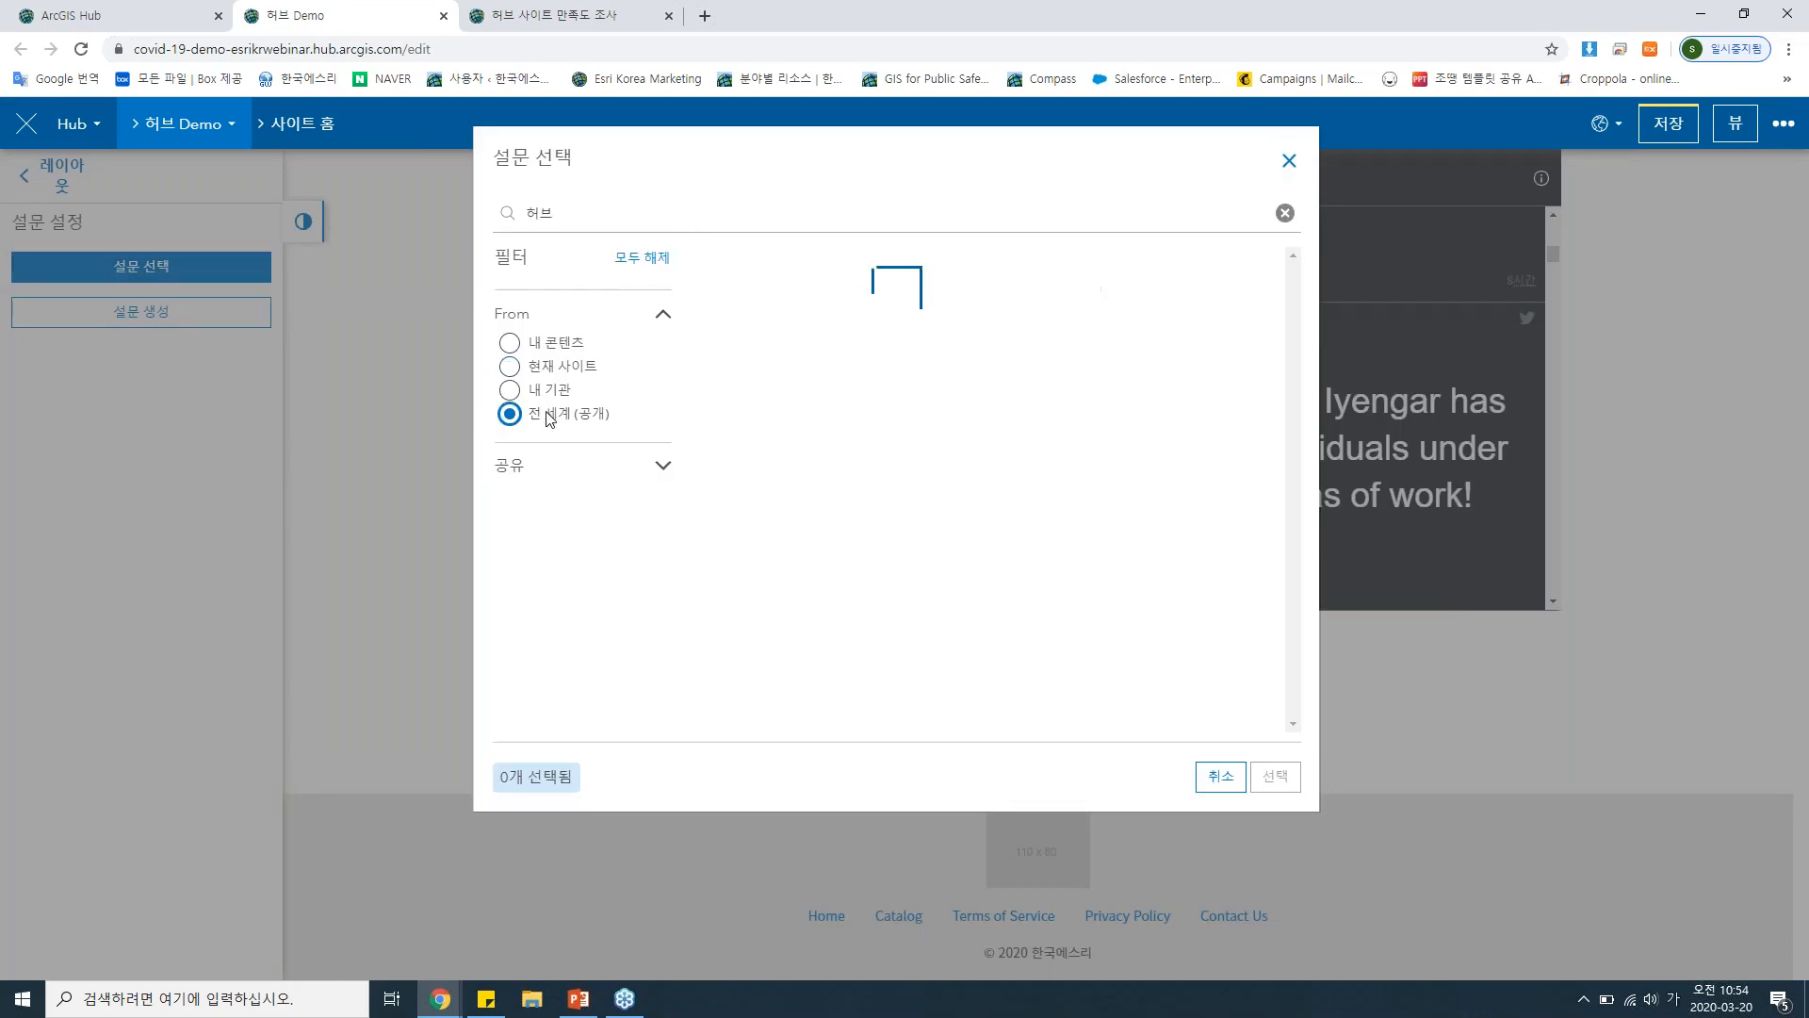
pyautogui.click(704, 272)
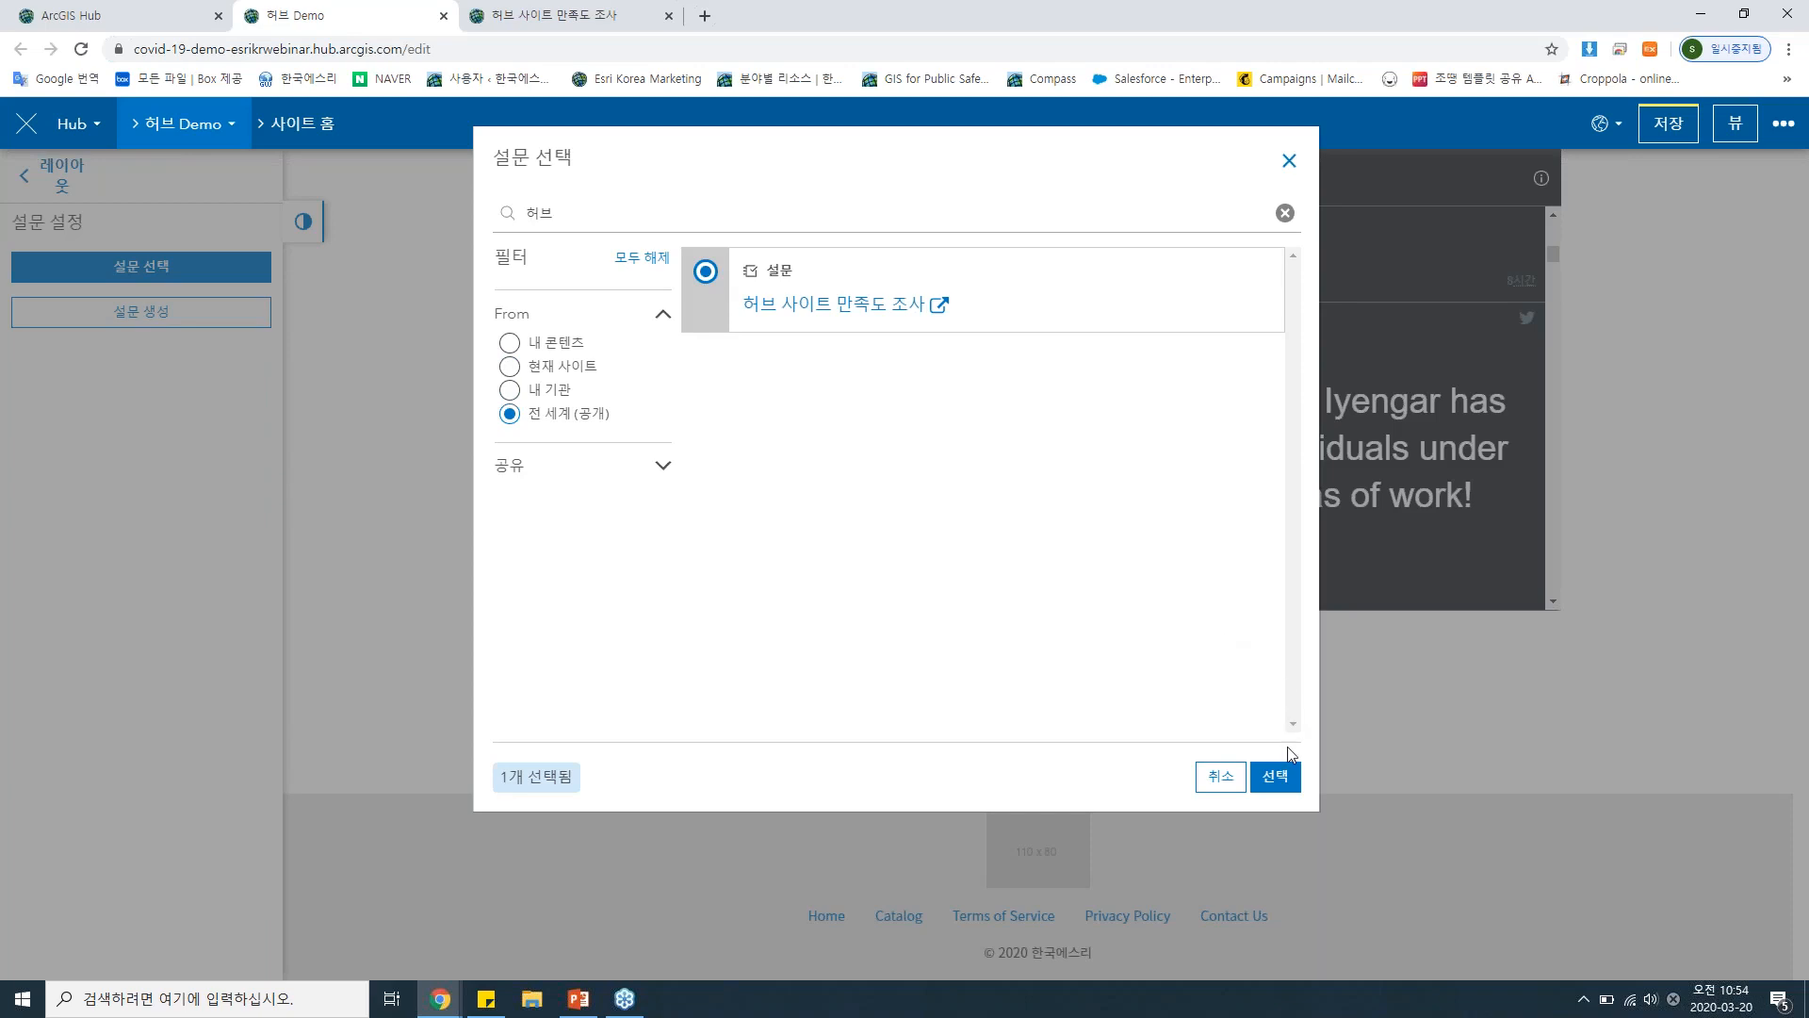
pyautogui.click(1277, 778)
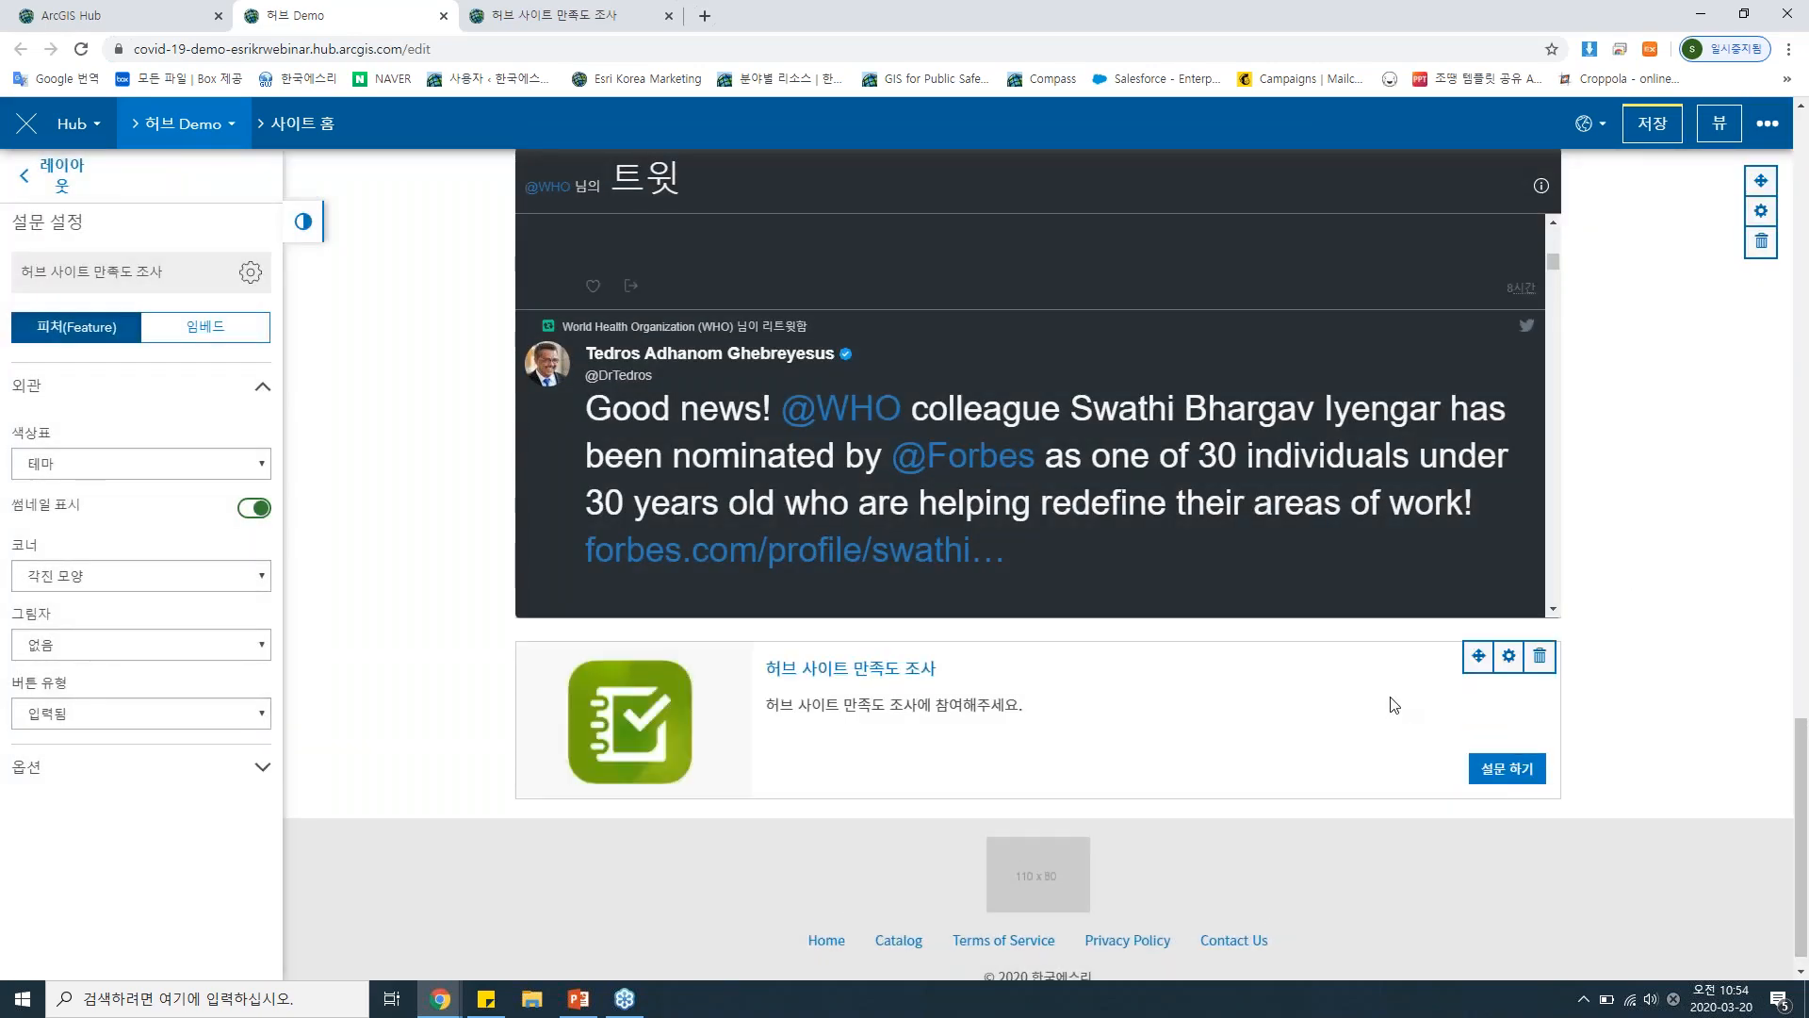
# Open the satisfaction survey from its card and try it with five stars, 매우 긍정적 and 매우 추천함.
pyautogui.click(1508, 768)
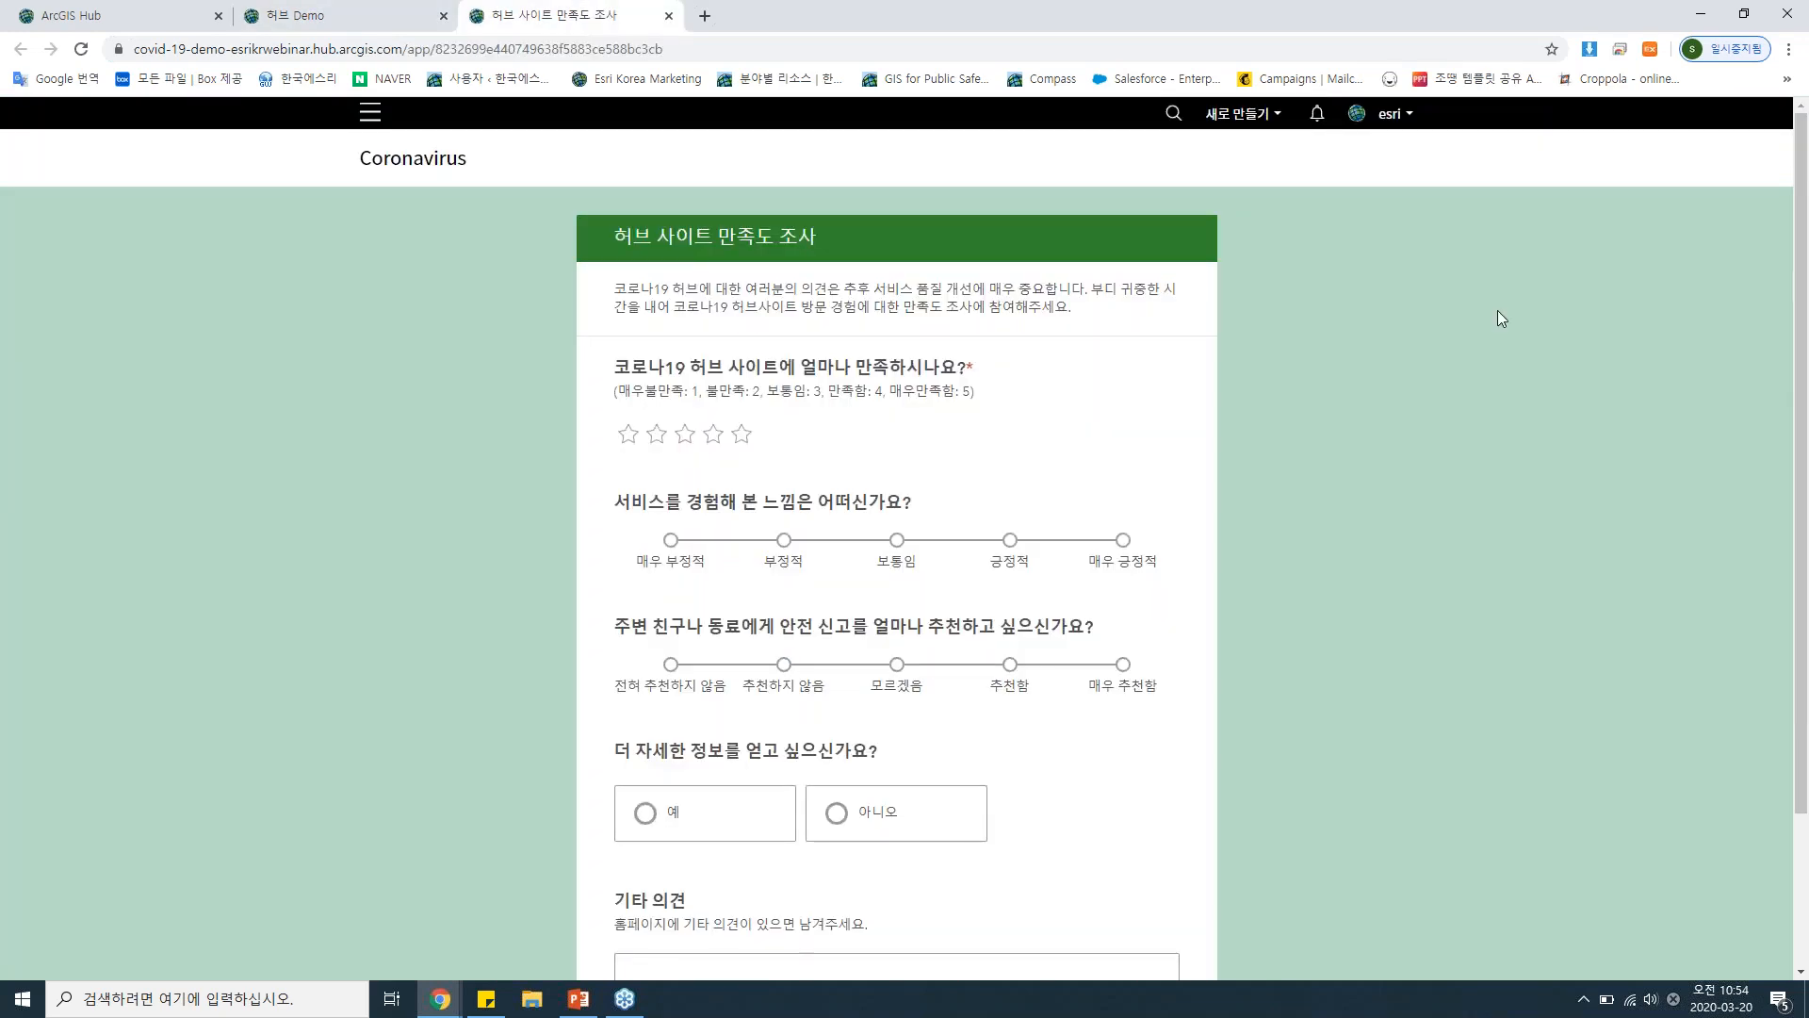
pyautogui.scroll(-1, 1498, 314)
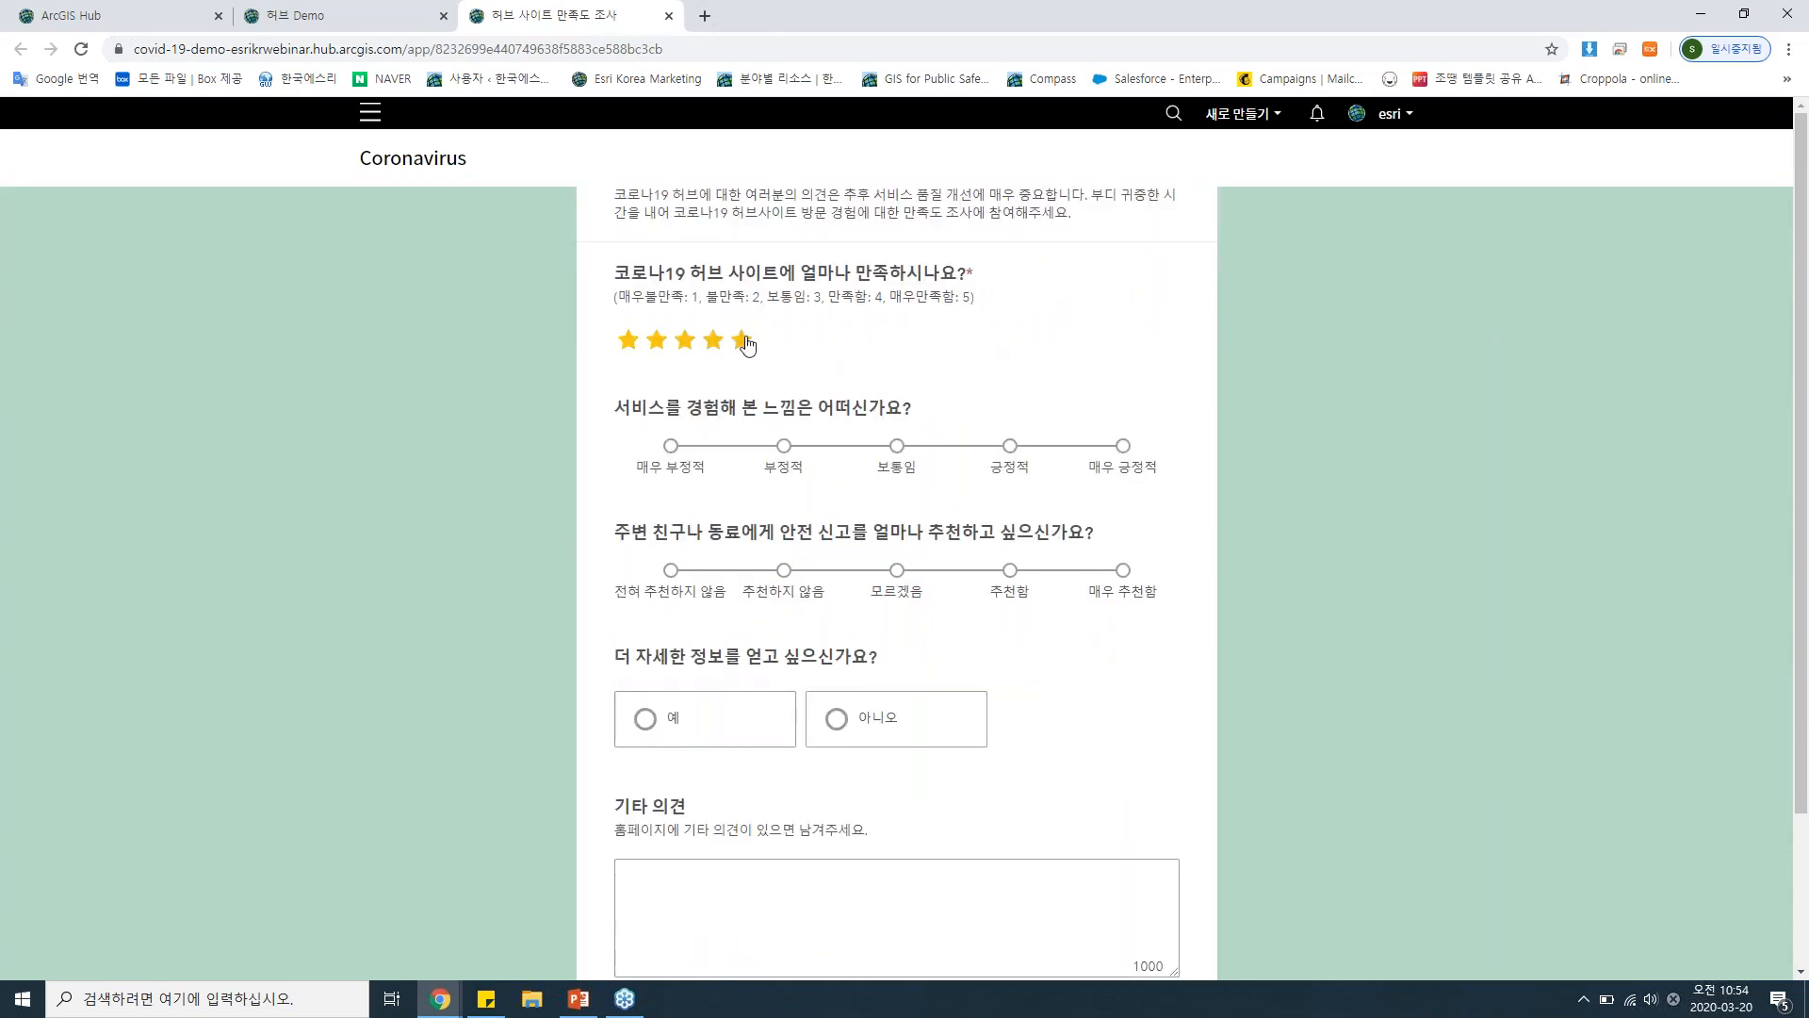
pyautogui.click(743, 341)
pyautogui.click(1123, 448)
pyautogui.scroll(-1, 1124, 457)
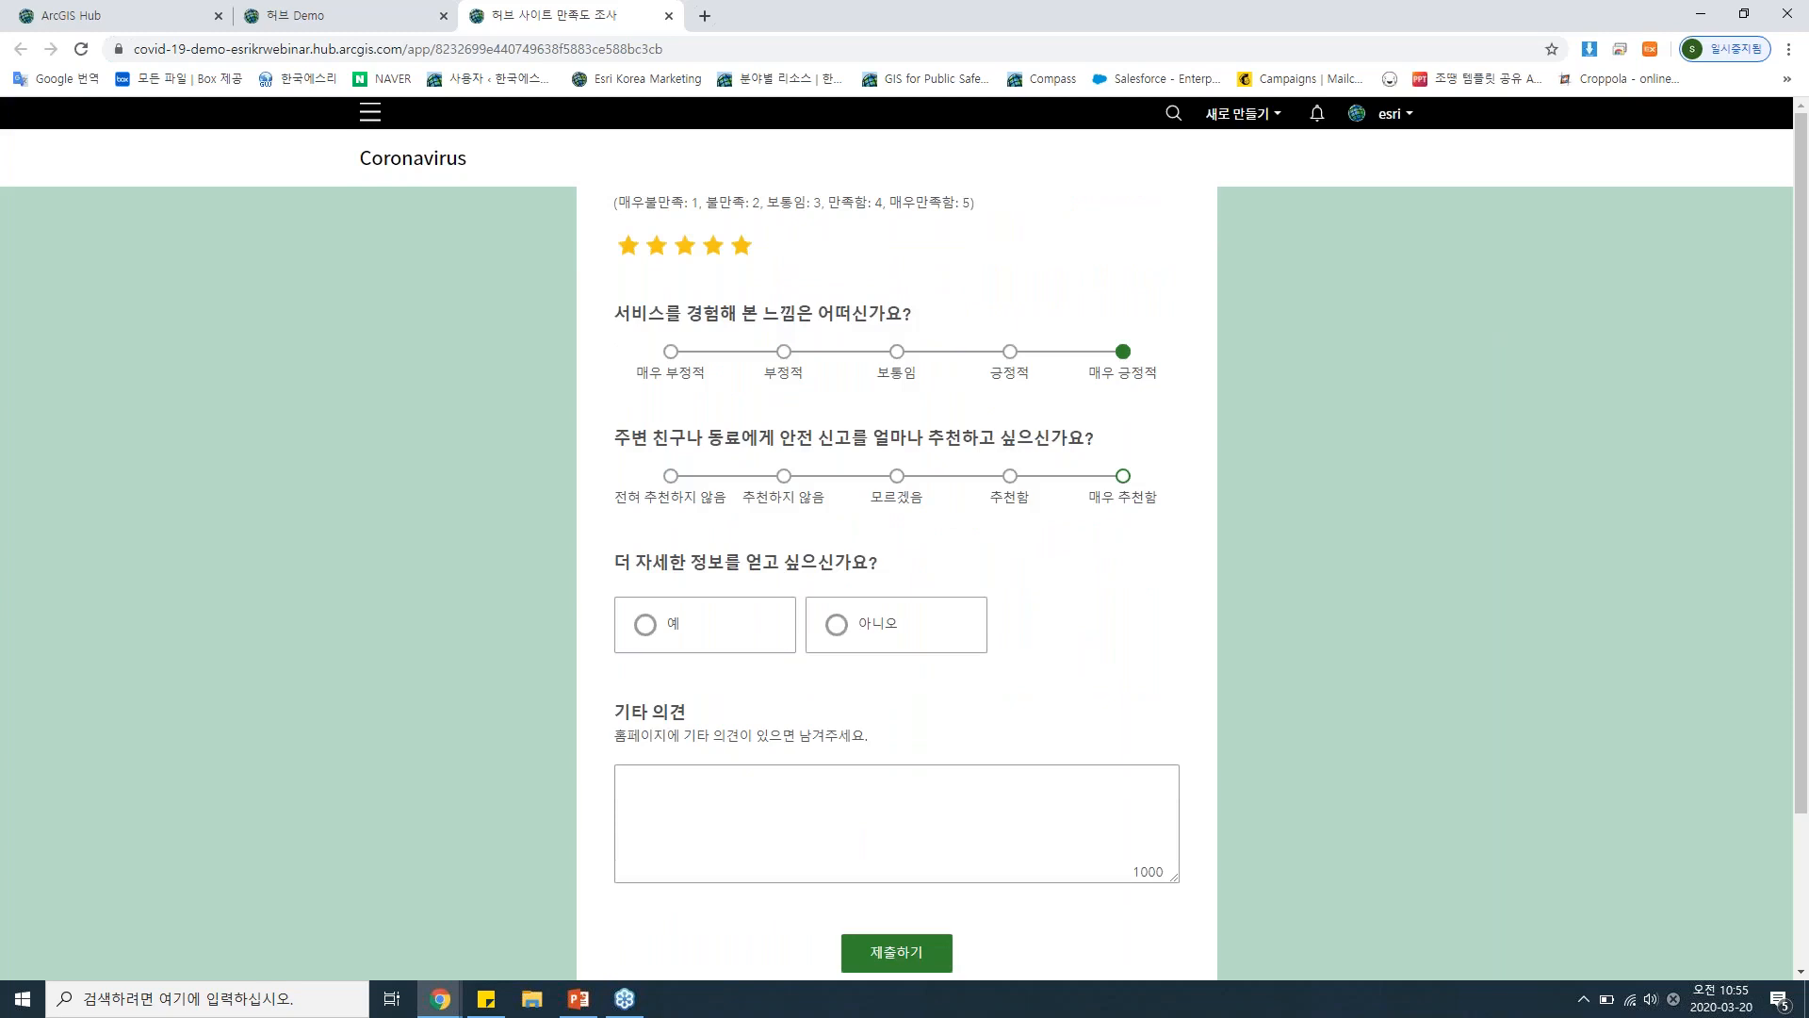
pyautogui.scroll(-1, 1110, 436)
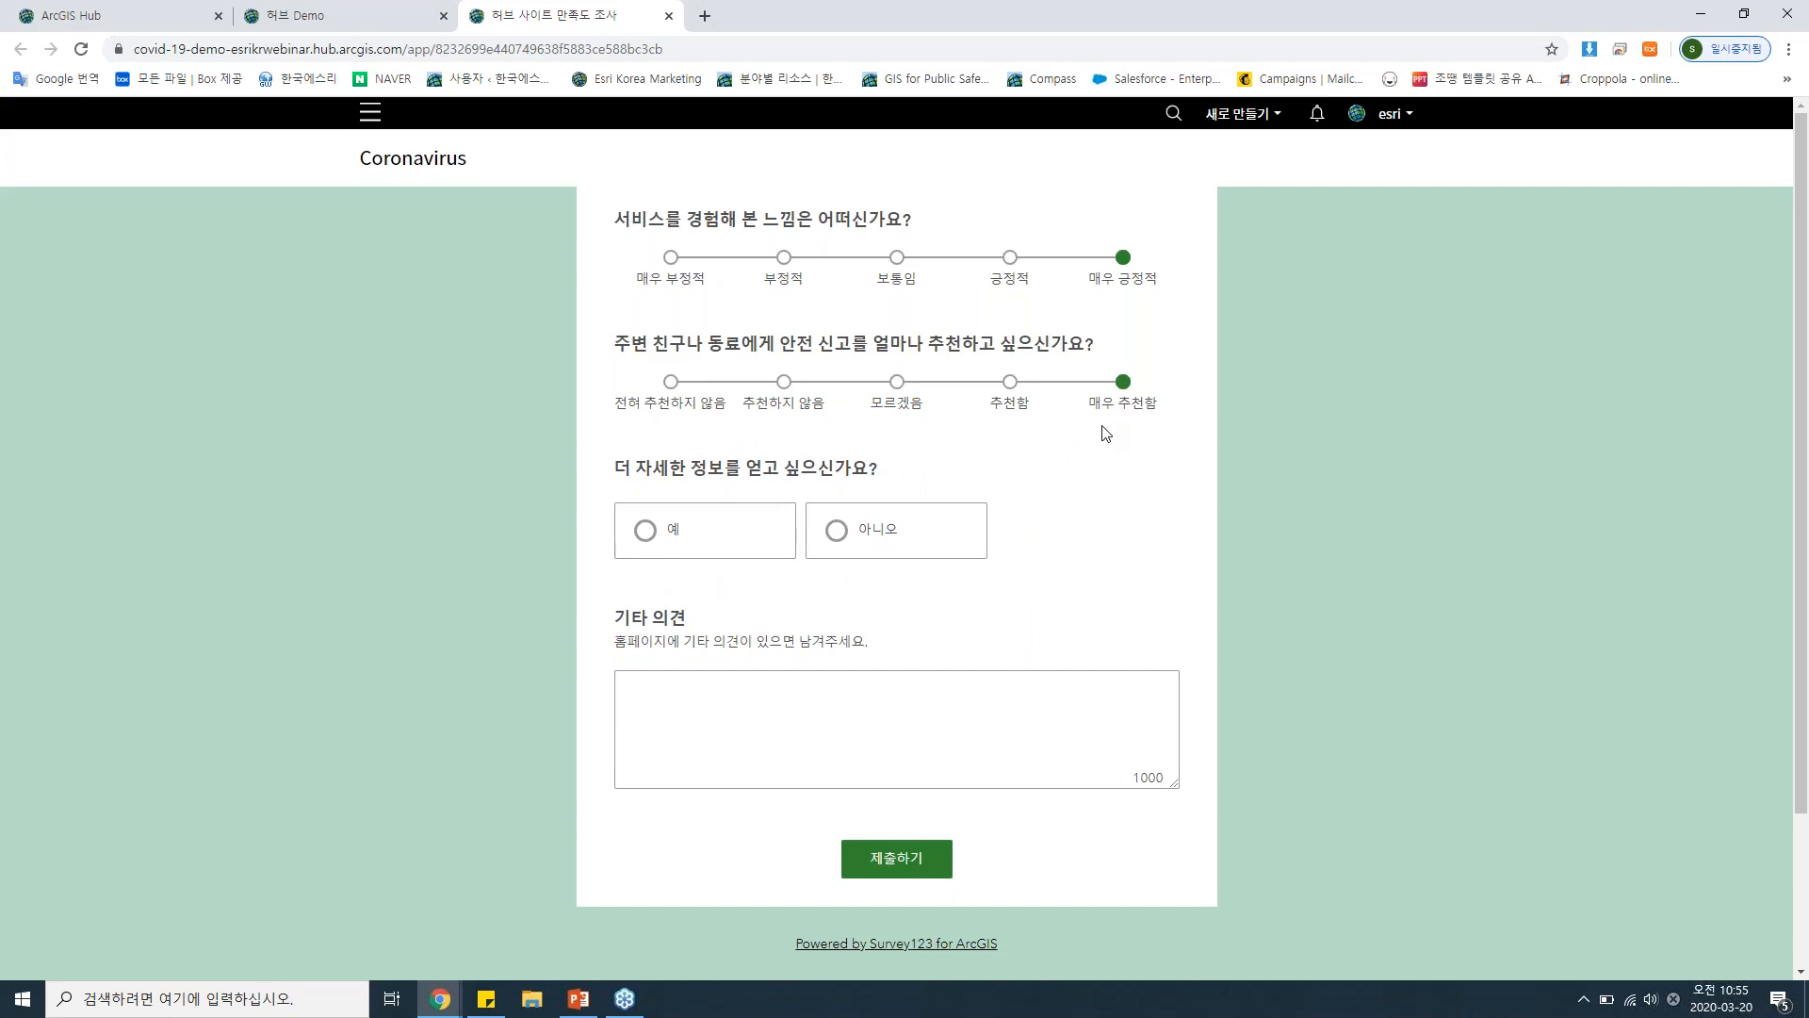
# Return to the site editor, review the page from the survey card up to the header, and check the additional site options.
pyautogui.click(295, 14)
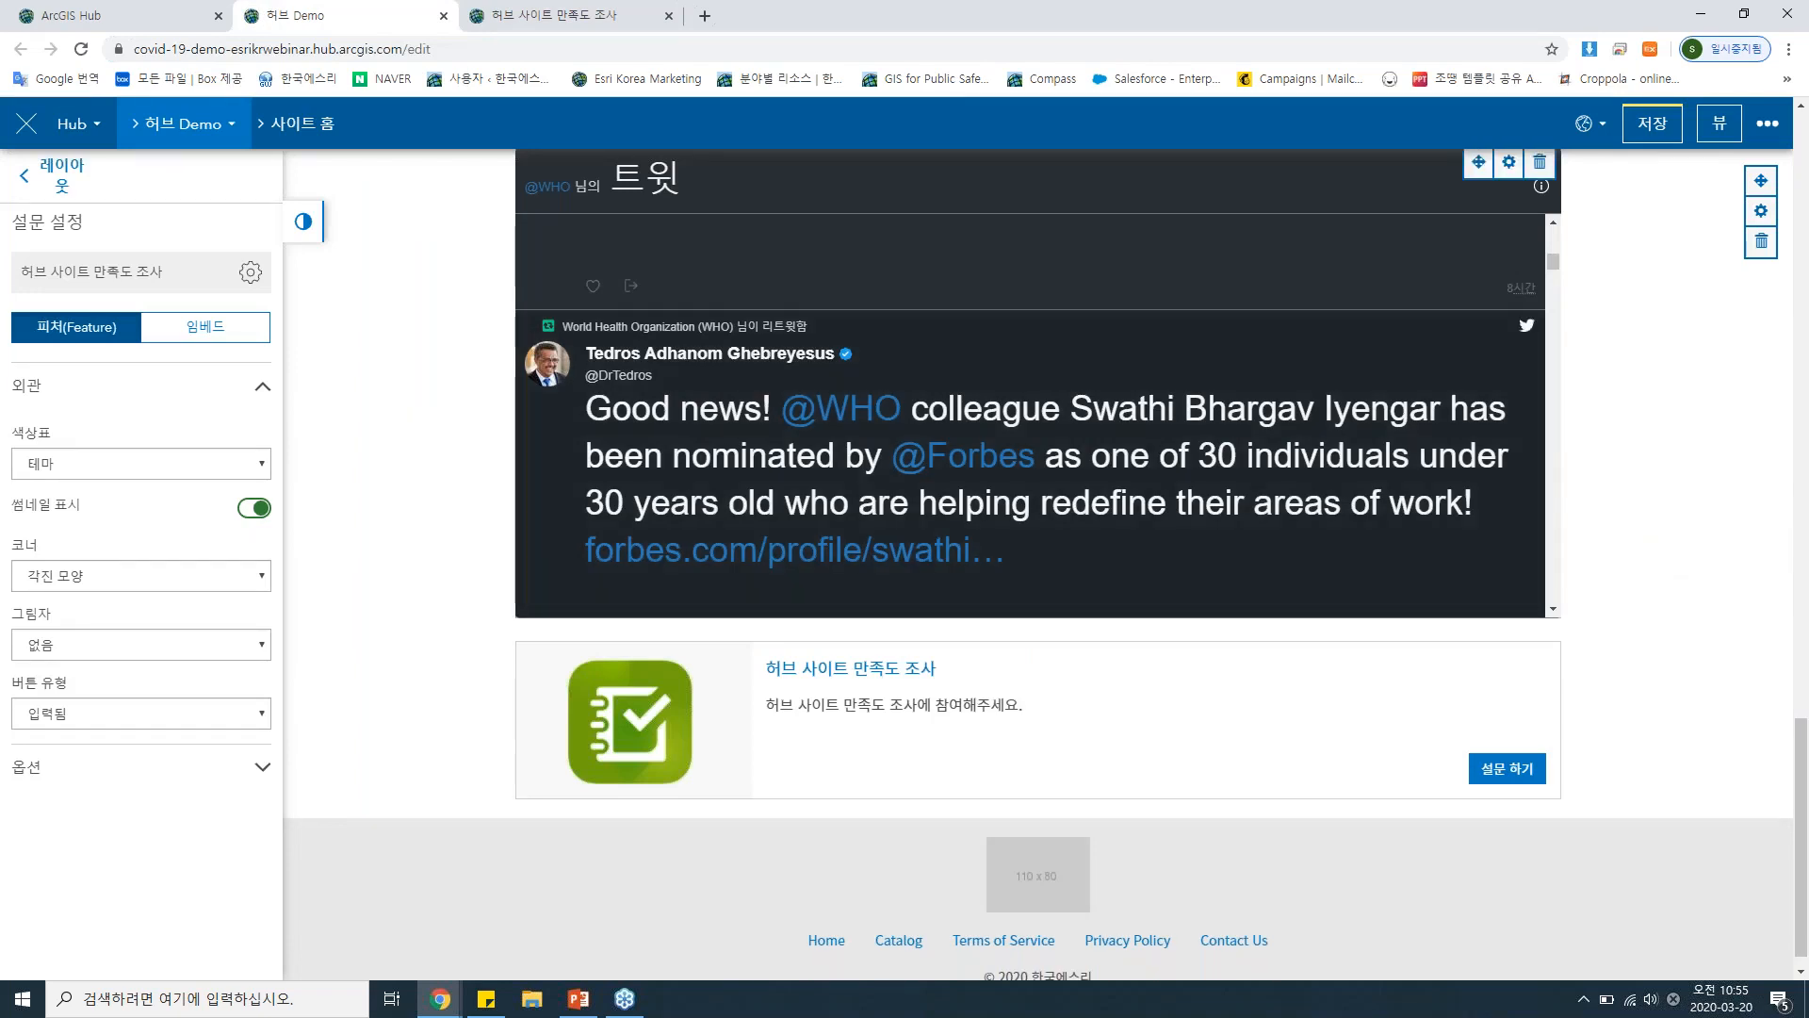
pyautogui.scroll(5, 1535, 507)
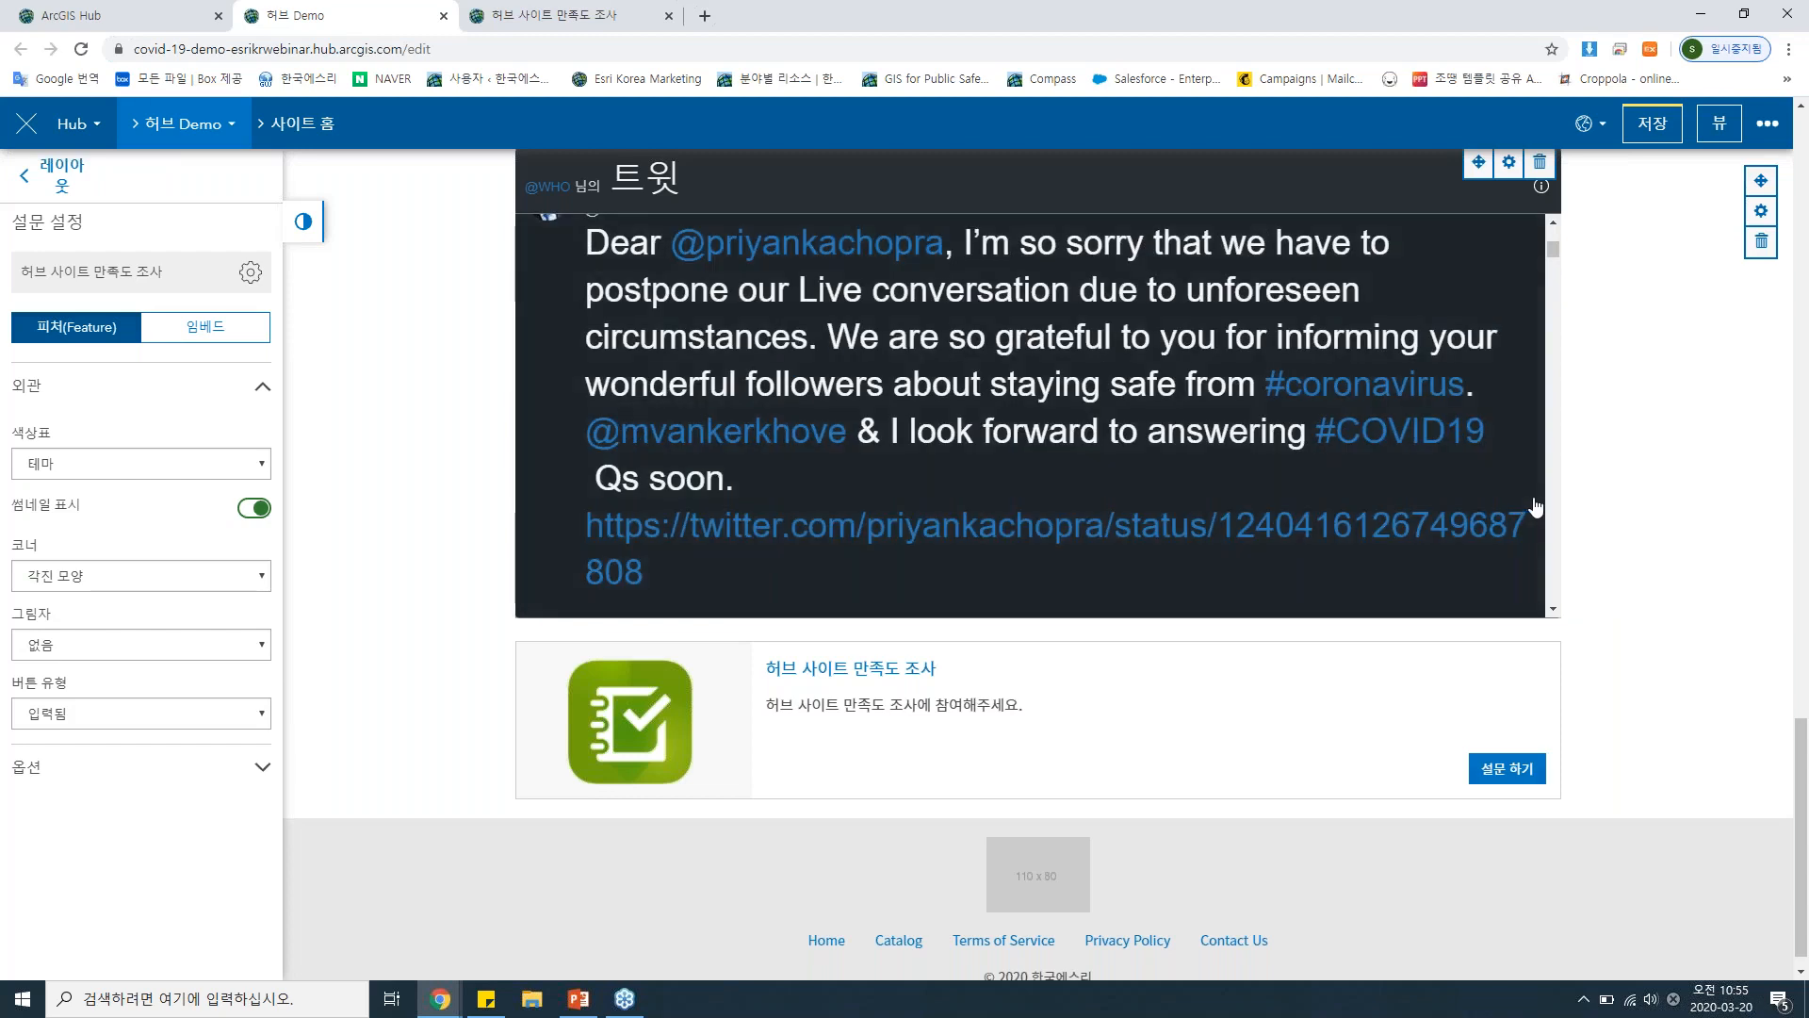
pyautogui.scroll(4, 1536, 507)
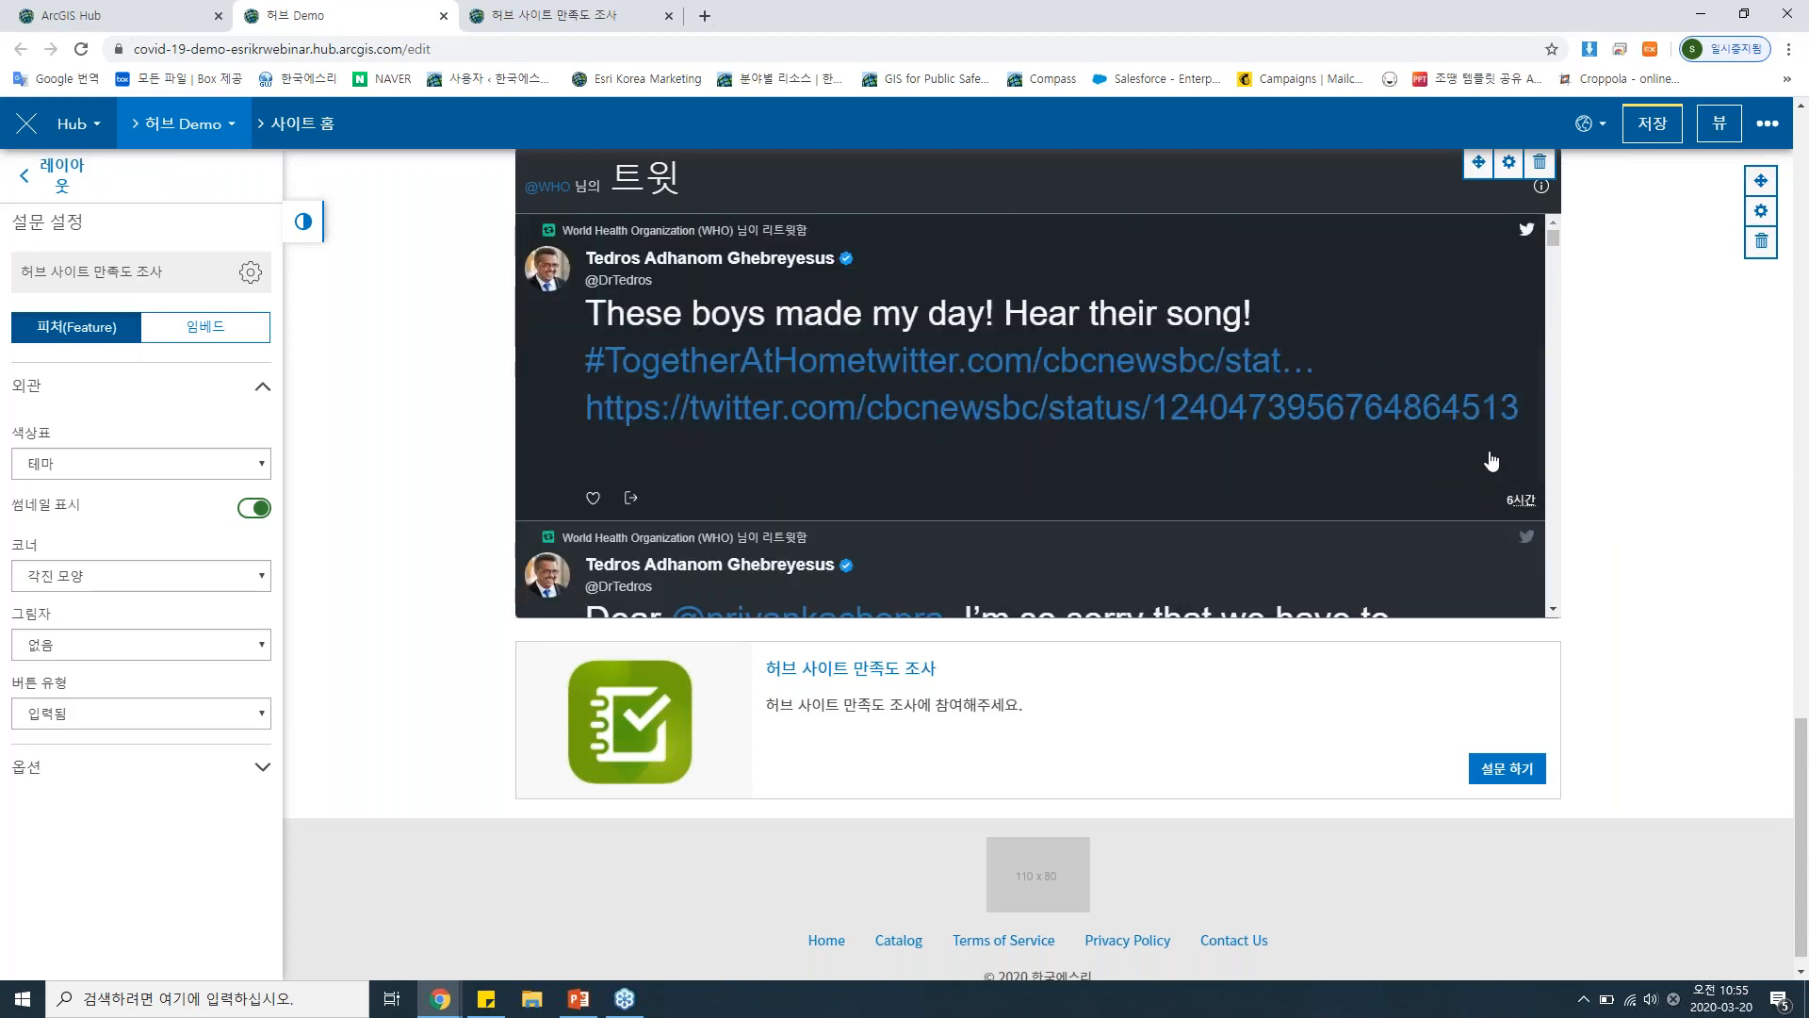
pyautogui.scroll(1, 1492, 461)
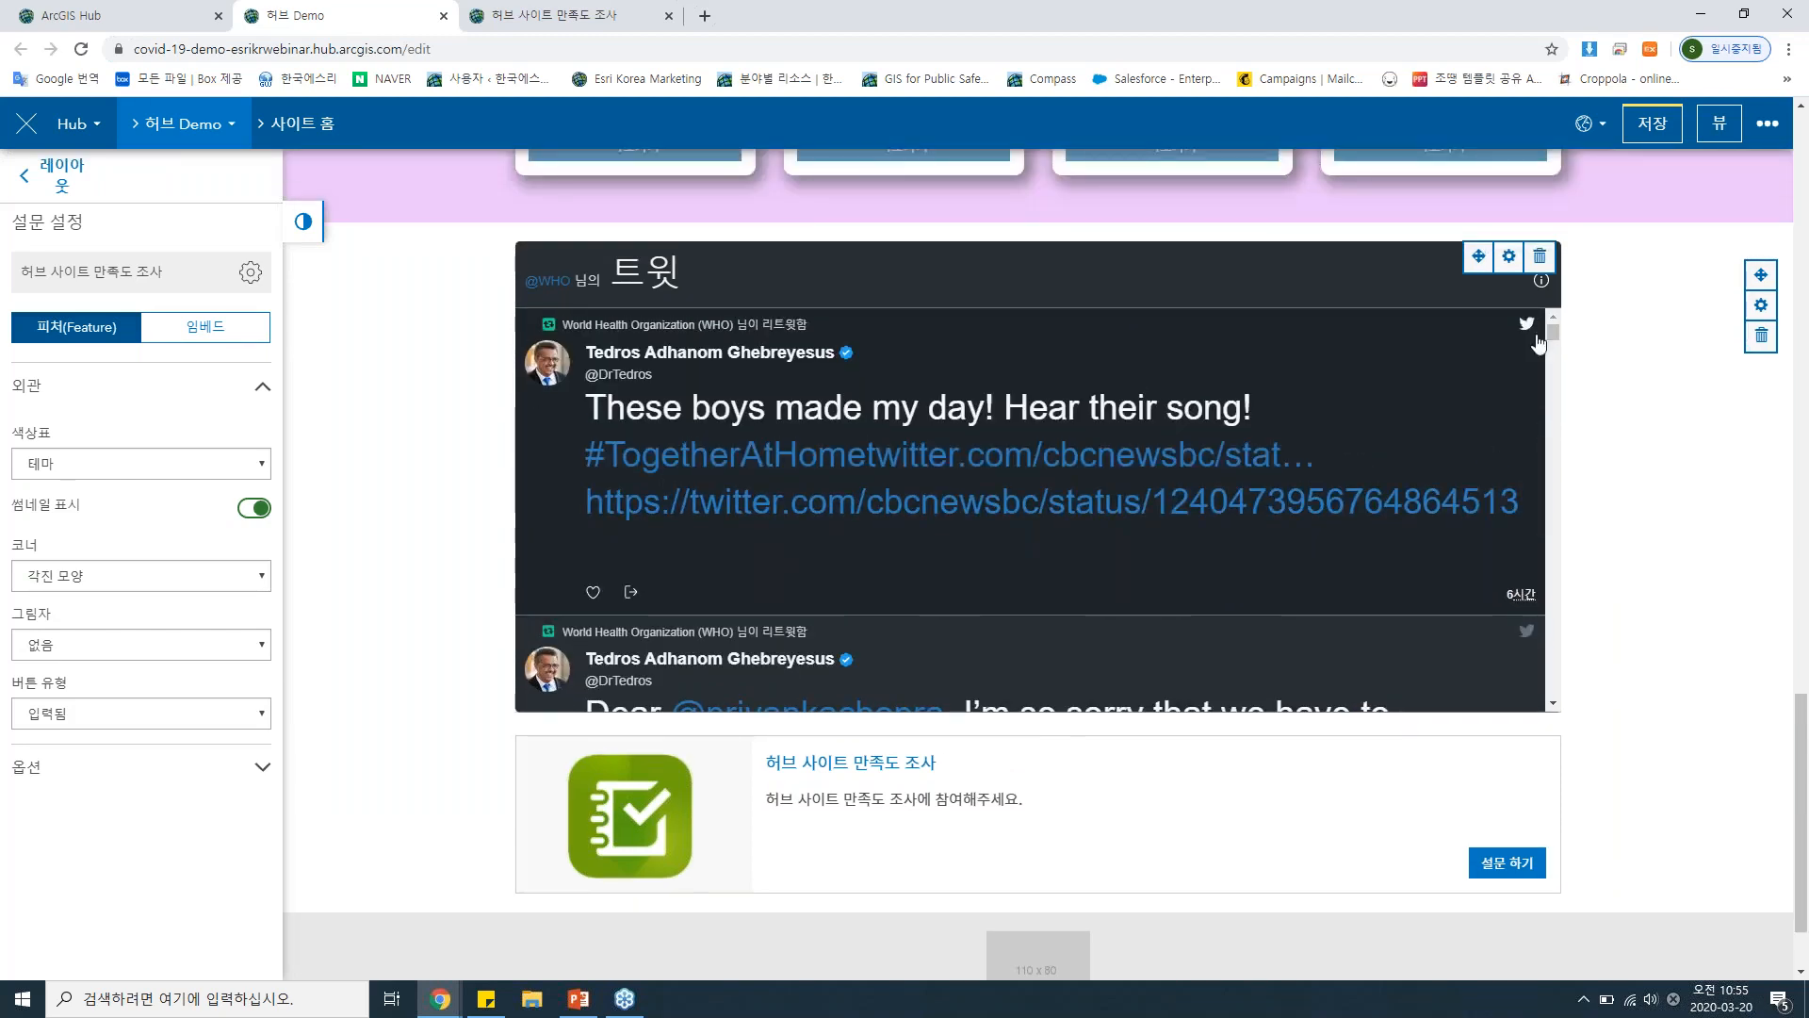
pyautogui.scroll(2, 1649, 410)
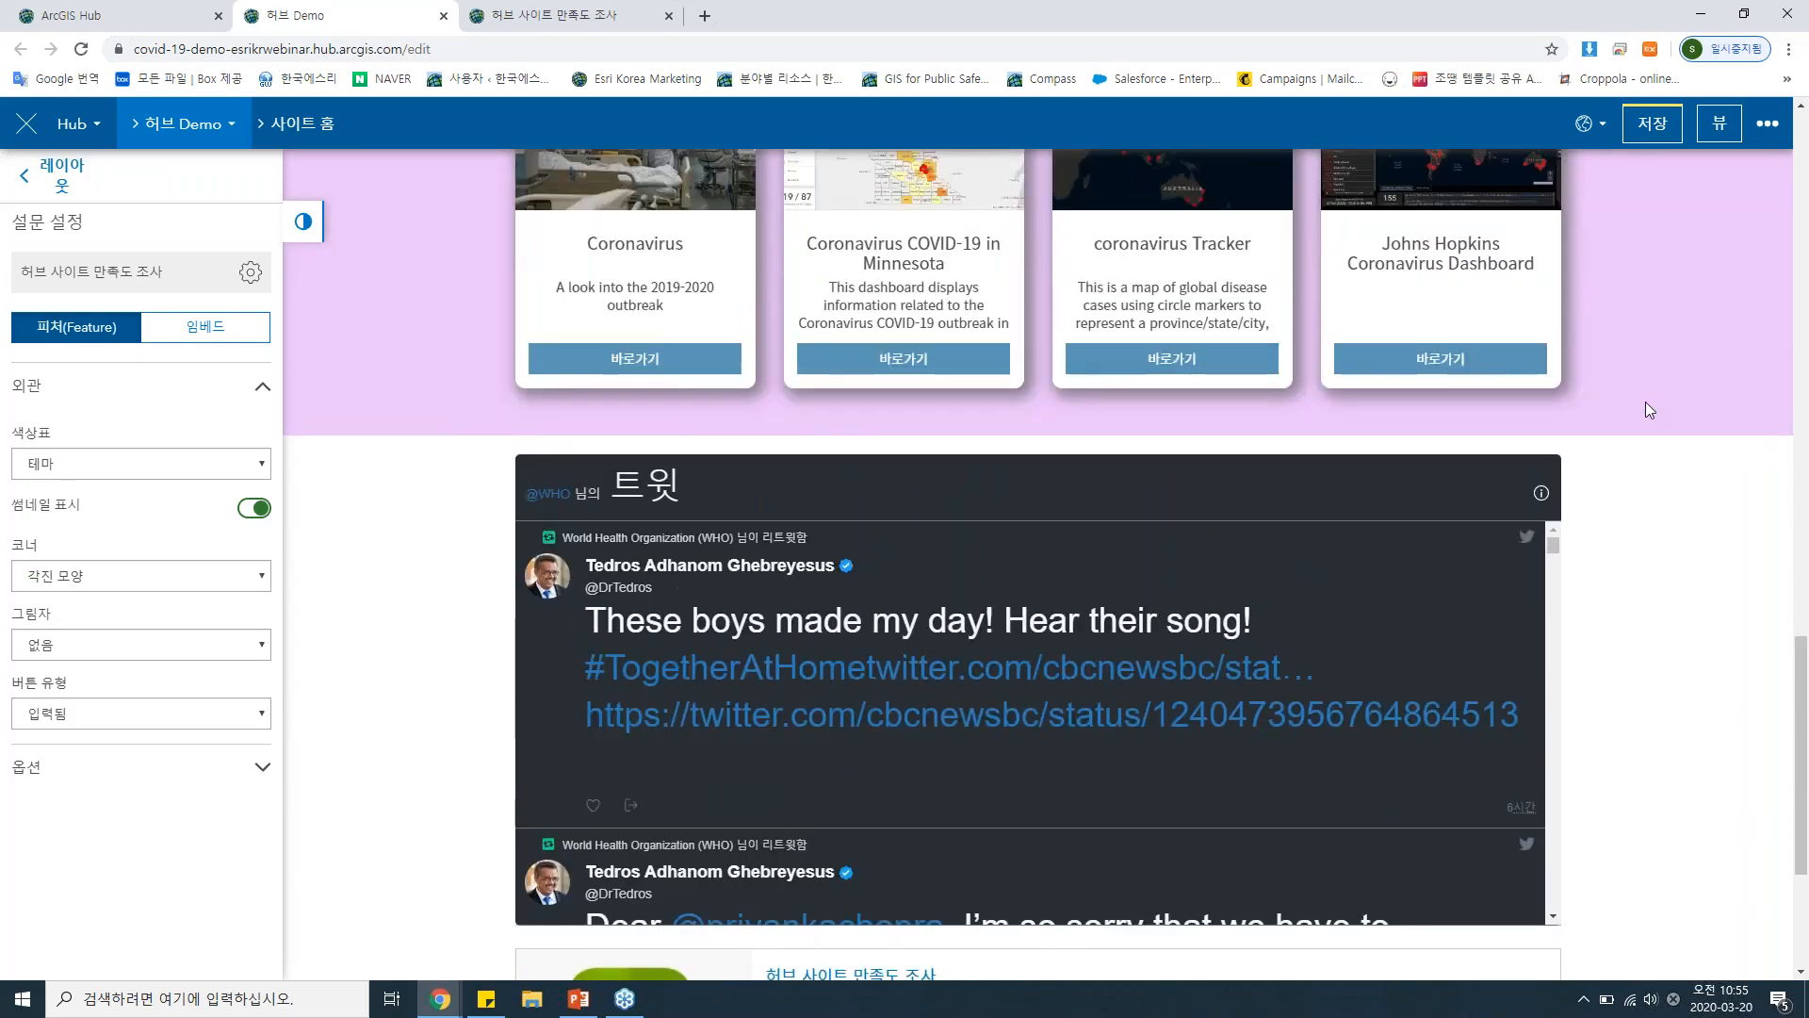
pyautogui.scroll(8, 1645, 401)
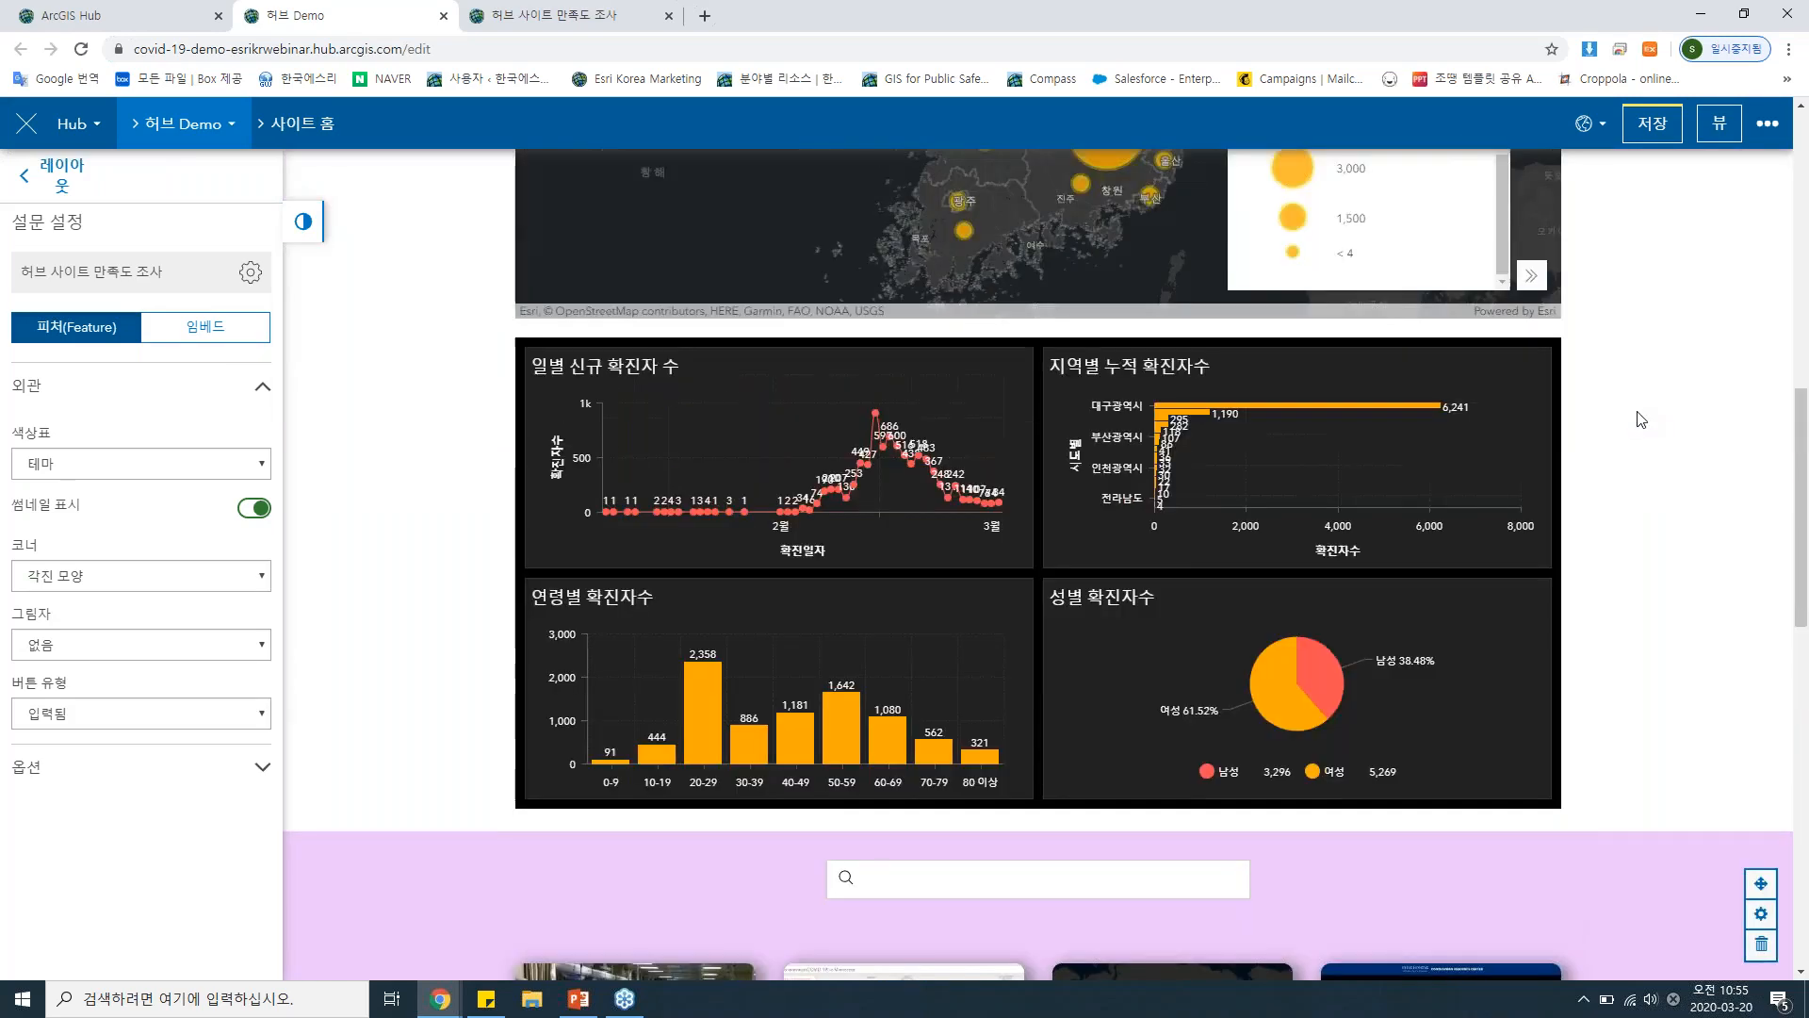
pyautogui.scroll(10, 1640, 419)
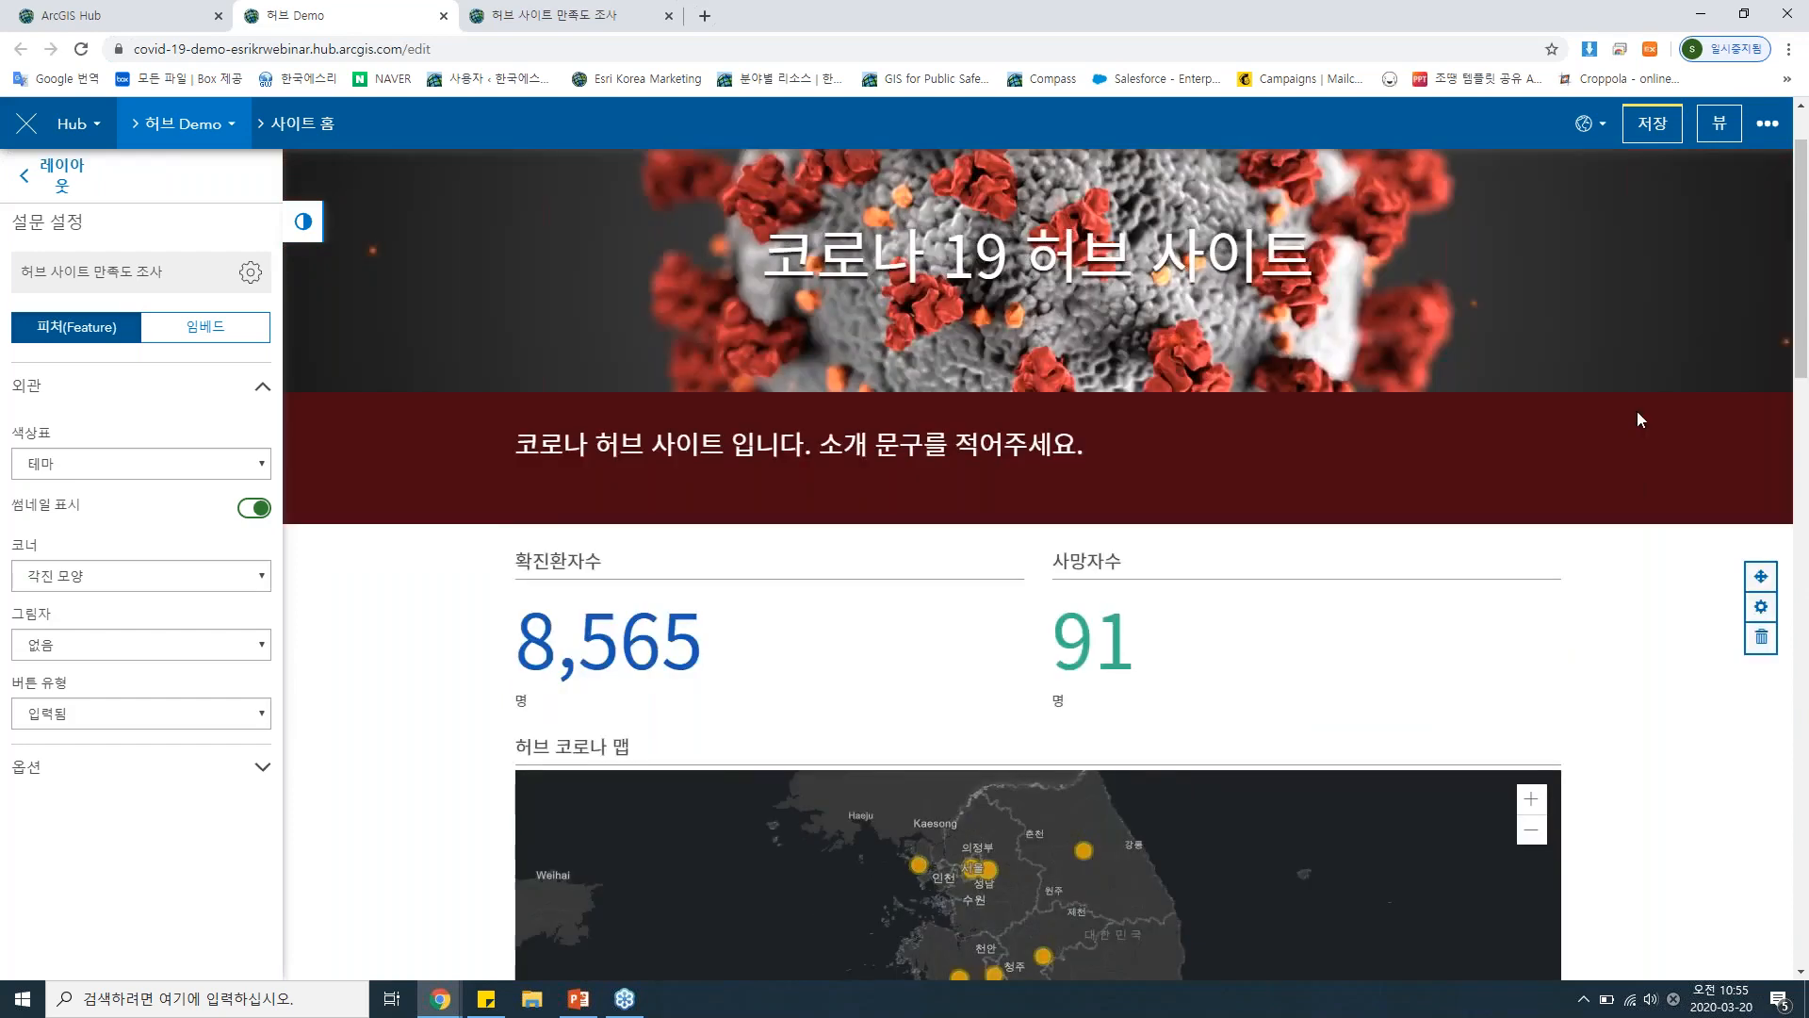
pyautogui.scroll(1, 1634, 410)
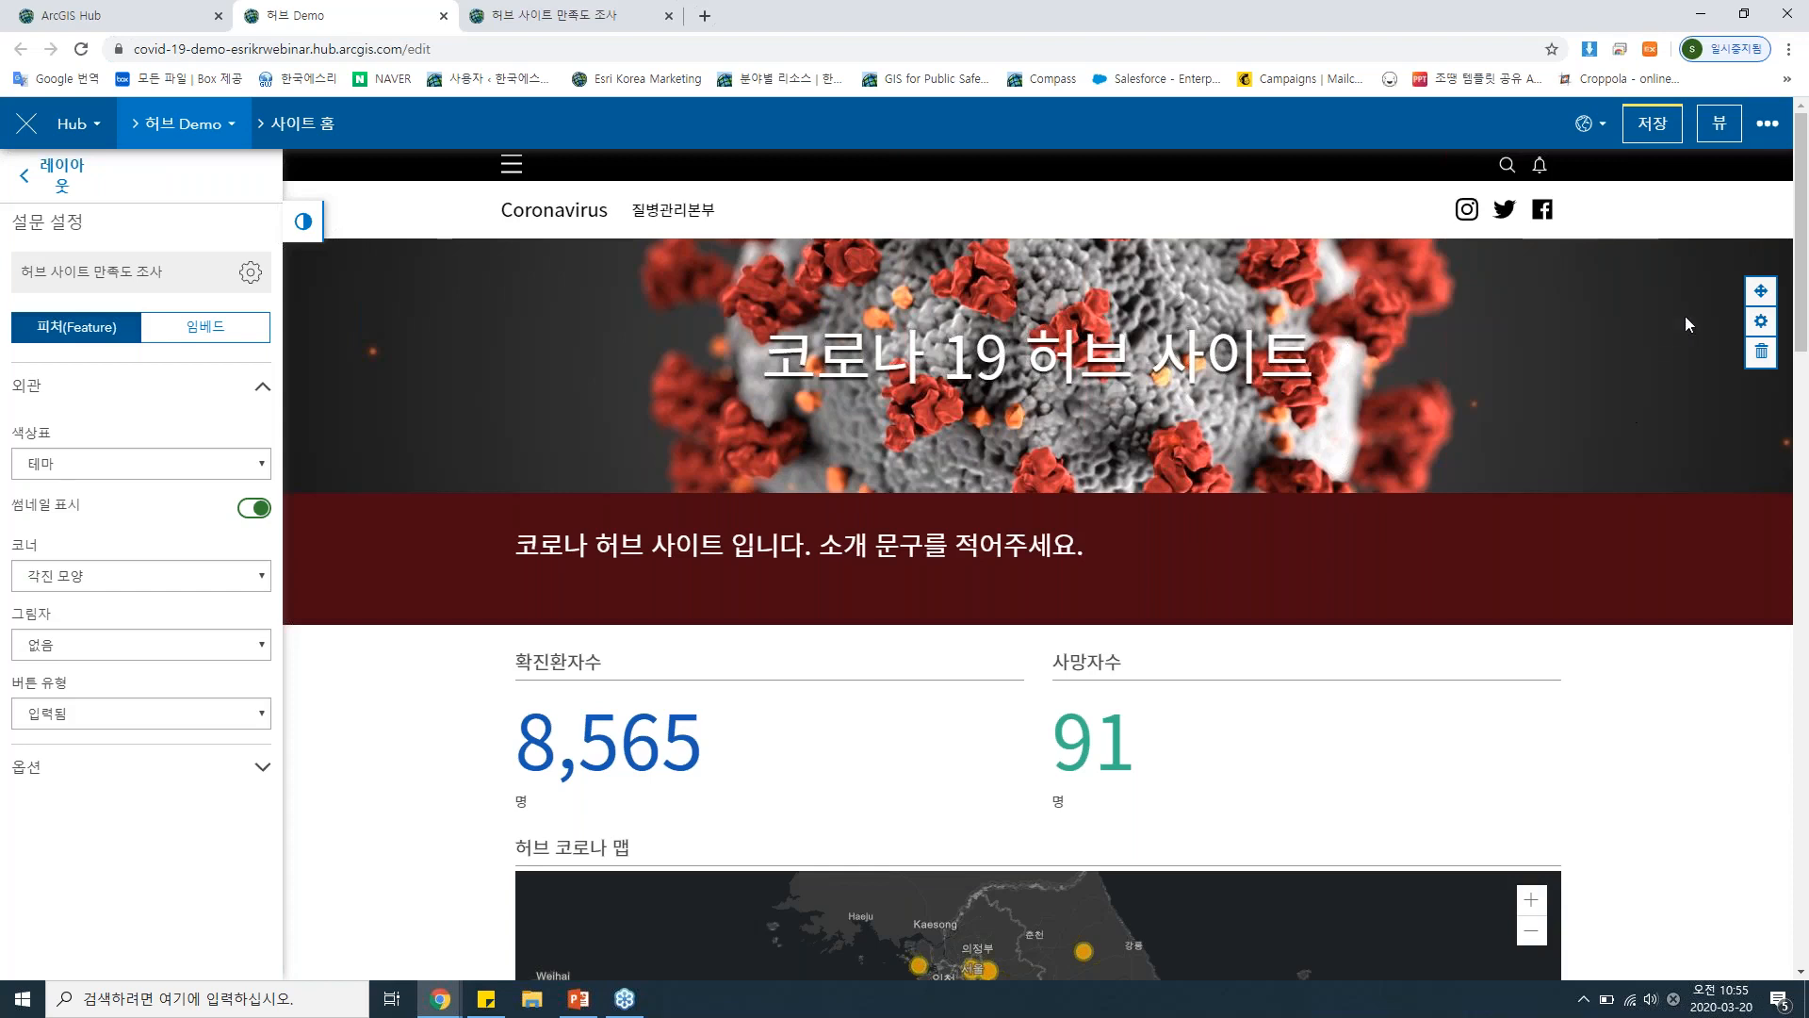
pyautogui.click(1764, 126)
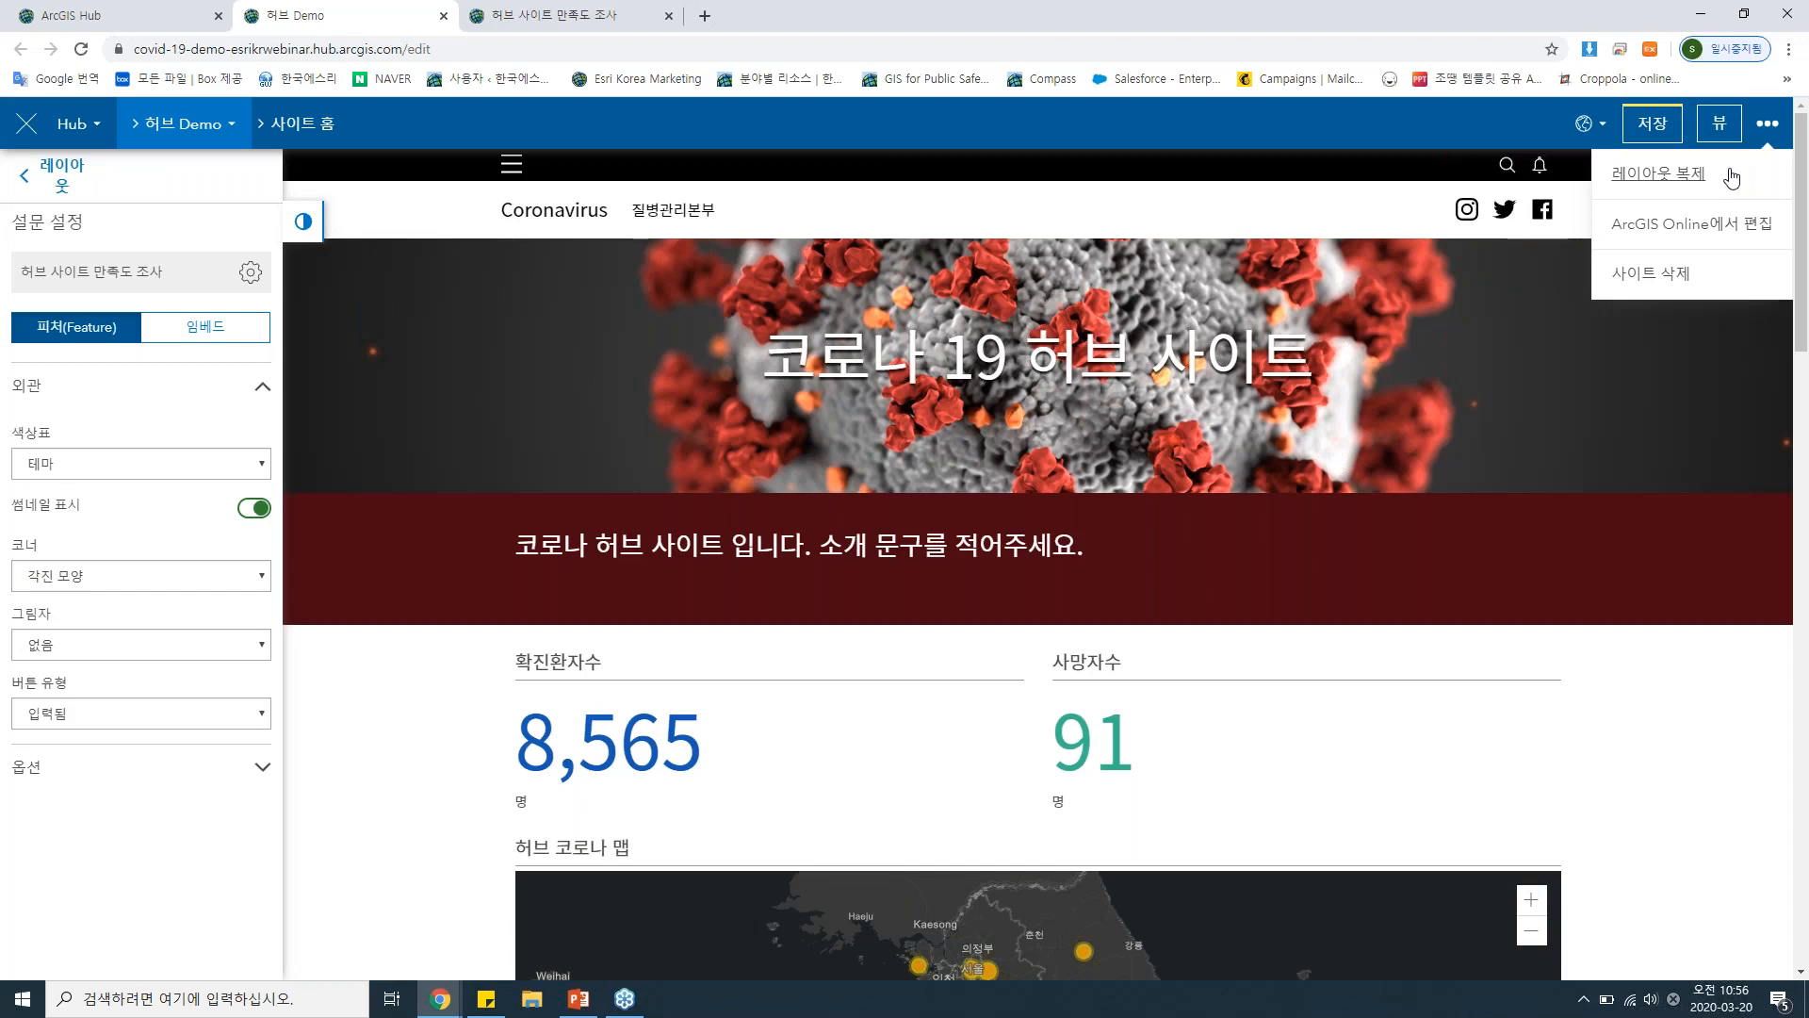
pyautogui.click(1797, 85)
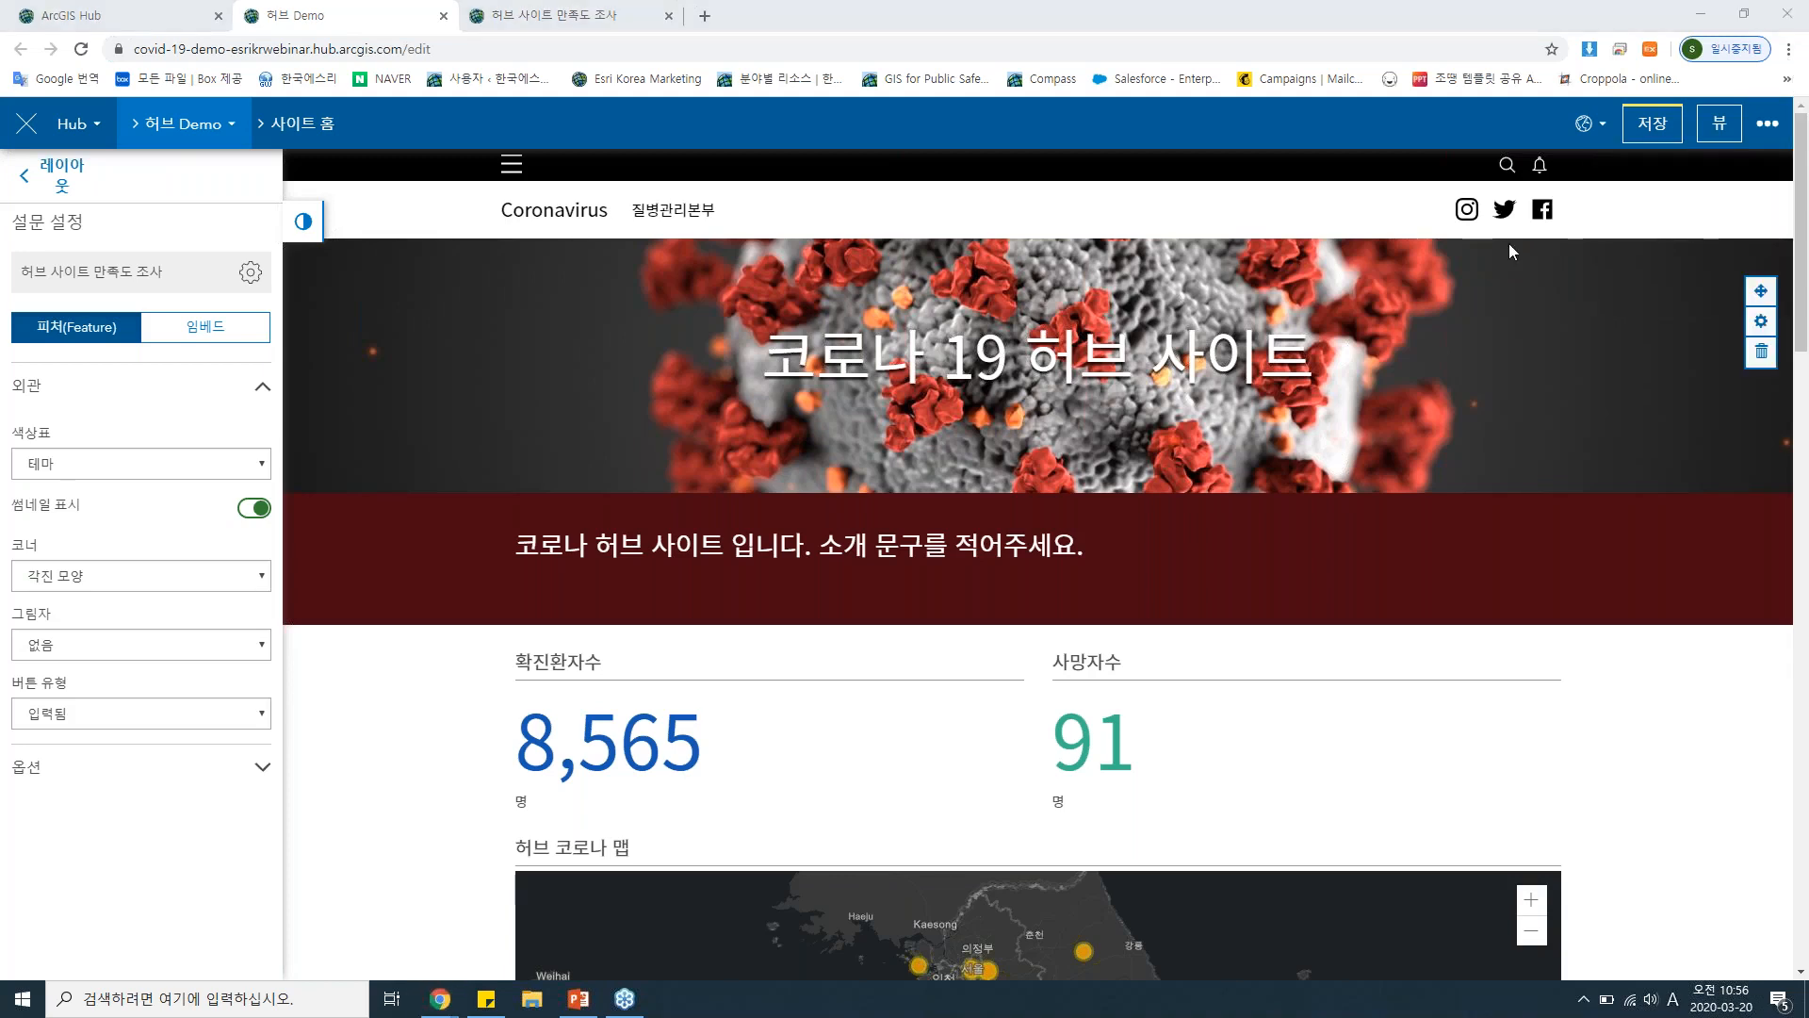